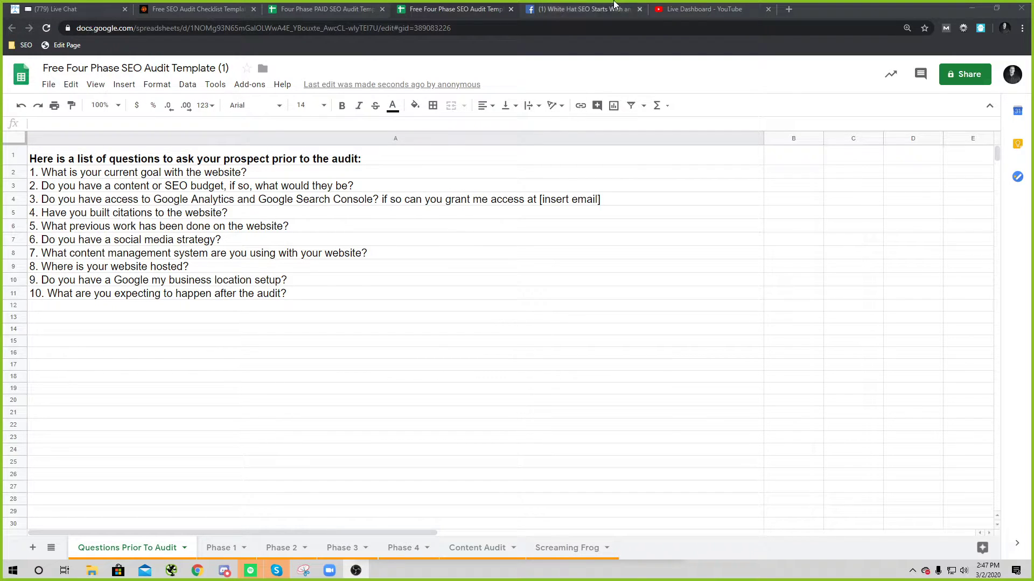
# Step: Compare the free and paid four-phase SEO audit template pages
pyautogui.click(159, 7)
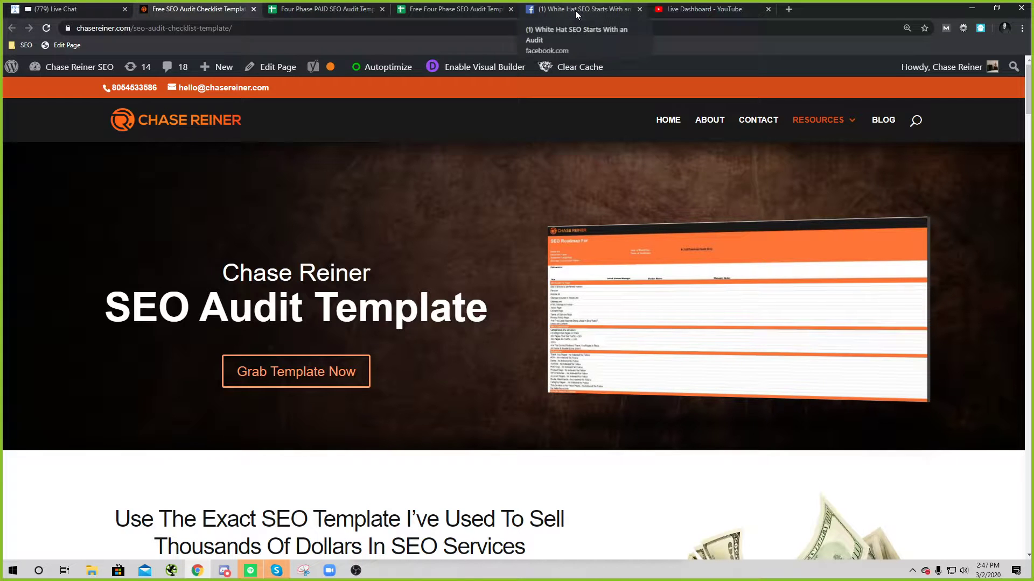
pyautogui.click(323, 9)
pyautogui.scroll(10, 397, 338)
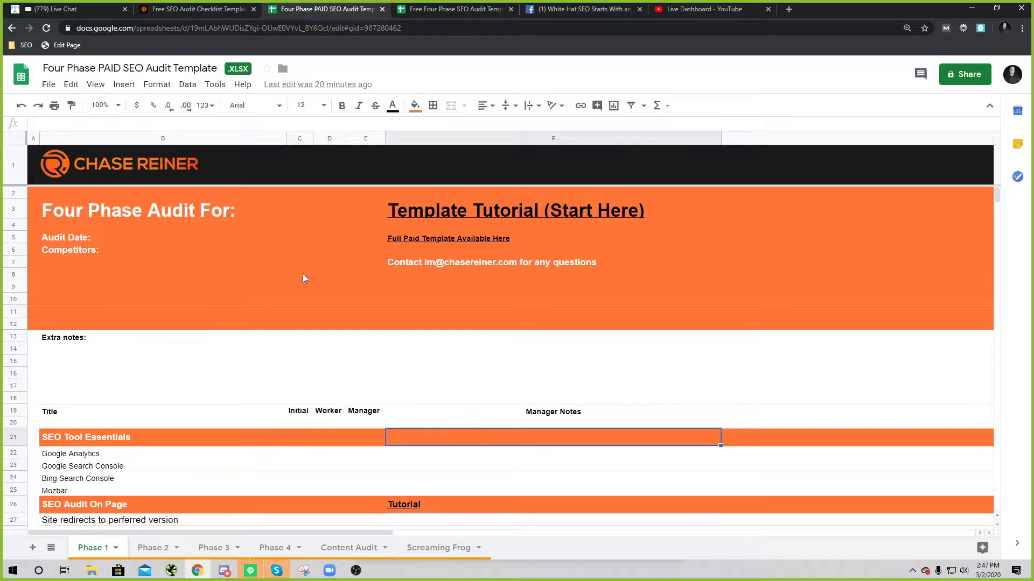
pyautogui.click(457, 9)
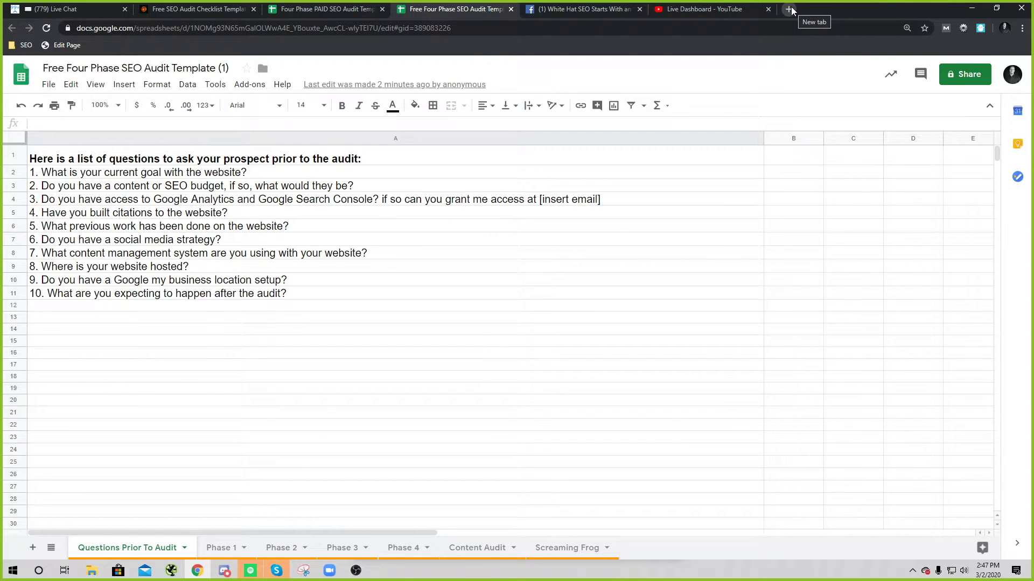
# Step: Open screamingfrog.co.uk/seo-spider in a new tab and jump to the Free Vs Paid comparison
pyautogui.click(789, 9)
pyautogui.write('screamingfr')
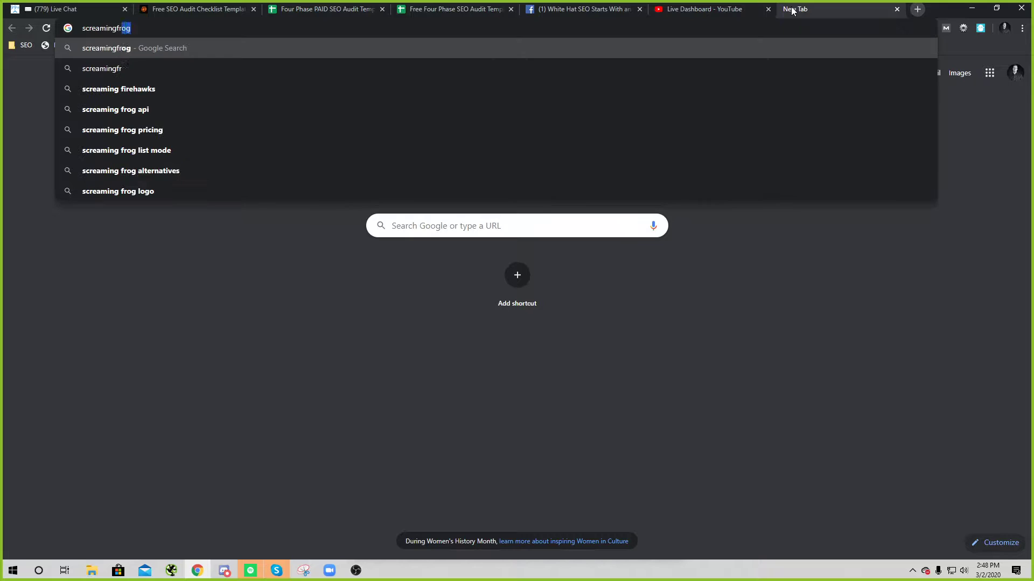
pyautogui.write('og.co.u')
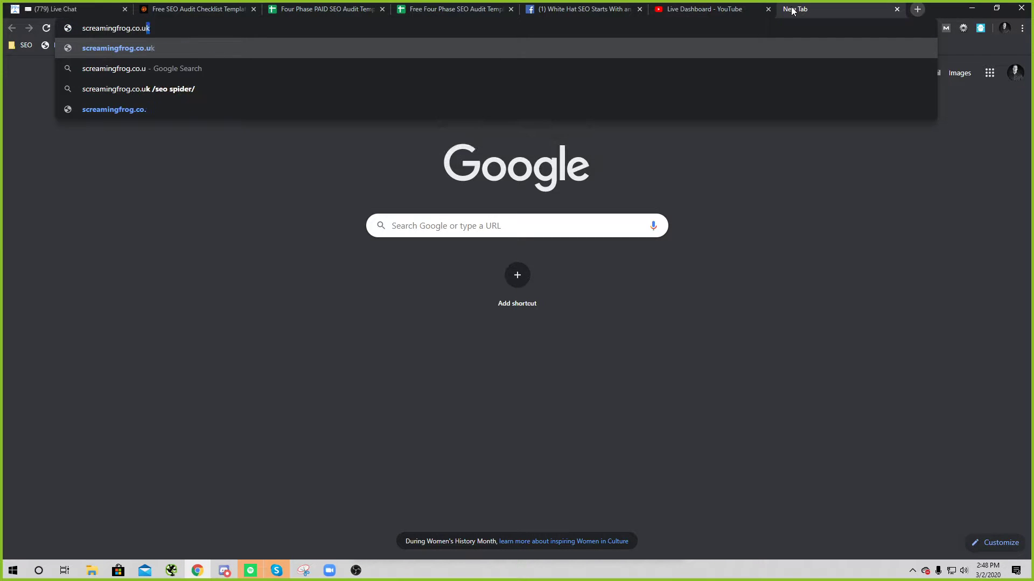
pyautogui.write('k/seo-spider')
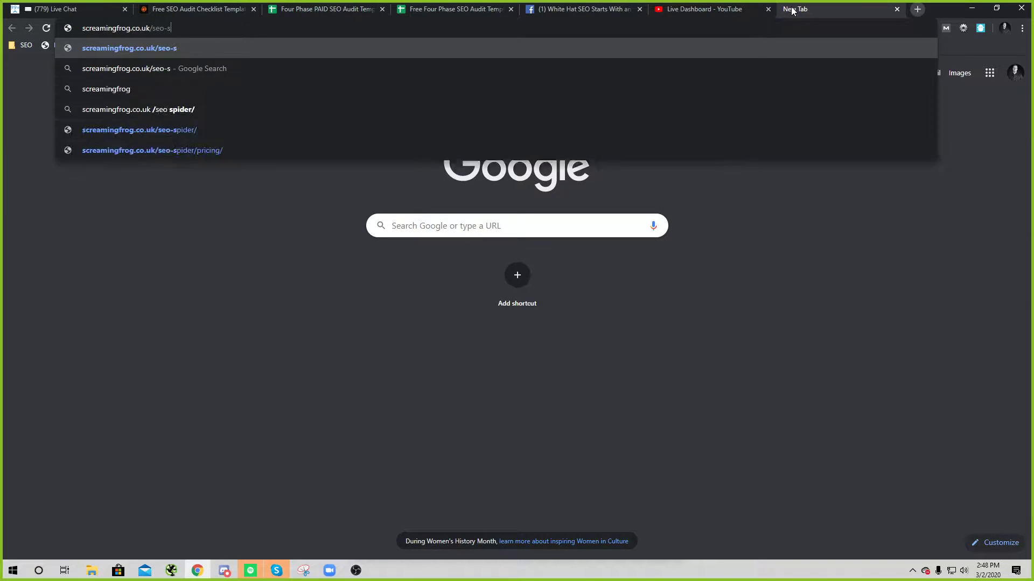
pyautogui.press('Return')
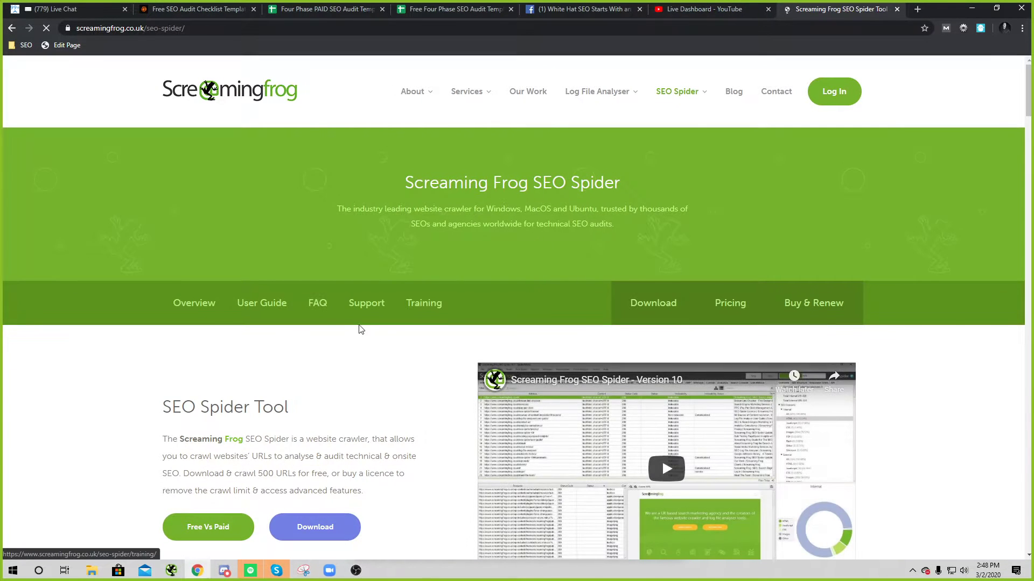
pyautogui.scroll(-3, 291, 415)
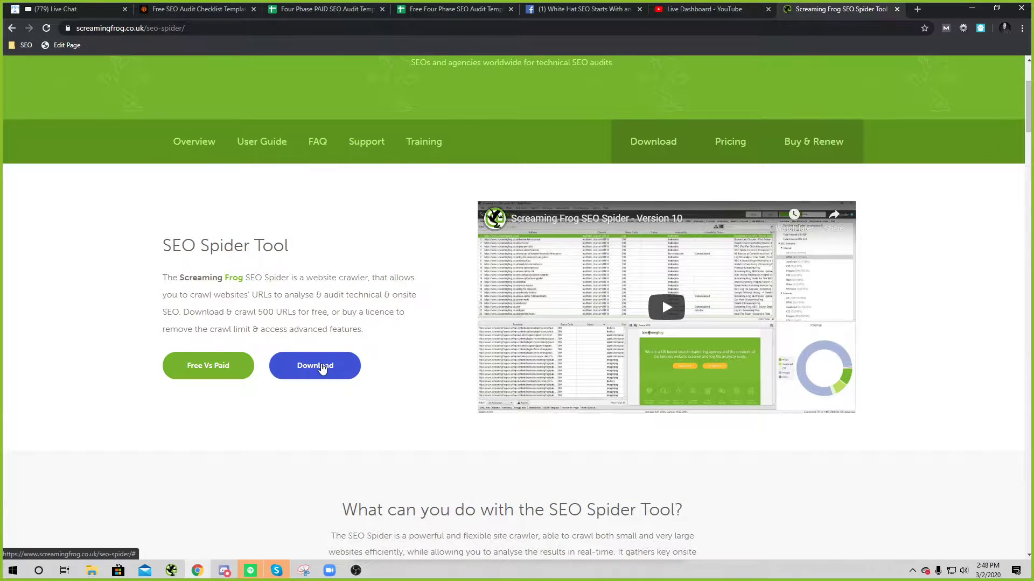
pyautogui.click(213, 366)
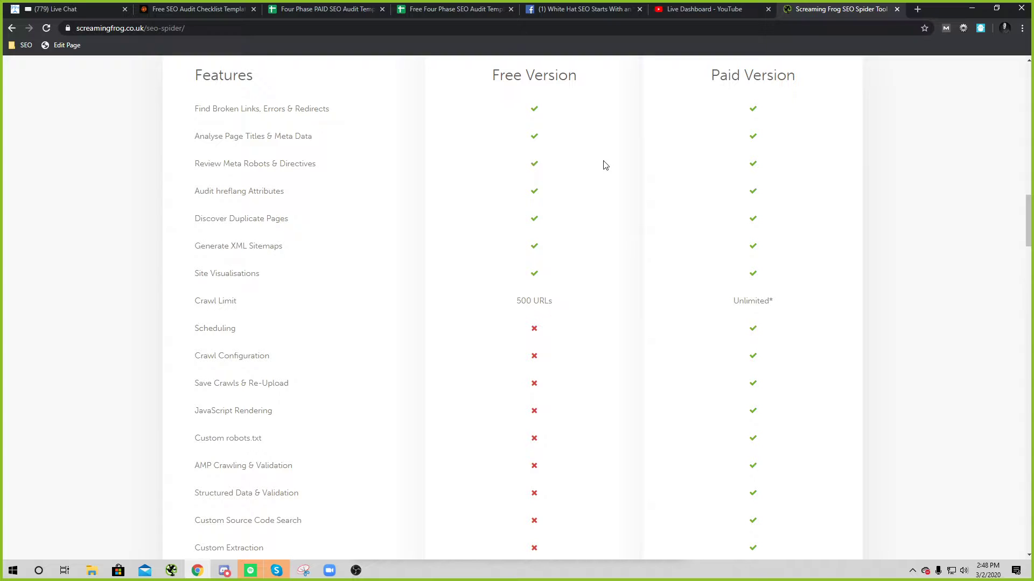
pyautogui.click(356, 9)
pyautogui.hotkey('ctrl', 'Tab')
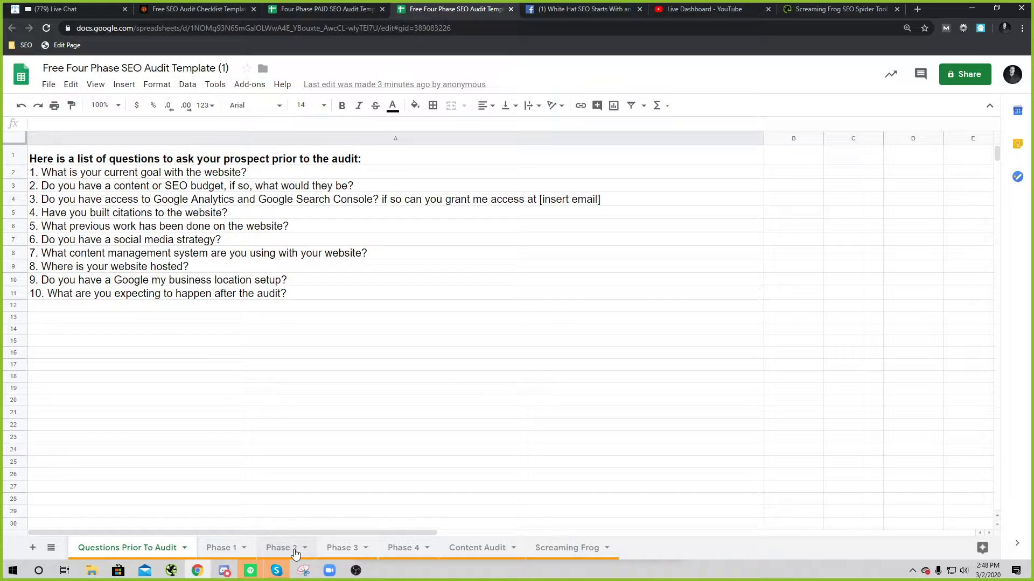
pyautogui.click(825, 11)
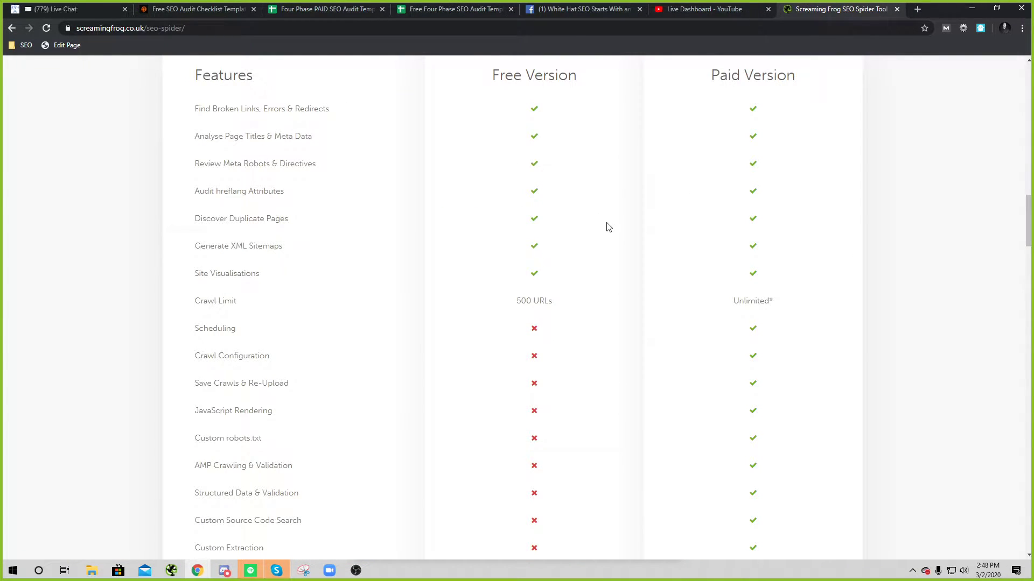
pyautogui.scroll(-5, 608, 232)
pyautogui.moveTo(180, 308); pyautogui.dragTo(319, 300)
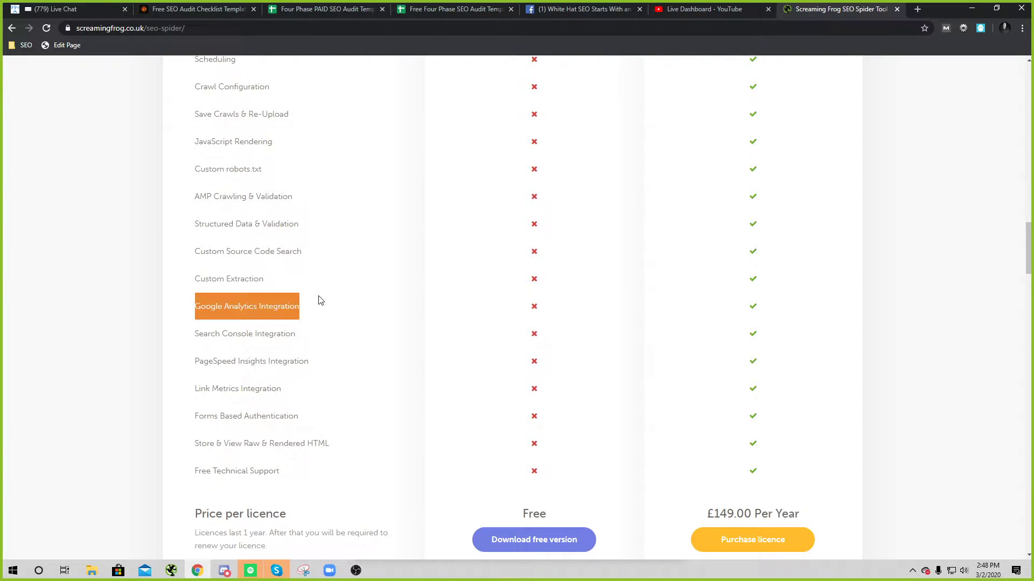
pyautogui.moveTo(201, 334); pyautogui.dragTo(311, 338)
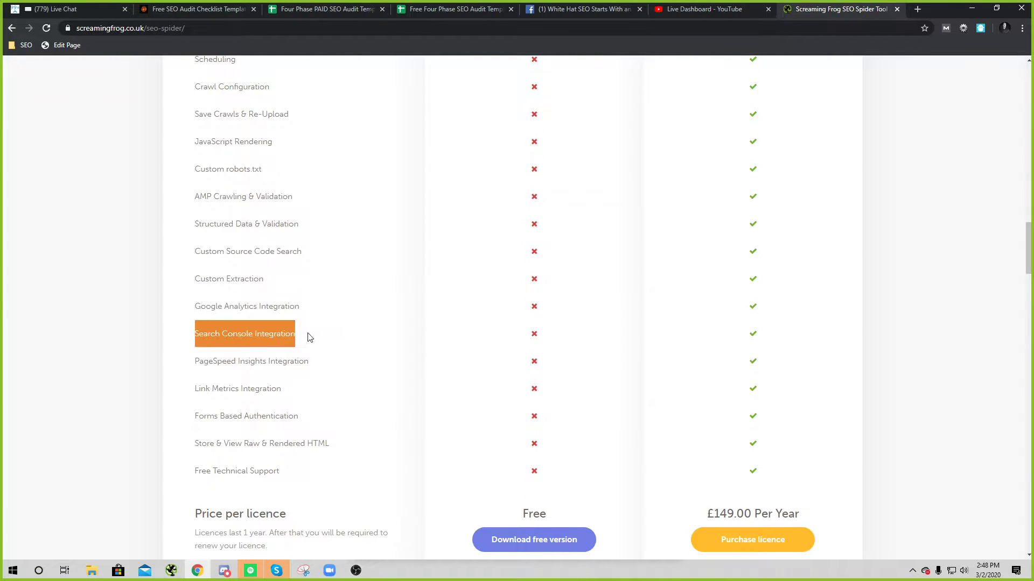
pyautogui.scroll(6, 302, 382)
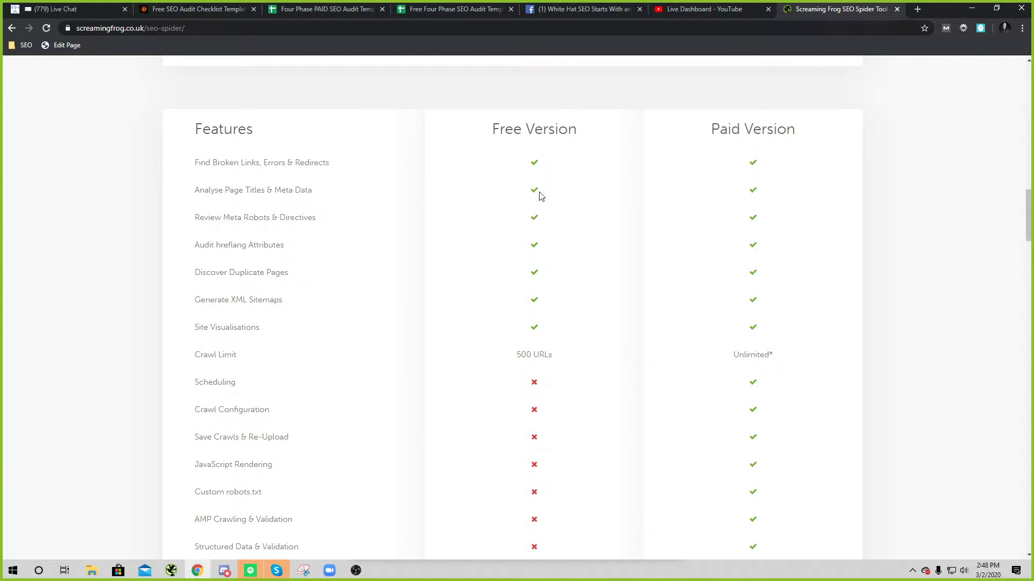
# Step: Highlight the broken links, meta robots, duplicate pages and site visualisations features
pyautogui.moveTo(268, 157); pyautogui.dragTo(333, 159)
pyautogui.click(356, 189)
pyautogui.moveTo(185, 218); pyautogui.dragTo(320, 217)
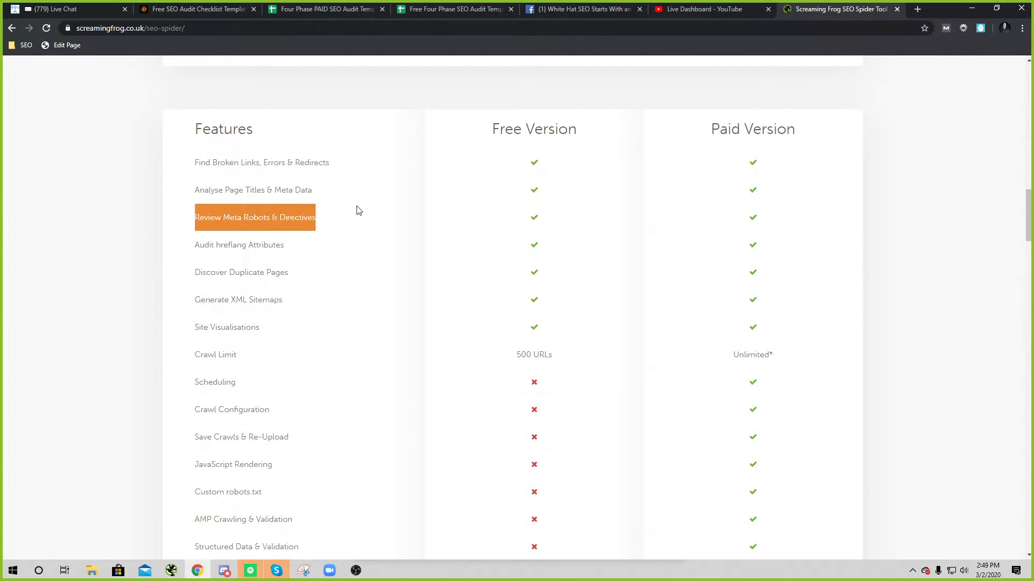
pyautogui.moveTo(184, 272); pyautogui.dragTo(329, 276)
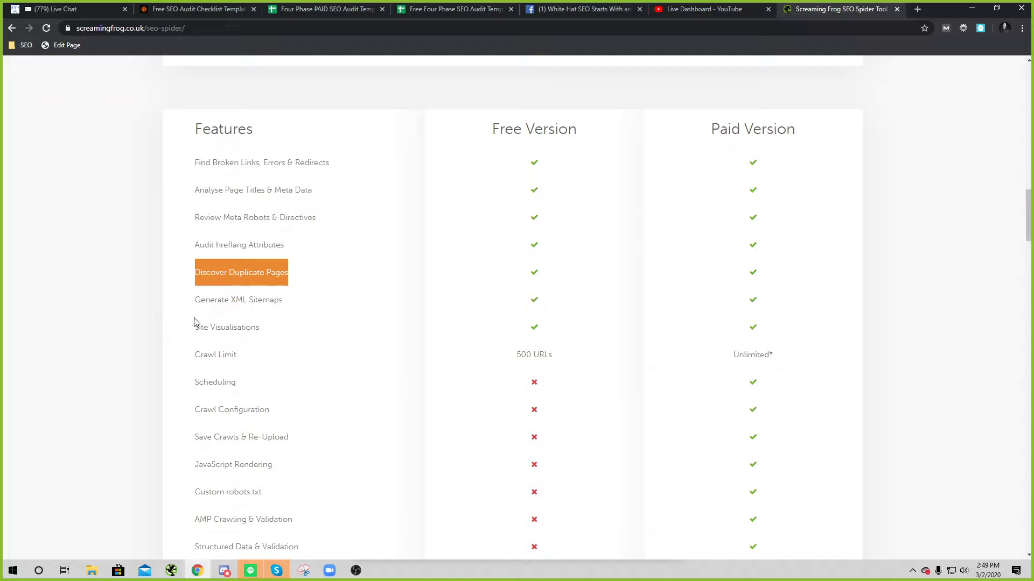
pyautogui.moveTo(193, 324); pyautogui.dragTo(342, 332)
pyautogui.click(343, 332)
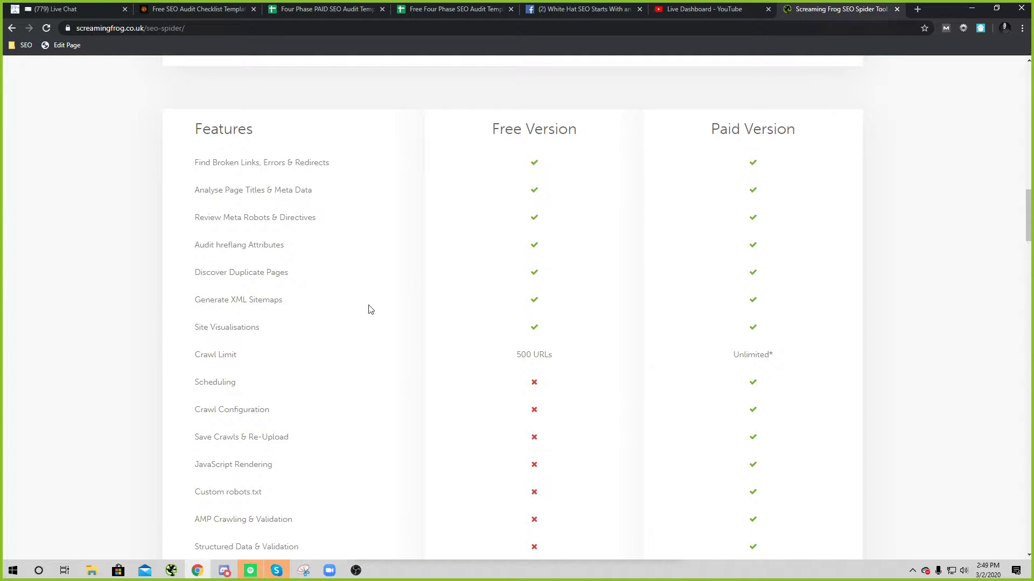
pyautogui.scroll(-4, 369, 307)
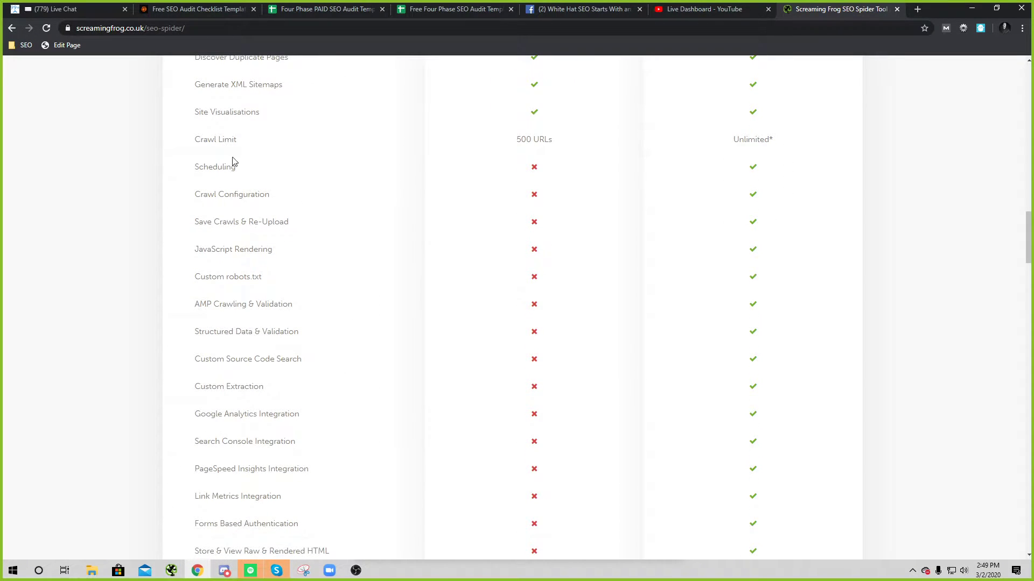
pyautogui.scroll(-2, 230, 162)
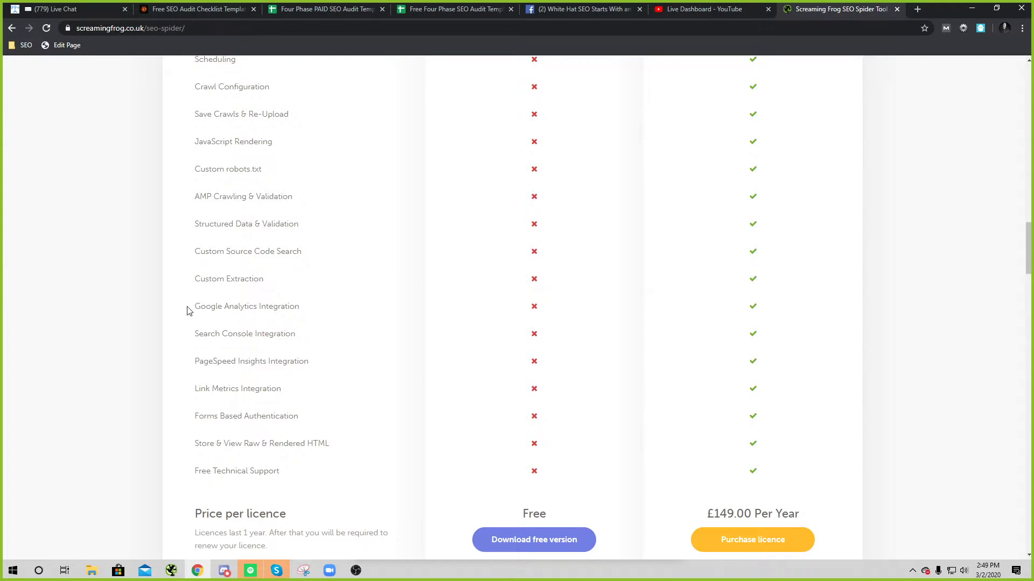
# Step: Highlight the Google Analytics, Search Console and Link Metrics integration features
pyautogui.moveTo(189, 308); pyautogui.dragTo(337, 309)
pyautogui.moveTo(192, 334); pyautogui.dragTo(278, 335)
pyautogui.click(322, 350)
pyautogui.moveTo(191, 387); pyautogui.dragTo(290, 391)
pyautogui.click(287, 390)
pyautogui.scroll(8, 441, 439)
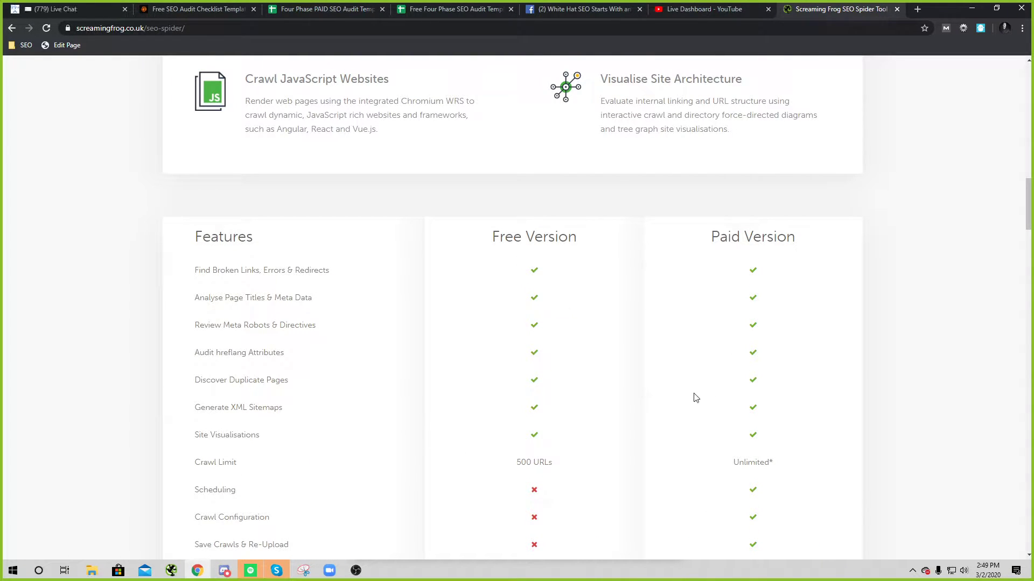
# Step: Close the YouTube live dashboard tab and highlight the £149.00 yearly licence price
pyautogui.click(767, 9)
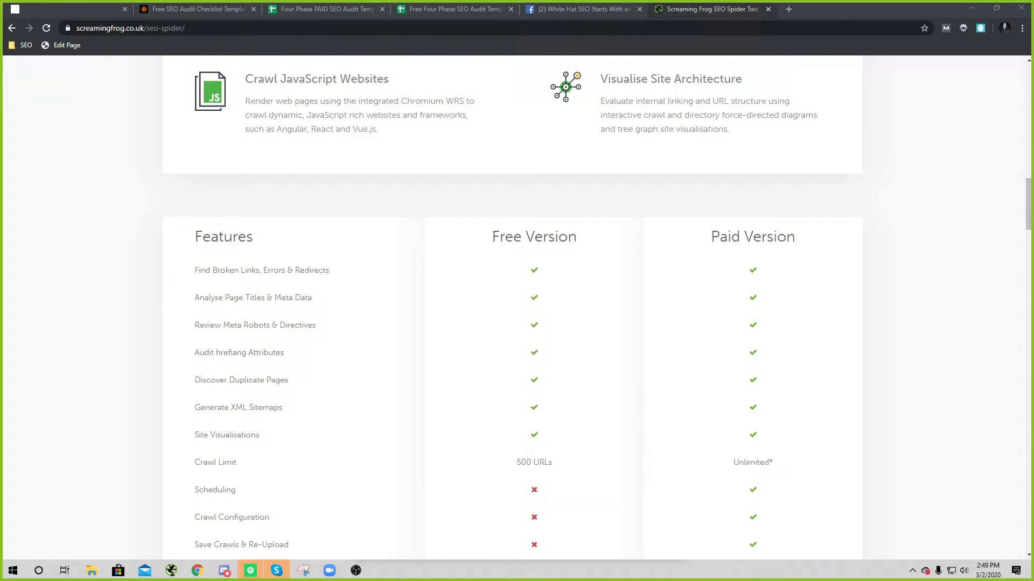
pyautogui.scroll(-10, 438, 388)
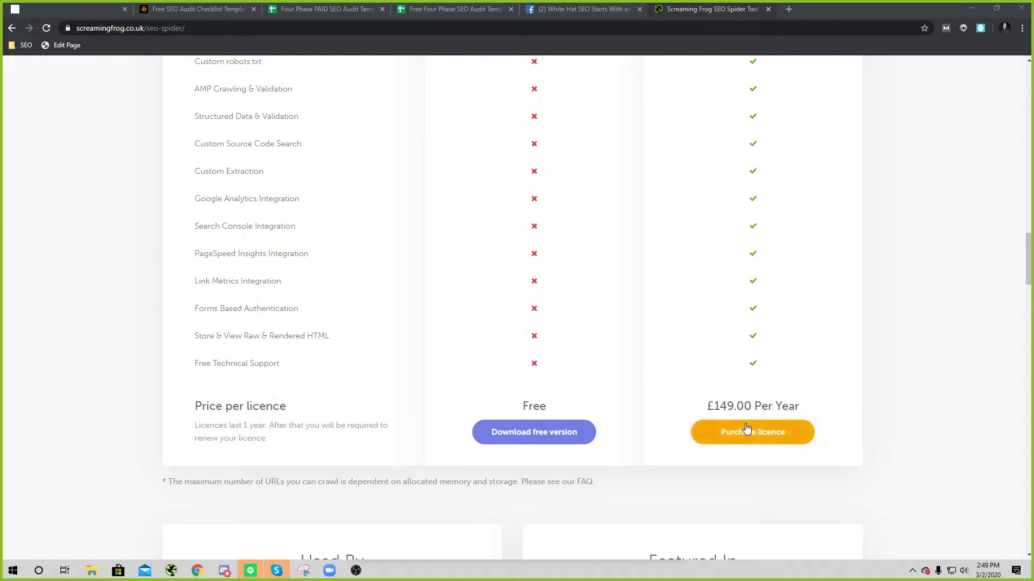
pyautogui.moveTo(714, 406); pyautogui.dragTo(788, 404)
pyautogui.click(788, 404)
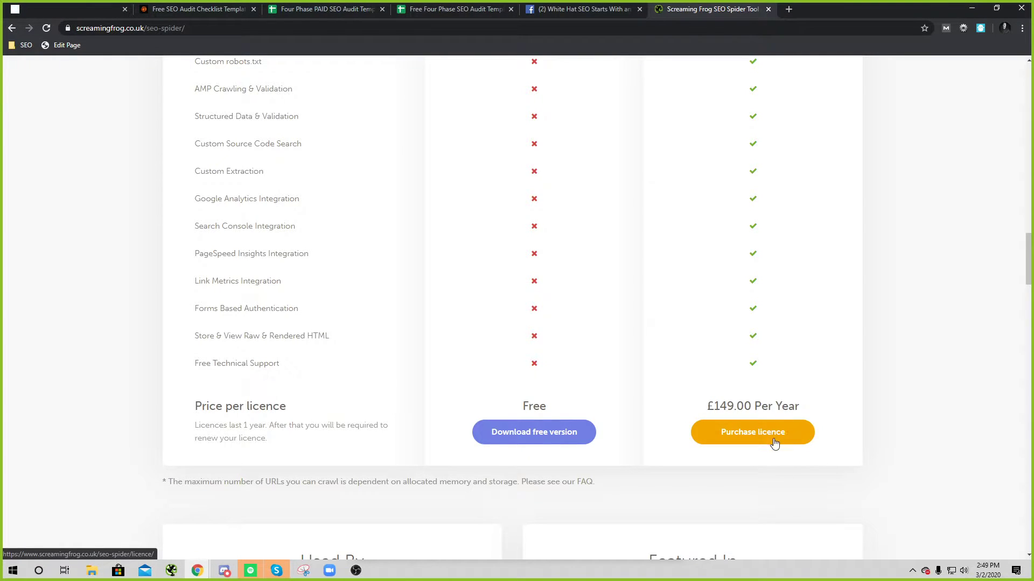
# Step: Switch to the free audit template and open its Phase 1 sheet
pyautogui.click(326, 9)
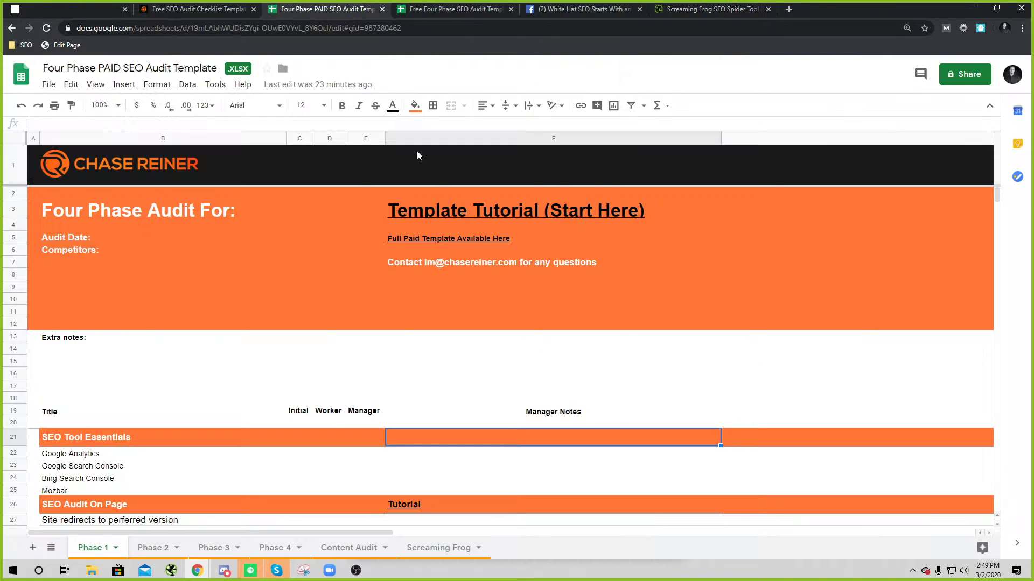
pyautogui.click(433, 8)
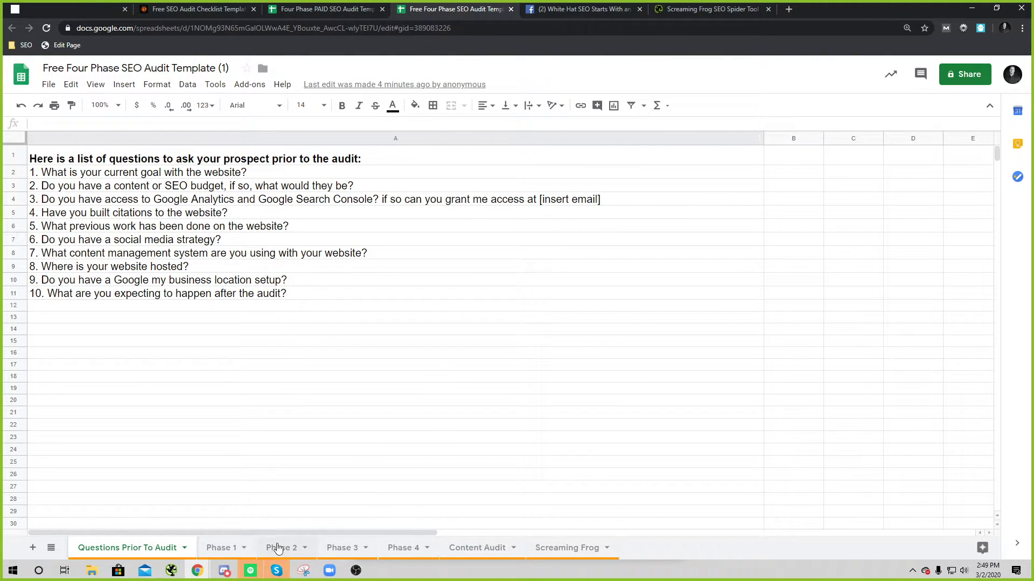
pyautogui.click(276, 548)
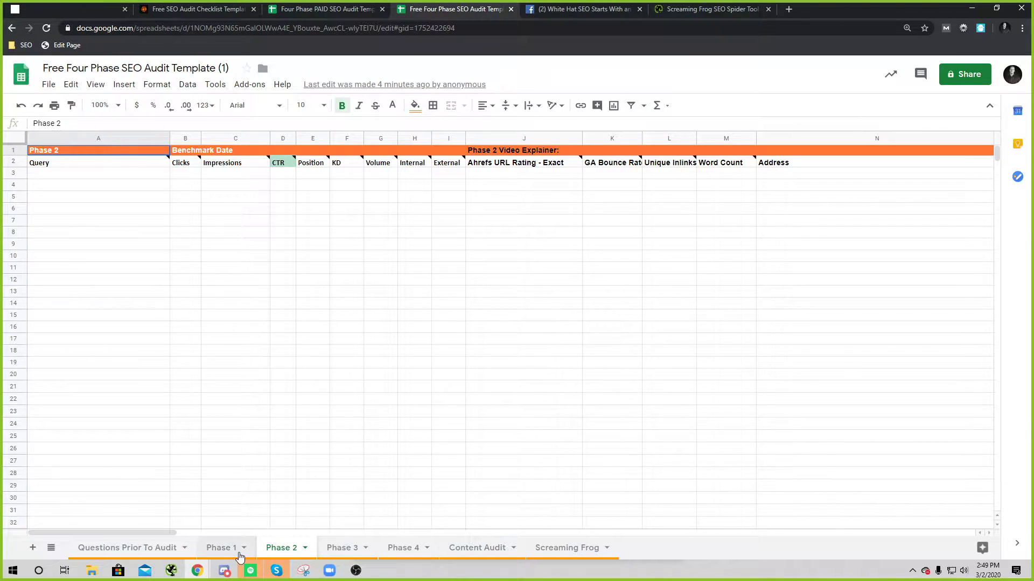
pyautogui.click(238, 547)
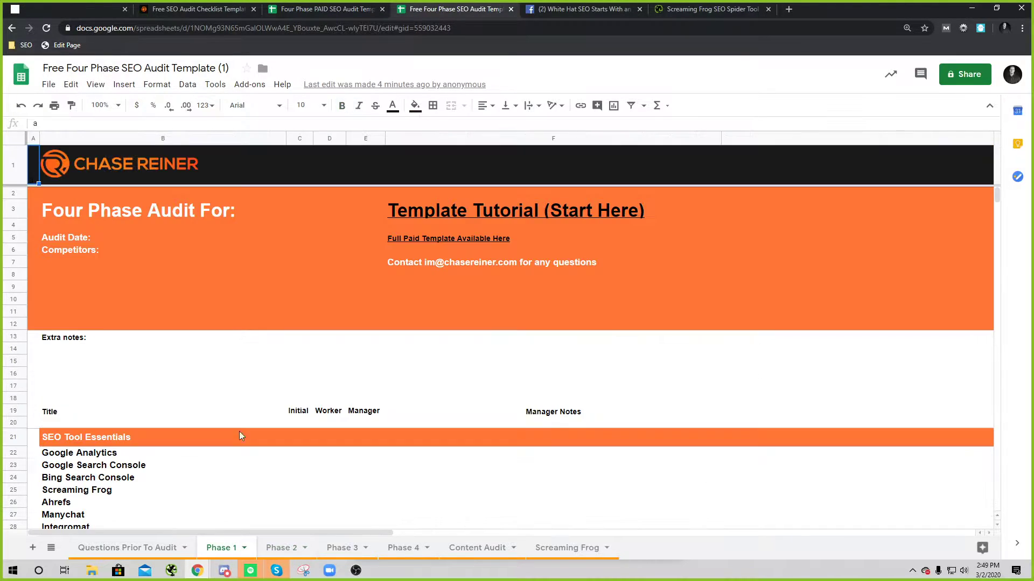
# Step: Resize row 26 and select C32:C33 while scrolling through the Phase 1 sections
pyautogui.scroll(-5, 330, 347)
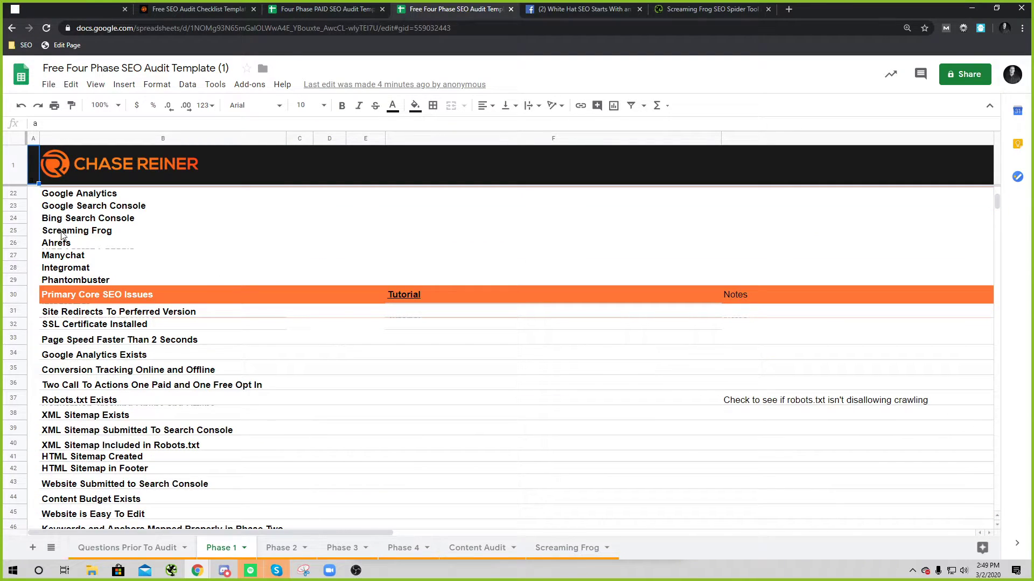
pyautogui.moveTo(22, 249); pyautogui.dragTo(25, 247)
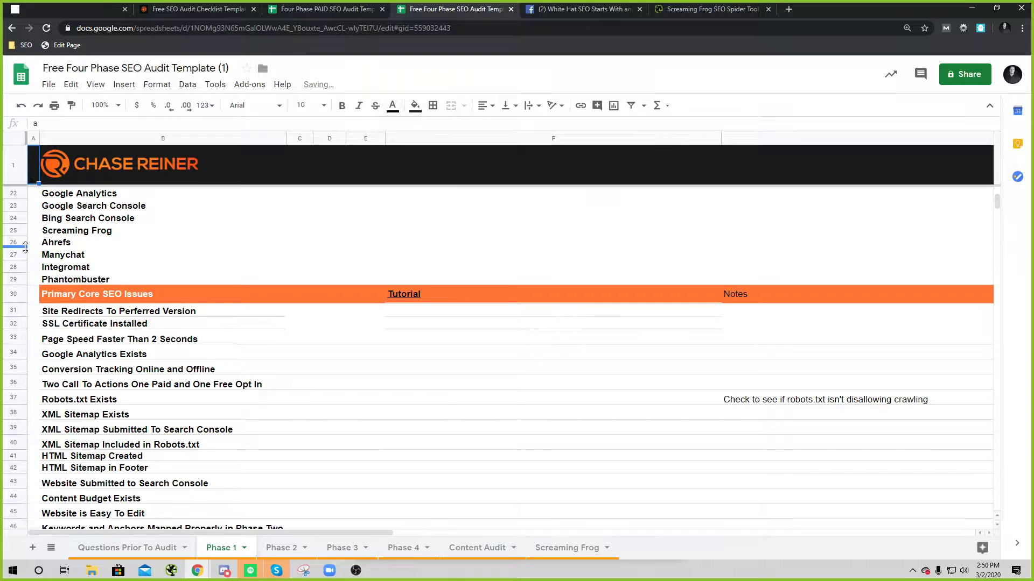
pyautogui.moveTo(291, 323); pyautogui.dragTo(296, 338)
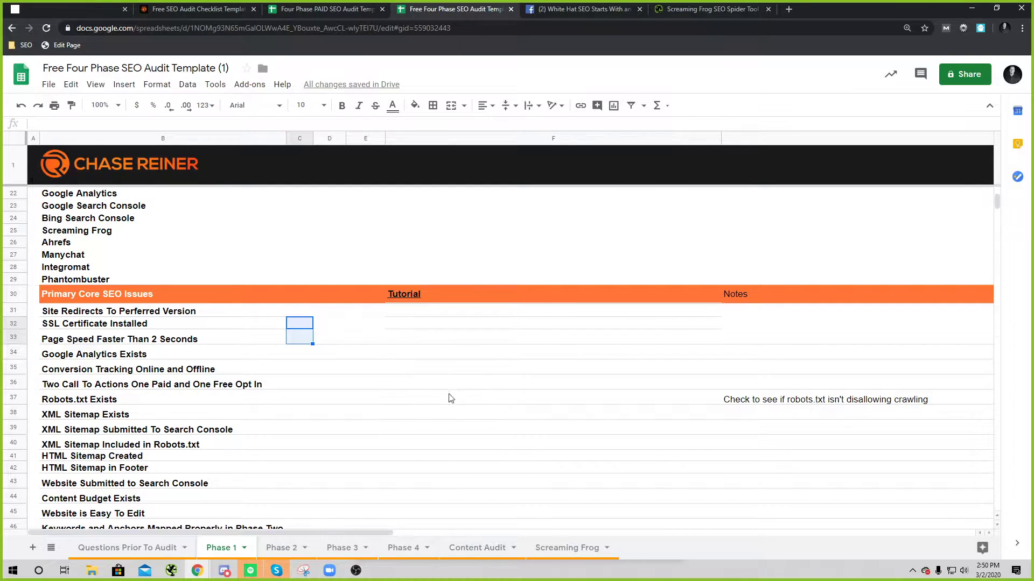
pyautogui.scroll(-12, 384, 366)
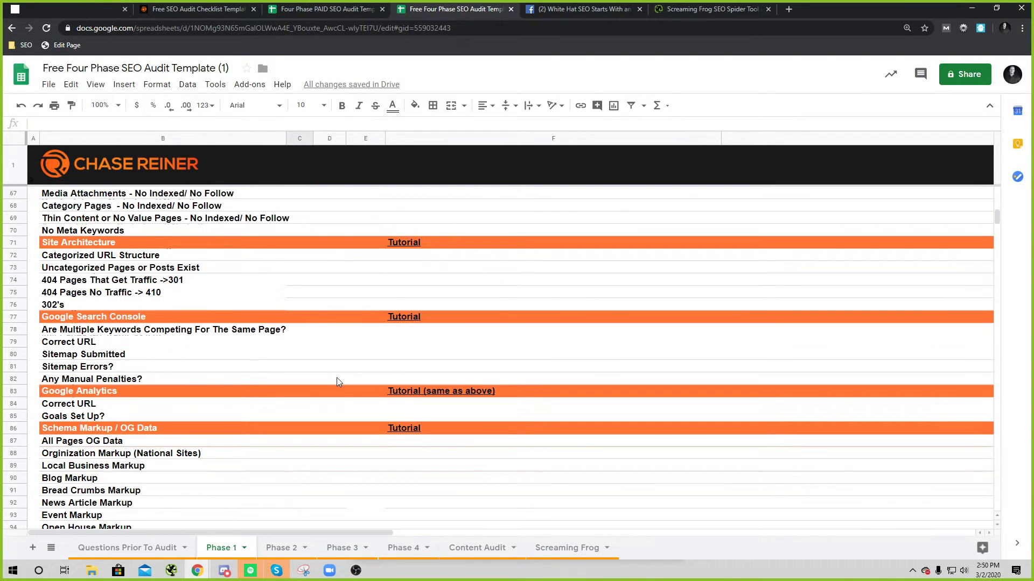
pyautogui.scroll(4, 323, 388)
pyautogui.scroll(-5, 191, 422)
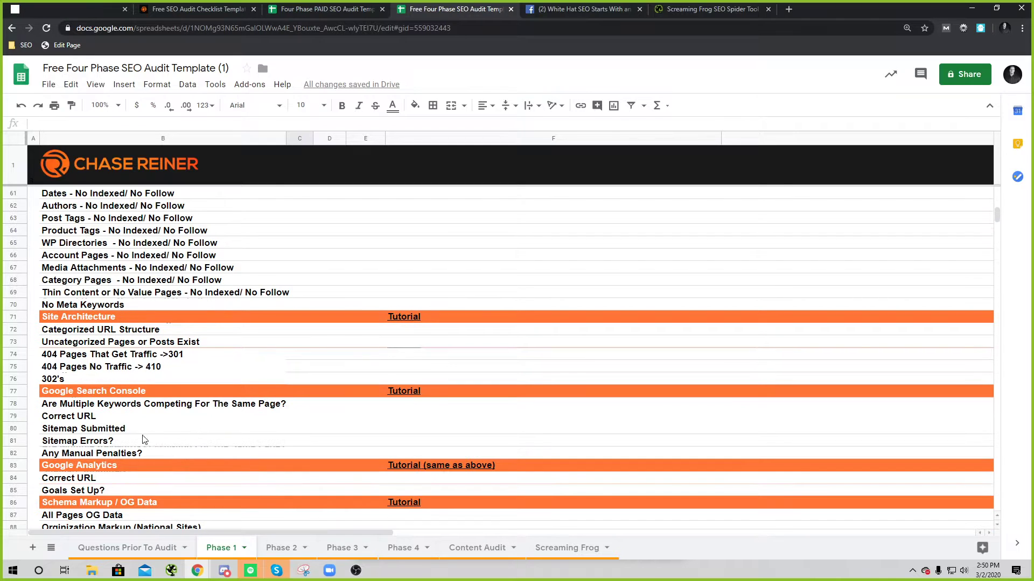
pyautogui.scroll(-1, 94, 418)
pyautogui.scroll(20, 93, 418)
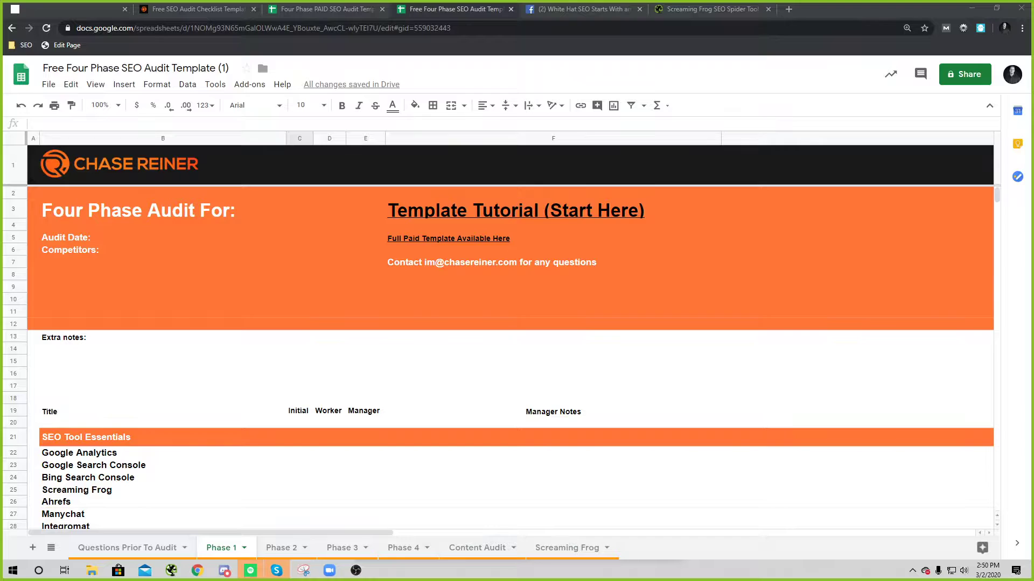
# Step: Make the Ahrefs row 26 taller and select the B22–B26 tool cells
pyautogui.scroll(-3, 797, 321)
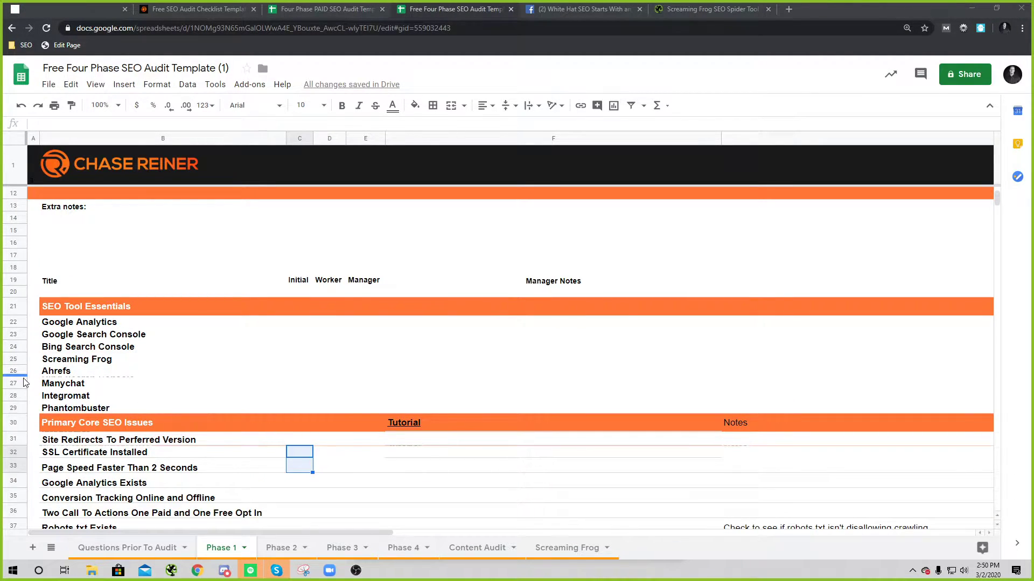
pyautogui.moveTo(23, 378); pyautogui.dragTo(24, 384)
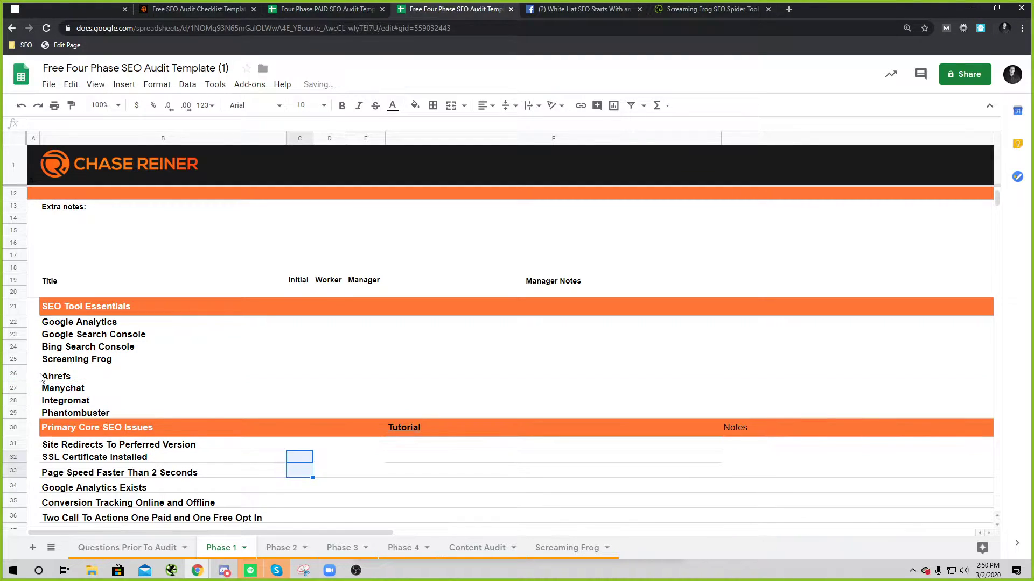
pyautogui.click(54, 381)
pyautogui.click(86, 348)
pyautogui.click(97, 324)
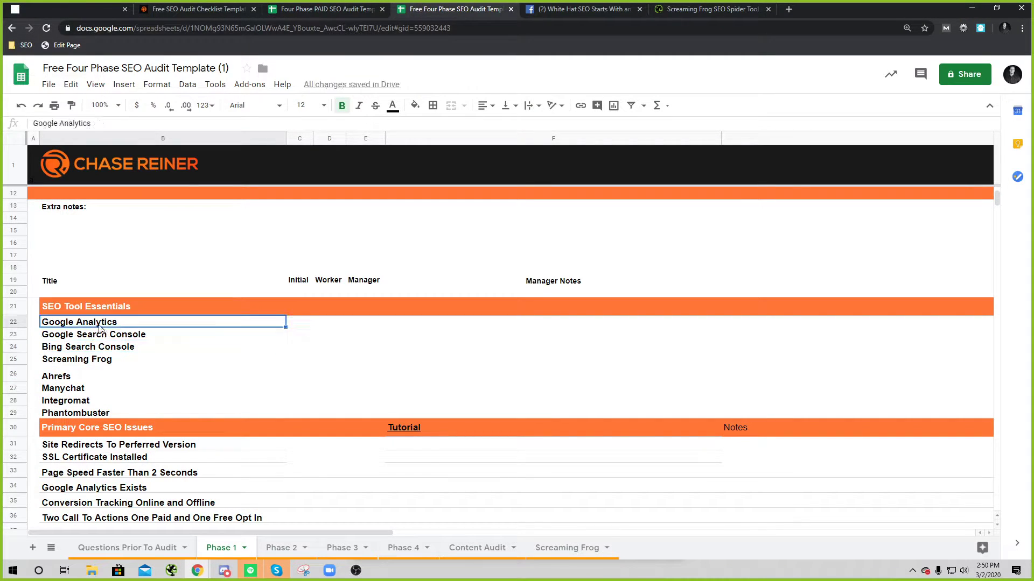
pyautogui.click(106, 334)
pyautogui.click(104, 350)
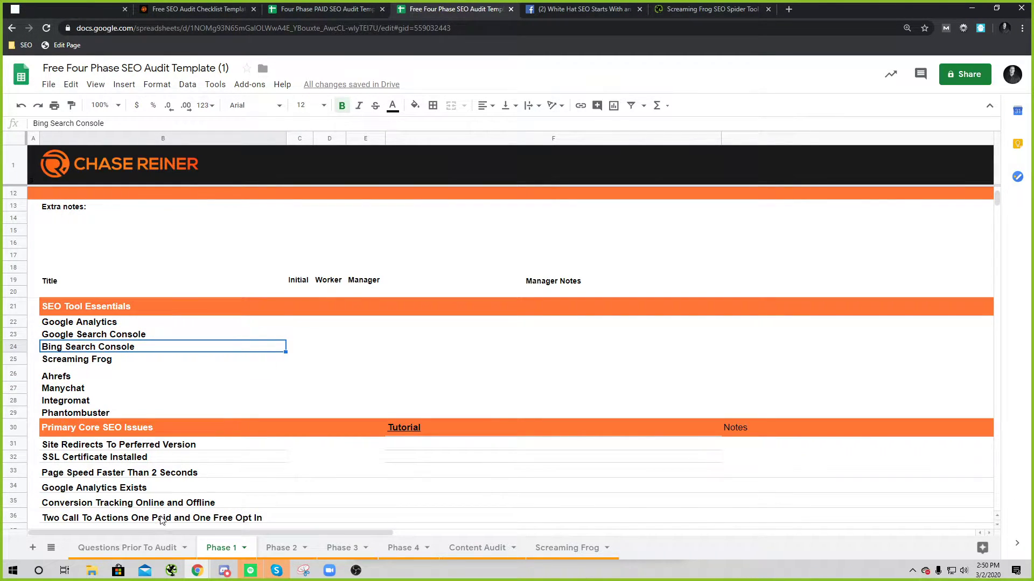
# Step: Select the Plugins Tutorial link, move down to F100, and switch to the PAID template
pyautogui.scroll(-10, 172, 490)
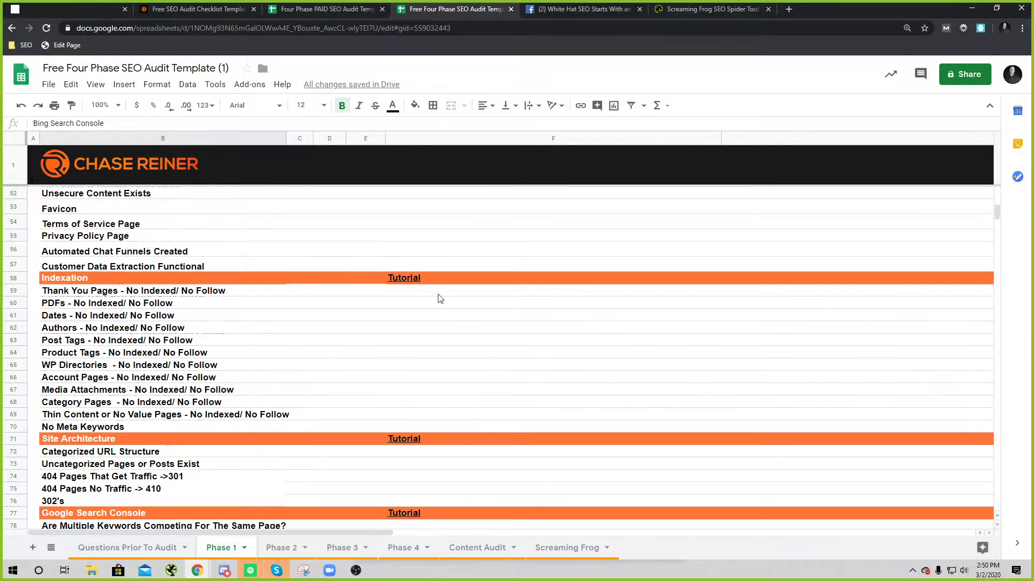
pyautogui.scroll(-6, 446, 369)
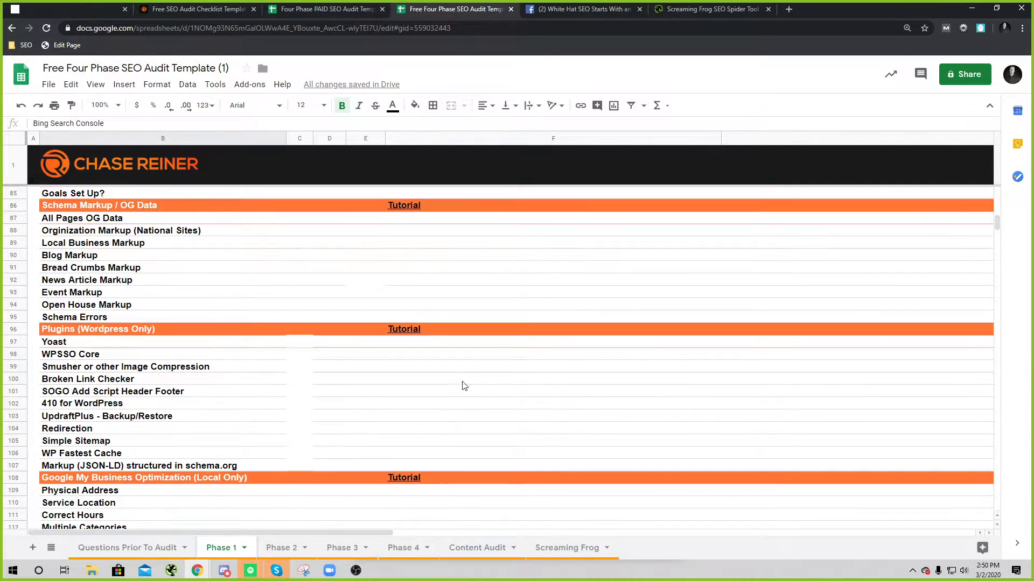
pyautogui.click(402, 333)
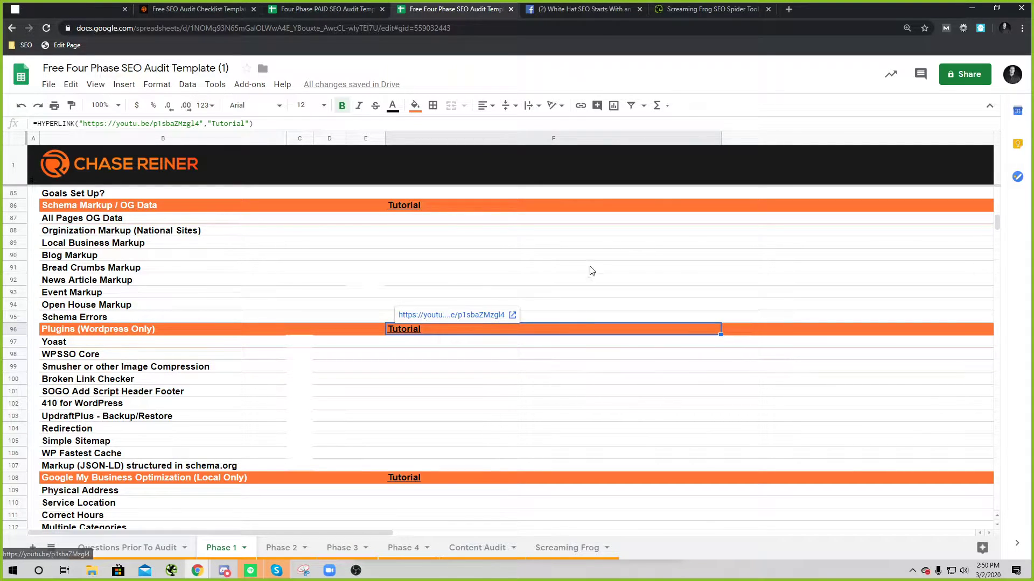
pyautogui.press('Down')
pyautogui.press('Down')
pyautogui.press('Down')
pyautogui.press('Down')
pyautogui.hotkey('ctrl', 'shift', 'Tab')
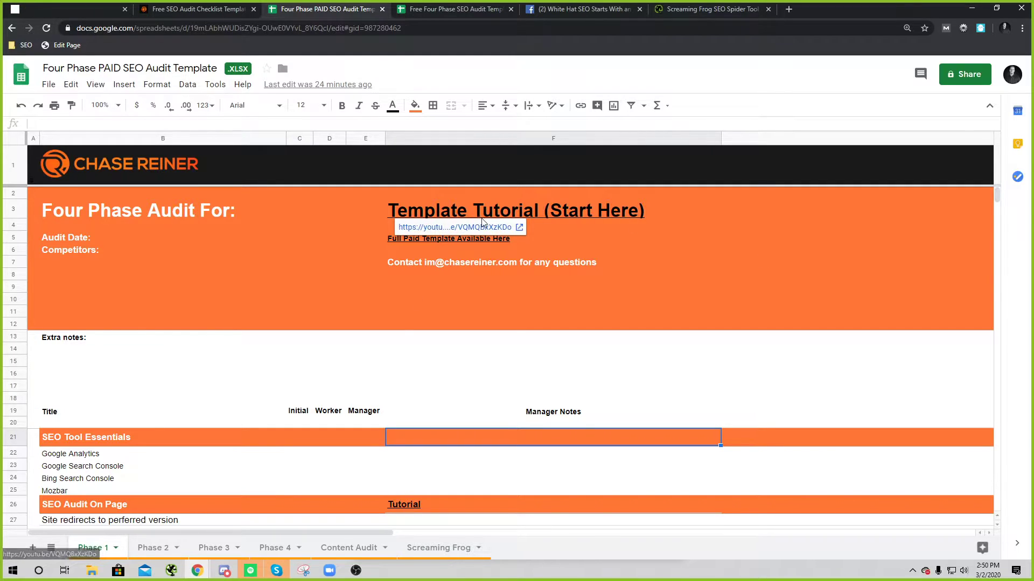
# Step: Browse the PAID template's Phase 2, Phase 3 and Phase 1 sheets
pyautogui.scroll(-2, 481, 436)
pyautogui.scroll(-1, 481, 435)
pyautogui.click(167, 550)
pyautogui.click(529, 157)
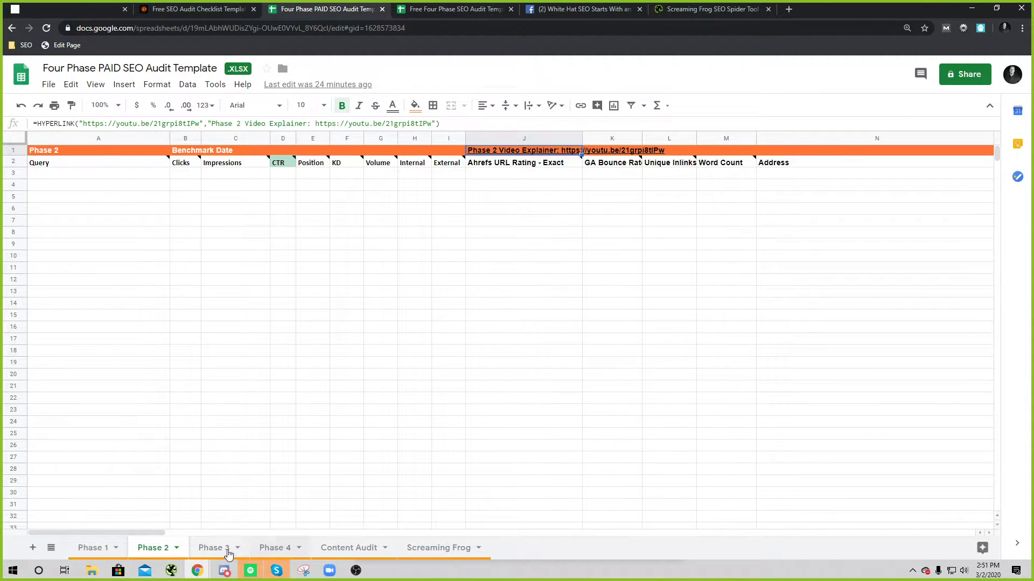
pyautogui.click(228, 548)
pyautogui.click(92, 547)
pyautogui.scroll(-15, 388, 382)
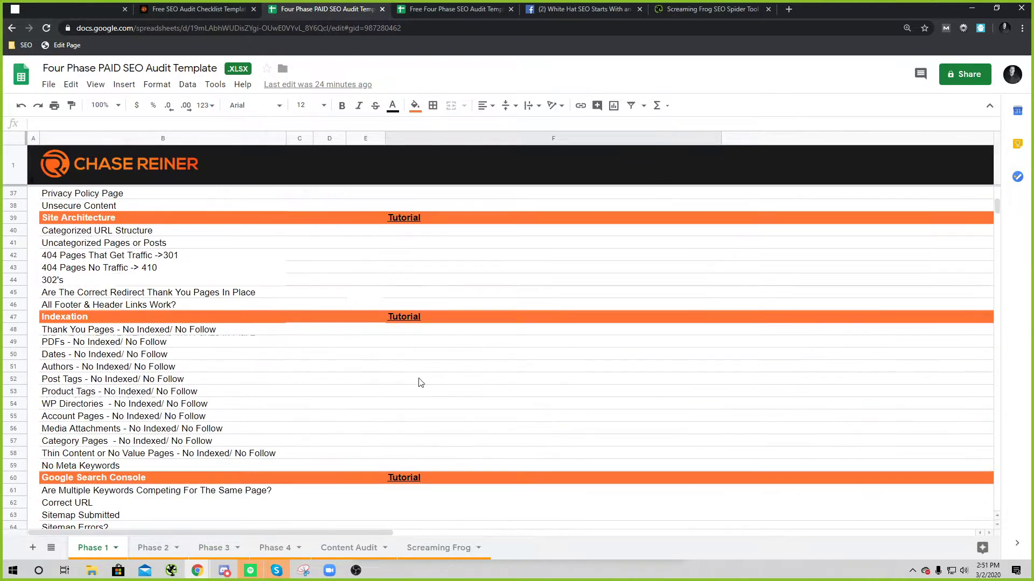
pyautogui.scroll(15, 467, 461)
# Step: Switch back and forth between the free and PAID templates, ending on the free one
pyautogui.click(412, 7)
pyautogui.click(313, 5)
pyautogui.click(412, 7)
pyautogui.click(316, 7)
pyautogui.click(412, 8)
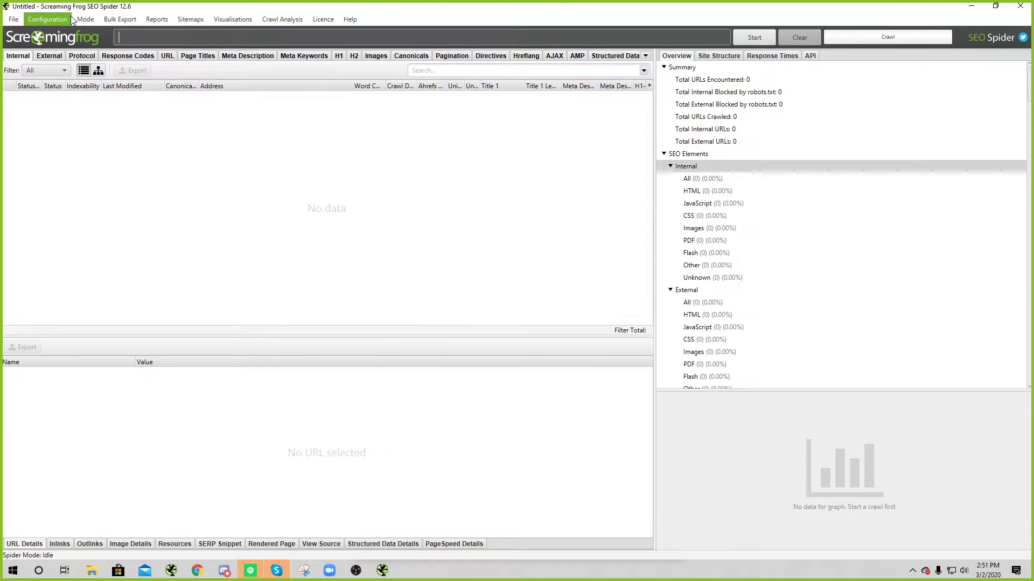
pyautogui.moveTo(187, 7); pyautogui.dragTo(348, 236)
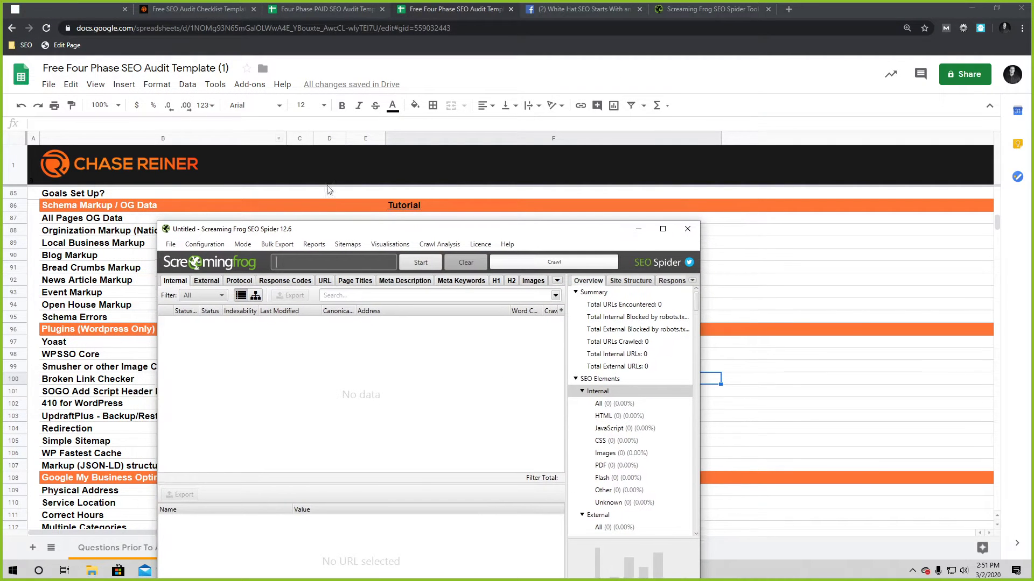
pyautogui.doubleClick(433, 235)
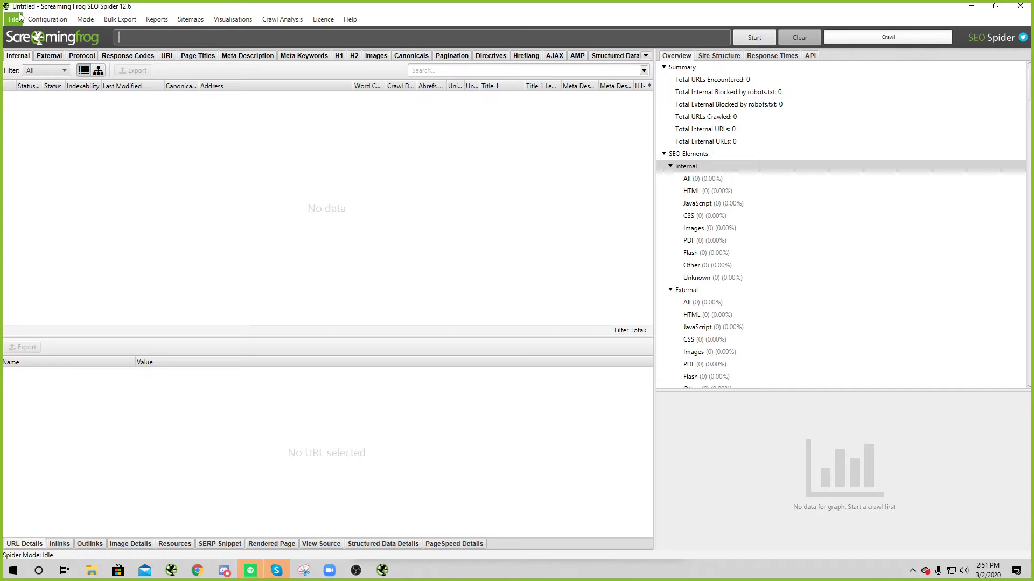
pyautogui.click(15, 19)
pyautogui.moveTo(28, 92)
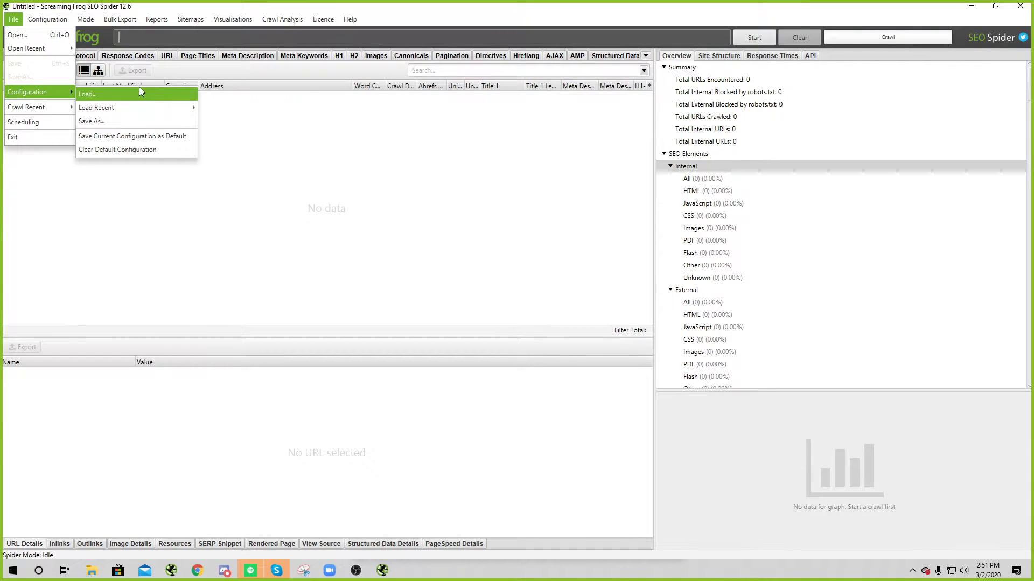
pyautogui.moveTo(232, 19)
pyautogui.moveTo(13, 20)
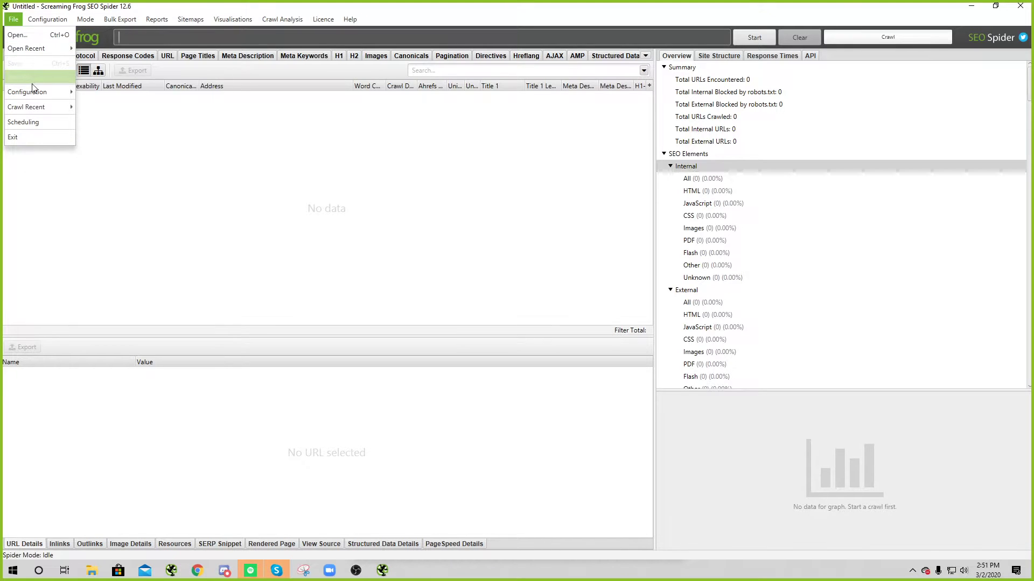
pyautogui.click(99, 95)
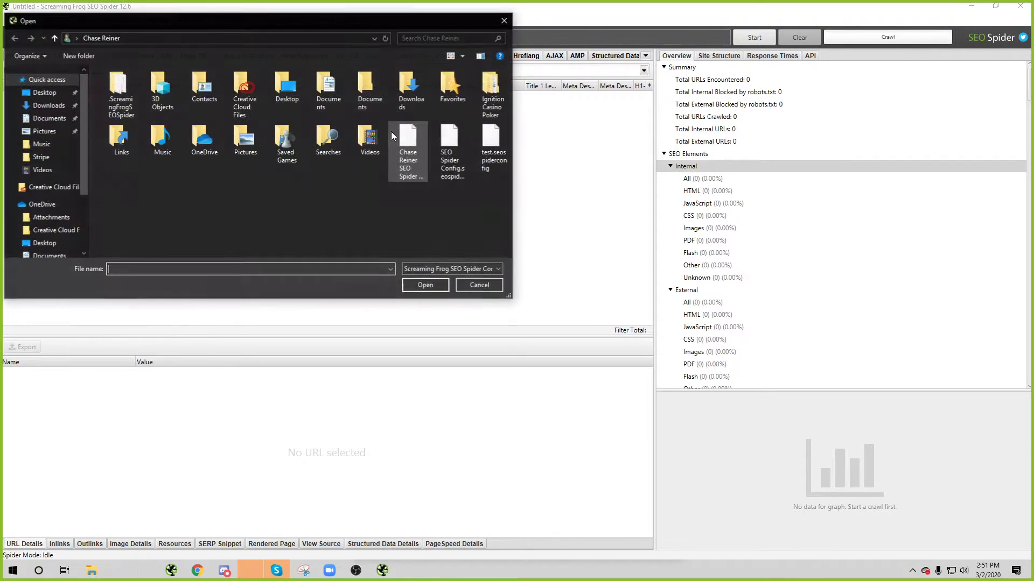
pyautogui.click(404, 142)
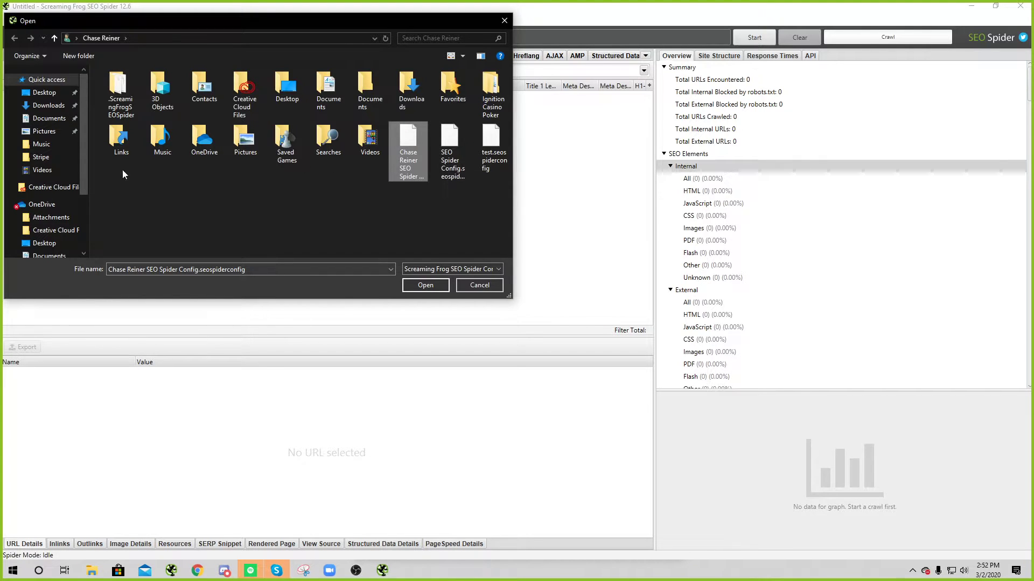
pyautogui.doubleClick(134, 97)
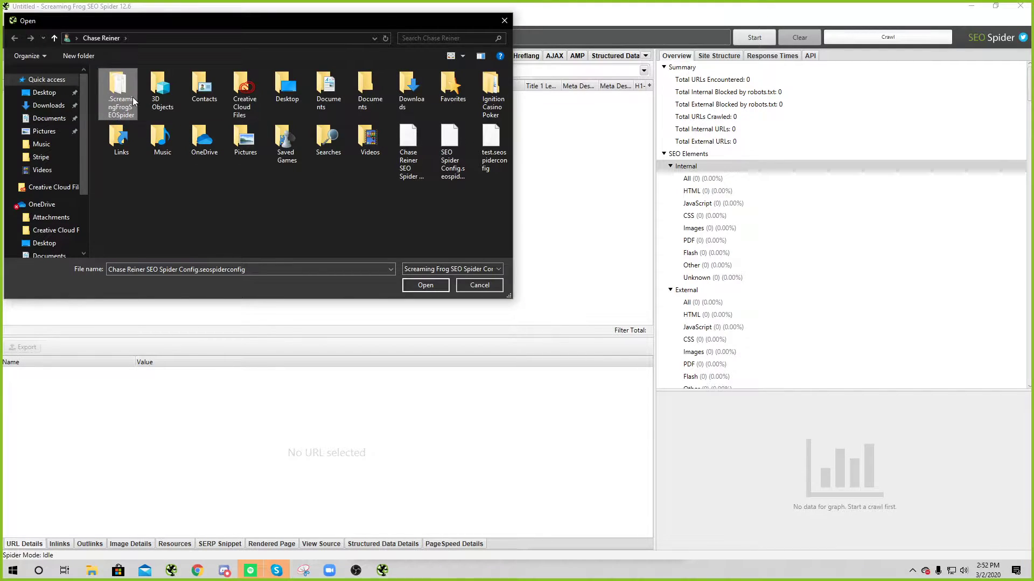
pyautogui.click(40, 78)
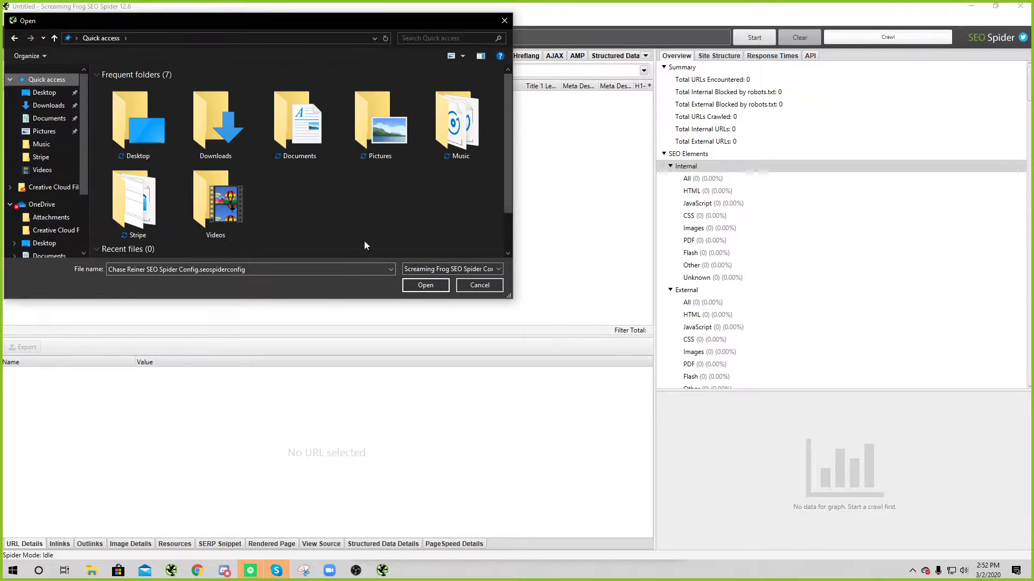
# Step: Cancel the configuration load, search Windows for 'screaming', then return to the free template
pyautogui.click(479, 285)
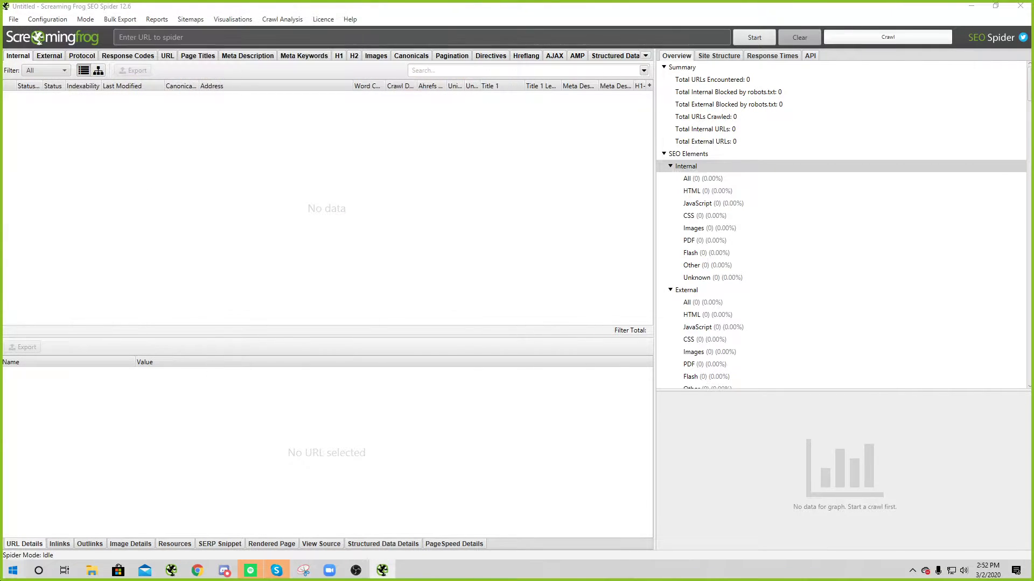
pyautogui.press('super')
pyautogui.write('screaming')
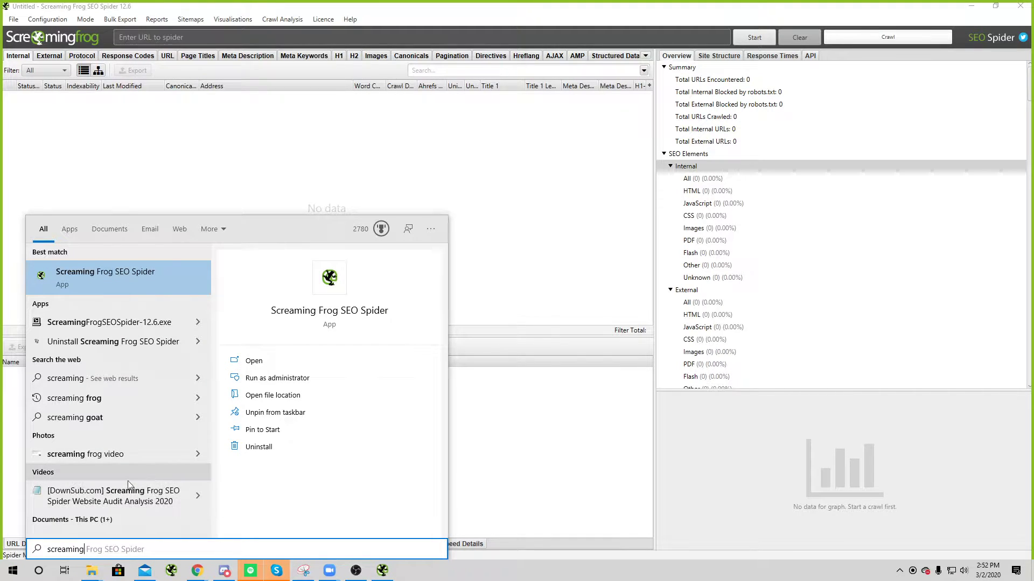
pyautogui.click(533, 442)
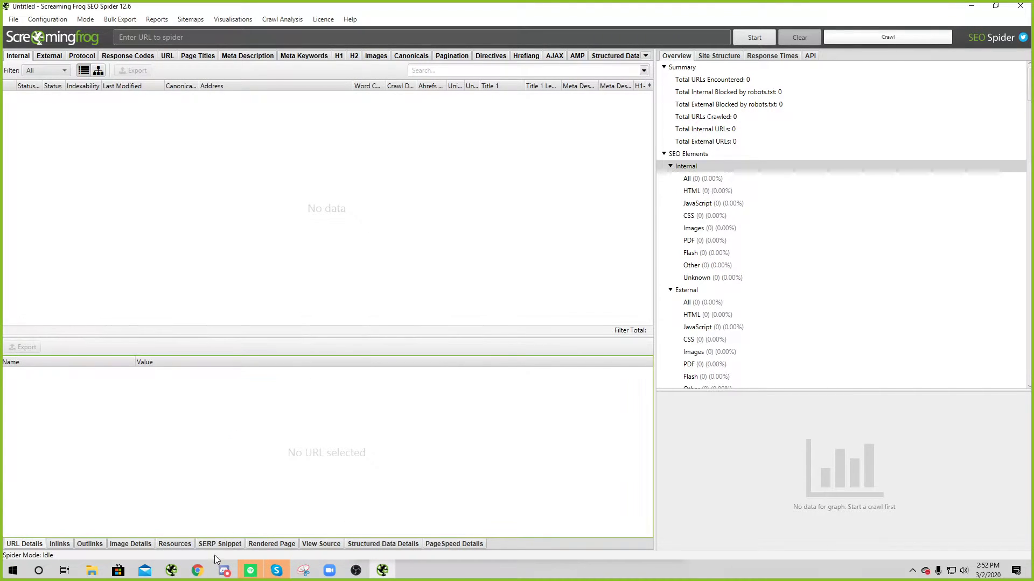
pyautogui.moveTo(194, 575)
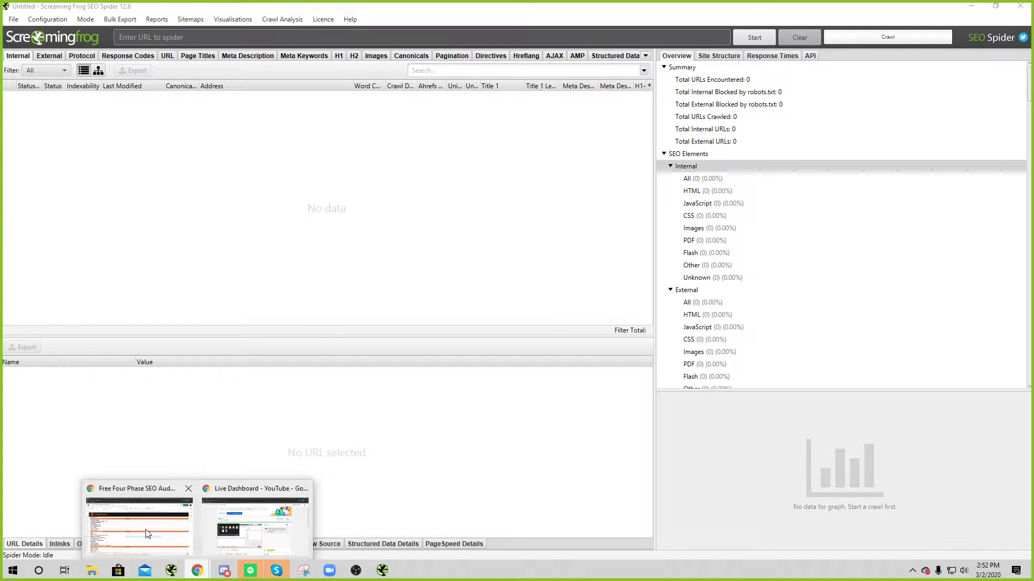
pyautogui.click(145, 525)
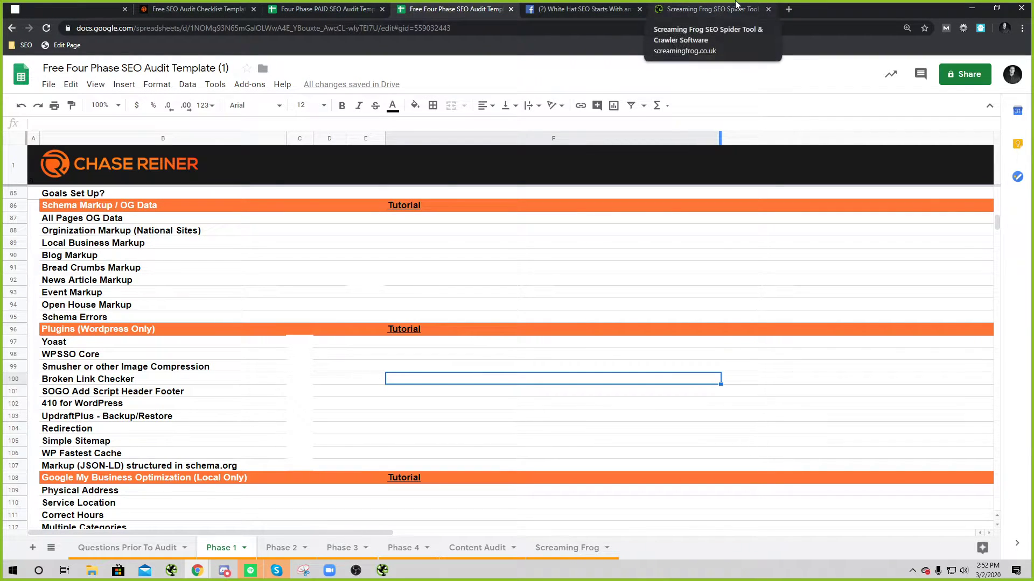
# Step: Open Google Drive in a new tab and download ChaseReinerSEOFrogRoadmap.seospider
pyautogui.click(789, 9)
pyautogui.write('dr')
pyautogui.press('Return')
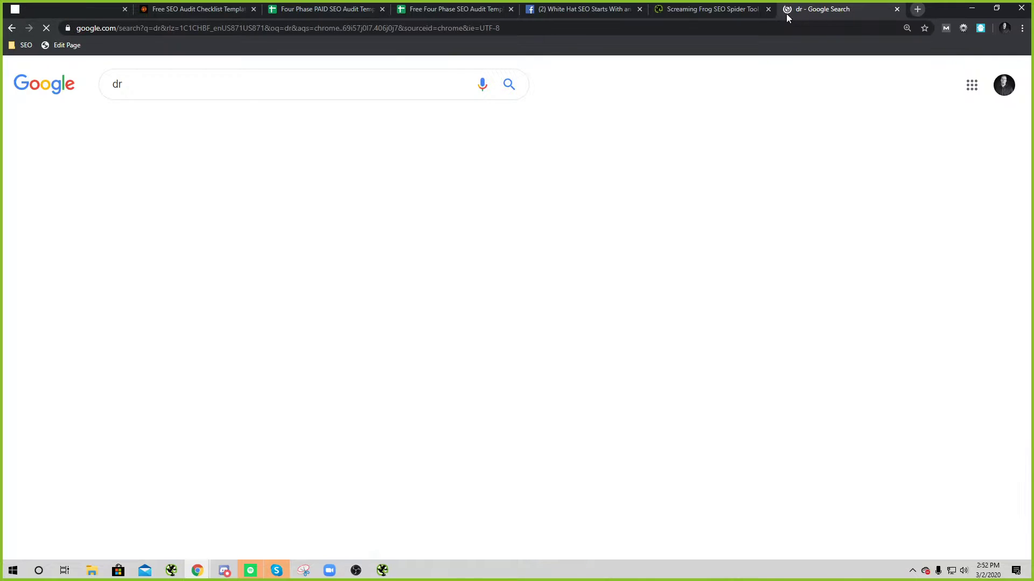
pyautogui.click(786, 26)
pyautogui.write('drive.com')
pyautogui.press('Return')
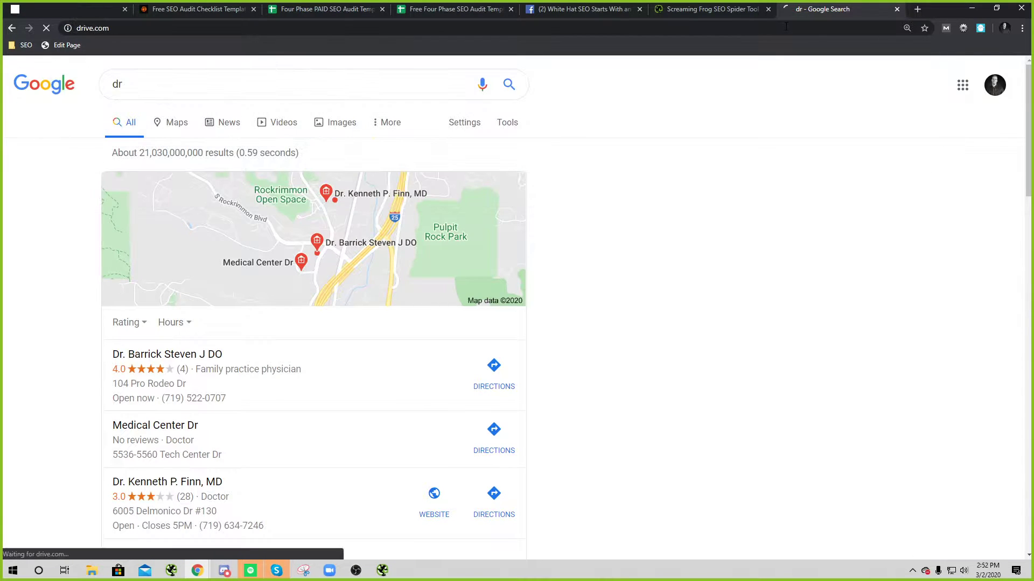
pyautogui.hotkey('ctrl', 'w')
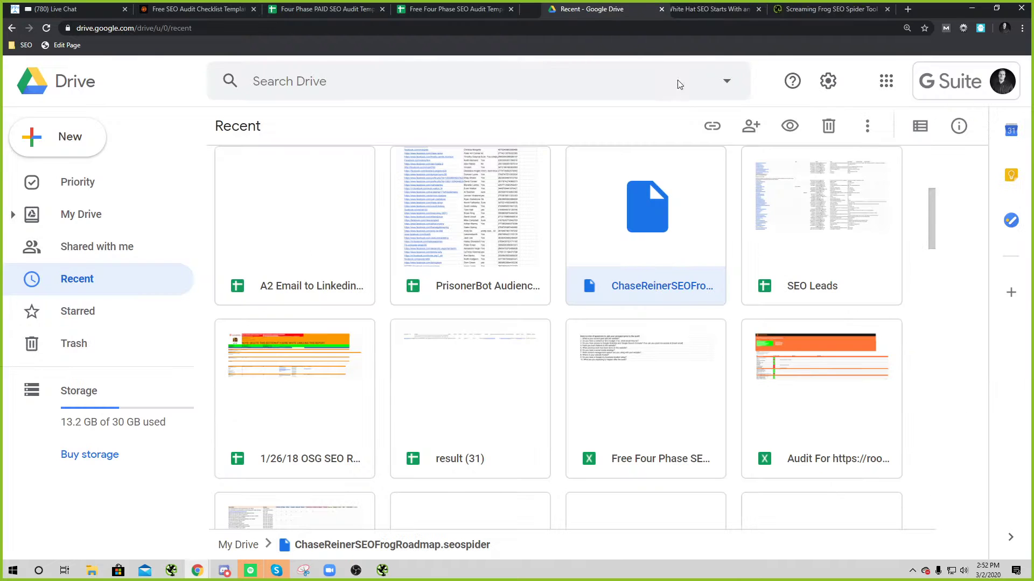
pyautogui.rightClick(653, 240)
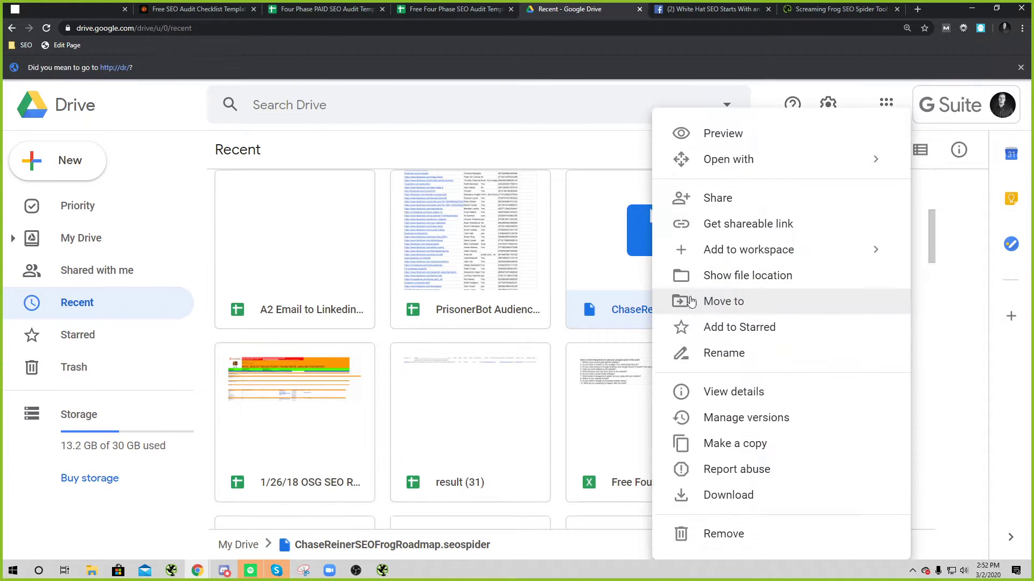
pyautogui.click(734, 492)
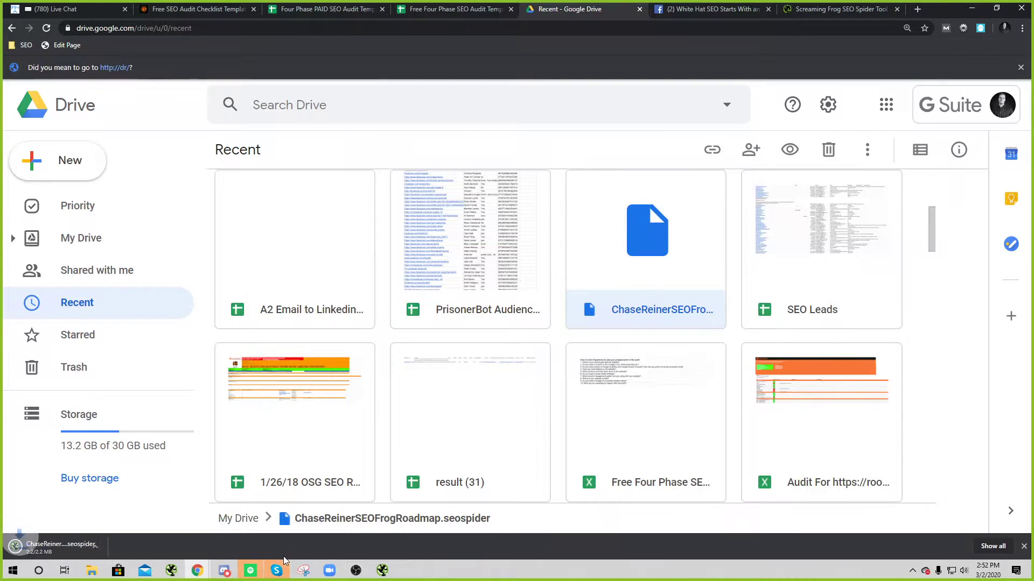
# Step: Check the finished download in Chrome and switch back to Screaming Frog SEO Spider
pyautogui.click(383, 572)
pyautogui.click(197, 571)
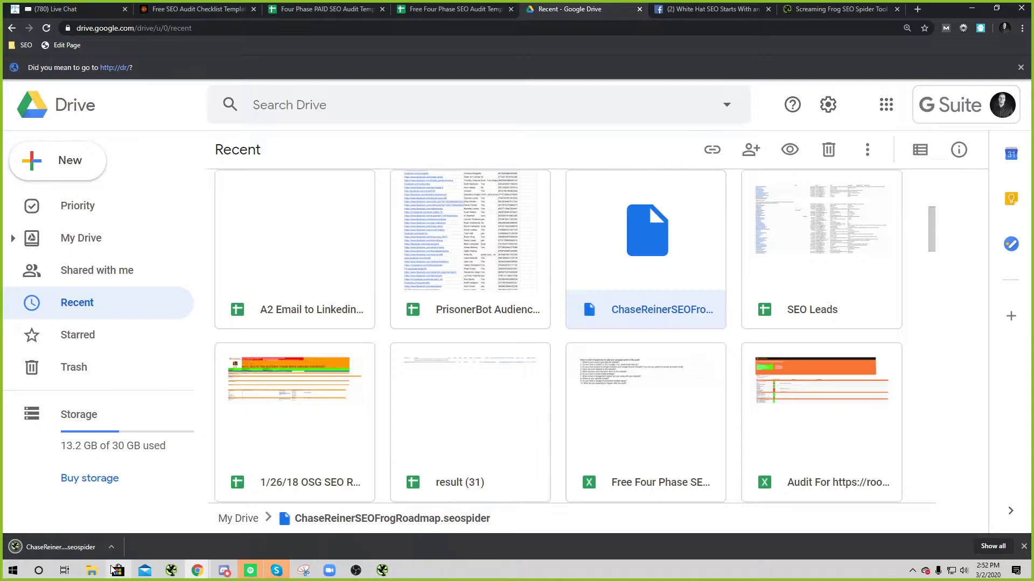
pyautogui.rightClick(93, 548)
pyautogui.click(129, 524)
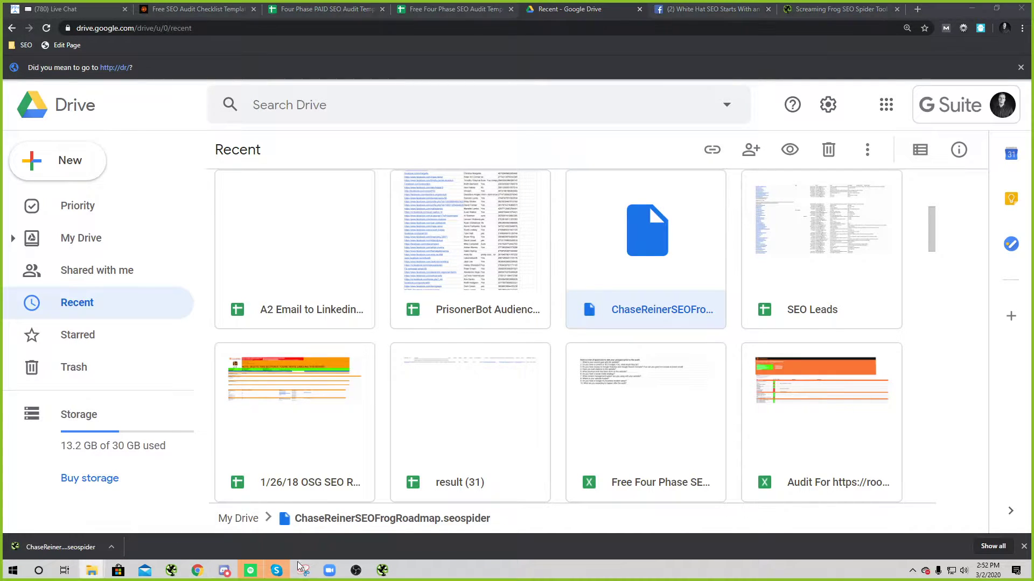
pyautogui.click(382, 570)
pyautogui.click(8, 17)
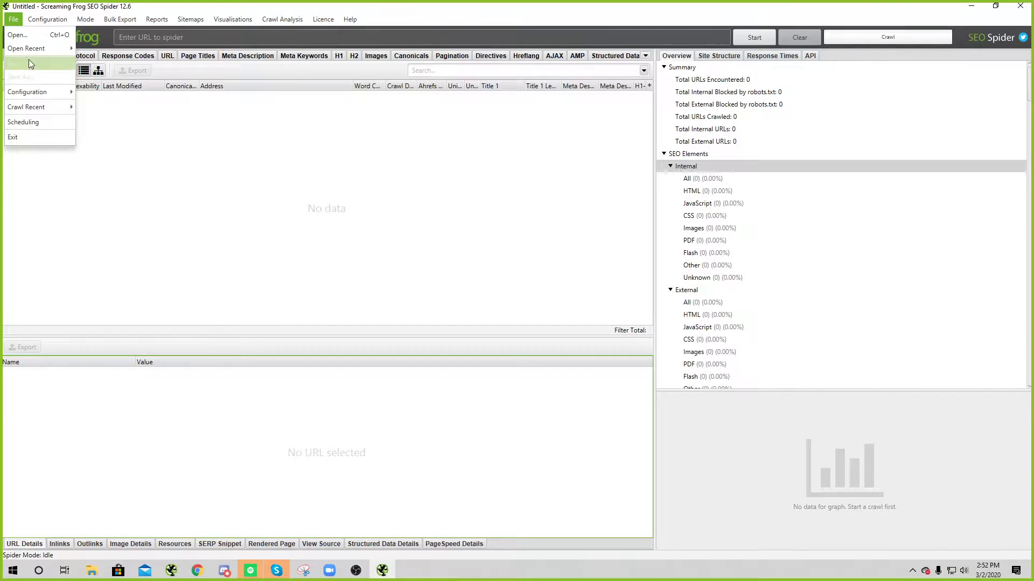
# Step: Open ChaseReinerSEOFrogRoadmap.seospider from Open Recent and scroll the Internal table to the GA columns
pyautogui.moveTo(45, 49)
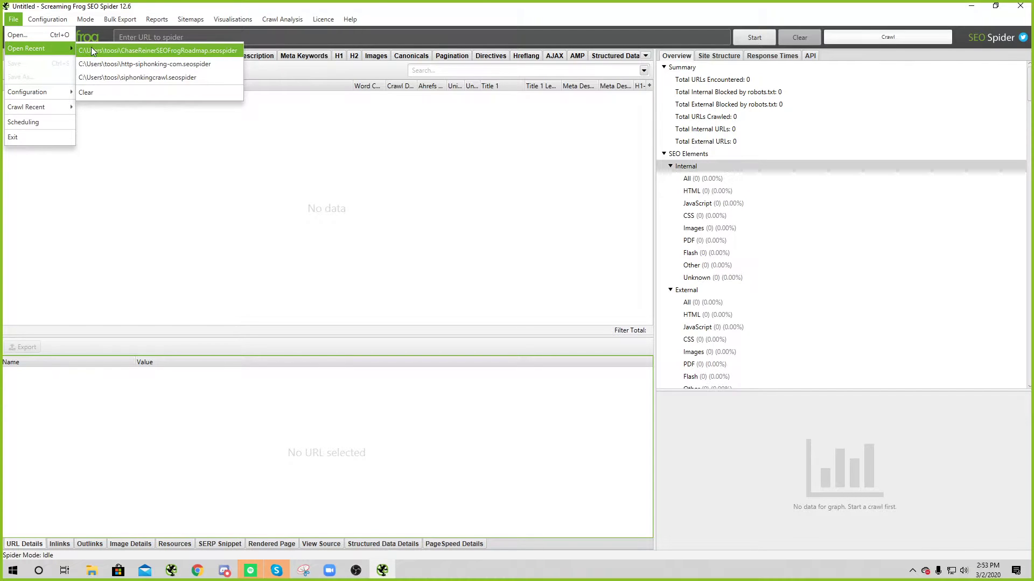
pyautogui.click(163, 50)
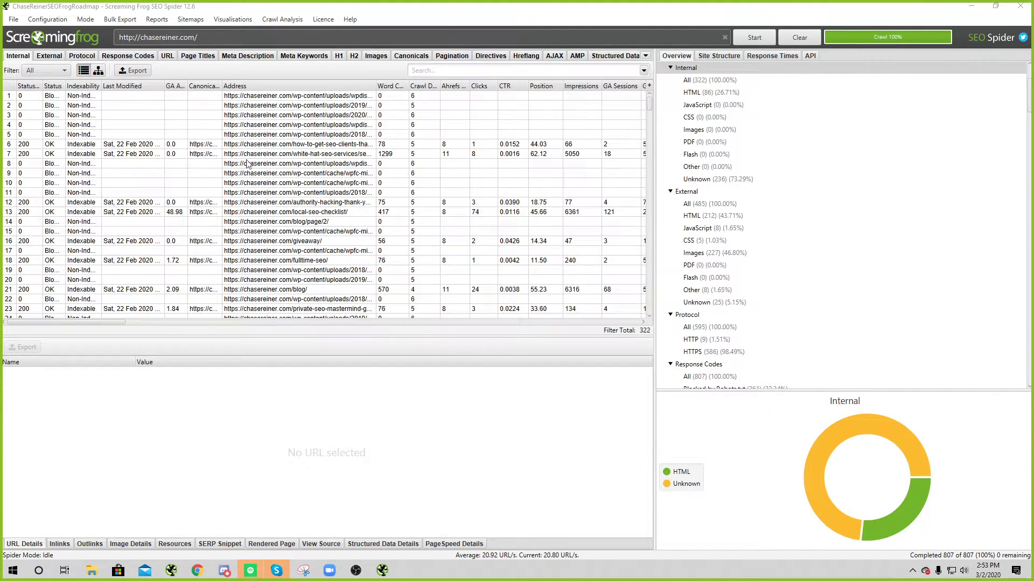
pyautogui.moveTo(73, 321); pyautogui.dragTo(73, 267)
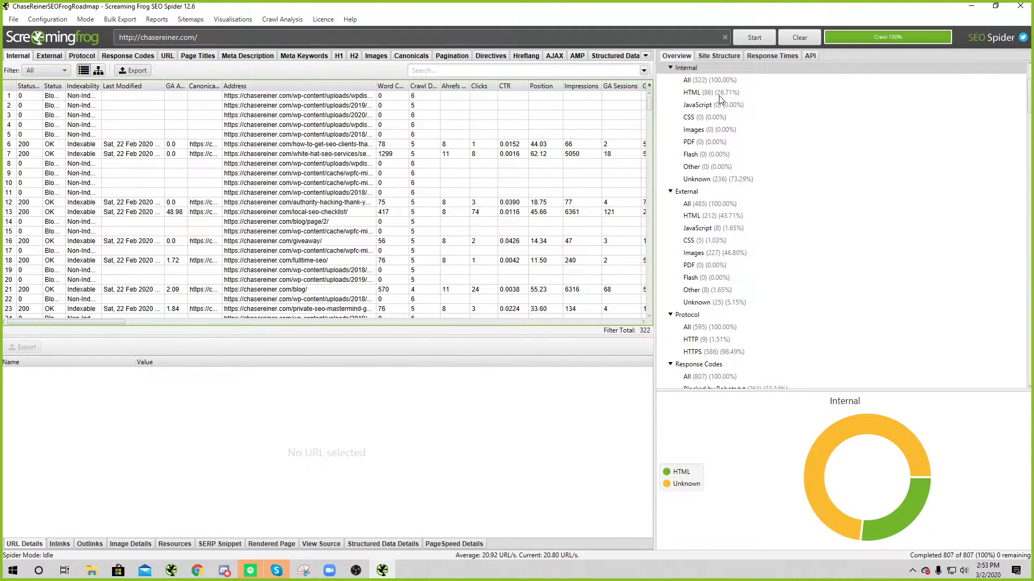
pyautogui.moveTo(109, 323); pyautogui.dragTo(59, 291)
# Step: Glance at the Google Analytics settings, then clear the loaded crawl data
pyautogui.click(13, 19)
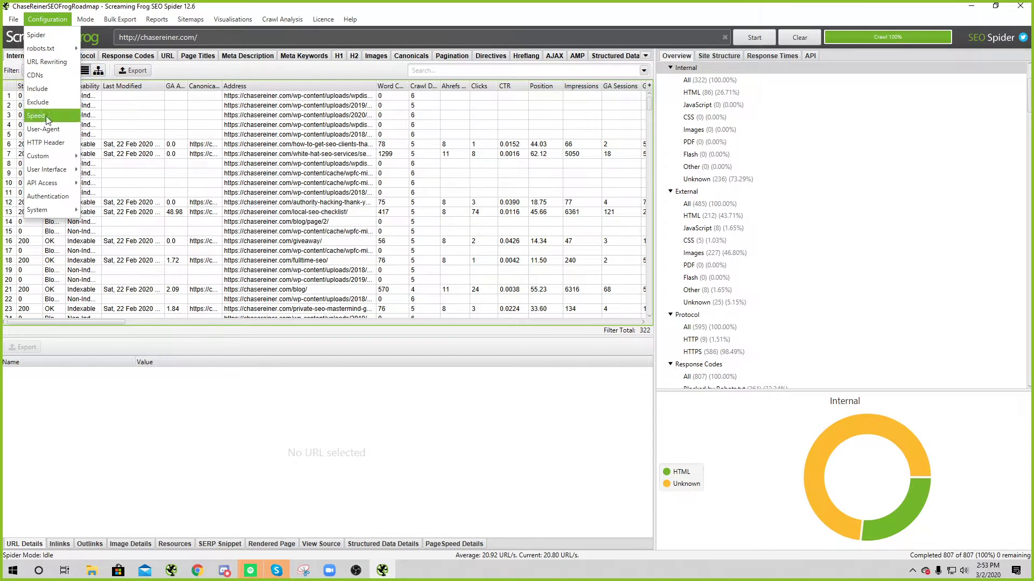
pyautogui.moveTo(36, 182)
pyautogui.click(107, 185)
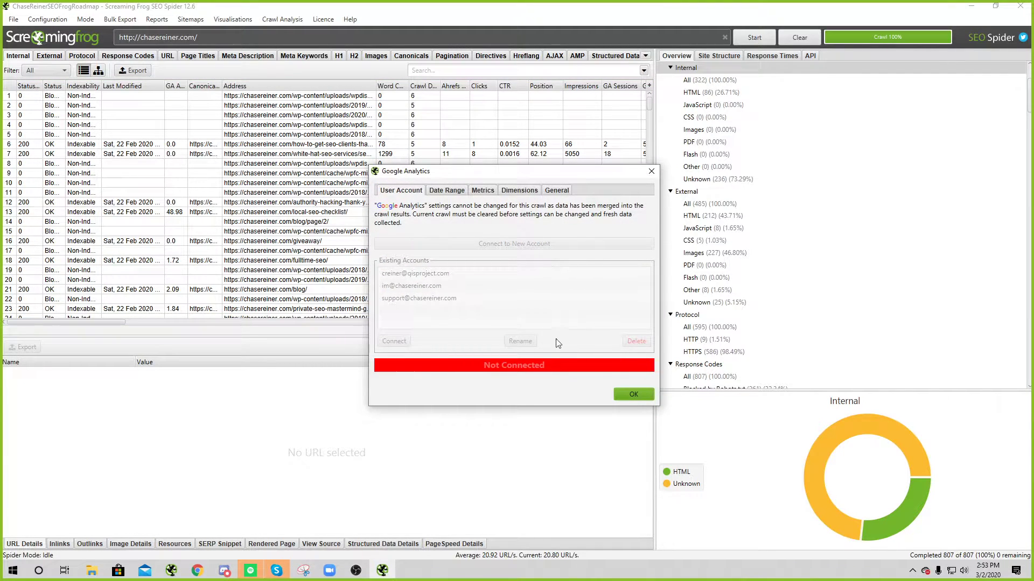
pyautogui.click(647, 395)
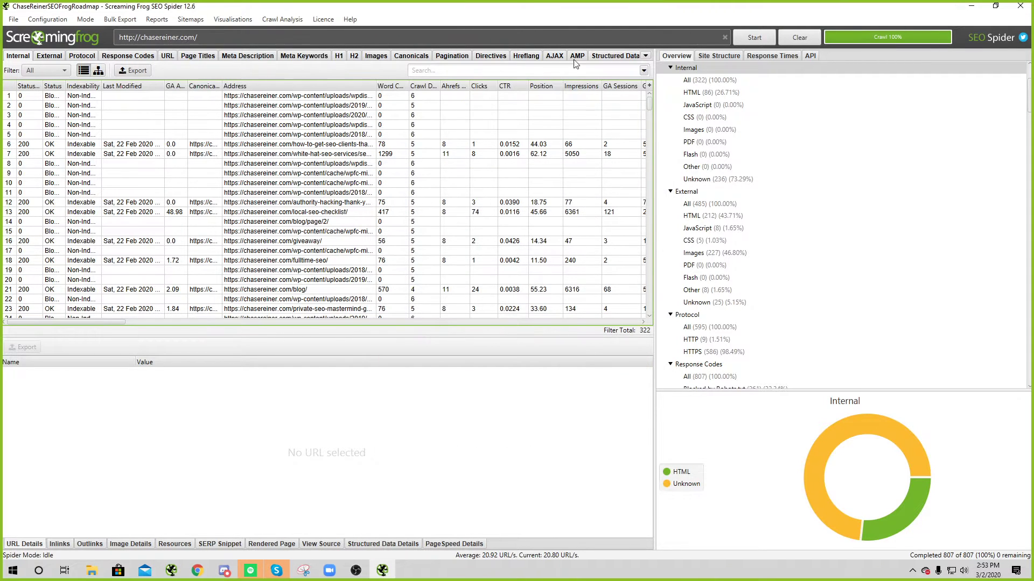
pyautogui.click(725, 37)
pyautogui.click(791, 37)
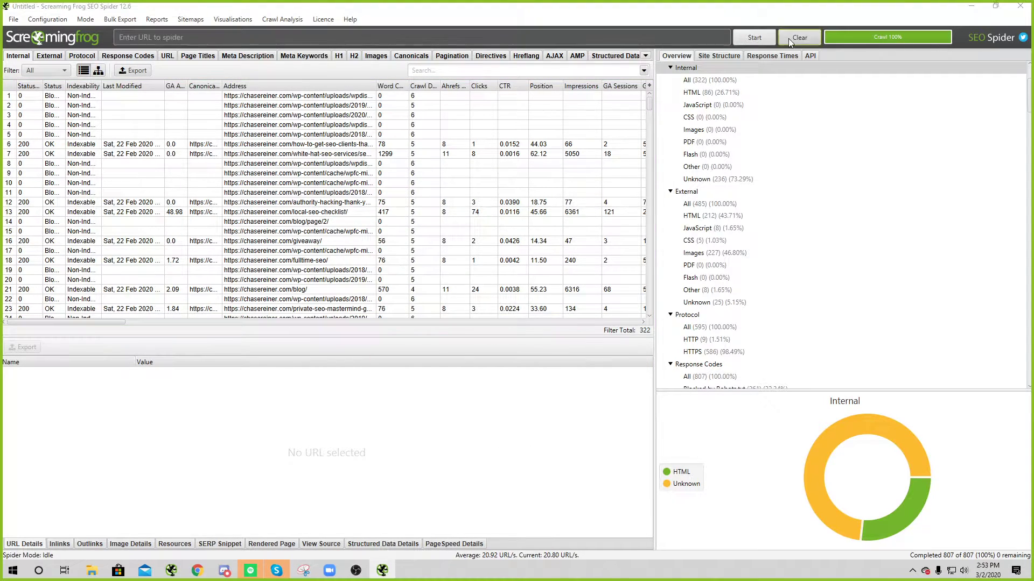
# Step: Reconnect Google Analytics under API Access and review its date range and metrics tabs
pyautogui.click(20, 19)
pyautogui.moveTo(54, 183)
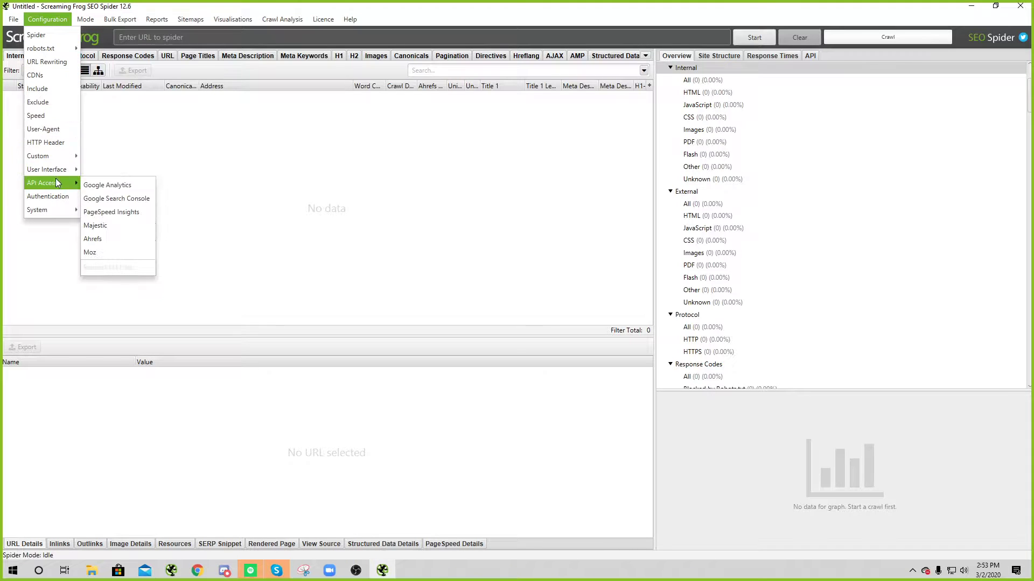
pyautogui.click(108, 183)
pyautogui.doubleClick(431, 239)
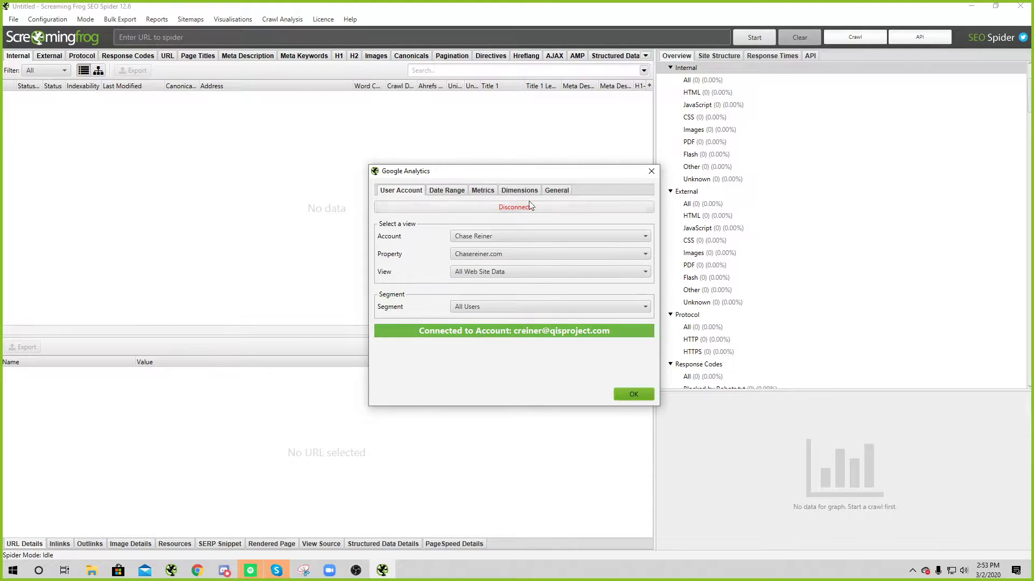
pyautogui.click(449, 191)
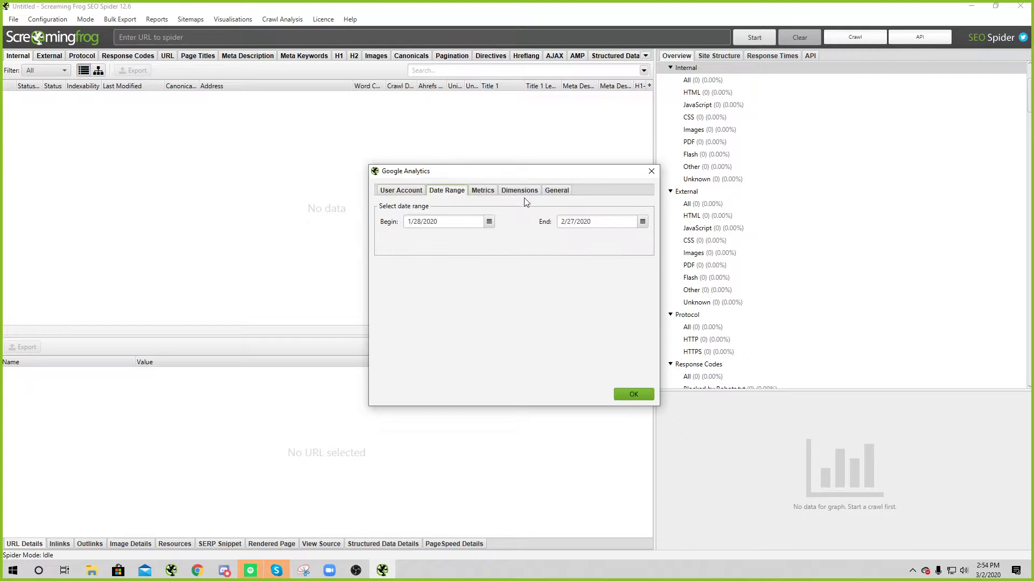
pyautogui.click(487, 193)
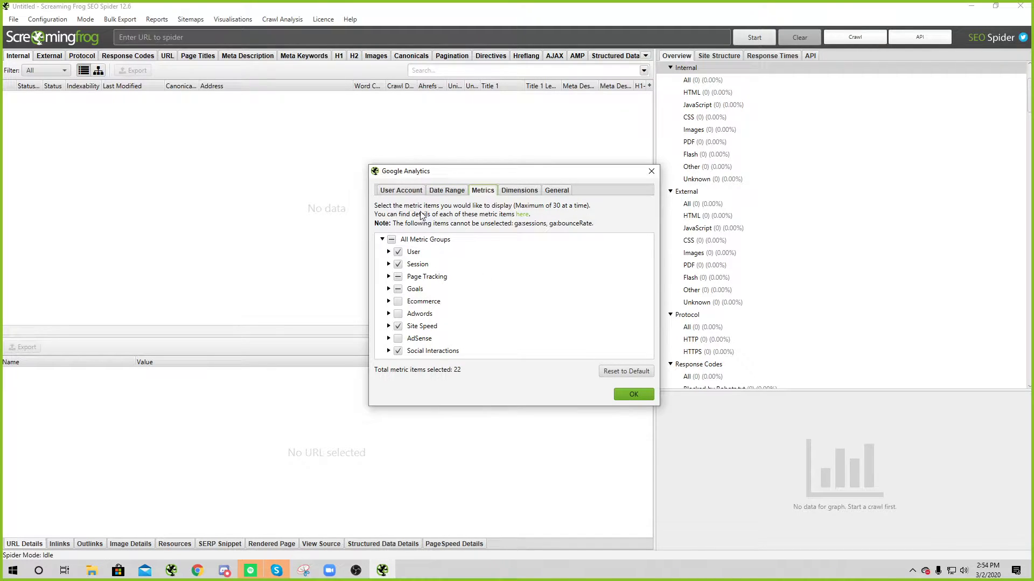
pyautogui.click(405, 191)
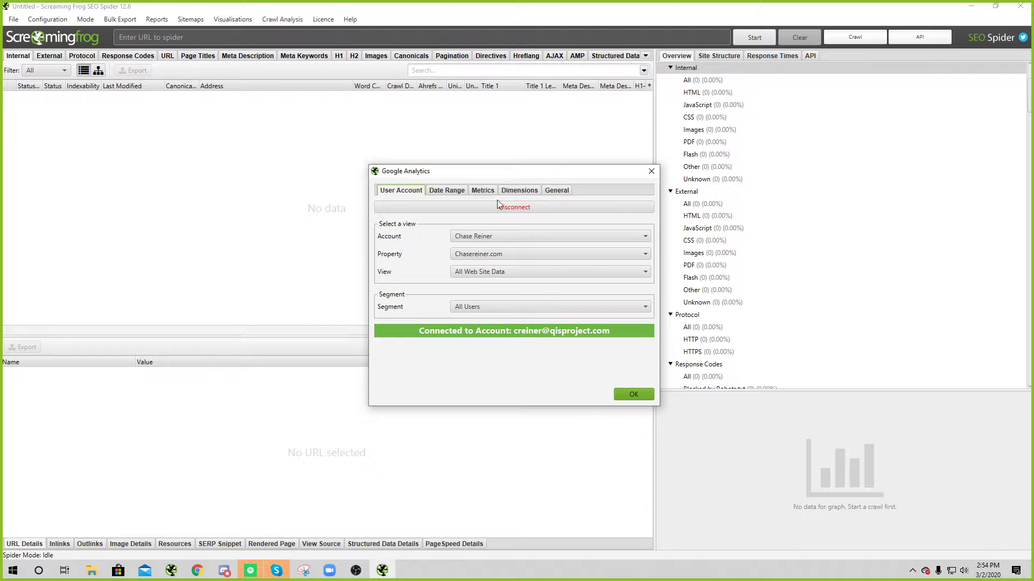
# Step: Disconnect Google Analytics, then start a crawl with no URL and dismiss the Invalid URL error
pyautogui.moveTo(532, 173); pyautogui.dragTo(525, 134)
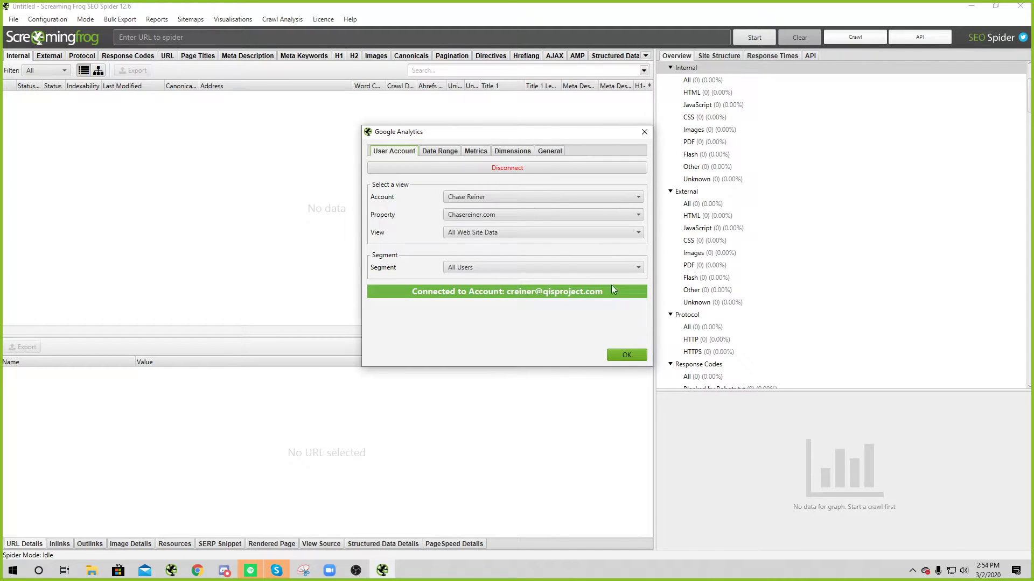
pyautogui.click(509, 169)
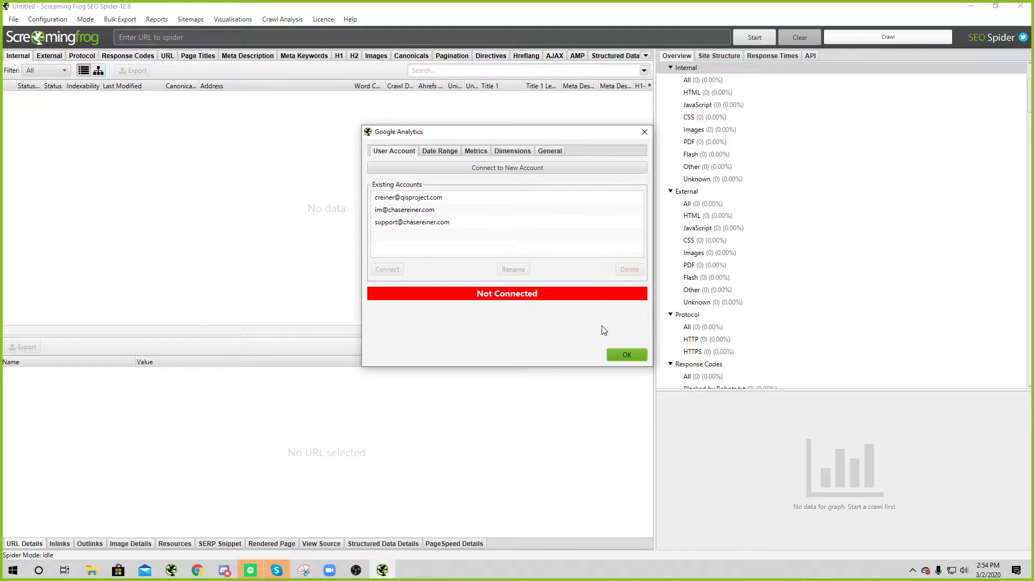
pyautogui.click(620, 353)
pyautogui.click(756, 37)
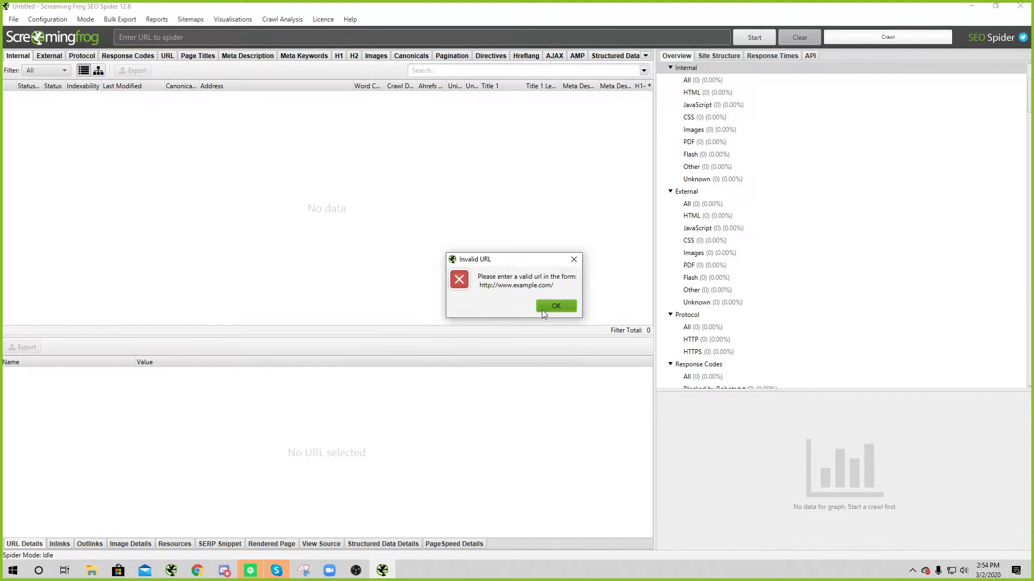
pyautogui.click(544, 307)
# Step: Crawl chasereiner.com and widen the Unique Inlinks and Unique Outlinks columns to review results
pyautogui.write('chasereiner.com')
pyautogui.press('Return')
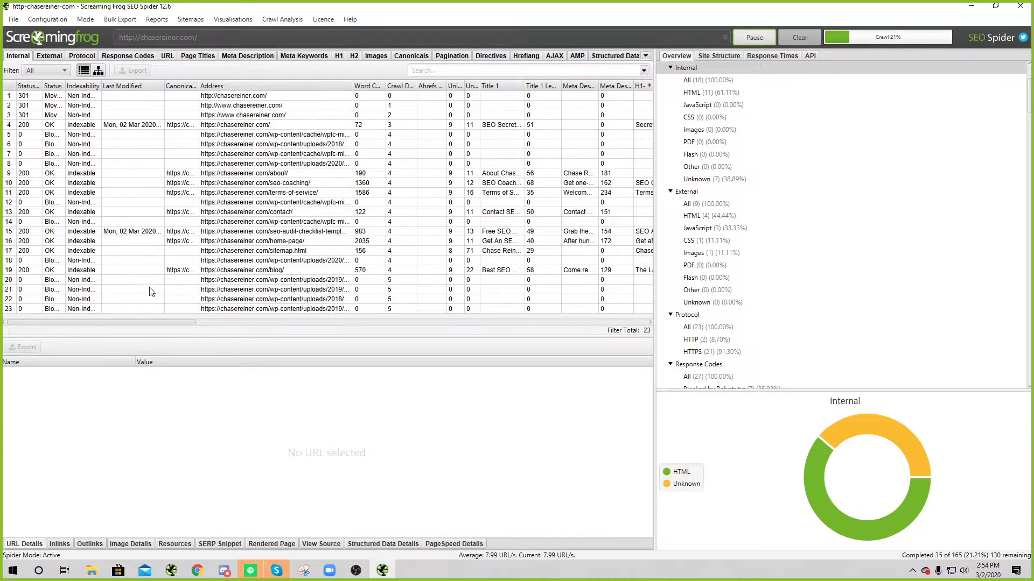
pyautogui.moveTo(108, 322); pyautogui.dragTo(86, 291)
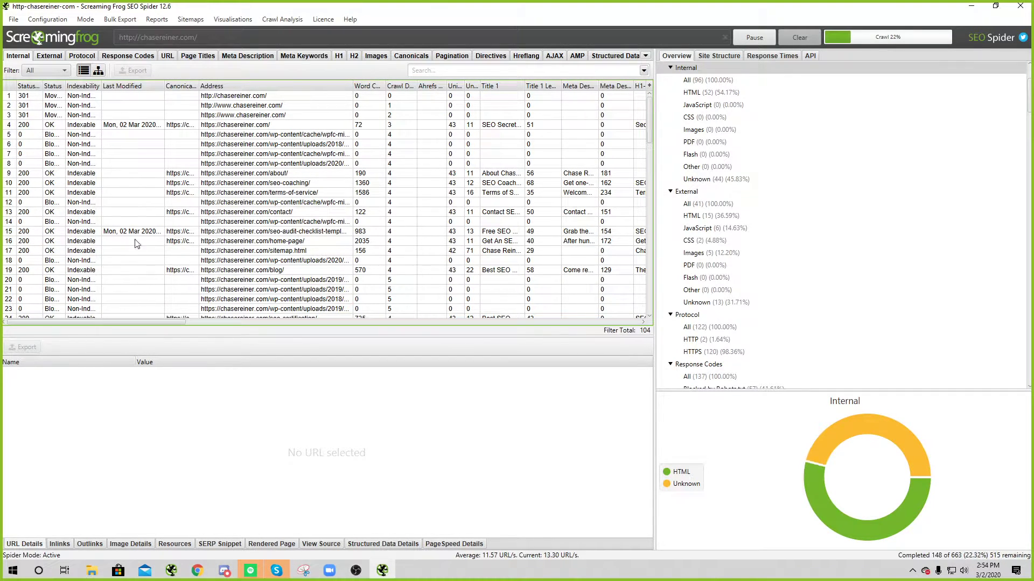
pyautogui.moveTo(85, 322); pyautogui.dragTo(114, 321)
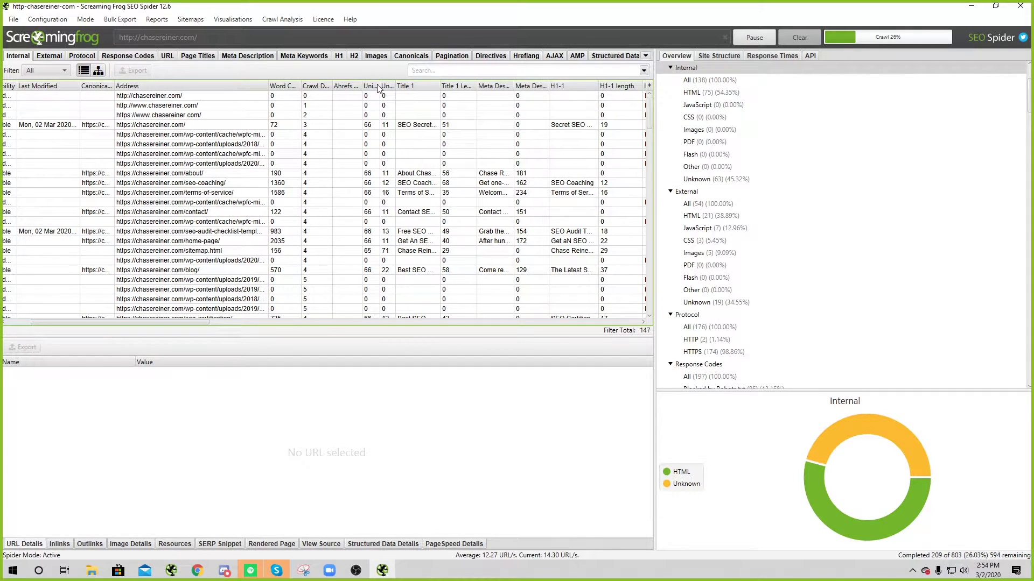
pyautogui.moveTo(381, 85); pyautogui.dragTo(480, 86)
pyautogui.moveTo(188, 322); pyautogui.dragTo(275, 322)
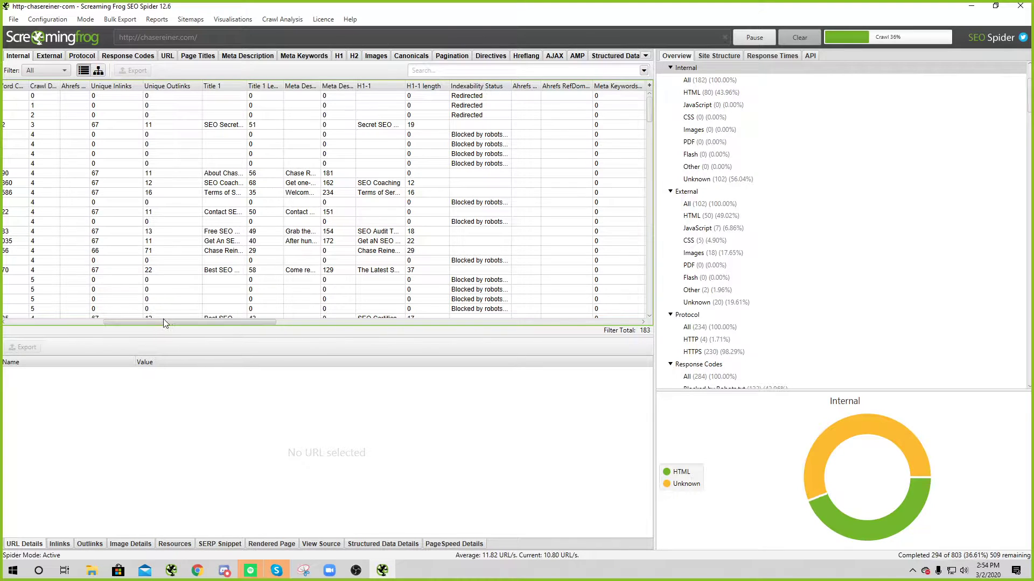
pyautogui.moveTo(162, 319); pyautogui.dragTo(272, 319)
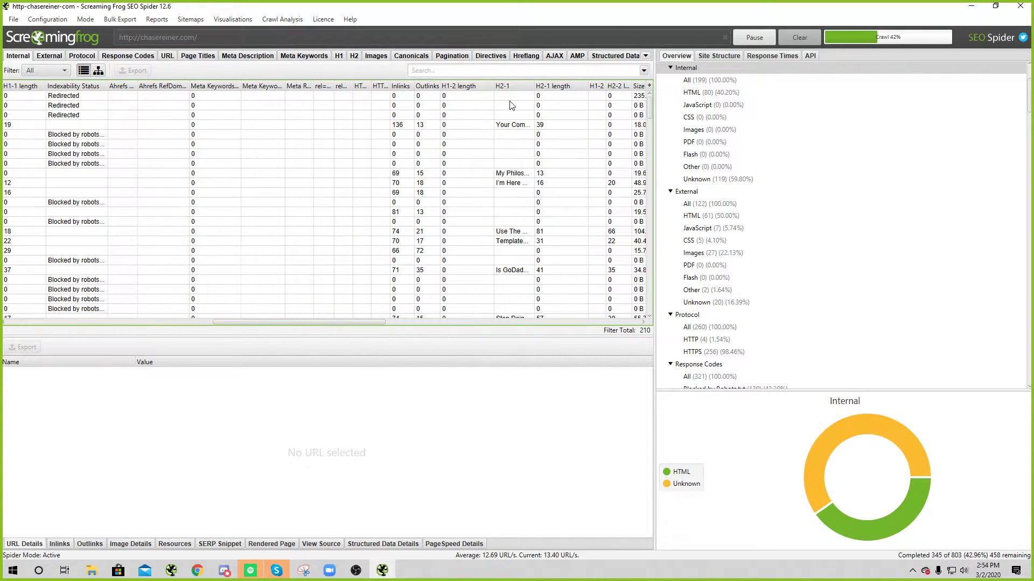
pyautogui.moveTo(257, 323); pyautogui.dragTo(3, 252)
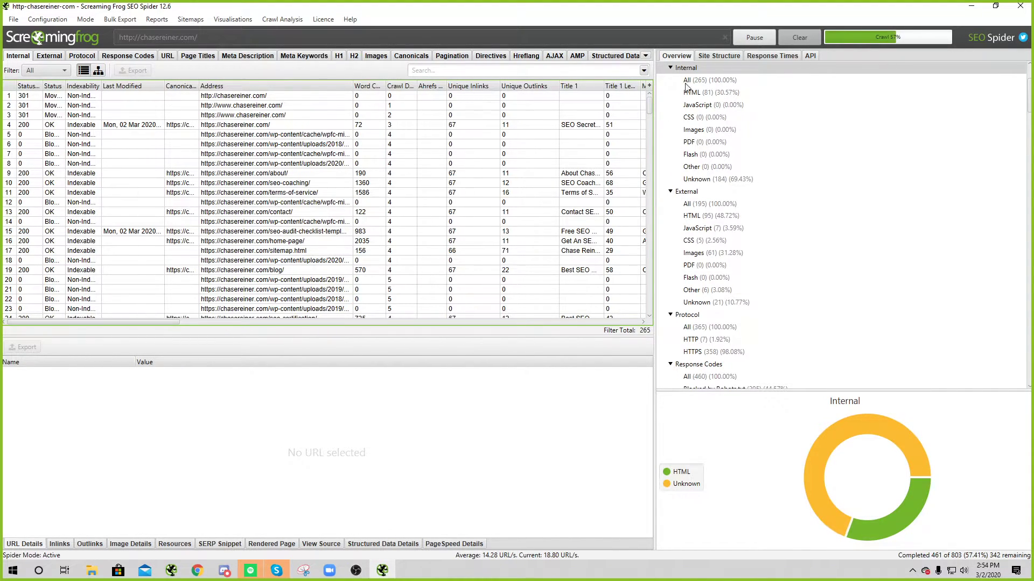
pyautogui.hotkey('alt', 'Tab')
pyautogui.hotkey('alt', 'Tab')
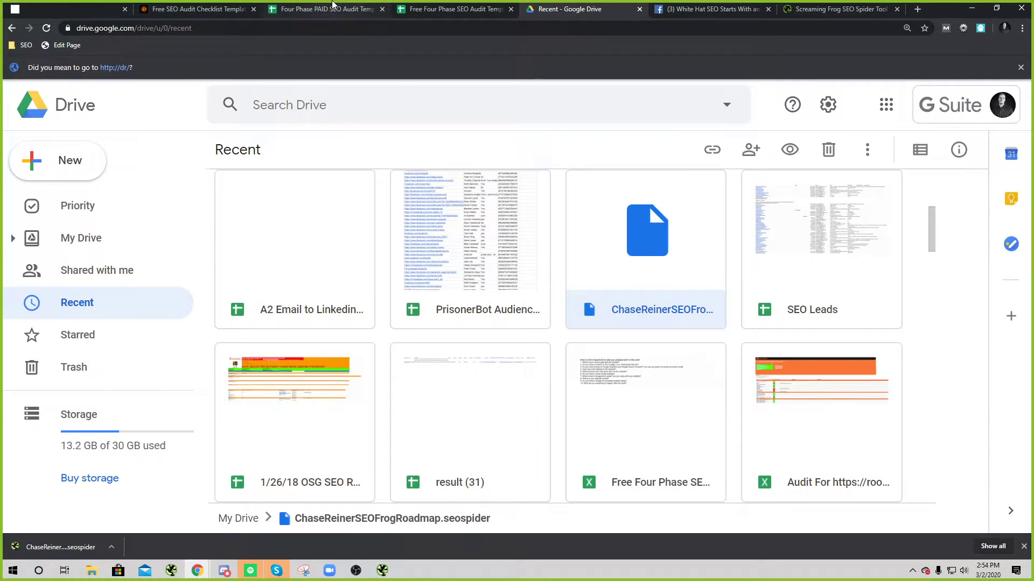
# Step: Switch to the free audit template and scroll to the SEO Tool Essentials list
pyautogui.click(328, 9)
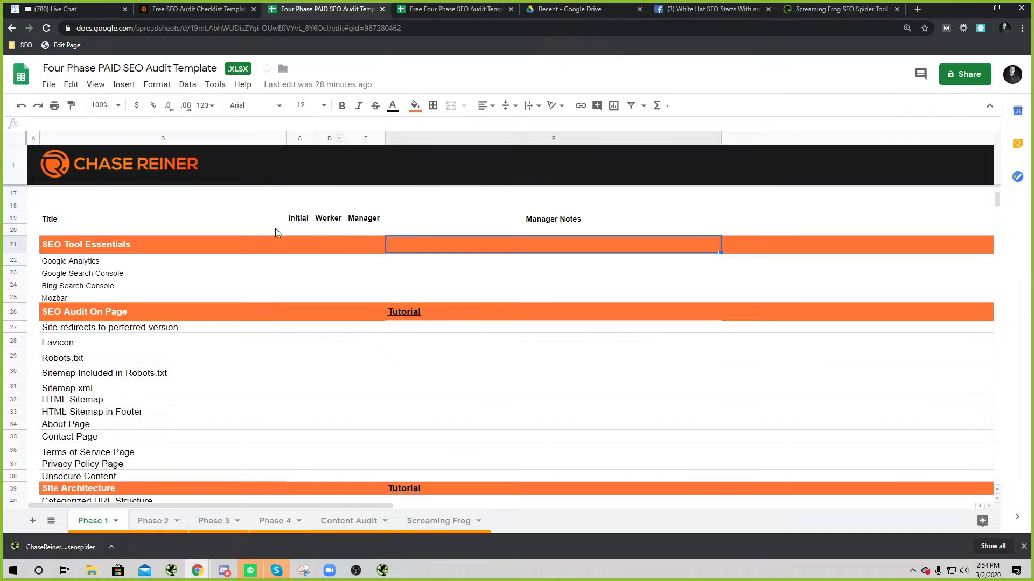
pyautogui.click(450, 6)
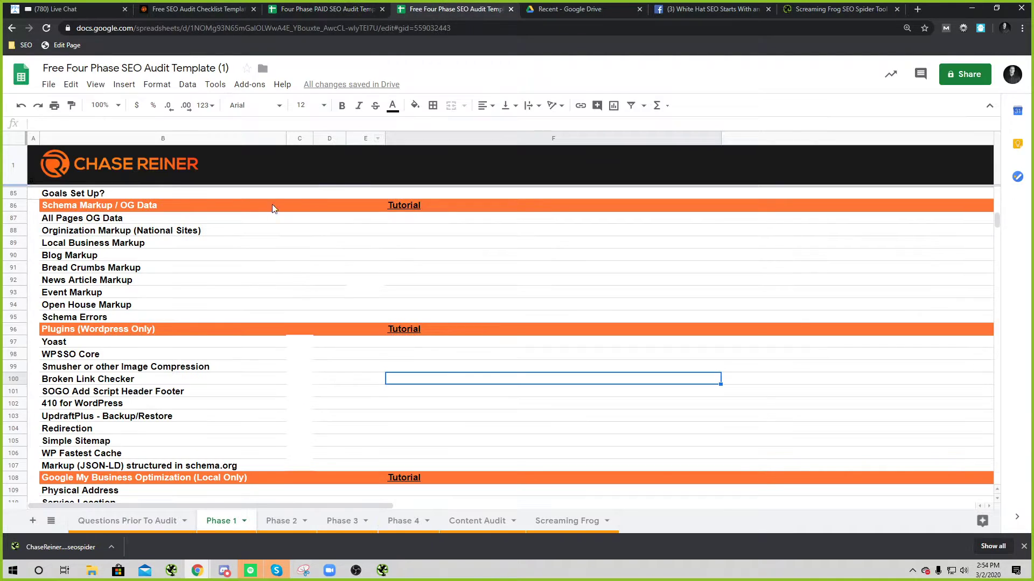
pyautogui.scroll(18, 231, 467)
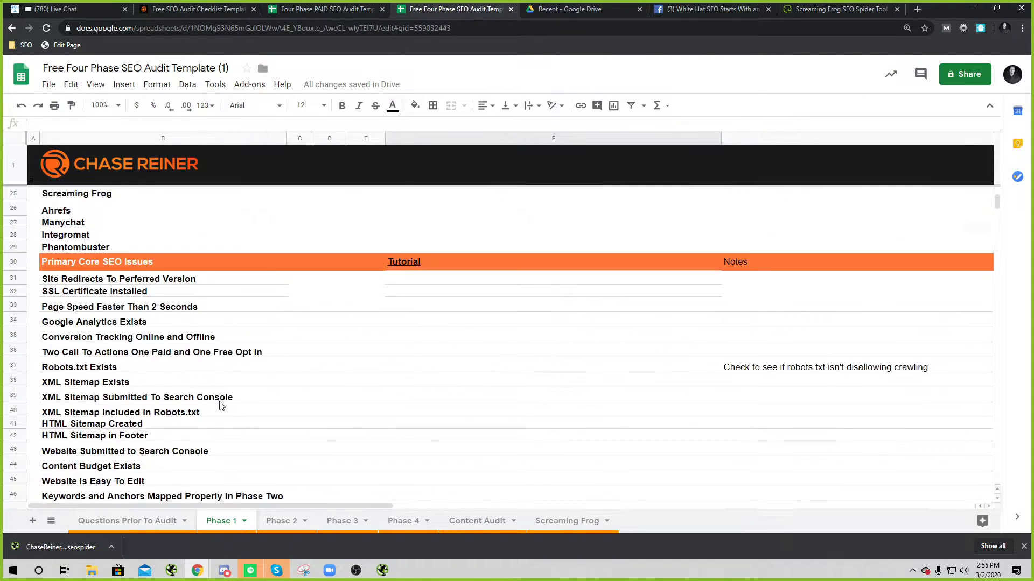
pyautogui.scroll(3, 237, 288)
pyautogui.scroll(-5, 238, 291)
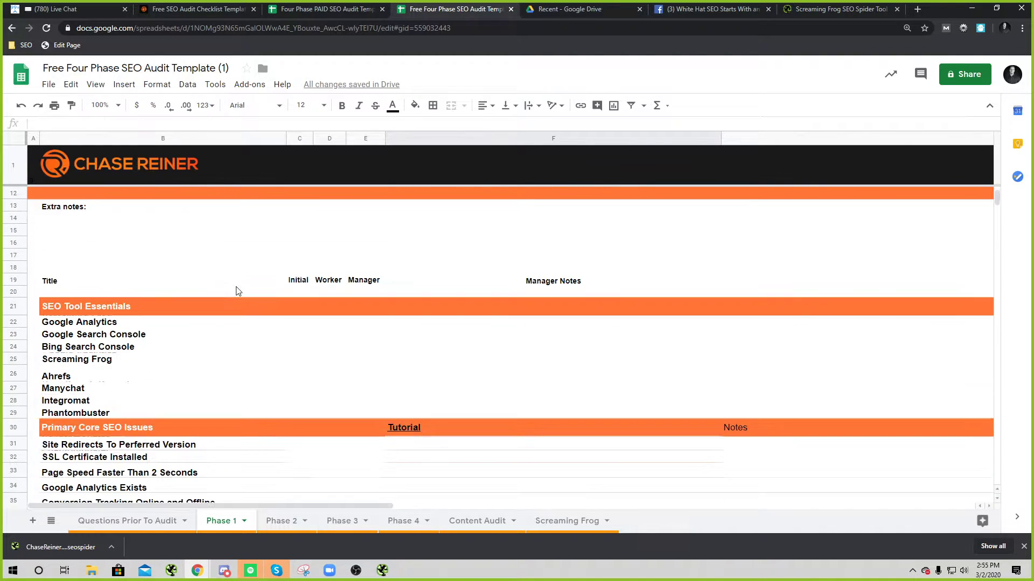
# Step: Step through Google Analytics, Search Console, Screaming Frog, Ahrefs, Manychat, Integromat and Phantombuster
pyautogui.click(100, 238)
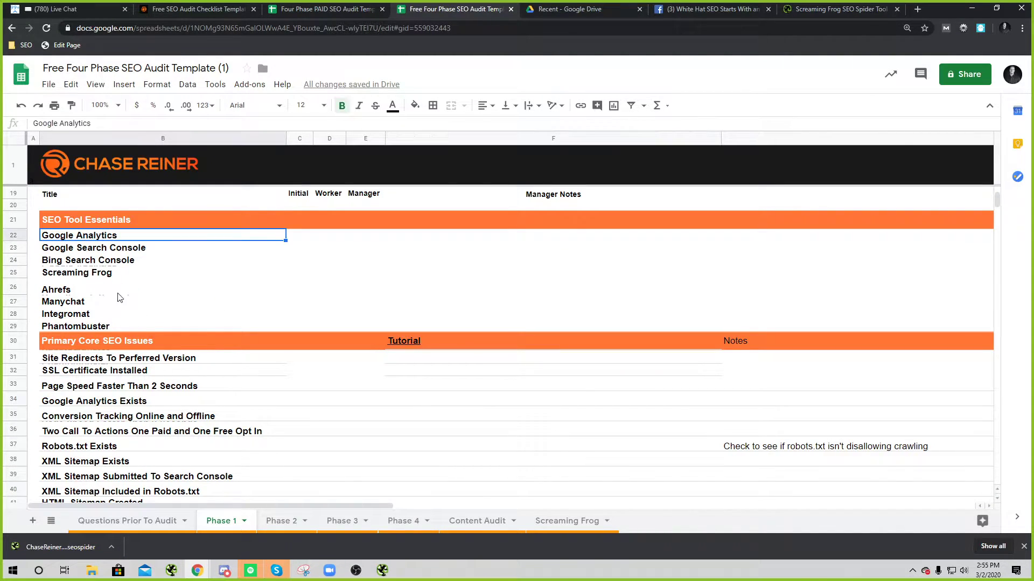
pyautogui.press('Down')
pyautogui.press('Down')
pyautogui.click(54, 273)
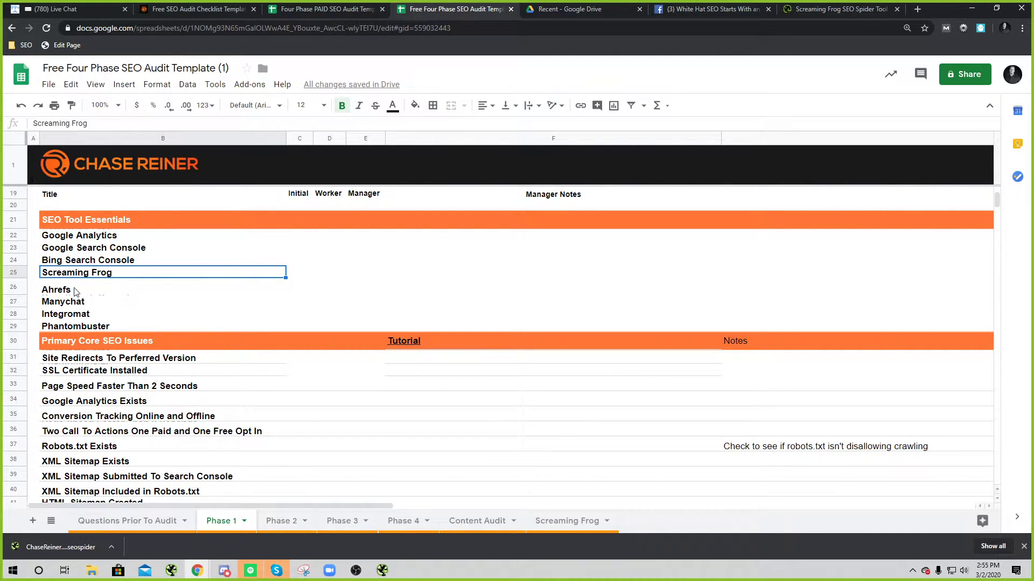
pyautogui.click(49, 292)
pyautogui.press('Down')
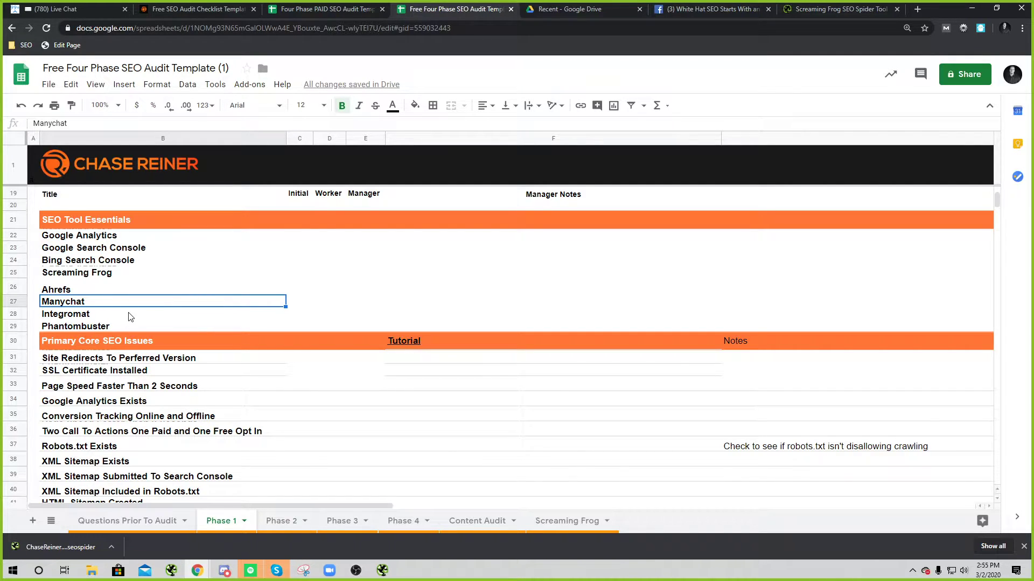
pyautogui.press('Down')
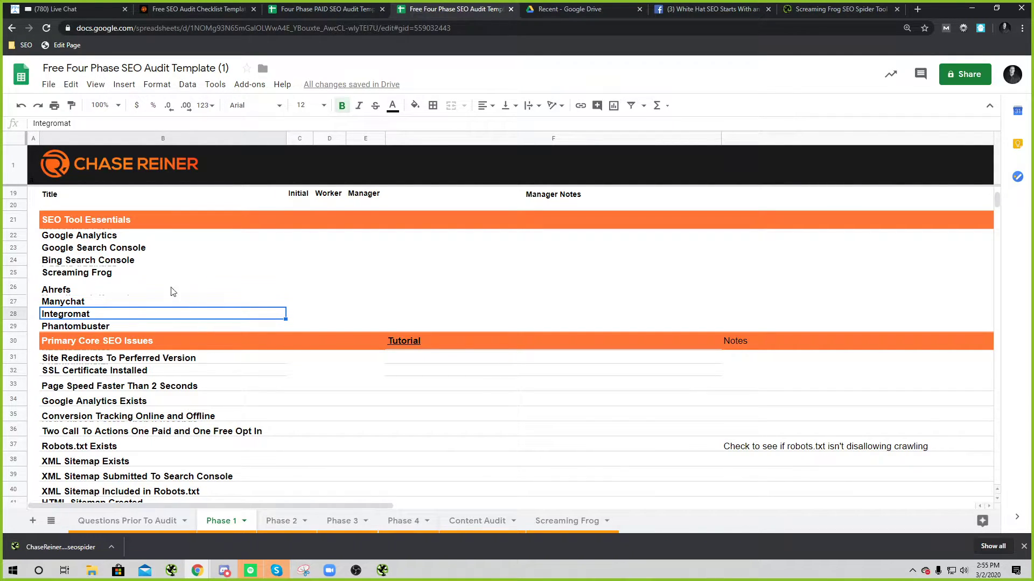
pyautogui.hotkey('shift', 'Down')
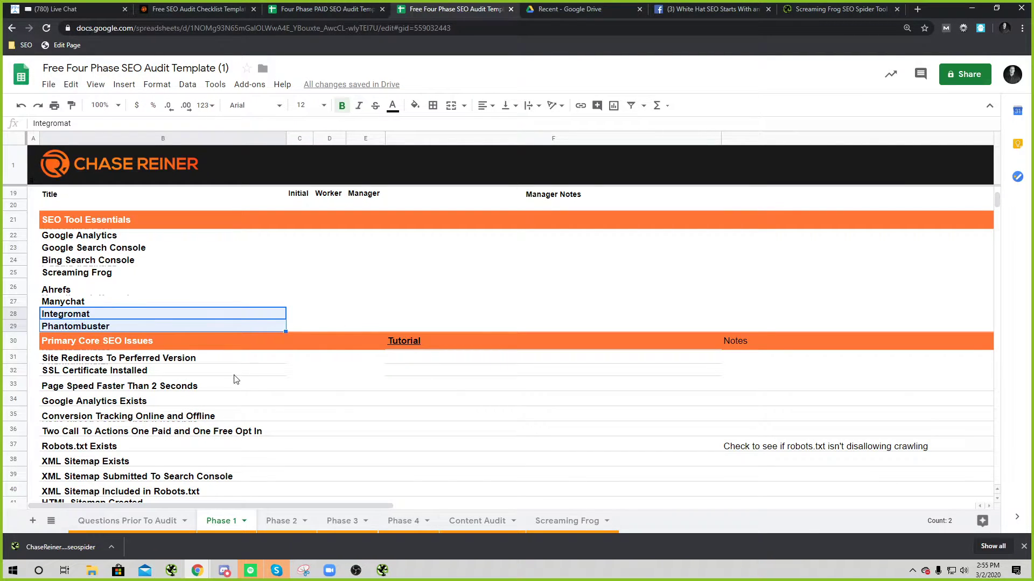
# Step: Review the Primary Core SEO Issues items, from Site Redirects through Conversion Tracking
pyautogui.click(122, 305)
pyautogui.moveTo(122, 319); pyautogui.dragTo(146, 328)
pyautogui.click(170, 415)
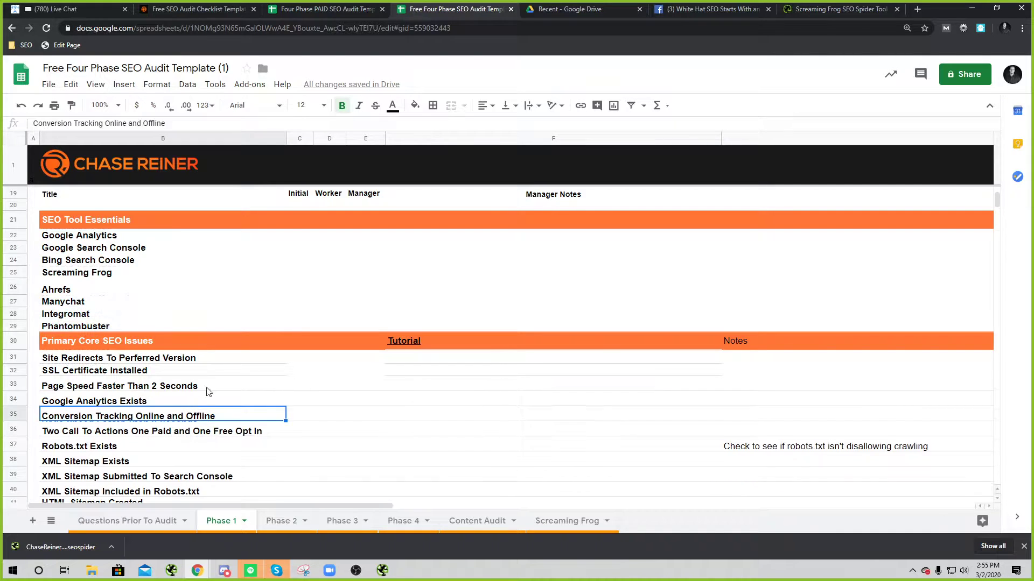
pyautogui.scroll(-3, 206, 389)
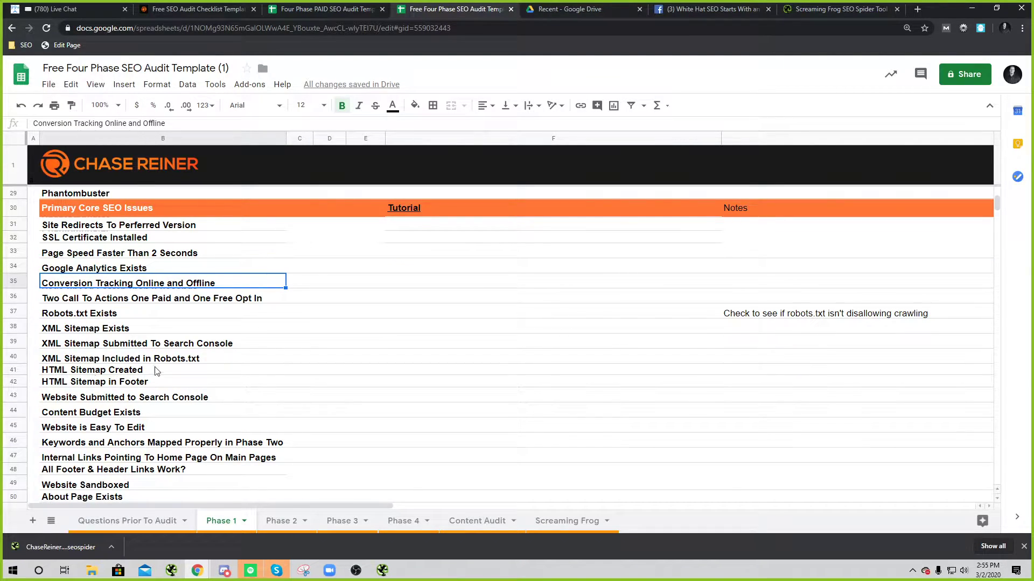
pyautogui.click(108, 228)
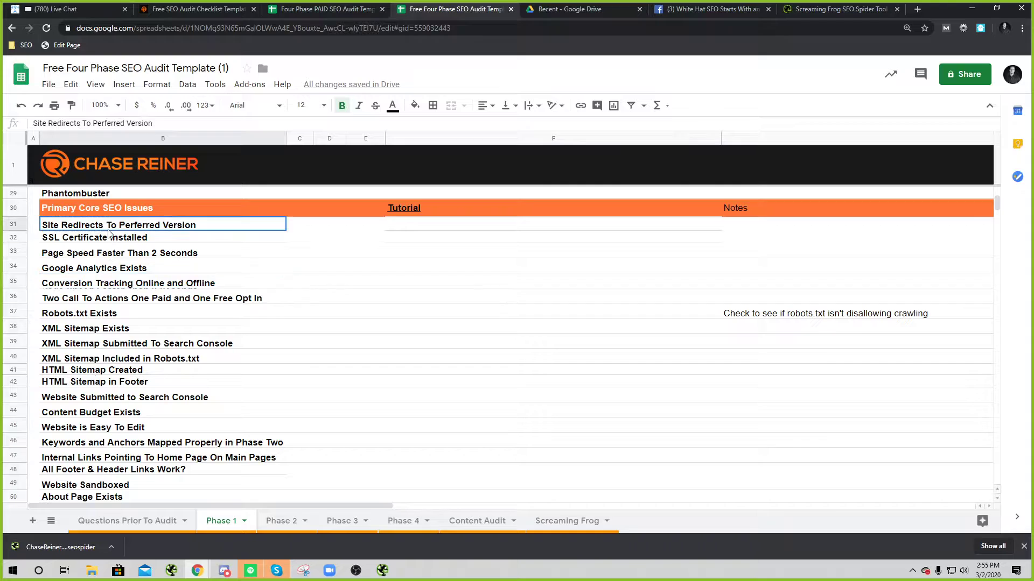
pyautogui.click(155, 242)
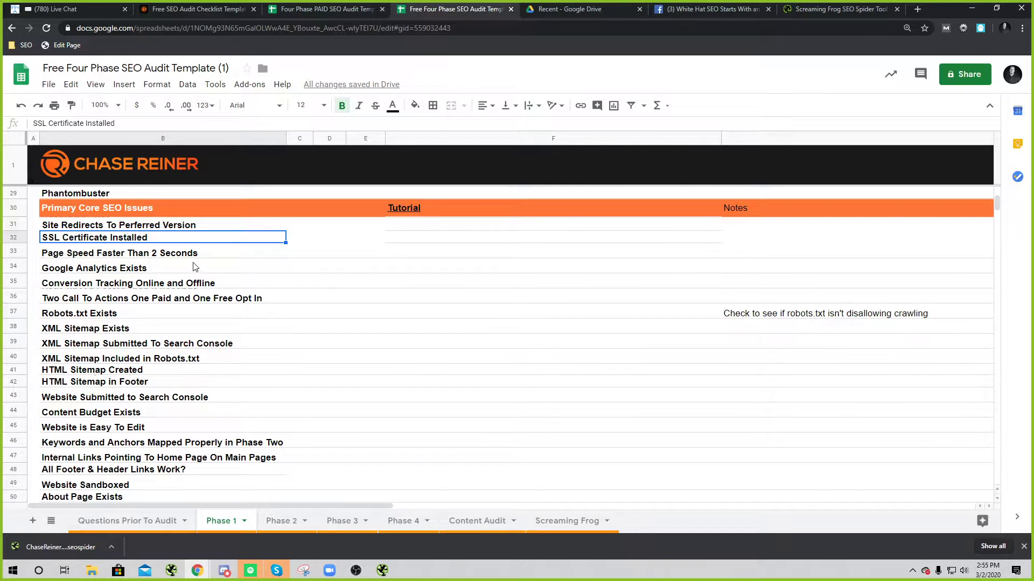
pyautogui.click(121, 249)
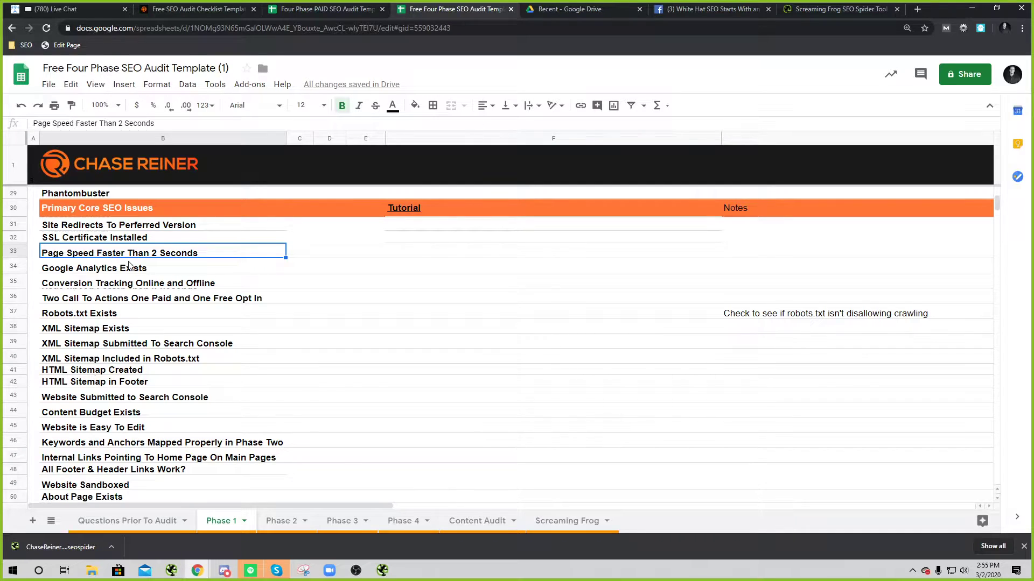
pyautogui.click(150, 270)
pyautogui.click(124, 276)
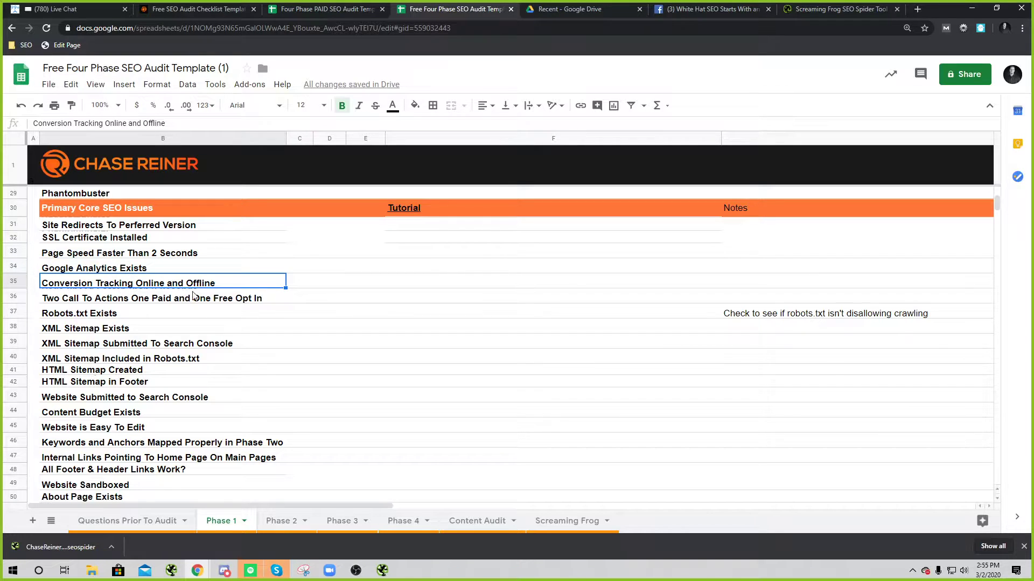
pyautogui.click(322, 311)
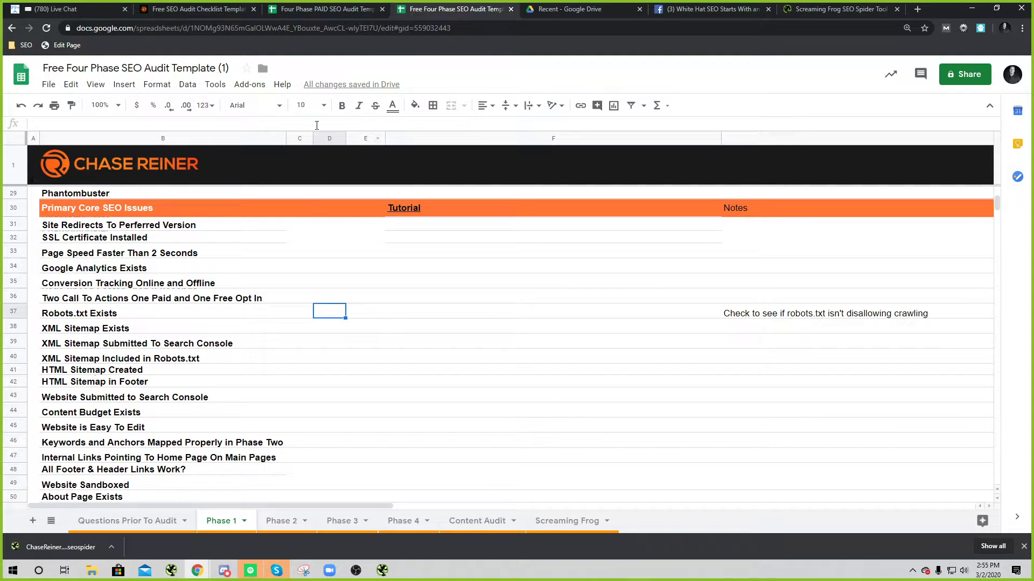
# Step: Scroll the free Phase 1 checklist, compare the PAID template, then return to Screaming Frog
pyautogui.scroll(-2, 302, 243)
pyautogui.scroll(5, 258, 302)
pyautogui.scroll(-3, 377, 202)
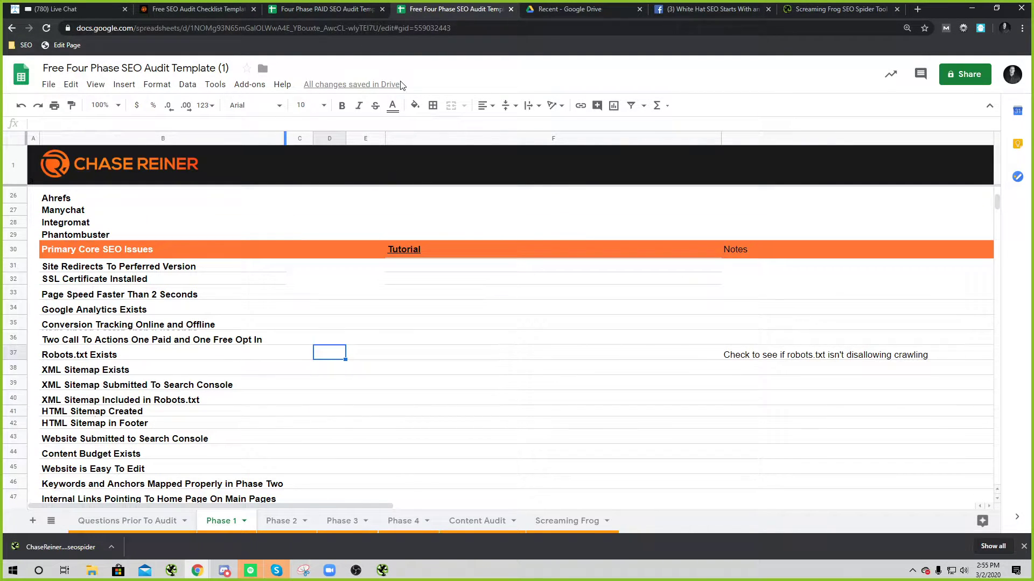
pyautogui.scroll(-4, 210, 355)
pyautogui.scroll(-5, 386, 299)
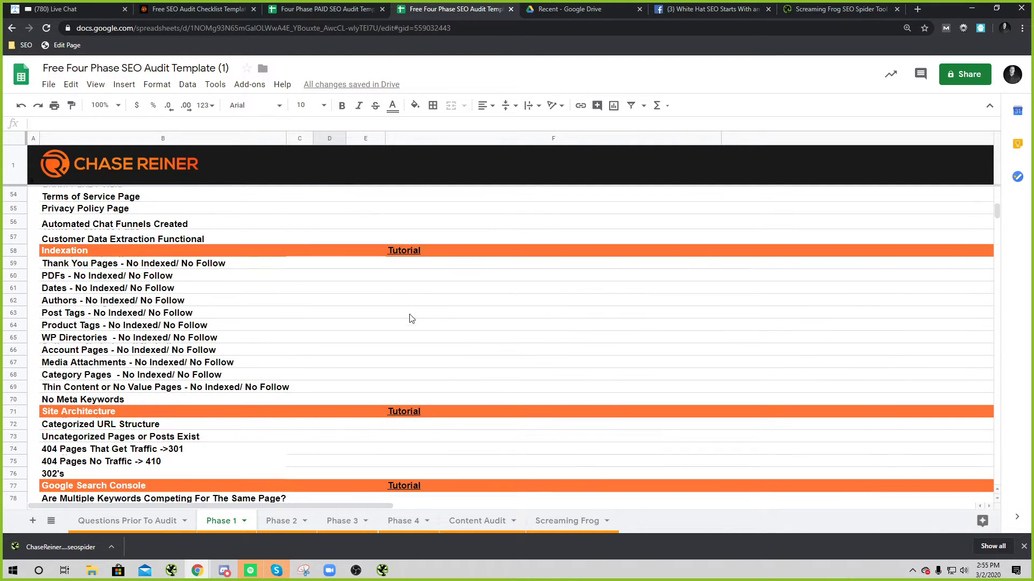
pyautogui.scroll(-3, 269, 377)
pyautogui.click(350, 9)
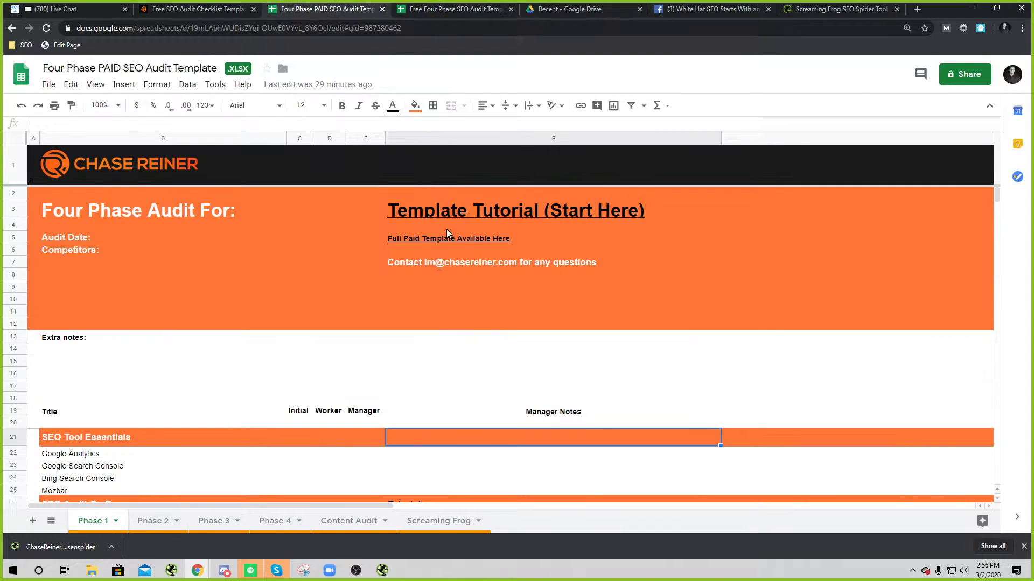
pyautogui.click(473, 9)
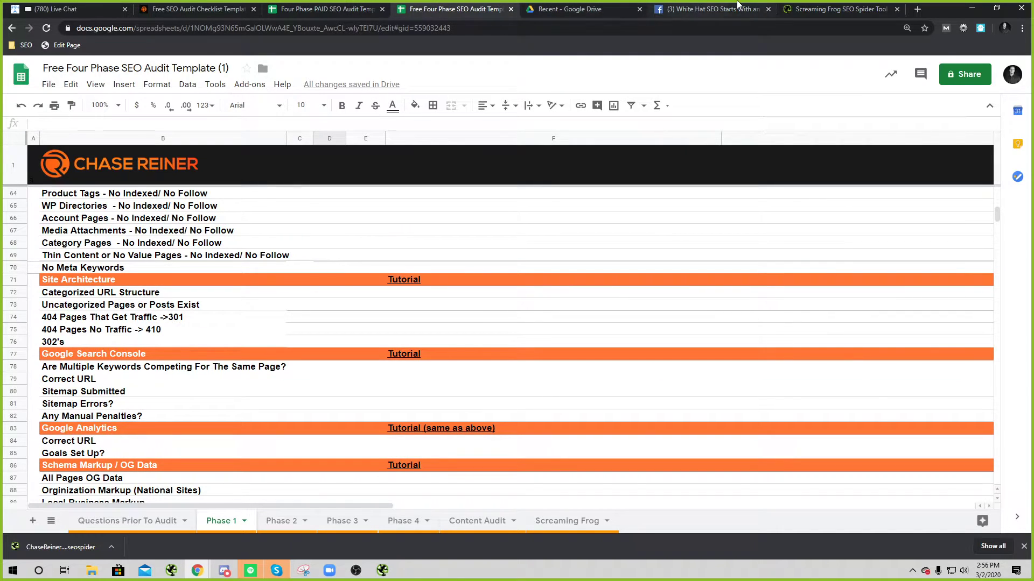
pyautogui.click(802, 5)
pyautogui.hotkey('alt', 'Tab')
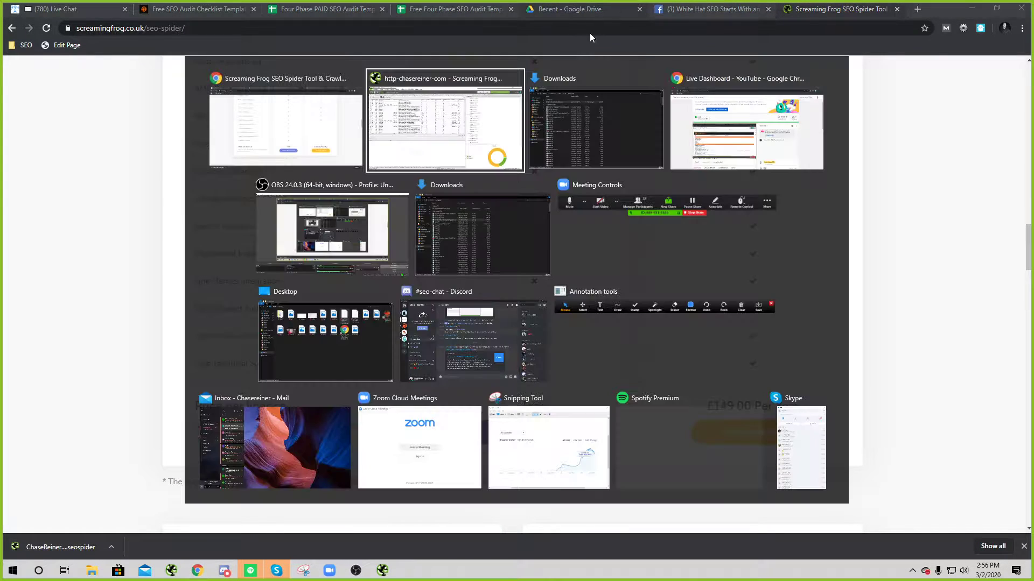
pyautogui.click(191, 18)
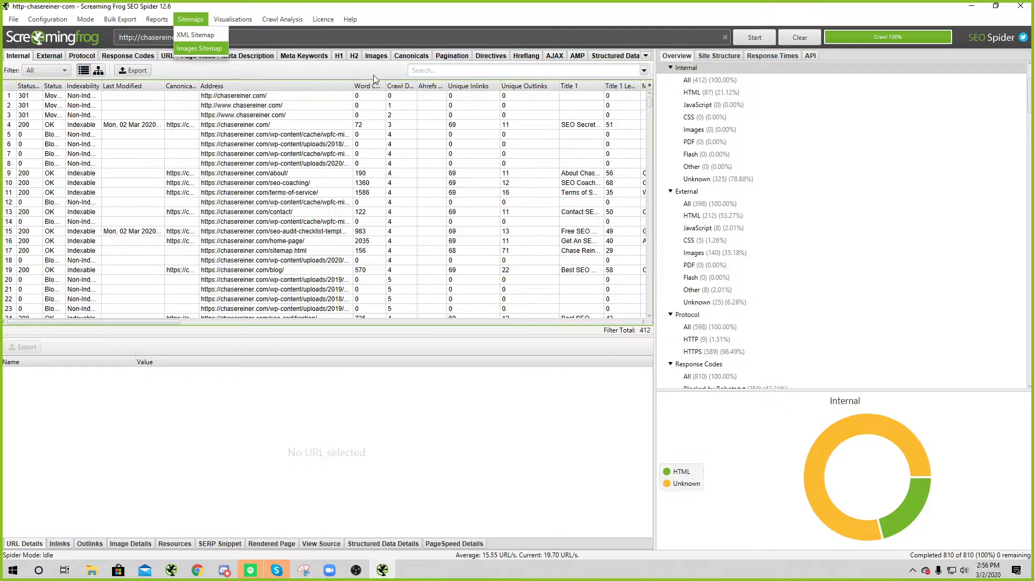
pyautogui.click(381, 75)
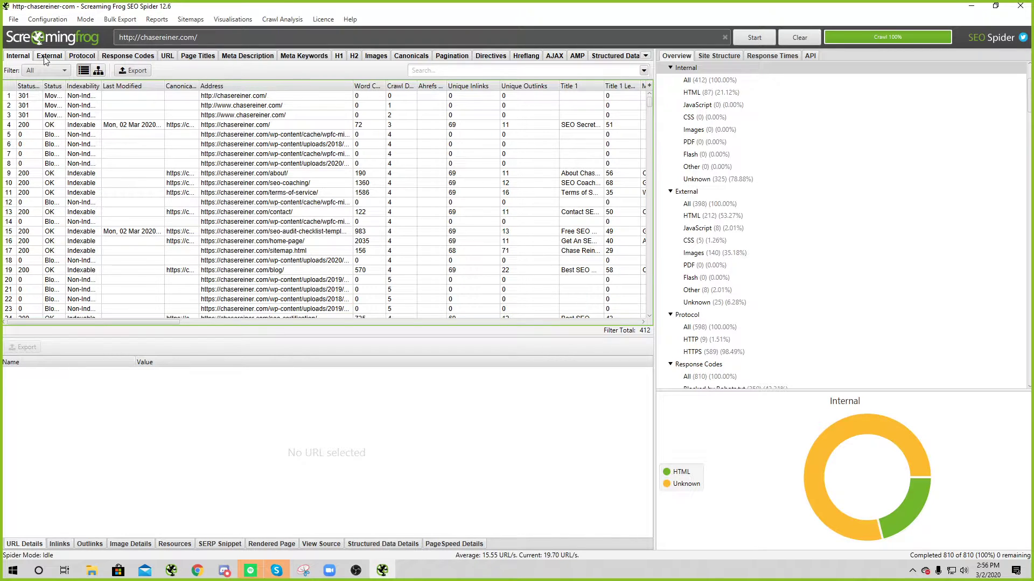
# Step: Connect the Google Analytics account in Screaming Frog's API Access settings
pyautogui.click(14, 19)
pyautogui.moveTo(48, 19)
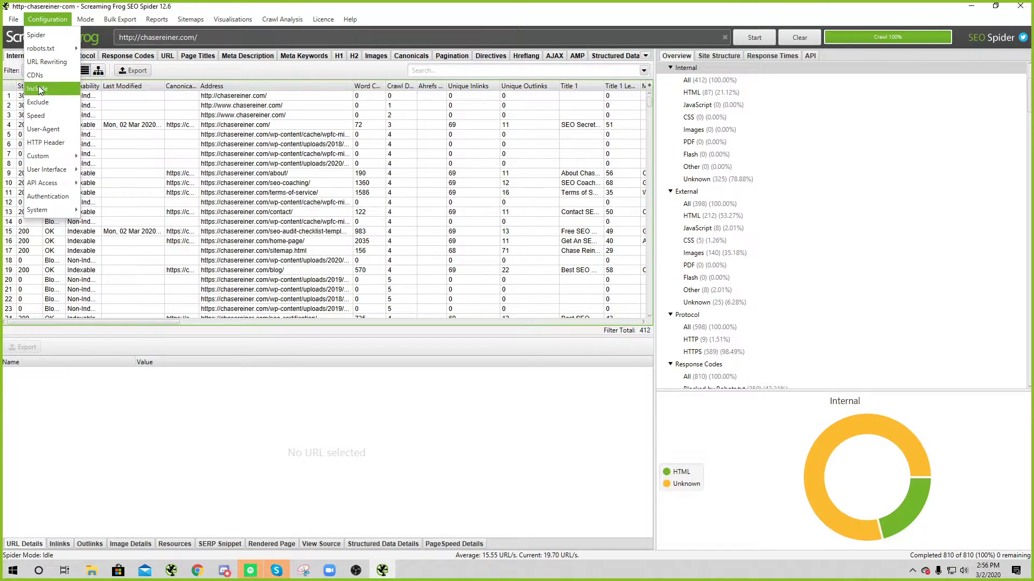
pyautogui.moveTo(59, 170)
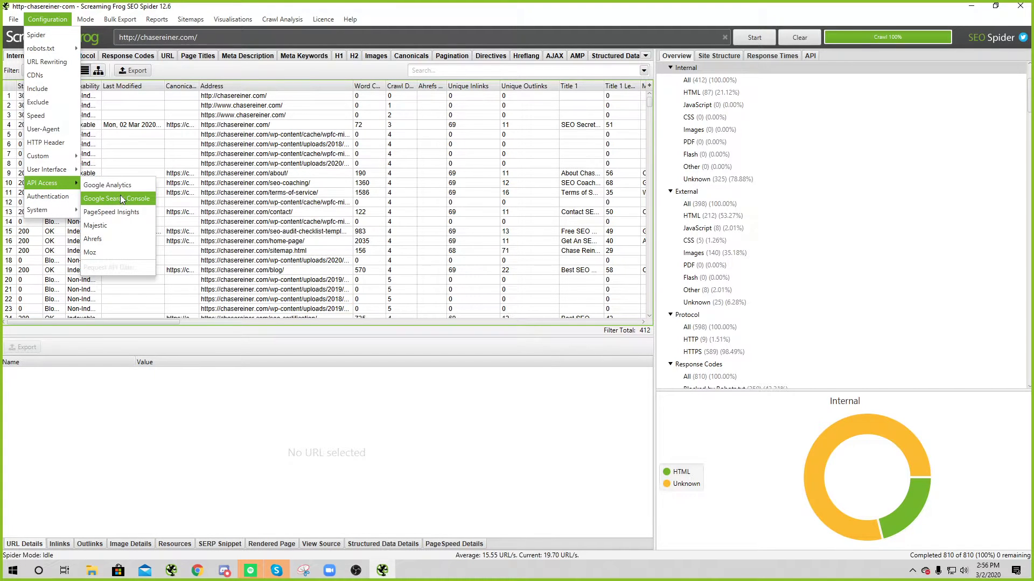
pyautogui.click(114, 186)
pyautogui.doubleClick(450, 238)
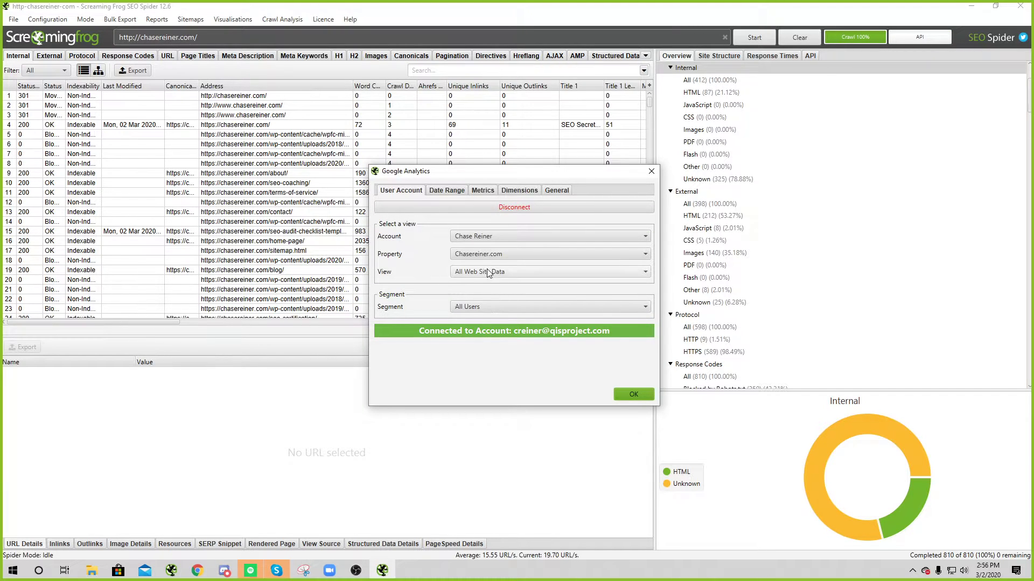
pyautogui.click(634, 394)
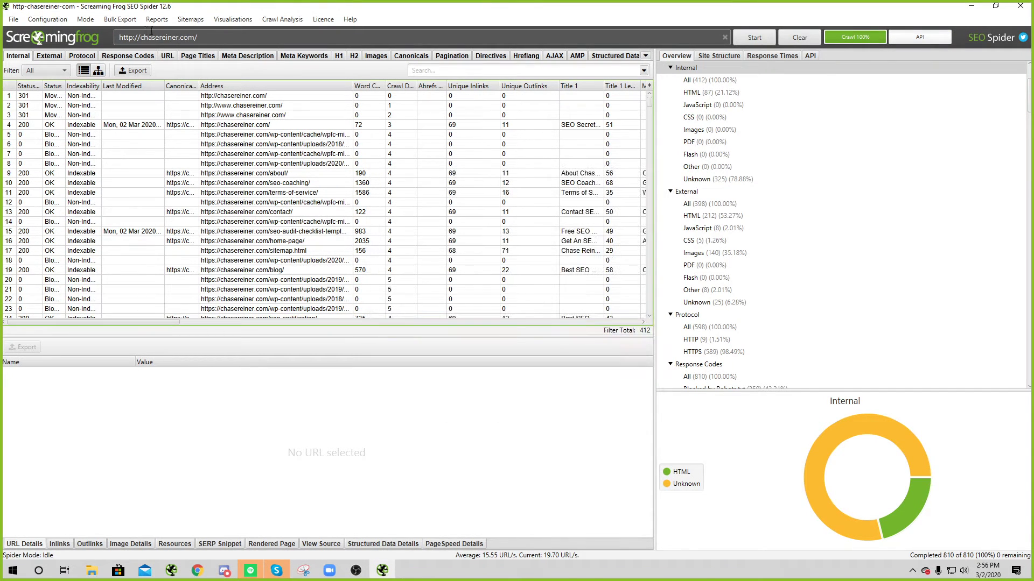
# Step: Review the 22 selected Analytics metrics across the Session, Page Tracking and Site Speed groups
pyautogui.click(31, 23)
pyautogui.moveTo(45, 171)
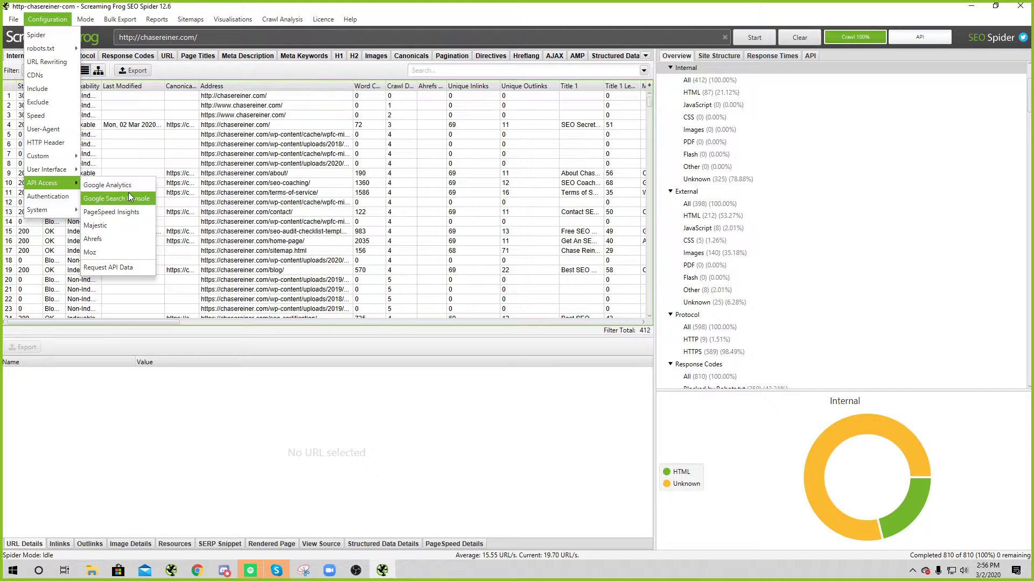
pyautogui.click(130, 187)
pyautogui.click(517, 190)
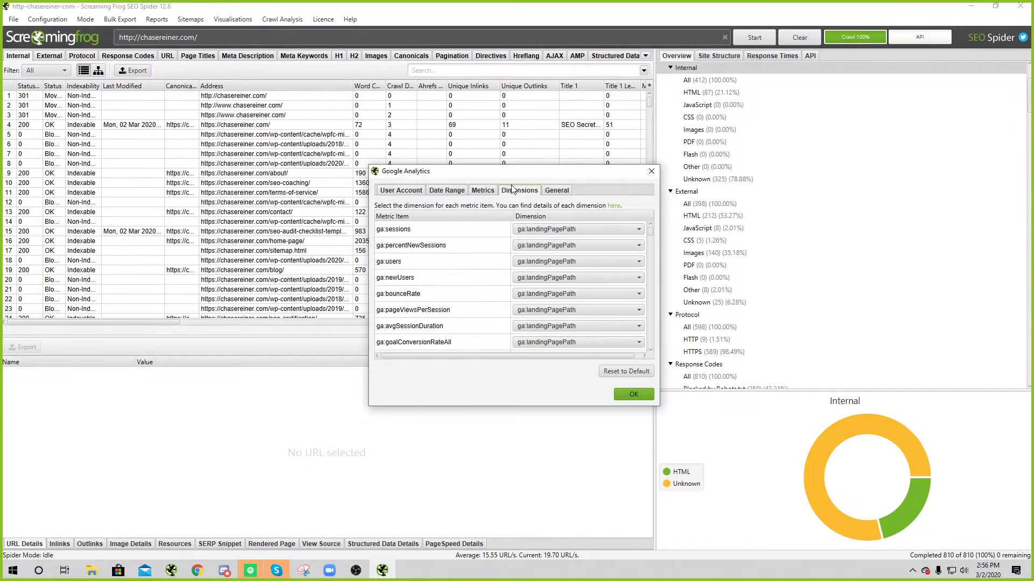
pyautogui.click(483, 191)
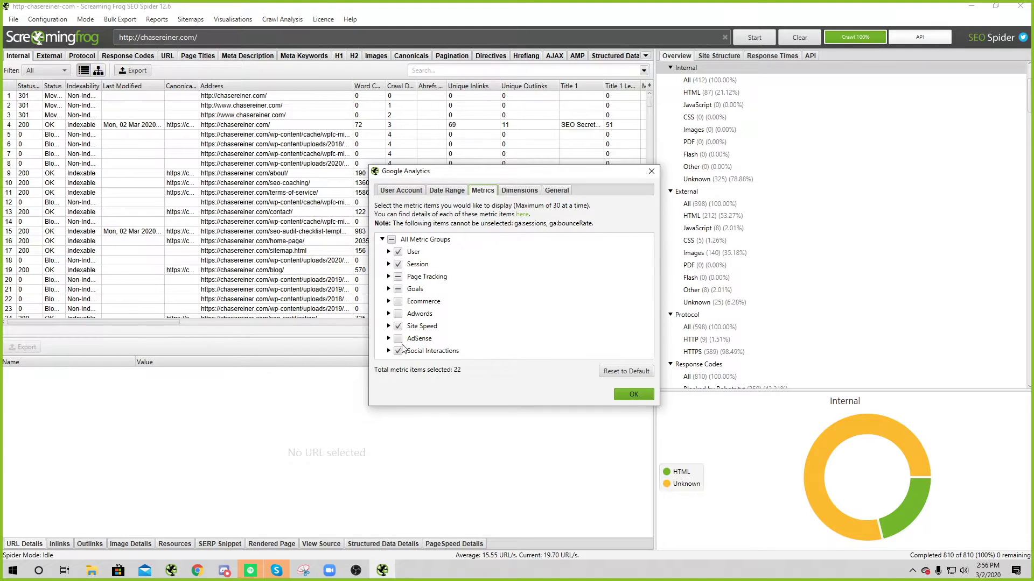
pyautogui.click(388, 277)
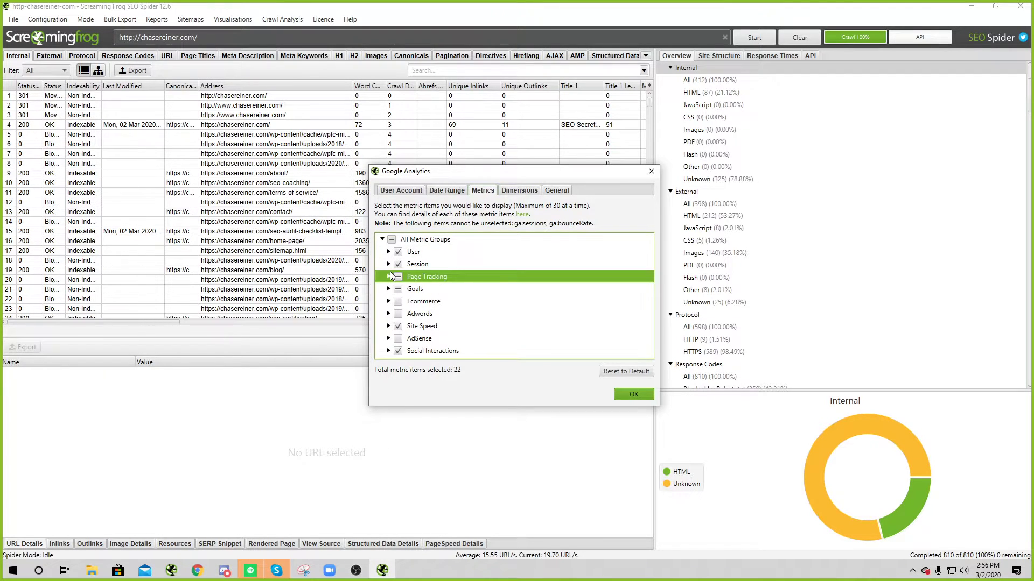
pyautogui.click(389, 264)
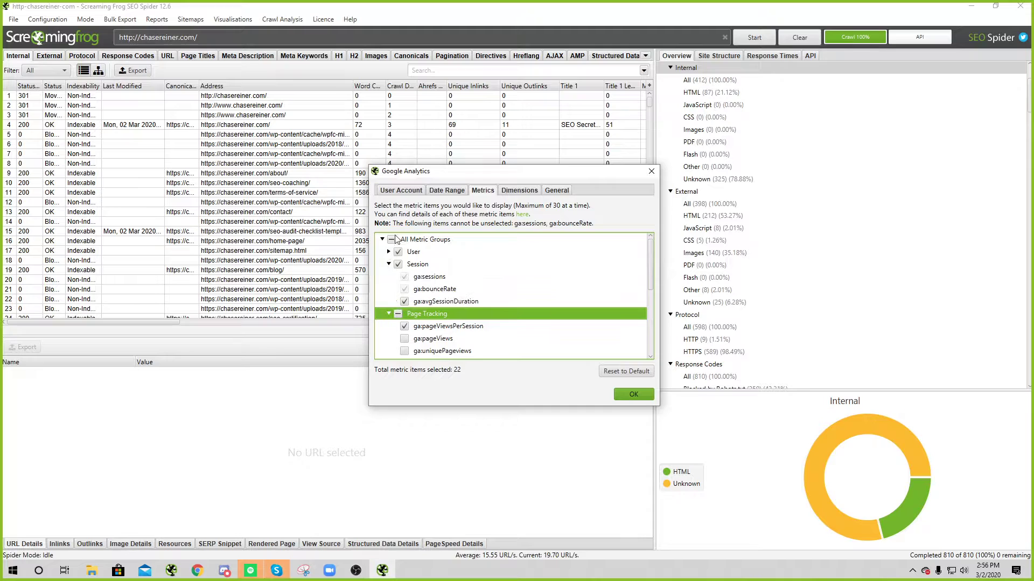
pyautogui.scroll(-4, 448, 321)
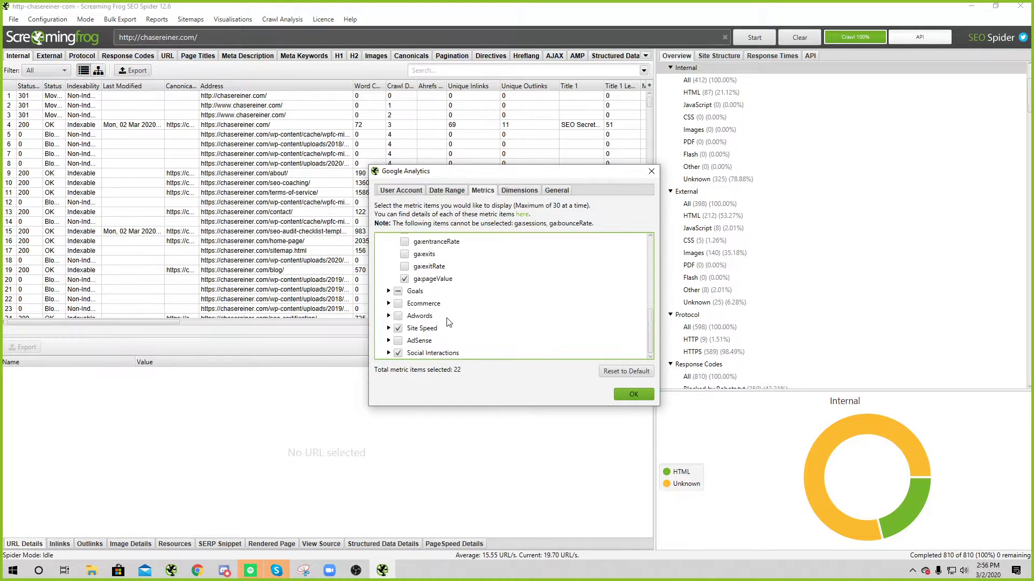
pyautogui.click(388, 329)
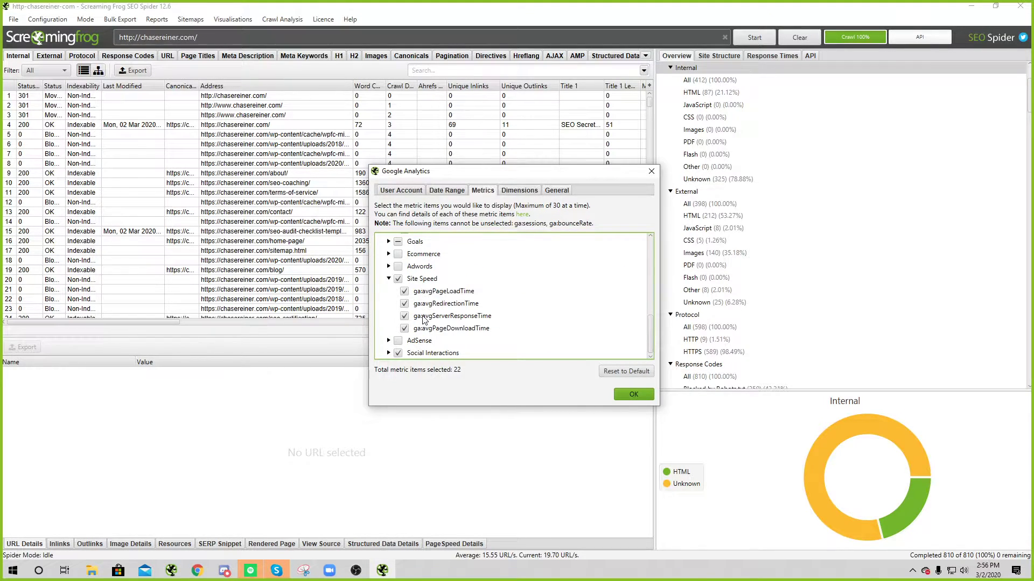
pyautogui.click(388, 353)
pyautogui.scroll(3, 424, 322)
pyautogui.scroll(4, 489, 321)
pyautogui.click(621, 392)
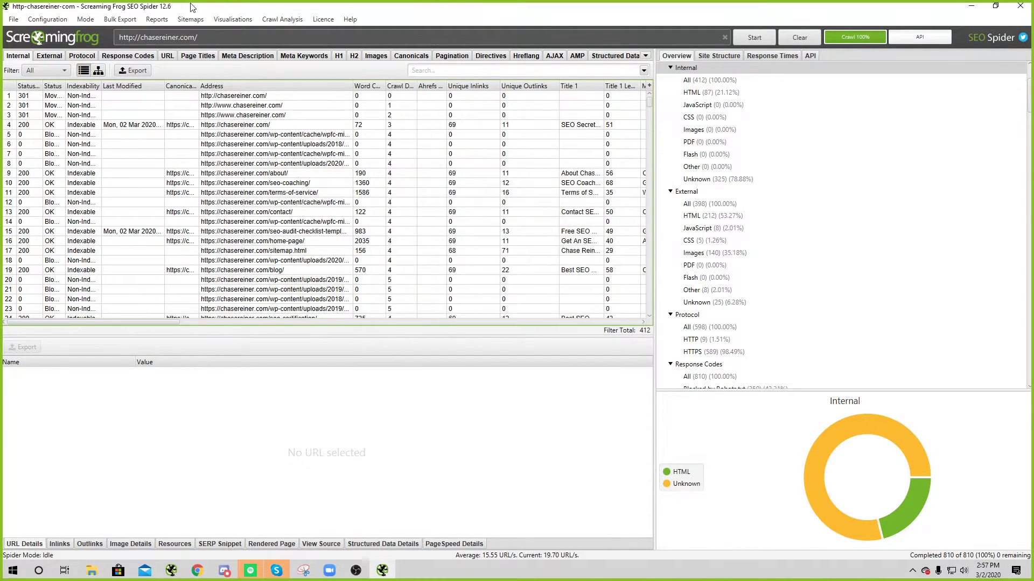
# Step: Link Search Console to chasereiner.com and check its date range, dimension and general tabs
pyautogui.click(51, 19)
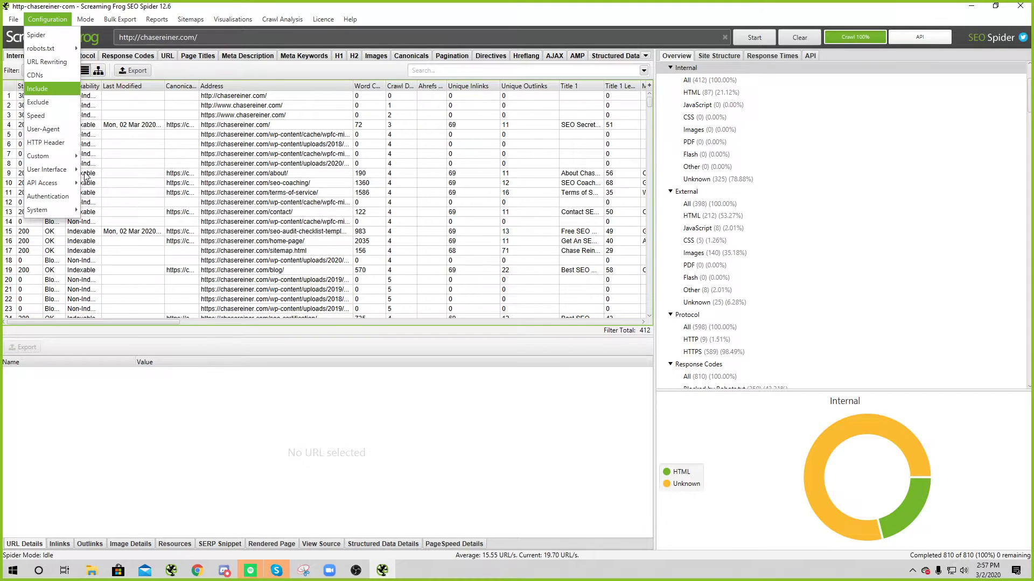
pyautogui.moveTo(76, 183)
pyautogui.click(116, 198)
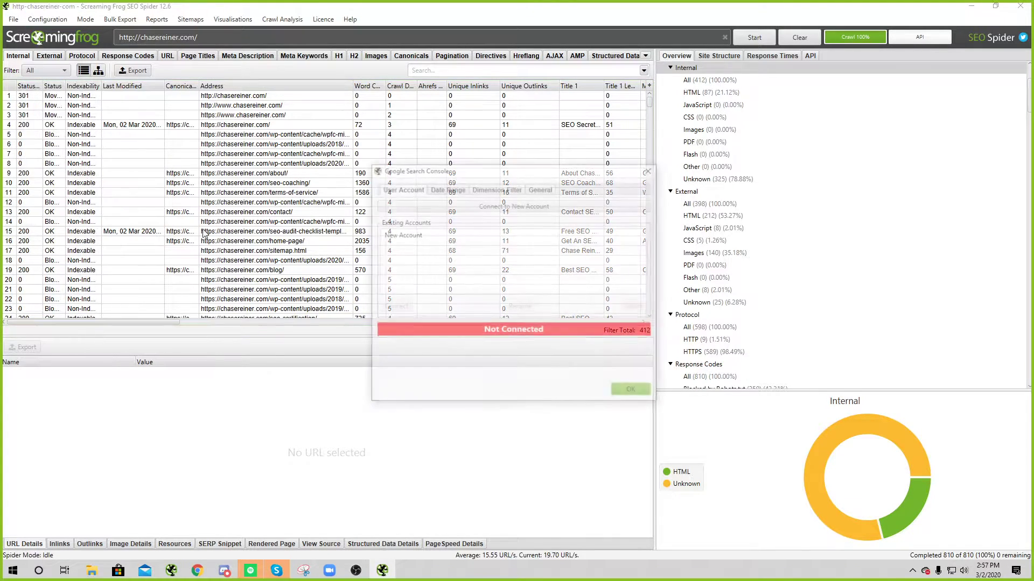
pyautogui.doubleClick(485, 239)
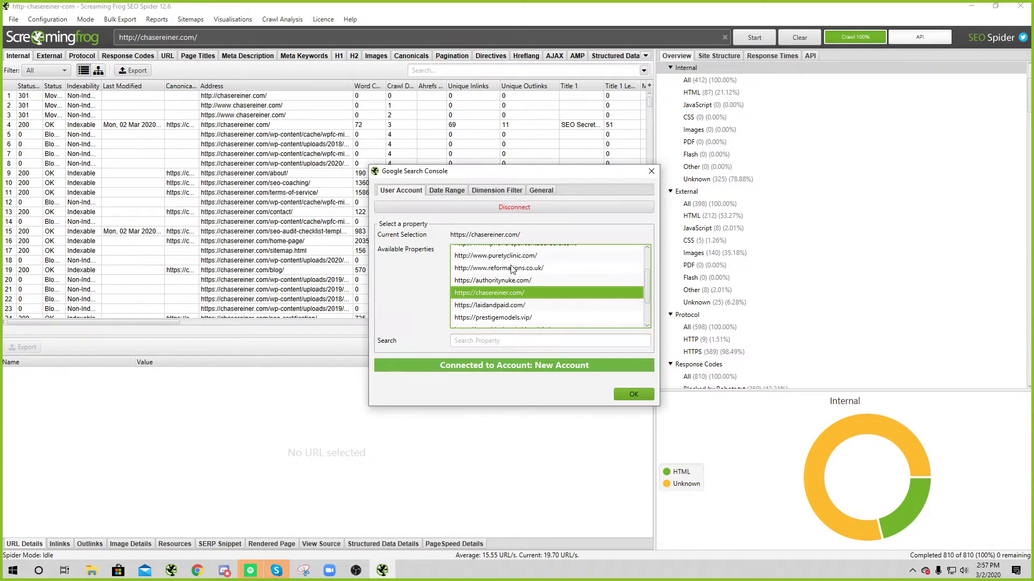
pyautogui.click(447, 190)
pyautogui.click(490, 191)
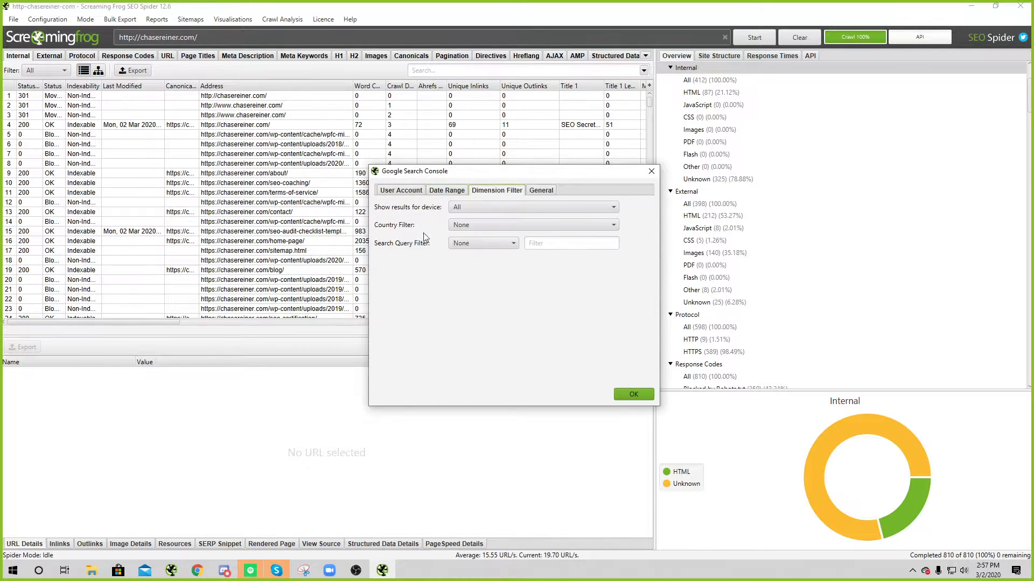
pyautogui.click(541, 191)
pyautogui.click(634, 395)
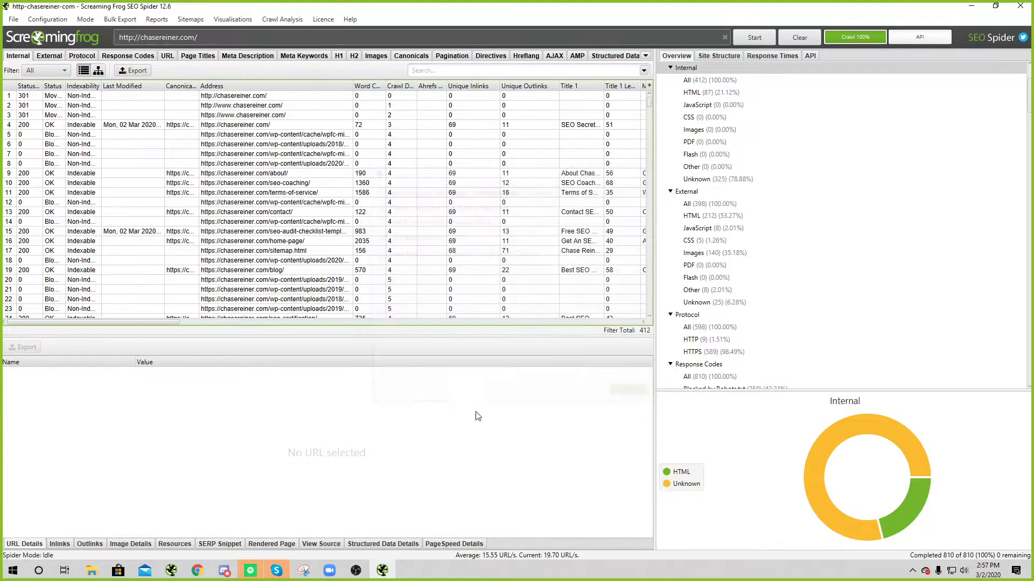
pyautogui.click(48, 19)
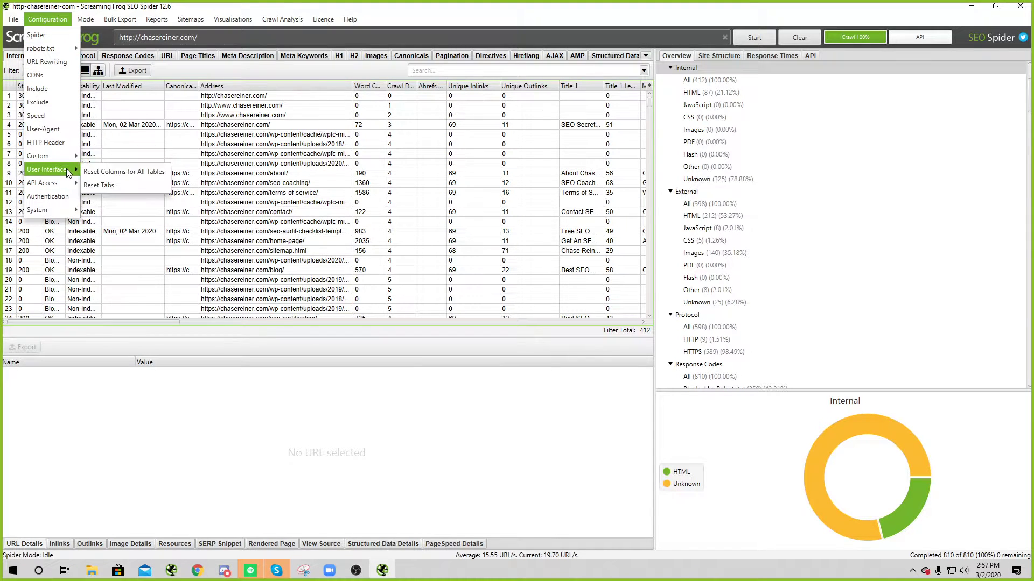
# Step: Connect Ahrefs with the API token and check its metrics and Standard 300,000-row account
pyautogui.moveTo(66, 182)
pyautogui.click(108, 239)
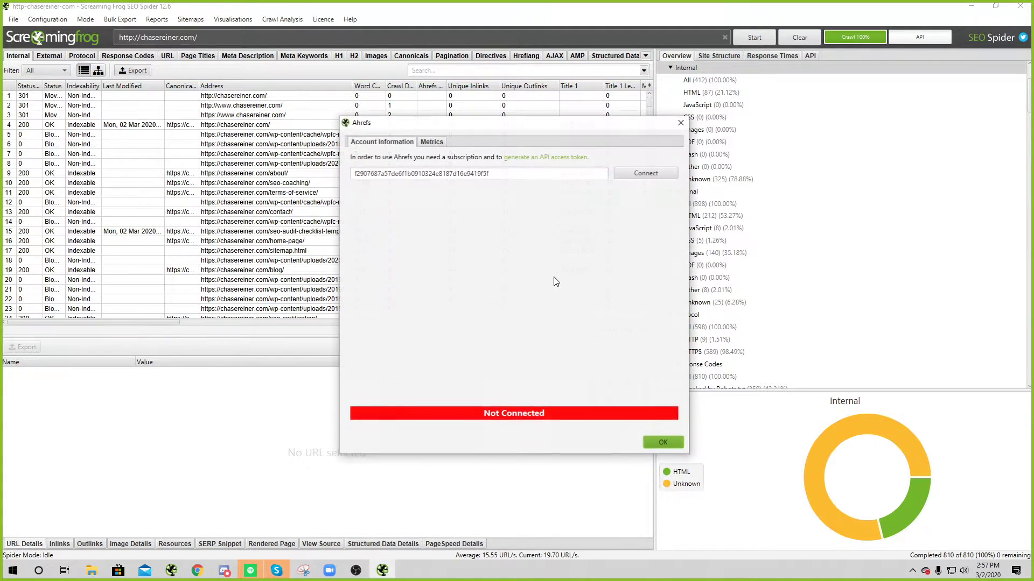
pyautogui.click(654, 178)
pyautogui.click(431, 142)
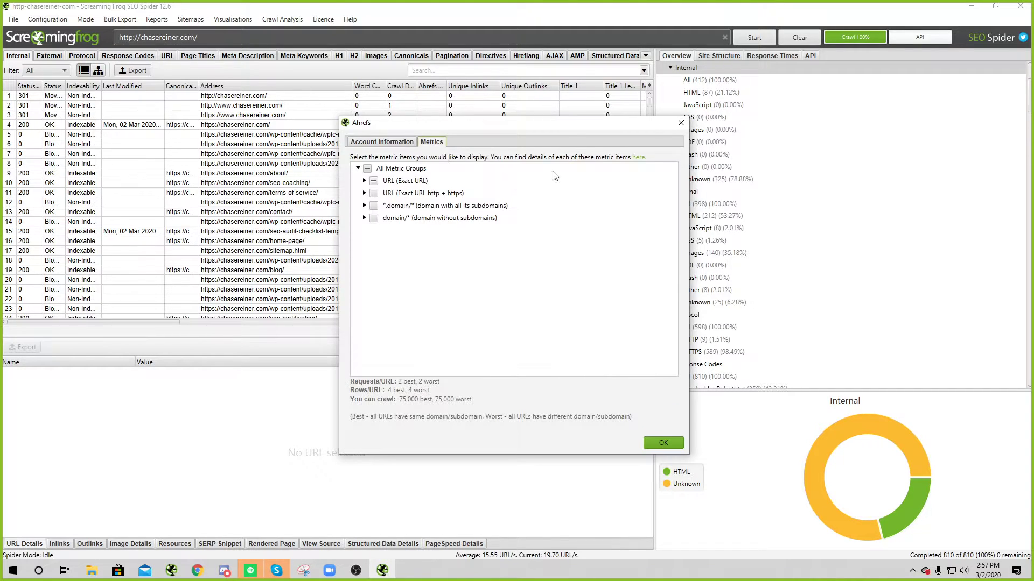
pyautogui.click(364, 181)
pyautogui.scroll(-8, 473, 238)
pyautogui.scroll(8, 474, 238)
pyautogui.click(393, 142)
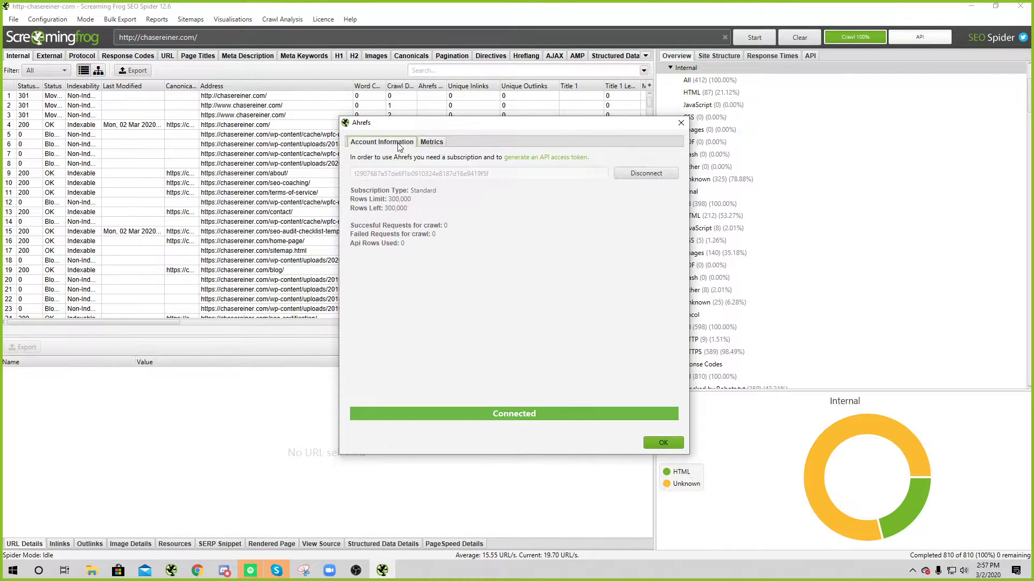
pyautogui.click(664, 442)
# Step: Glance at the Bulk Export and API Access menus, then dismiss them
pyautogui.click(110, 20)
pyautogui.click(47, 19)
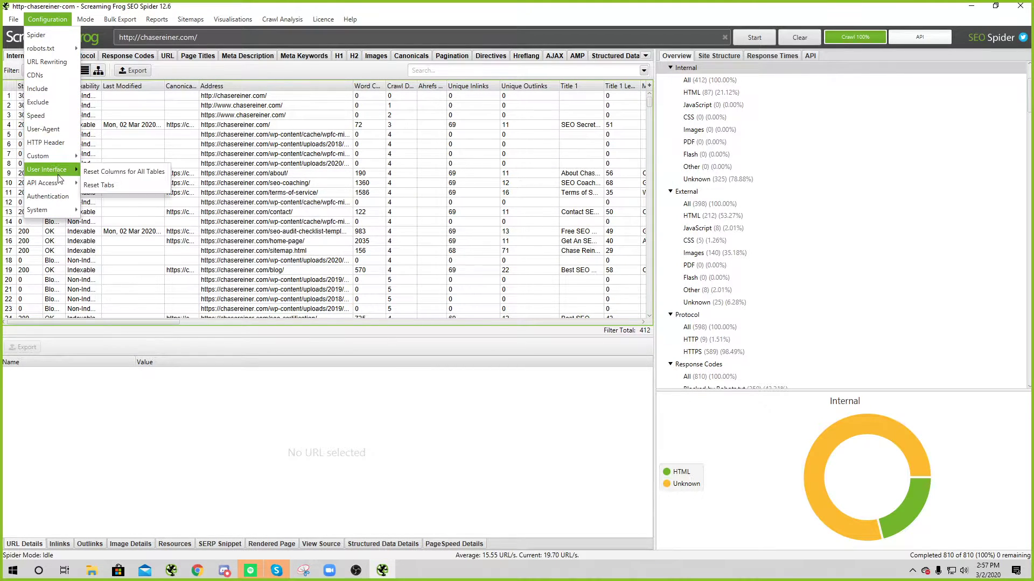
pyautogui.moveTo(54, 183)
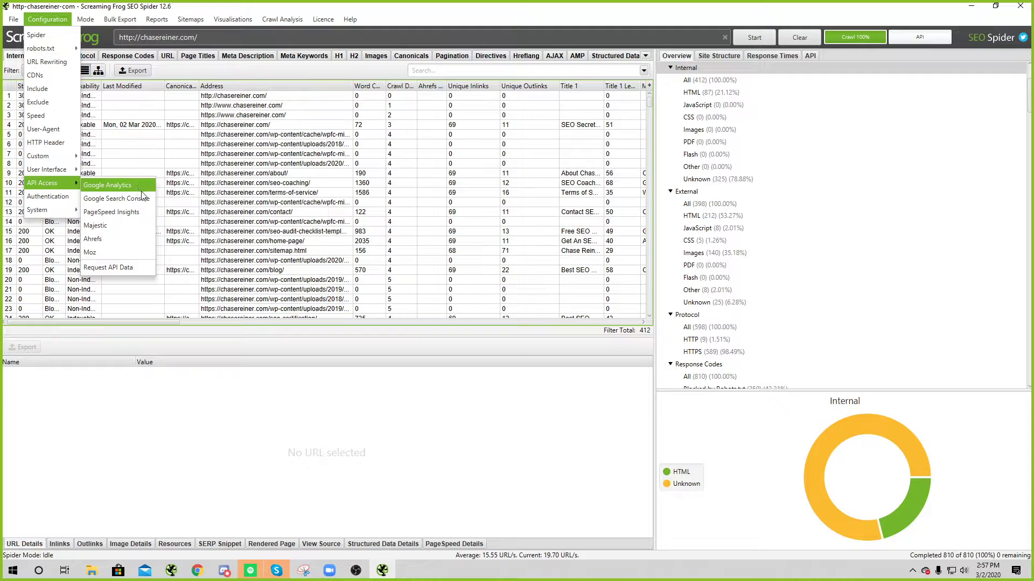
pyautogui.click(427, 427)
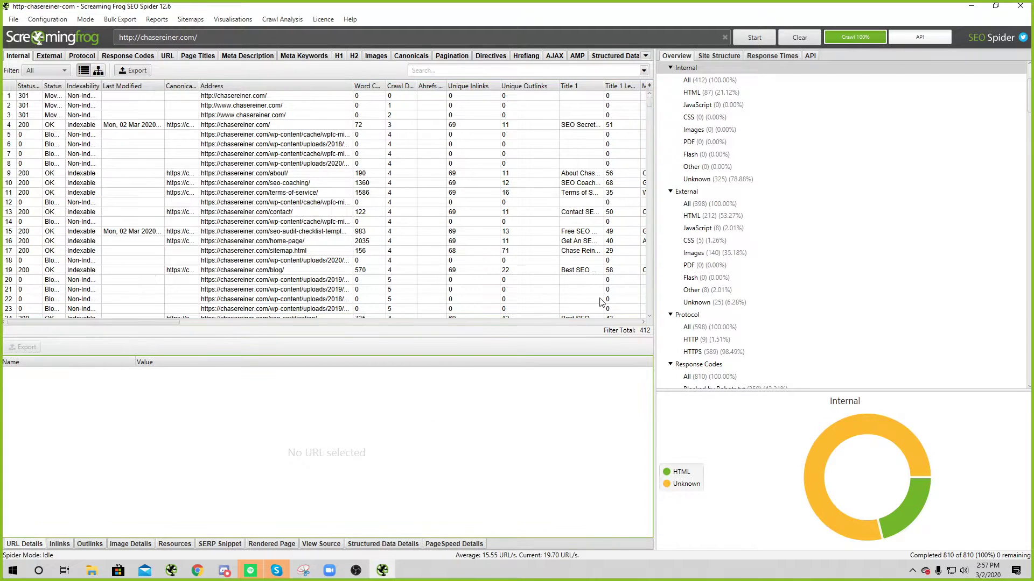
# Step: Recrawl chasereiner.com and sort the crawled pages by Clicks, highest first
pyautogui.click(206, 40)
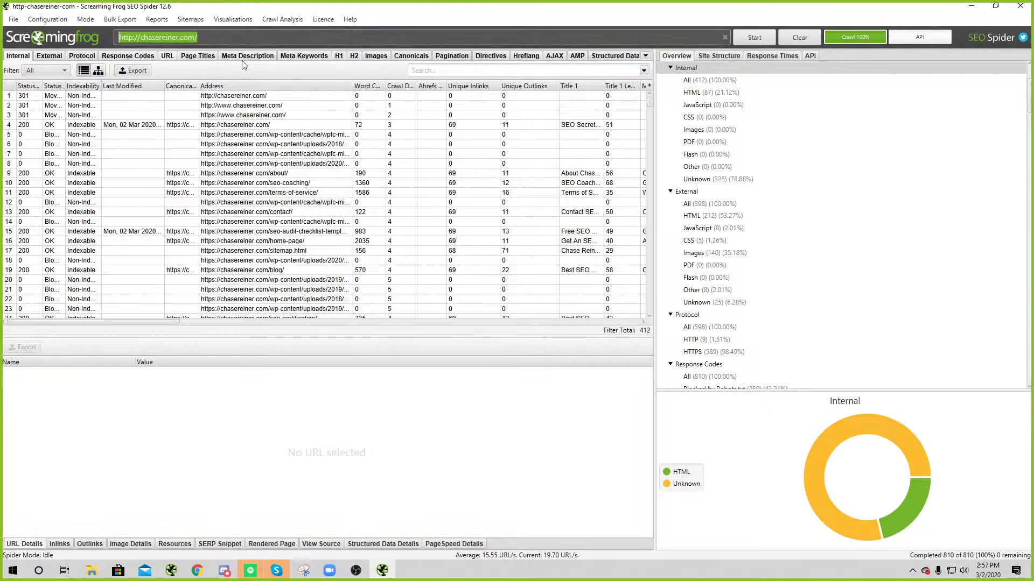
pyautogui.click(754, 38)
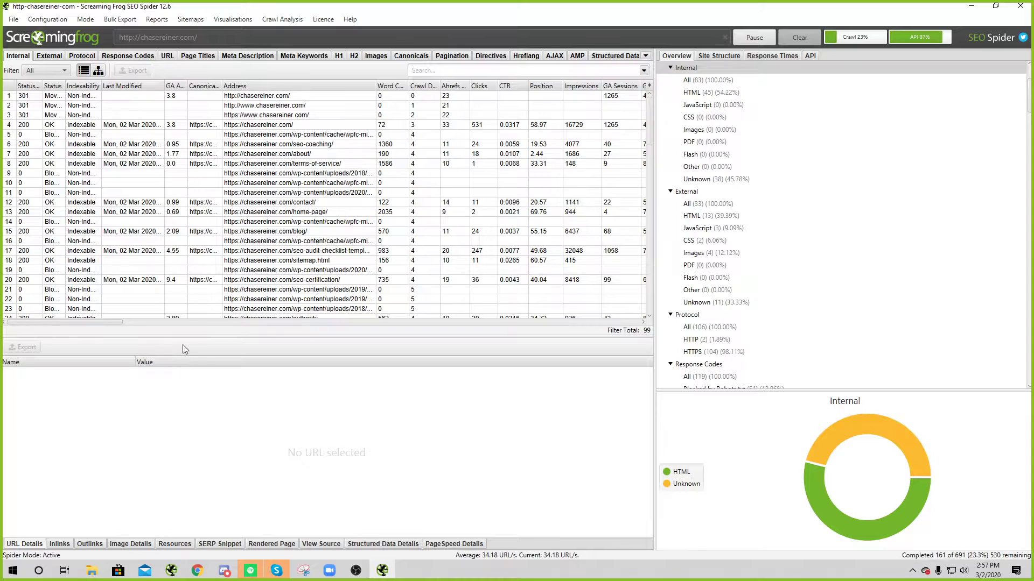
pyautogui.moveTo(119, 322); pyautogui.dragTo(159, 321)
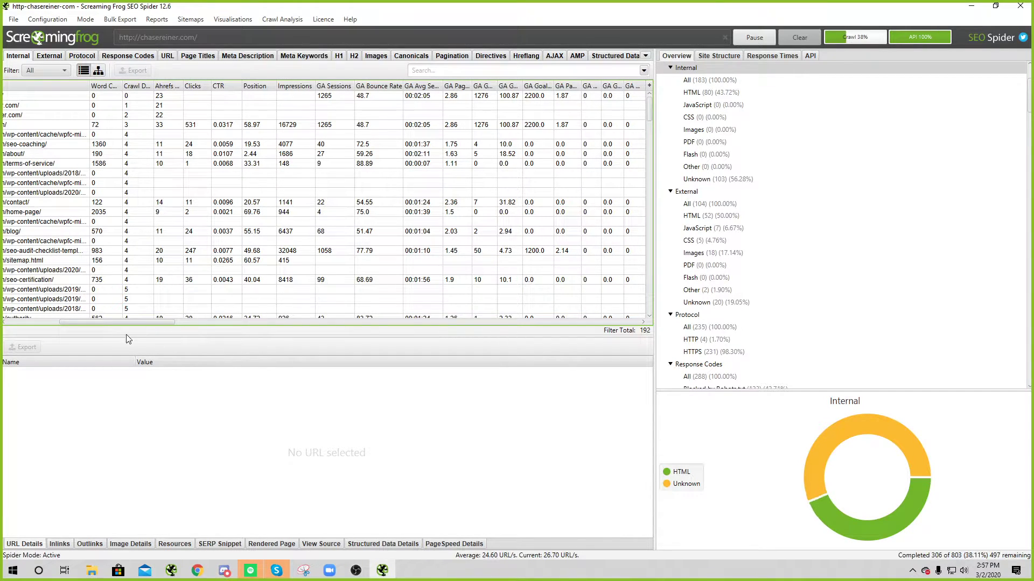
pyautogui.moveTo(129, 322); pyautogui.dragTo(260, 293)
pyautogui.moveTo(183, 312); pyautogui.dragTo(78, 319)
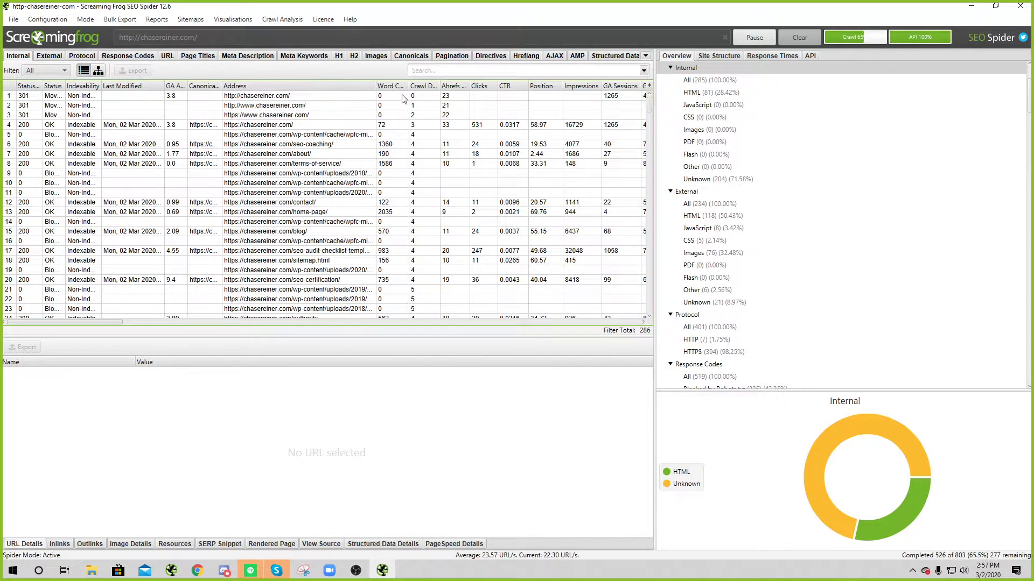
pyautogui.click(494, 87)
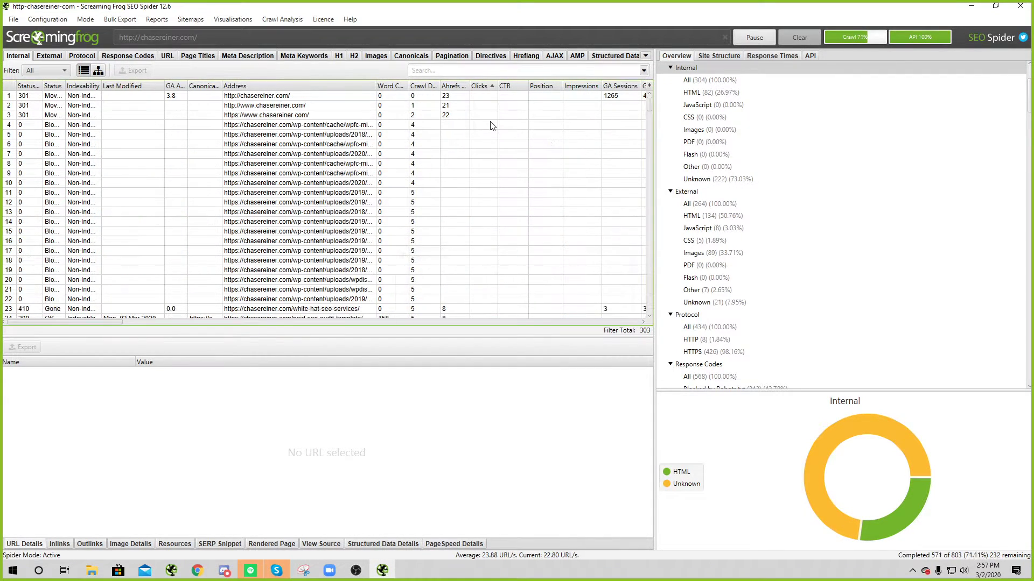
pyautogui.click(481, 87)
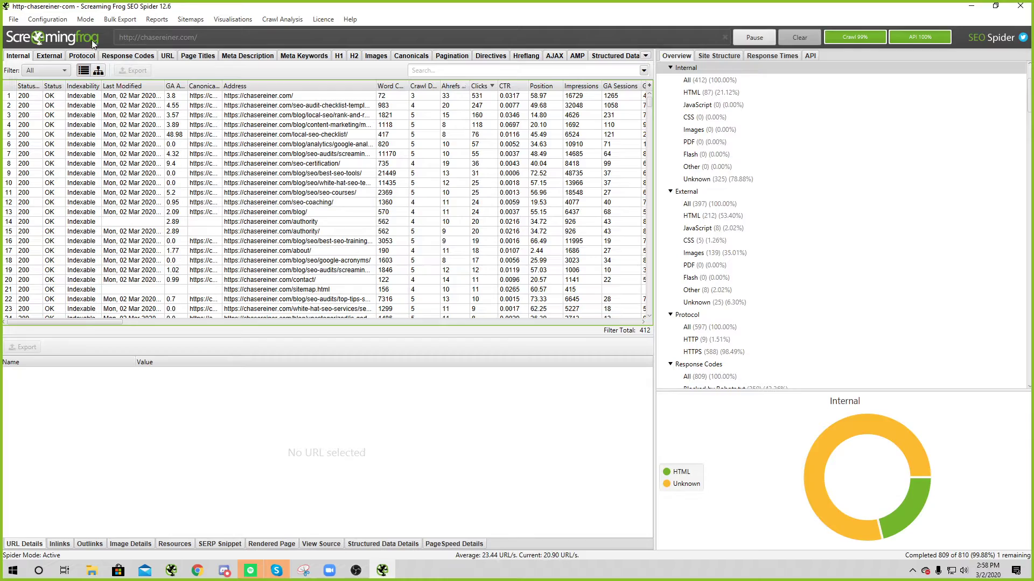
# Step: Export the crawl results as internal_all.csv, replacing the existing file
pyautogui.click(133, 70)
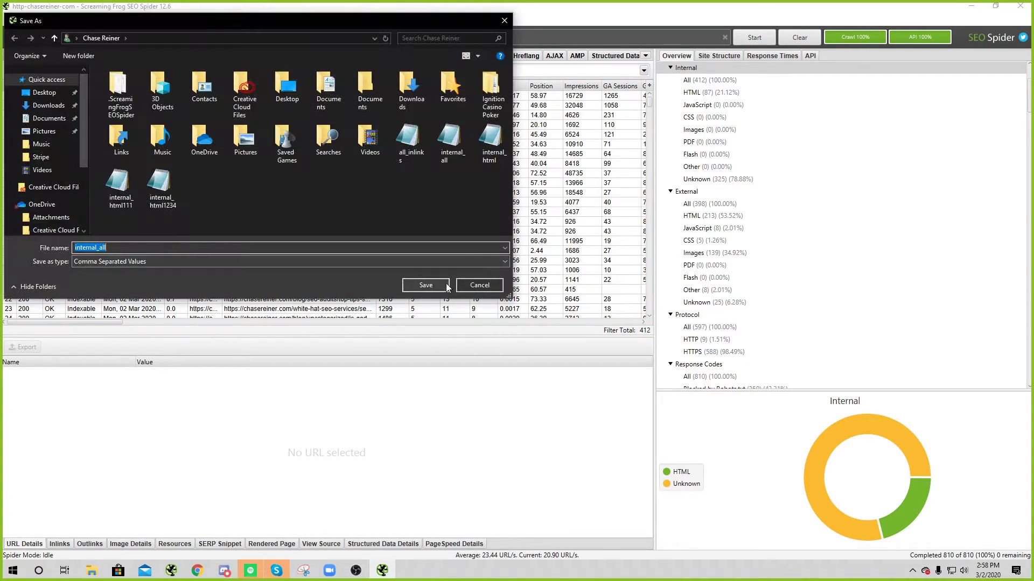
pyautogui.click(447, 285)
pyautogui.click(551, 286)
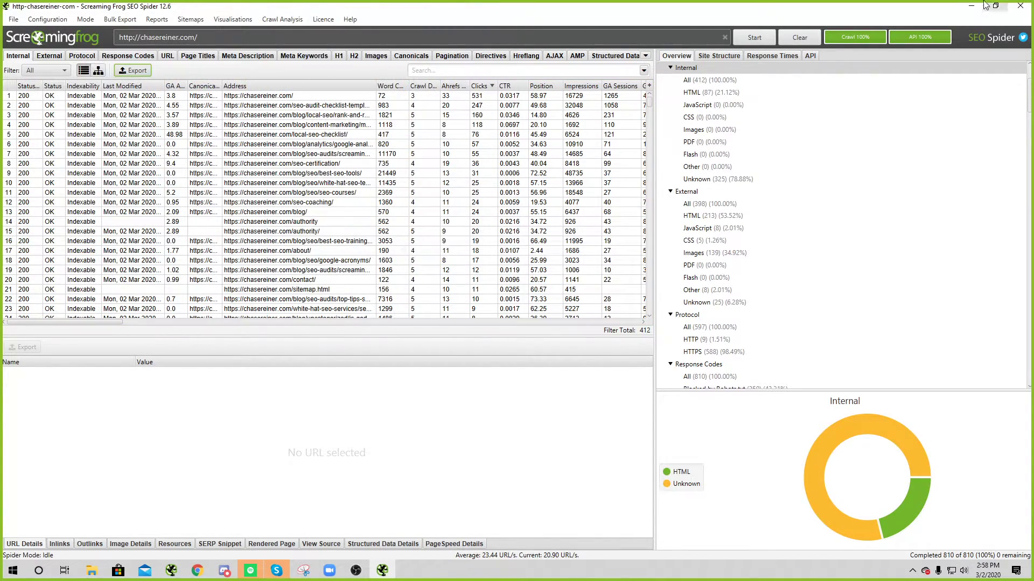
pyautogui.click(972, 6)
pyautogui.click(456, 10)
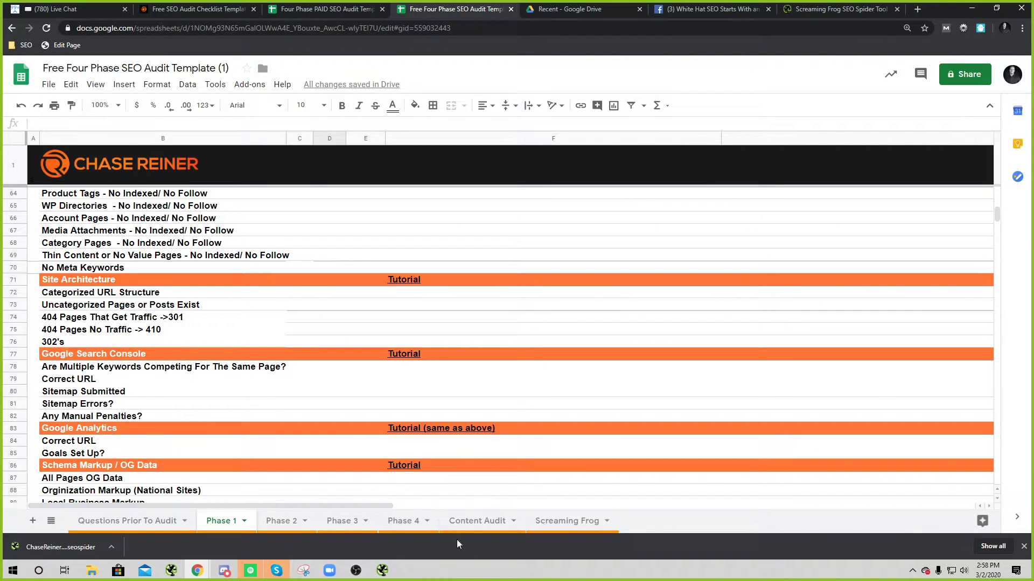
# Step: Try uploading the crawl file from the computer, then close the unpreviewable result
pyautogui.click(565, 520)
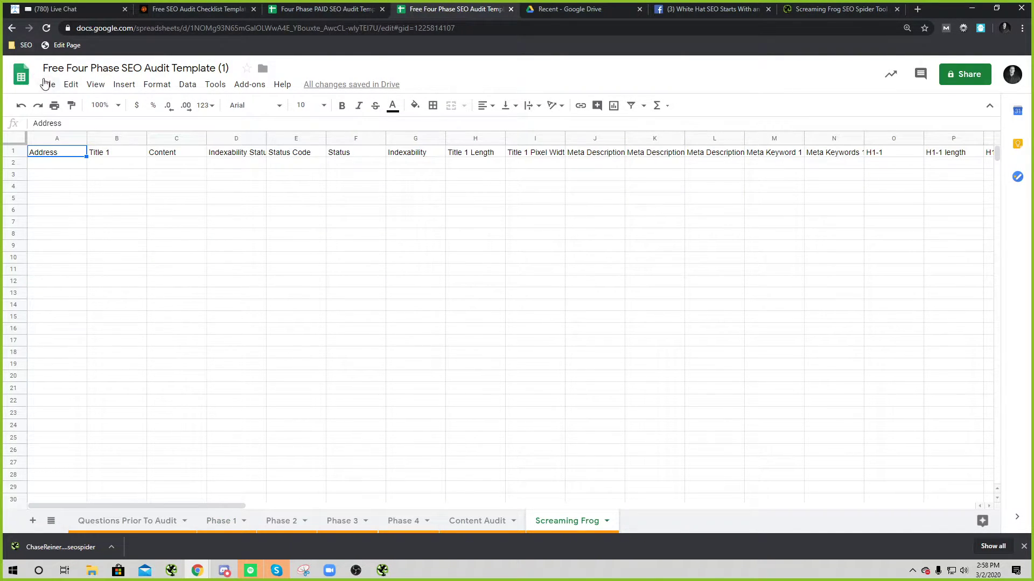
pyautogui.click(48, 85)
pyautogui.click(74, 154)
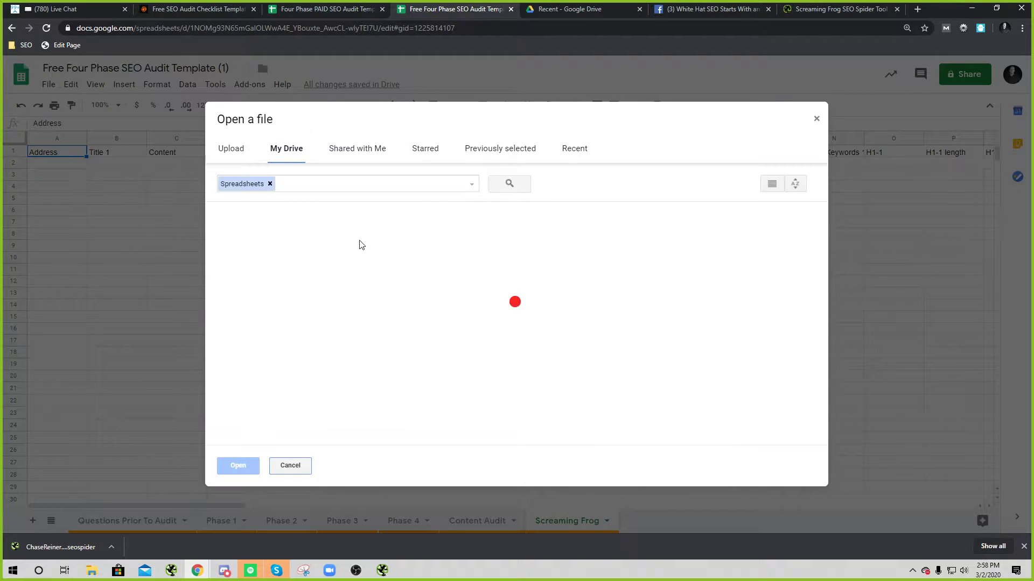
pyautogui.click(231, 149)
pyautogui.click(537, 332)
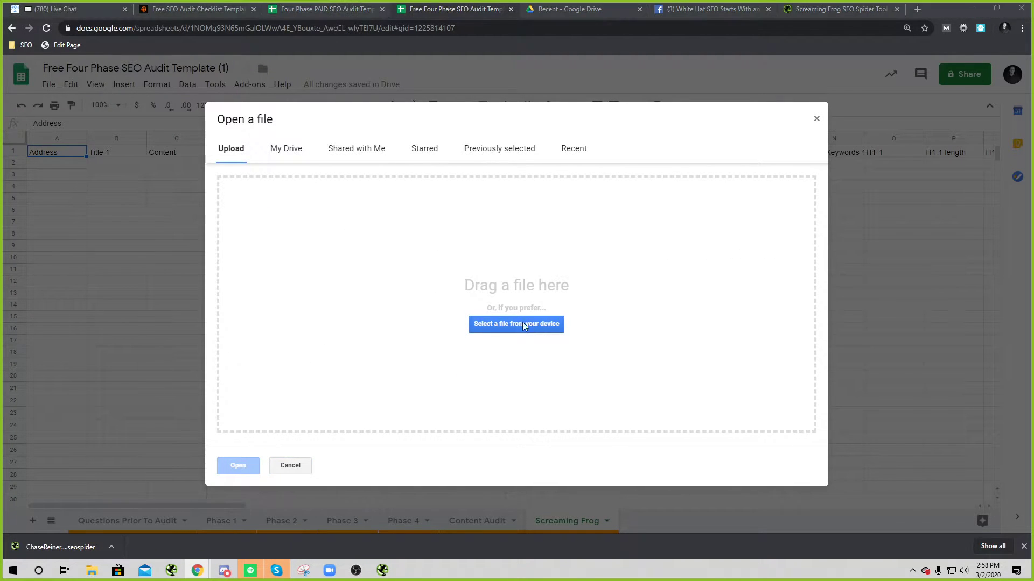
pyautogui.click(117, 107)
pyautogui.doubleClick(117, 107)
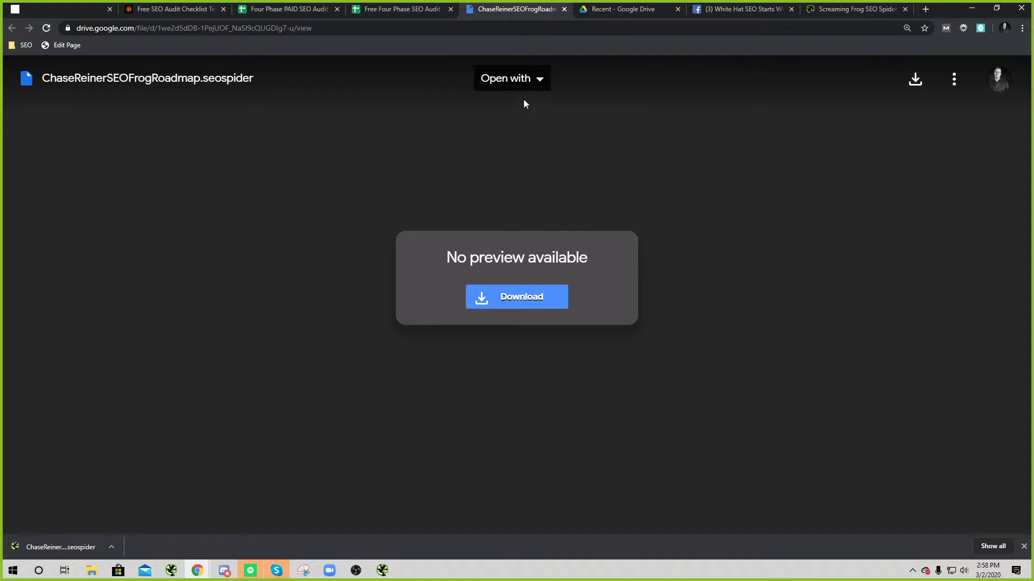
pyautogui.click(512, 79)
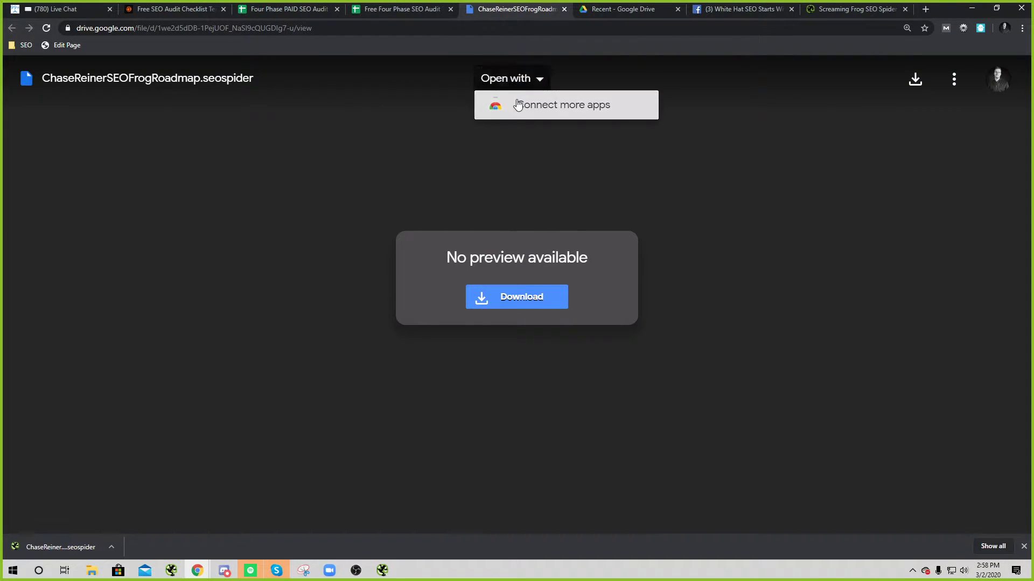
pyautogui.click(500, 79)
pyautogui.click(563, 9)
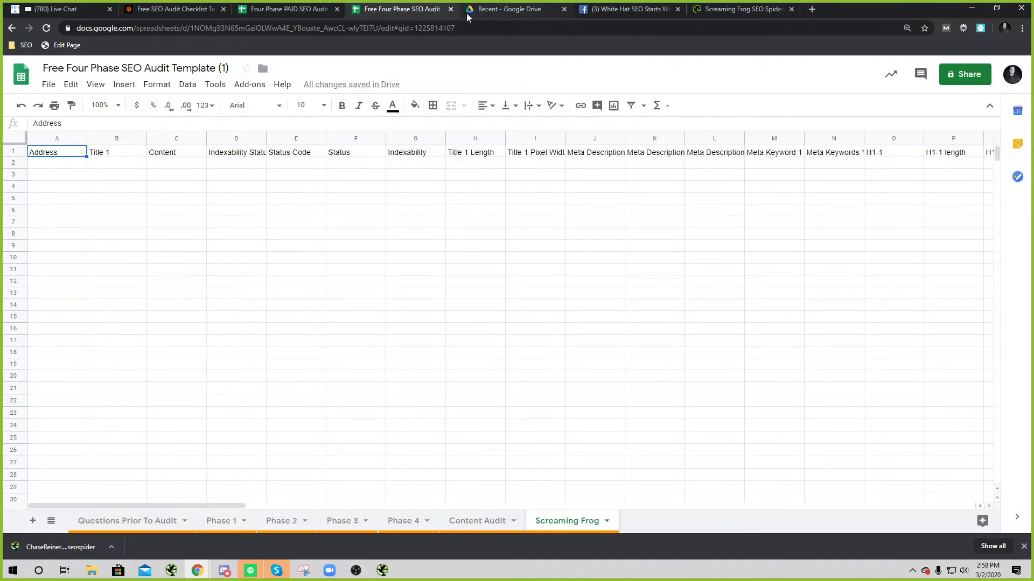
# Step: Upload the internal_all crawl export into Google Sheets from the recent files
pyautogui.click(45, 87)
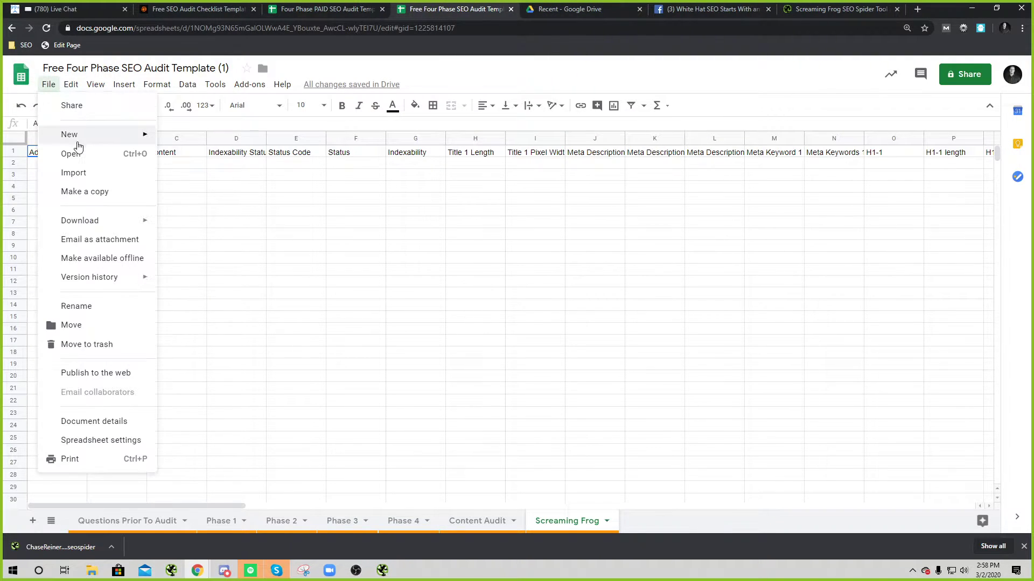
pyautogui.click(70, 152)
pyautogui.click(482, 320)
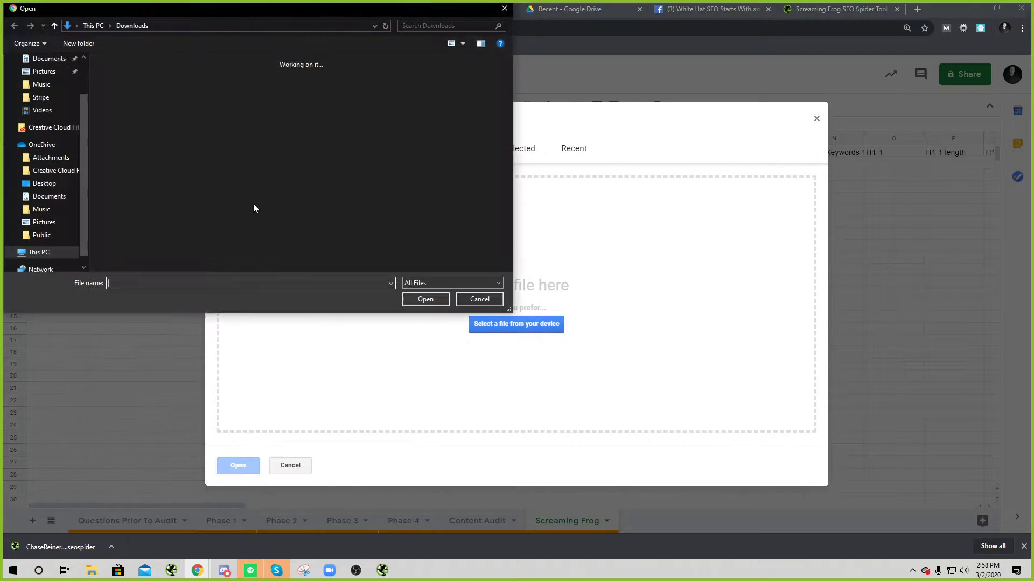
pyautogui.click(47, 67)
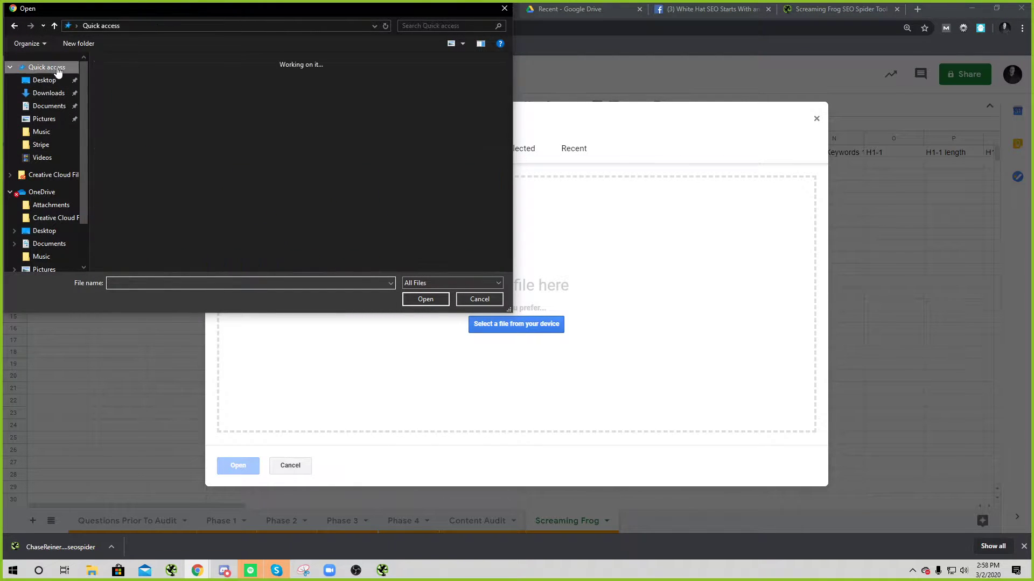
pyautogui.scroll(-3, 124, 119)
pyautogui.scroll(3, 253, 156)
pyautogui.scroll(-3, 254, 157)
pyautogui.click(221, 138)
pyautogui.click(425, 299)
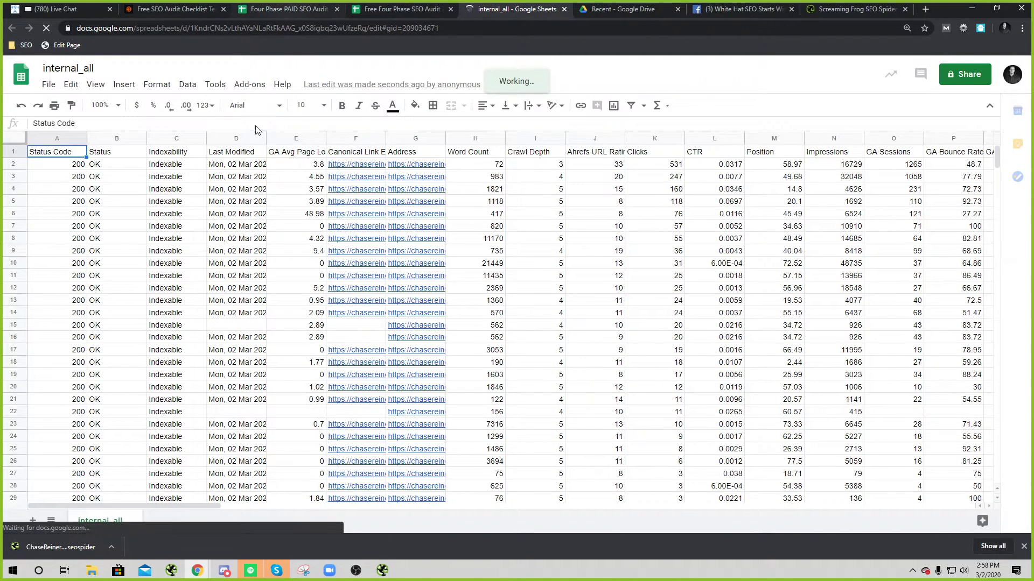
# Step: Copy all the crawl data and paste it into the template's Screaming Frog sheet
pyautogui.click(241, 214)
pyautogui.hotkey('ctrl', 'a')
pyautogui.click(413, 7)
pyautogui.click(174, 226)
pyautogui.hotkey('ctrl', 'a')
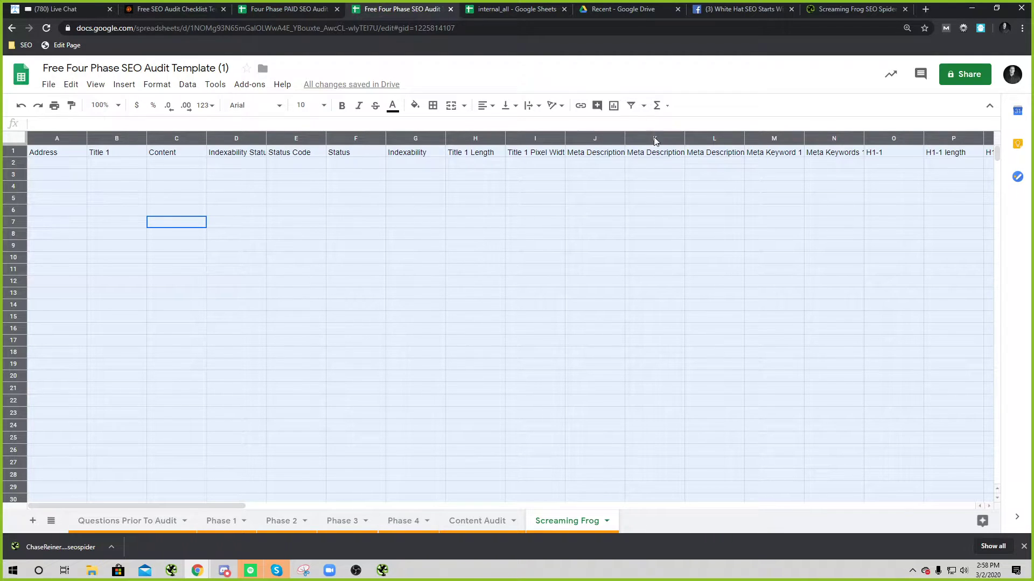
pyautogui.hotkey('ctrl', 'v')
# Step: Narrow the Status Code and Status columns and widen column E to fit its header
pyautogui.click(564, 10)
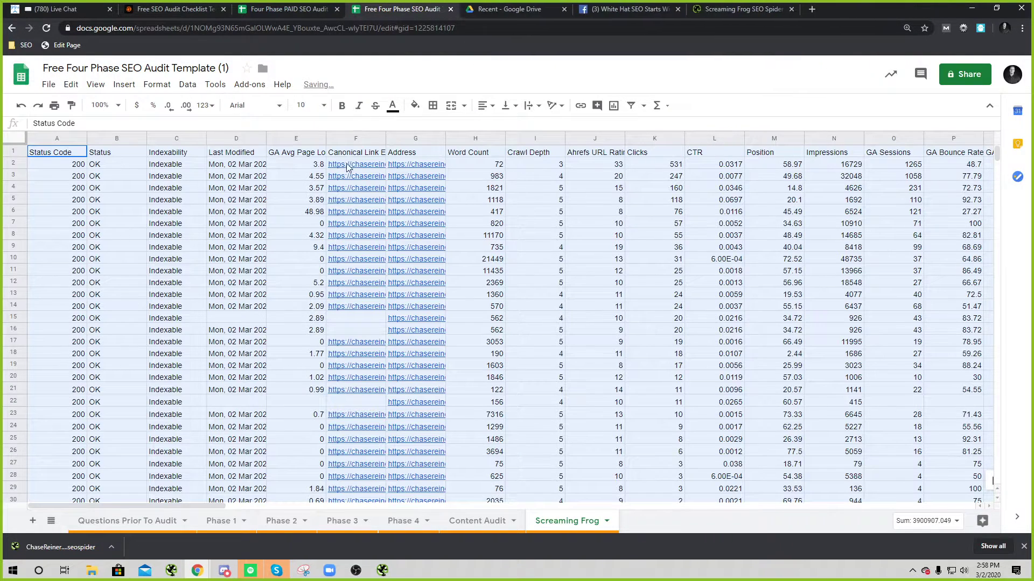
pyautogui.click(595, 248)
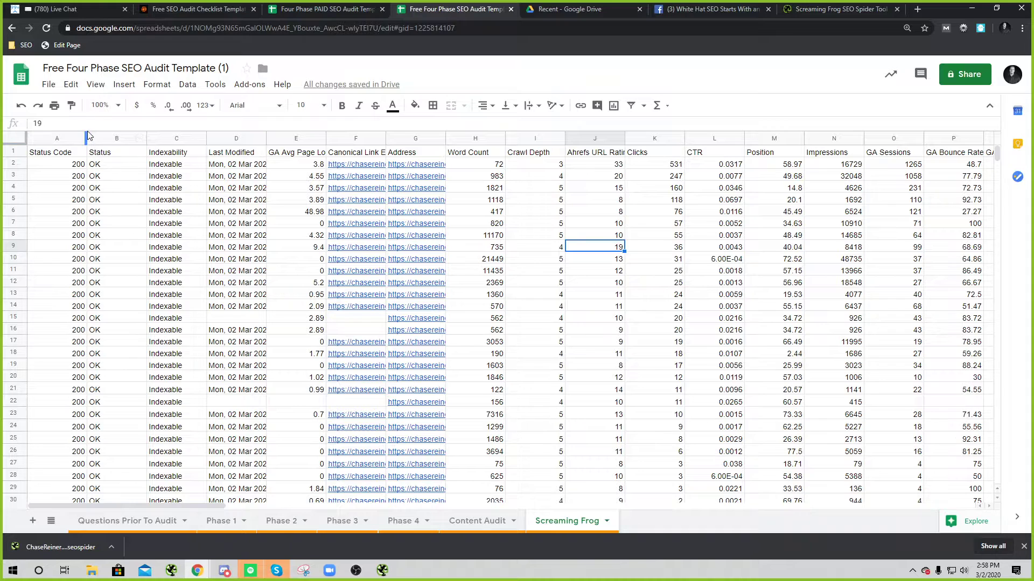
pyautogui.moveTo(85, 134); pyautogui.dragTo(74, 134)
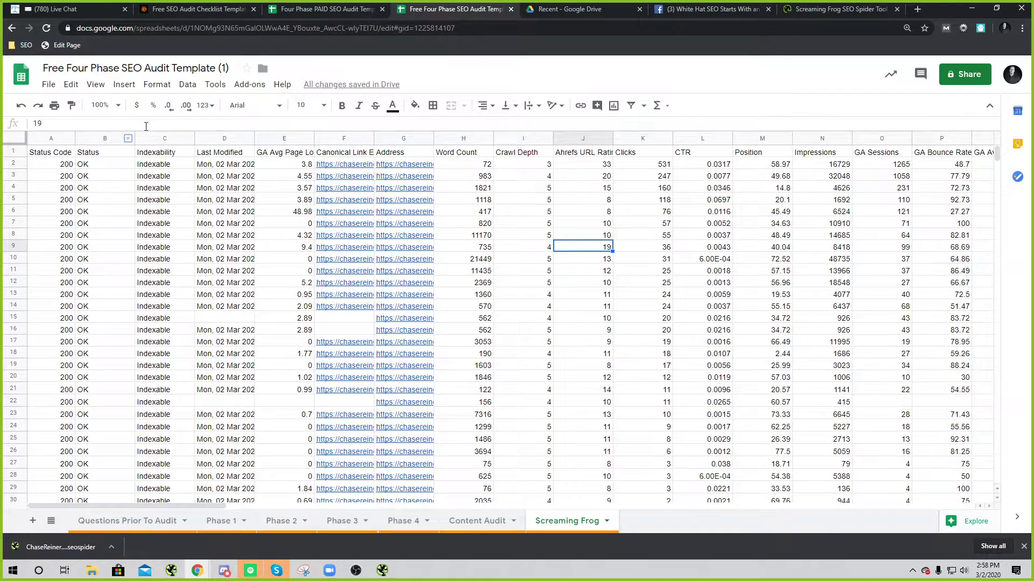
pyautogui.moveTo(135, 138); pyautogui.dragTo(128, 139)
pyautogui.moveTo(307, 139); pyautogui.dragTo(389, 138)
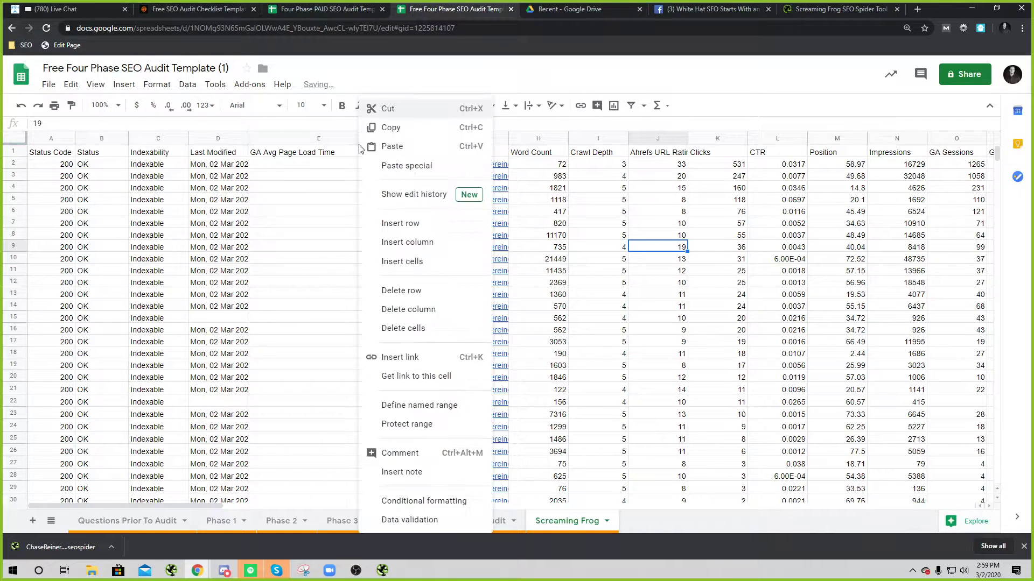
# Step: Fill GA Avg Page Load Time cells (E1:E1000) red when greater than or equal to 2
pyautogui.click(317, 177)
pyautogui.click(346, 139)
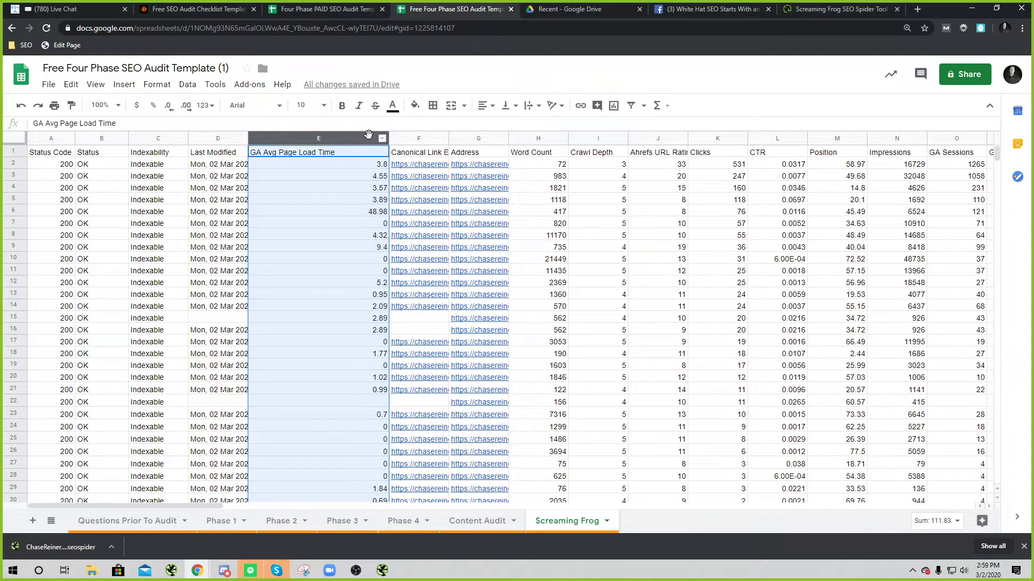
pyautogui.rightClick(370, 134)
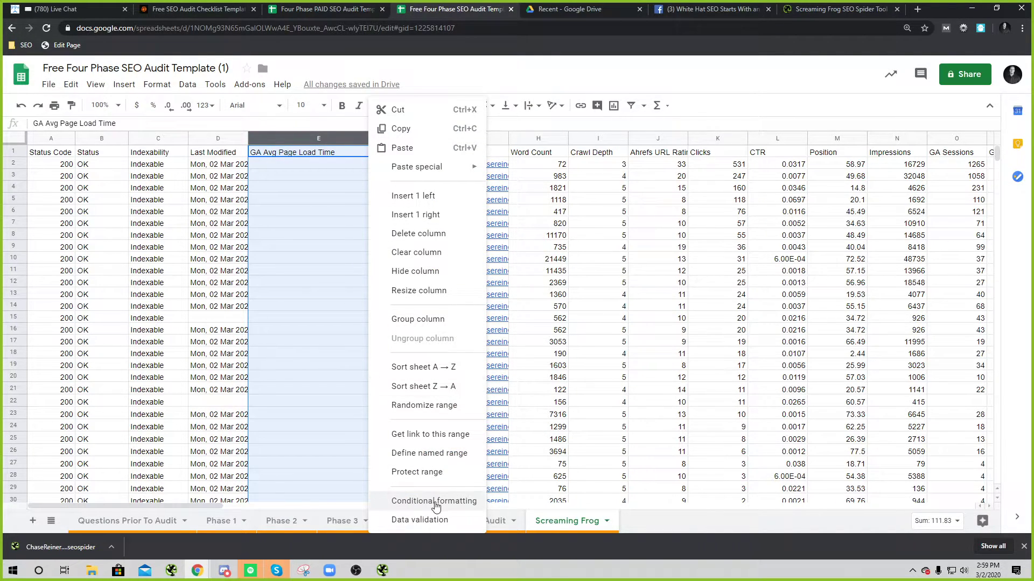
pyautogui.click(434, 501)
pyautogui.click(883, 269)
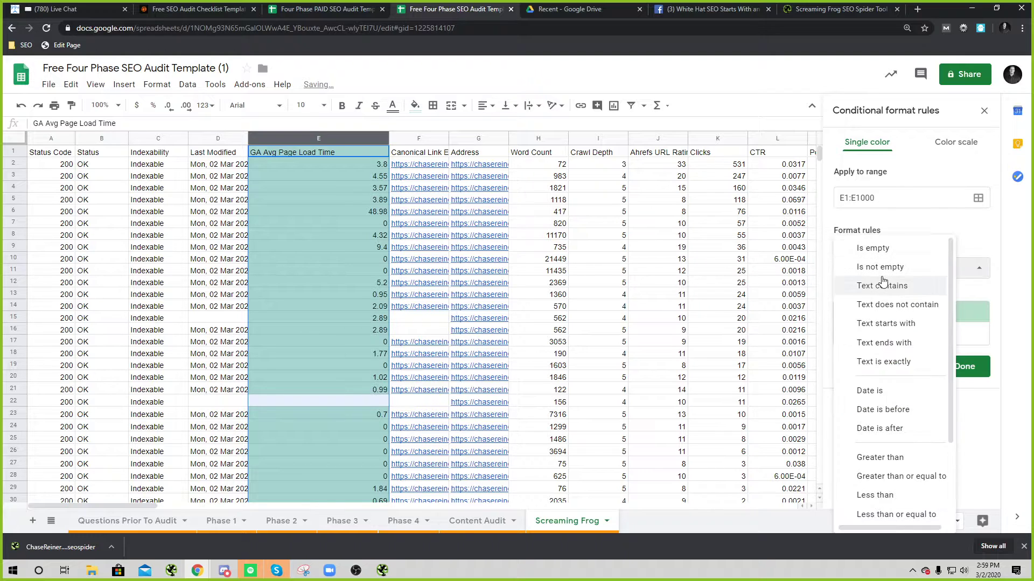
pyautogui.scroll(-2, 861, 458)
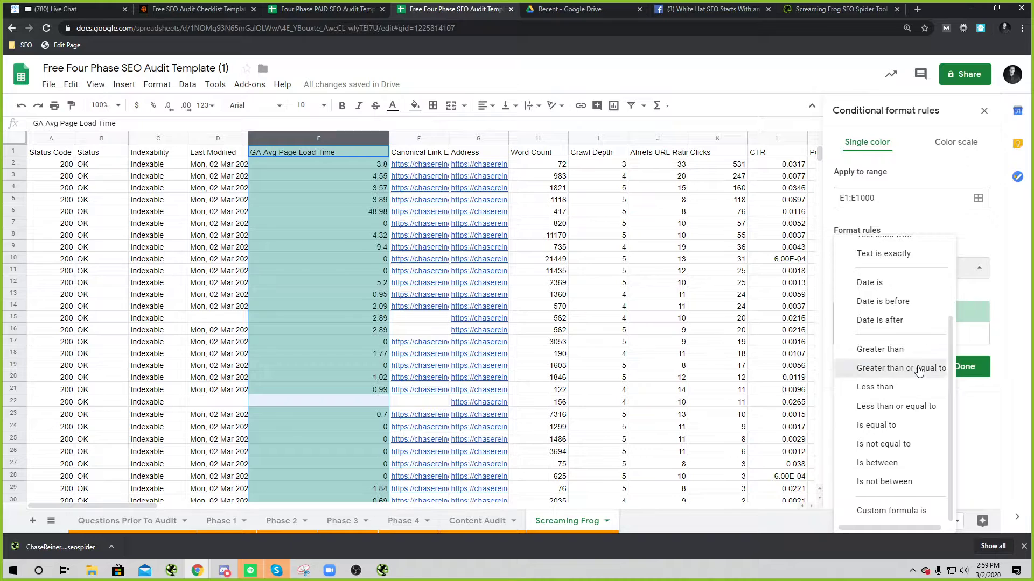
pyautogui.click(915, 369)
pyautogui.write('2')
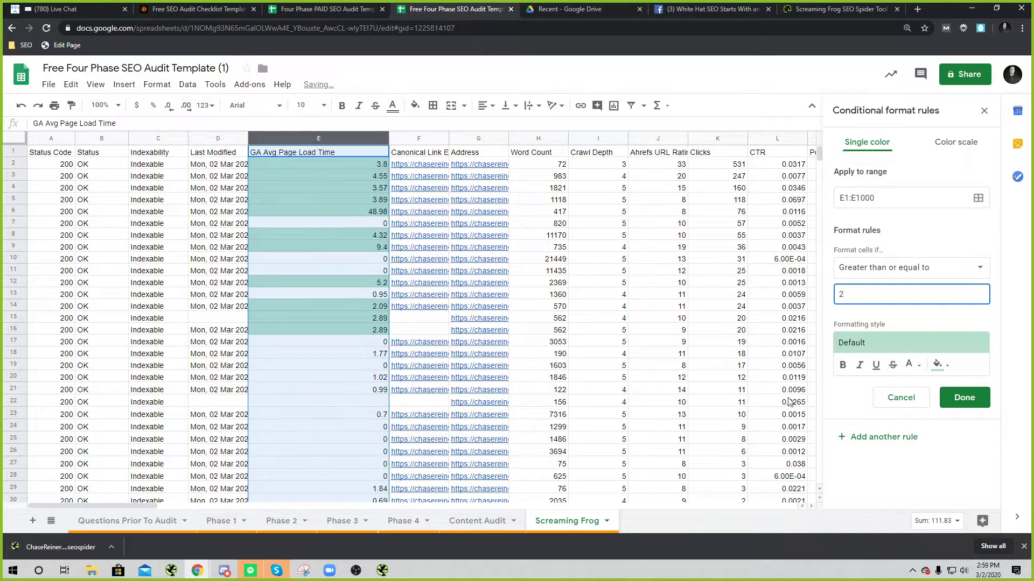
pyautogui.click(937, 364)
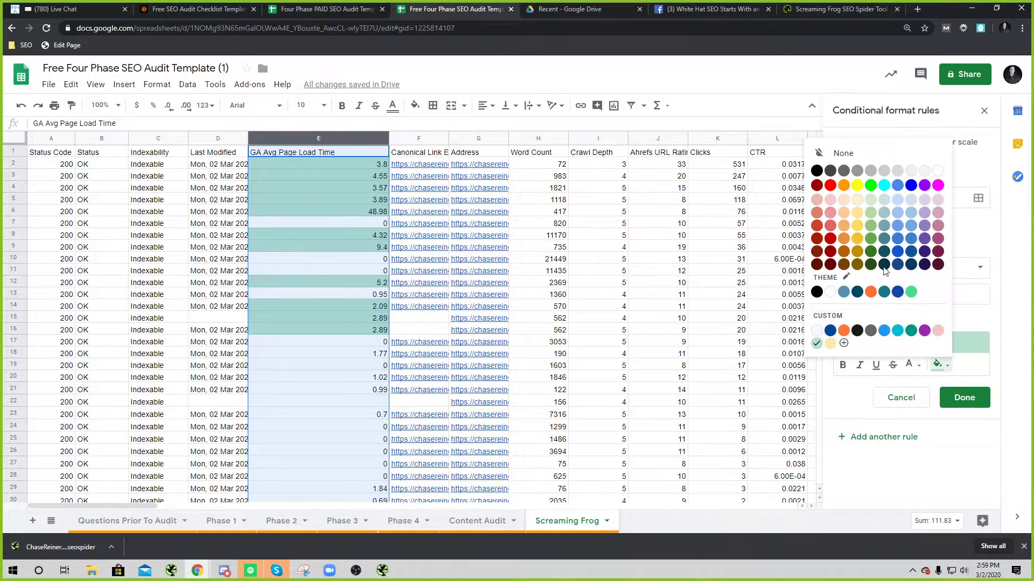
pyautogui.click(831, 193)
pyautogui.click(963, 397)
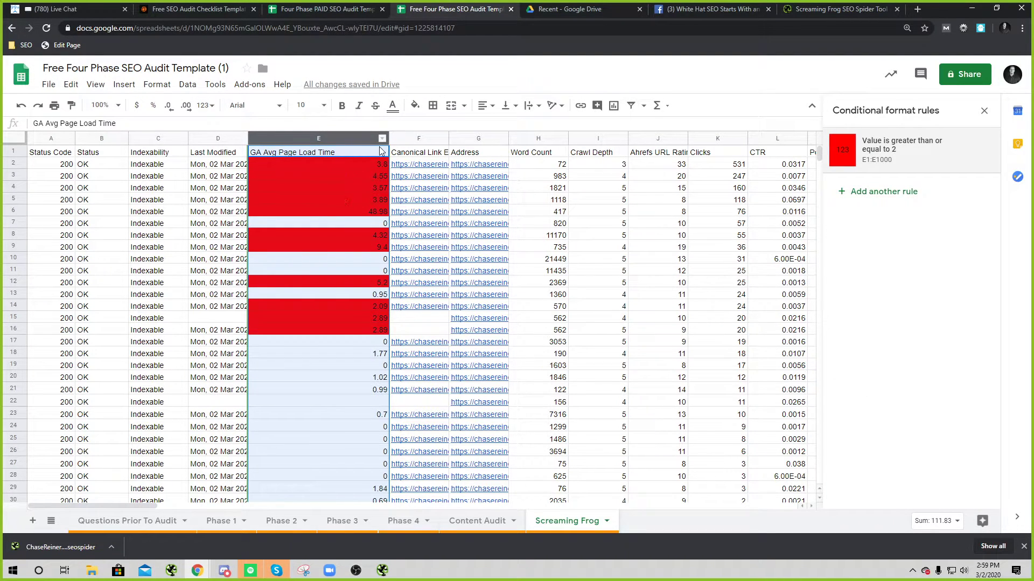
pyautogui.moveTo(386, 136); pyautogui.dragTo(353, 141)
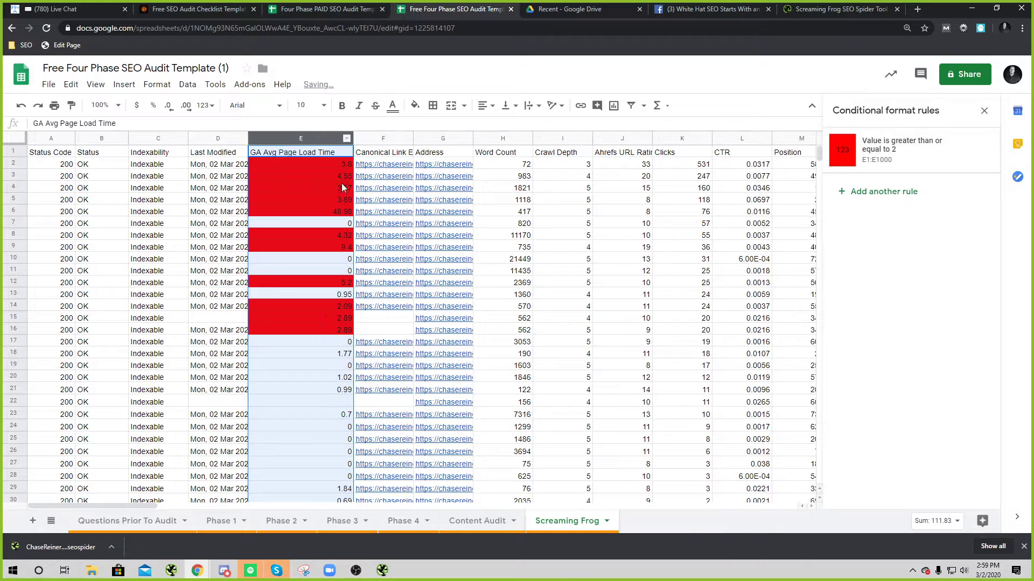
pyautogui.click(511, 211)
# Step: Fill Word Count cells (H1:H1000) red when less than or equal to 500
pyautogui.click(502, 139)
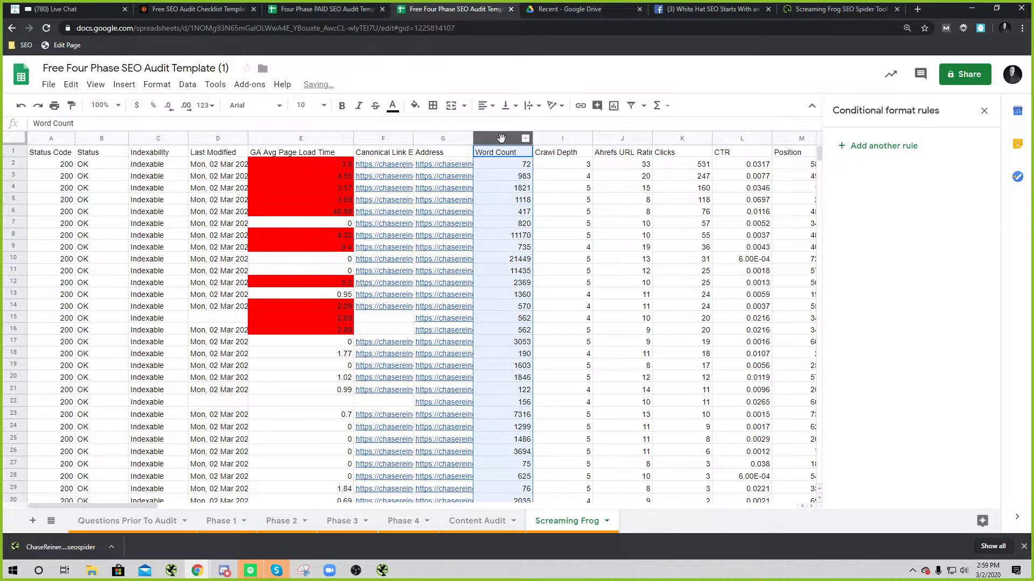
pyautogui.rightClick(502, 139)
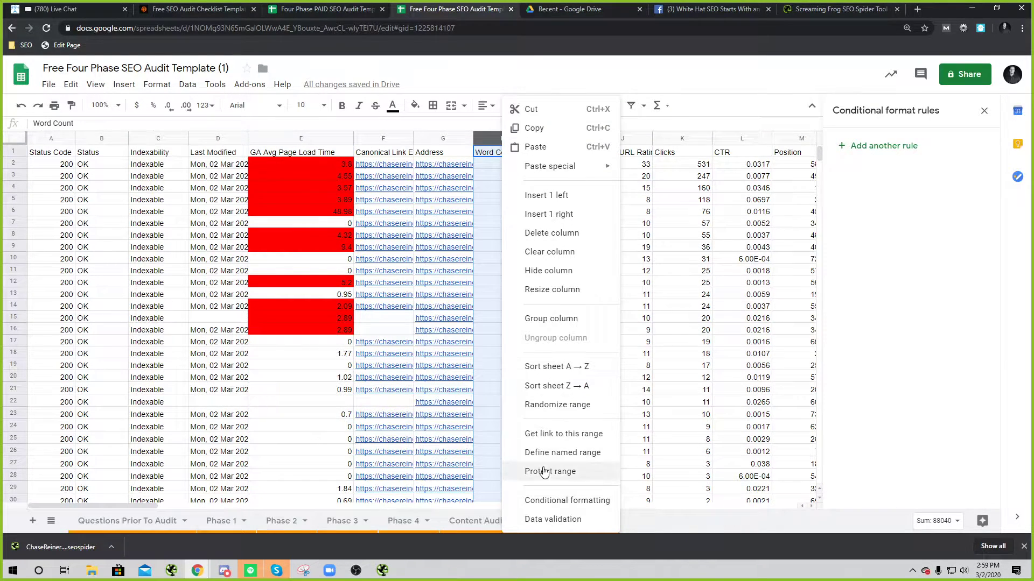
pyautogui.click(555, 501)
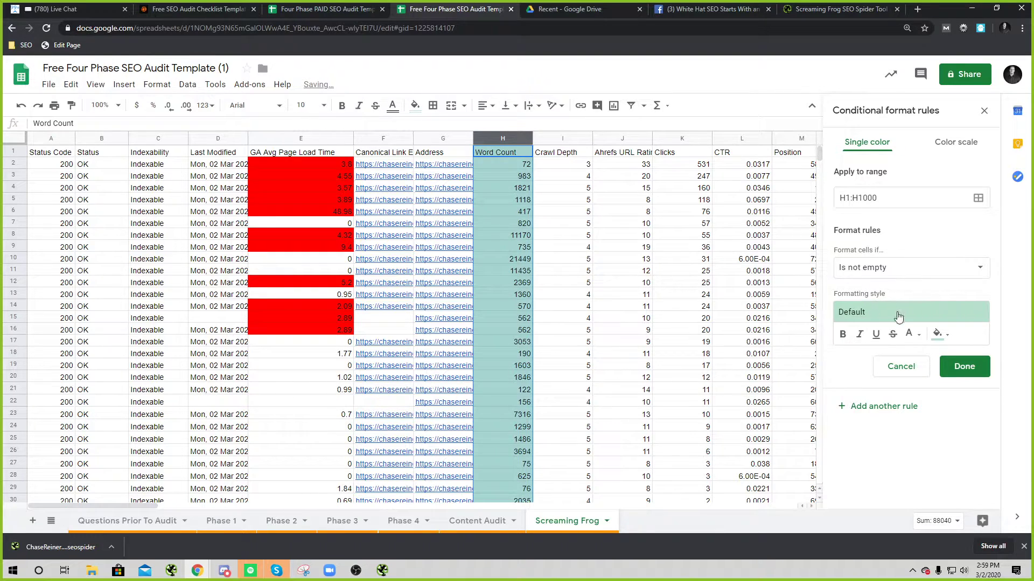
pyautogui.click(890, 275)
pyautogui.scroll(-3, 883, 420)
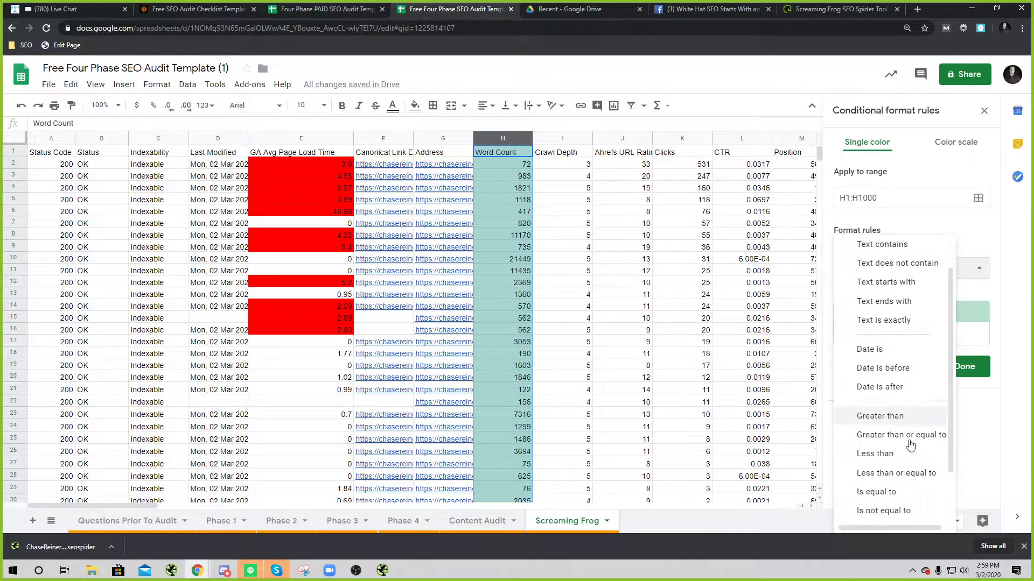
pyautogui.click(894, 407)
pyautogui.click(914, 296)
pyautogui.write('4')
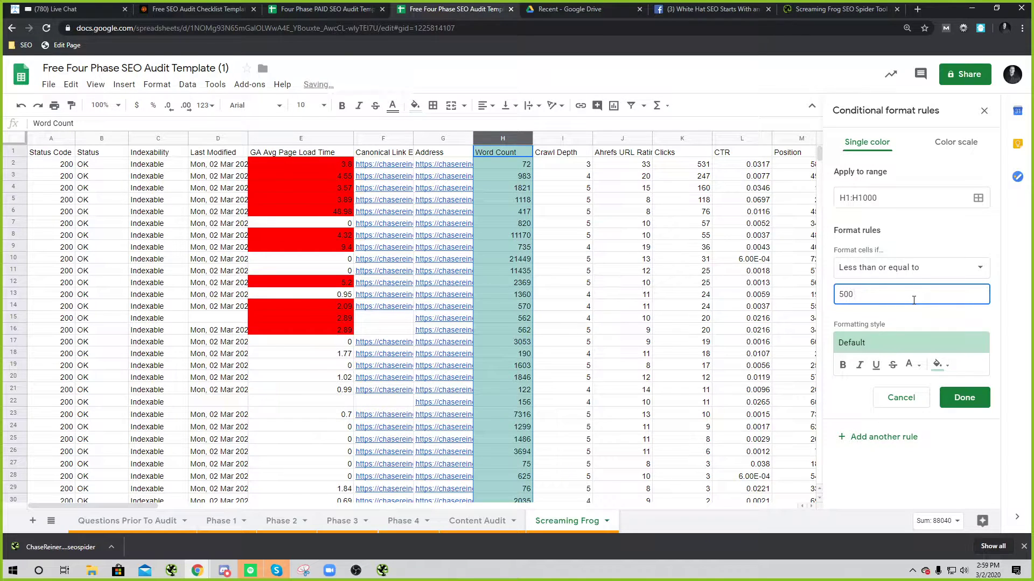
pyautogui.click(943, 366)
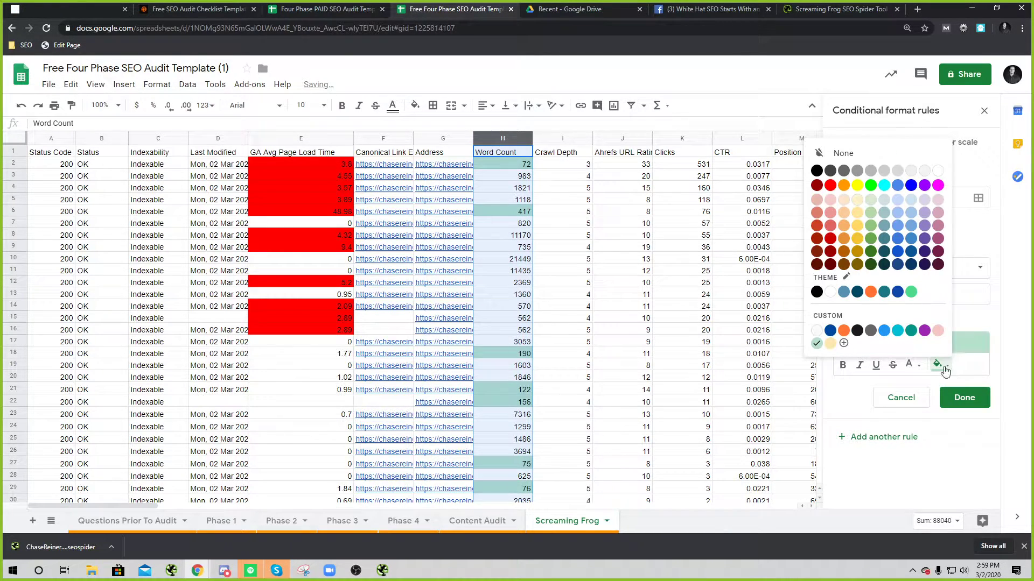
pyautogui.click(830, 186)
pyautogui.click(964, 397)
pyautogui.click(625, 282)
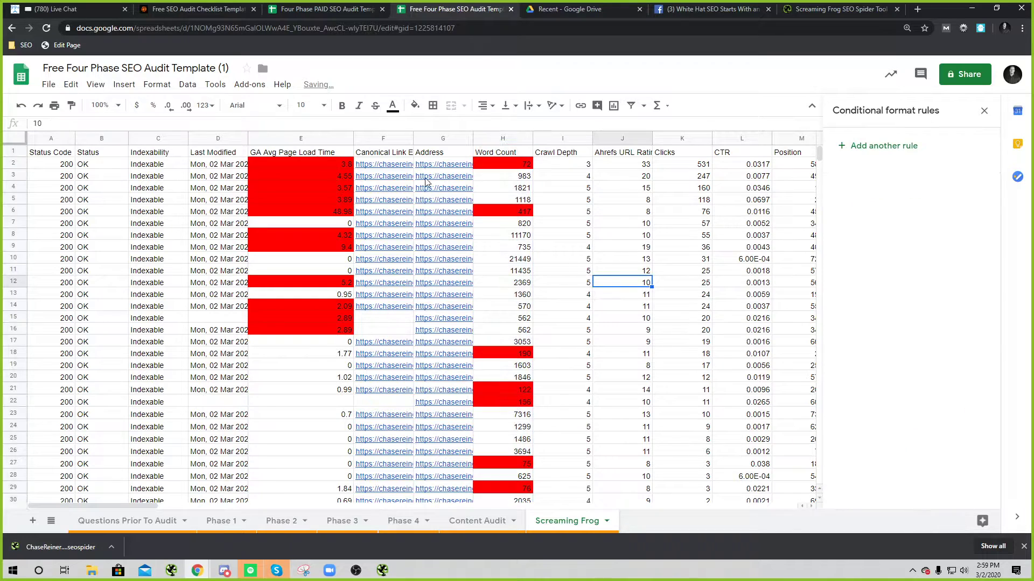
pyautogui.click(572, 139)
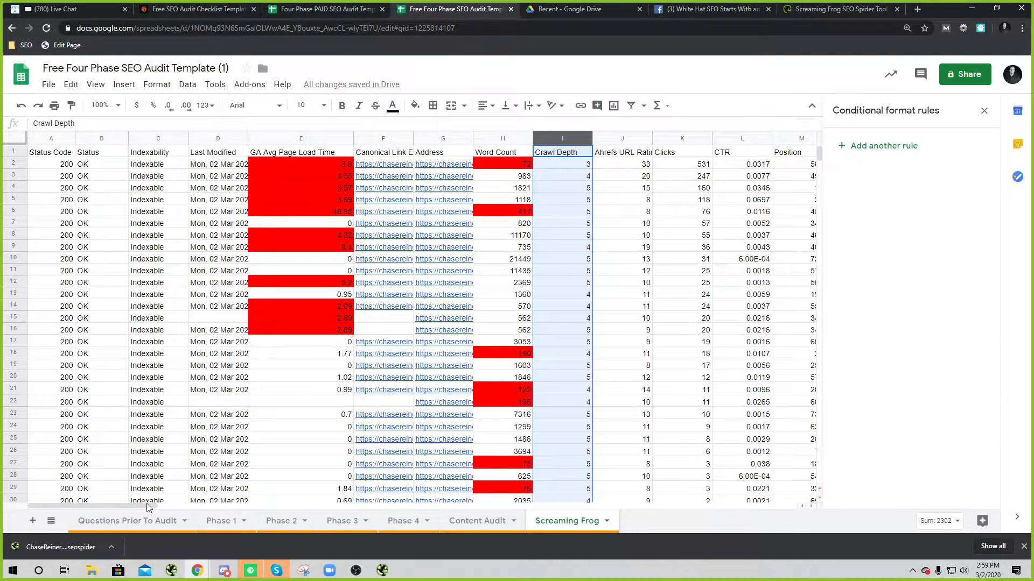
# Step: Add an 'Is not empty' conditional formatting rule with the default green style to Crawl Depth column I
pyautogui.rightClick(559, 139)
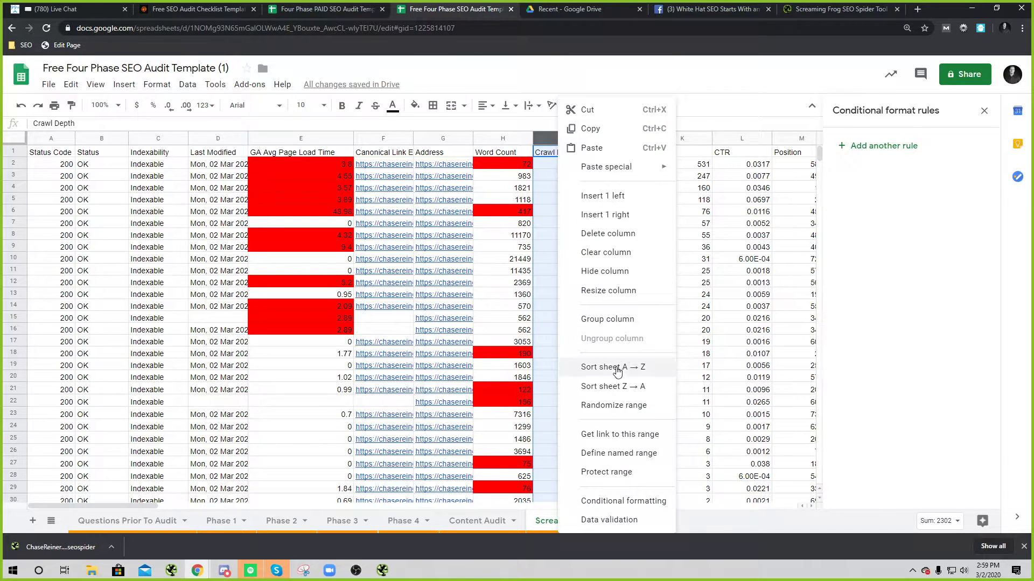
pyautogui.click(621, 501)
pyautogui.click(929, 315)
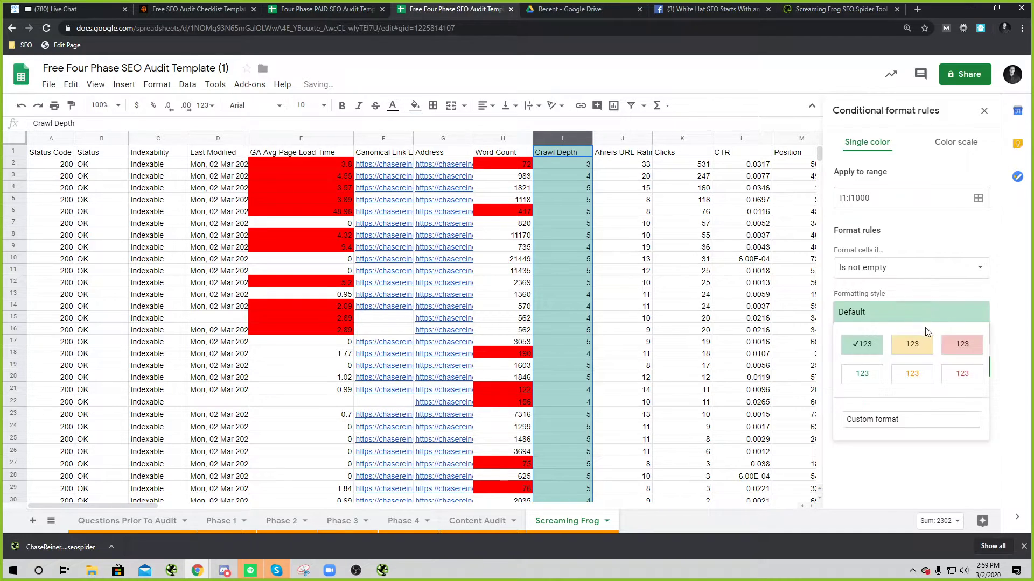
pyautogui.click(909, 262)
pyautogui.click(909, 267)
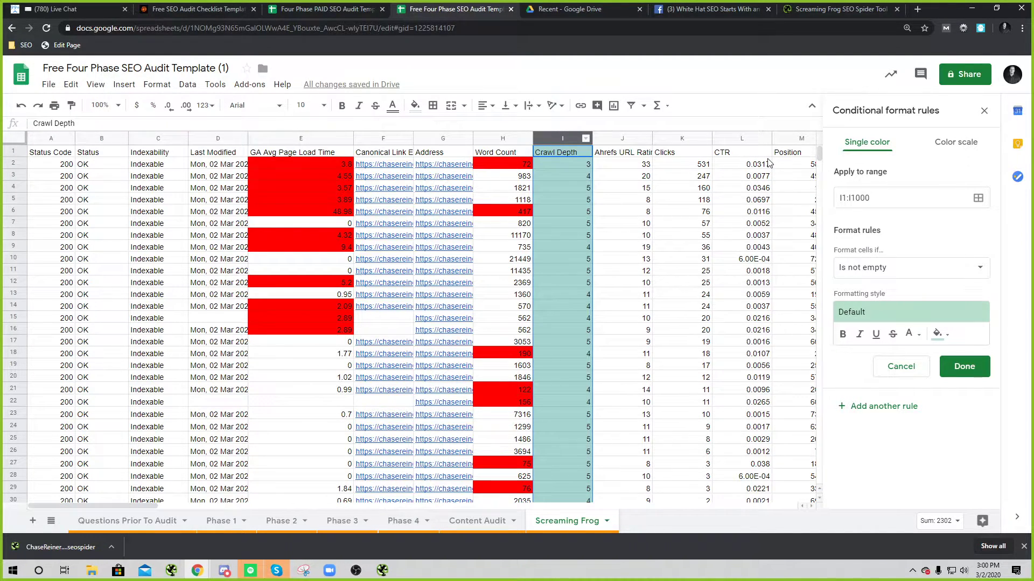
pyautogui.moveTo(767, 162); pyautogui.dragTo(777, 288)
pyautogui.click(777, 293)
# Step: Select the crawl columns from Canonical Link Element 1 through the last column to copy them
pyautogui.click(709, 177)
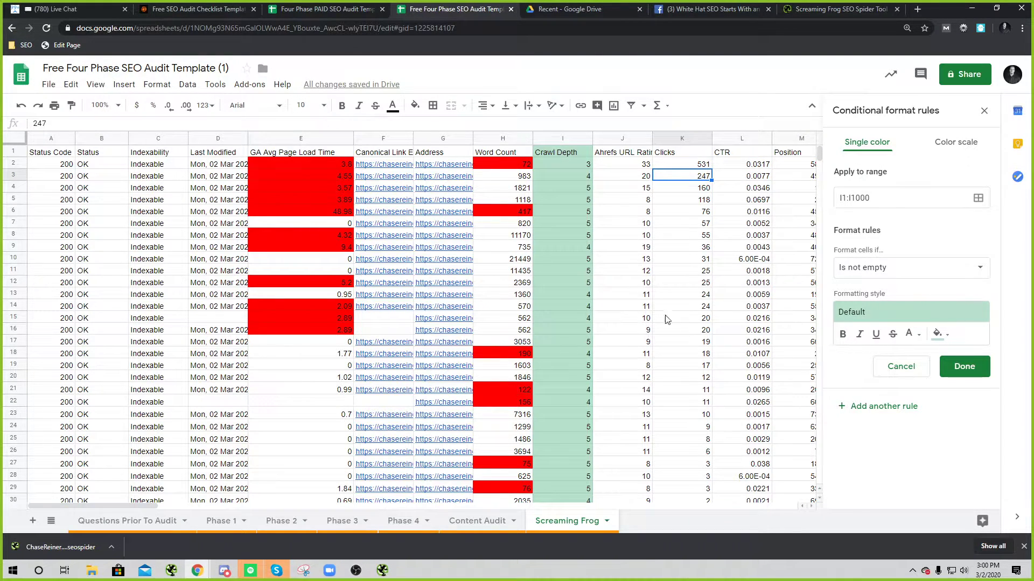
pyautogui.click(723, 320)
pyautogui.moveTo(122, 504); pyautogui.dragTo(164, 507)
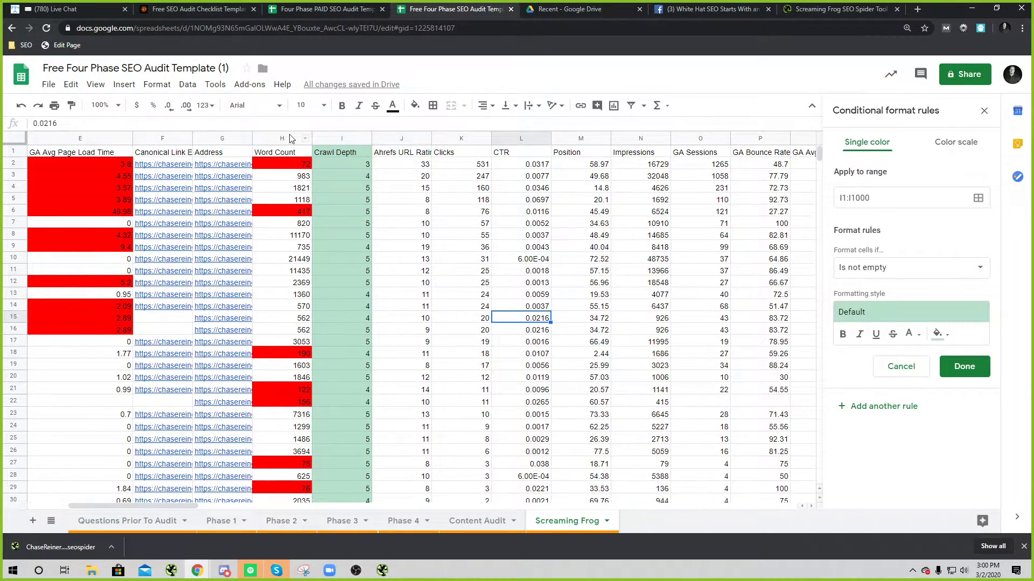
pyautogui.click(159, 139)
pyautogui.hotkey('ctrl', 'shift', 'Right')
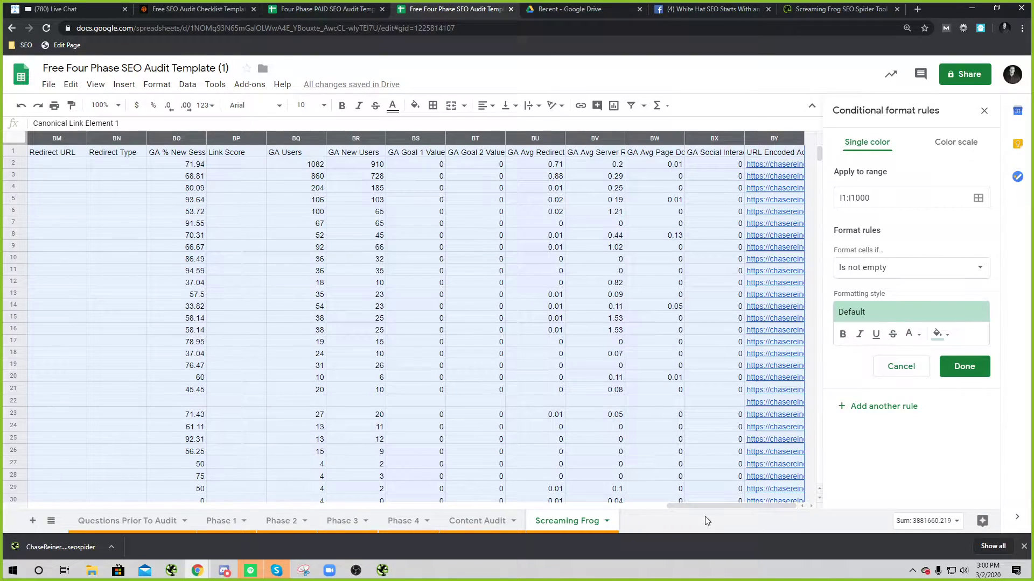
pyautogui.moveTo(700, 506); pyautogui.dragTo(64, 507)
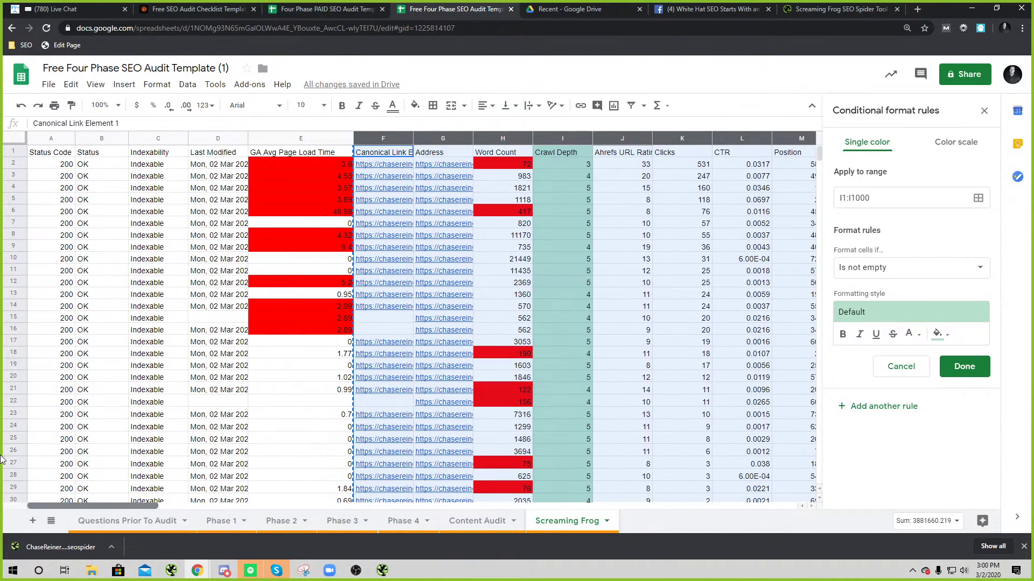
# Step: On the Phase 2 sheet, check which formatting rules apply to the header and column cells
pyautogui.click(283, 521)
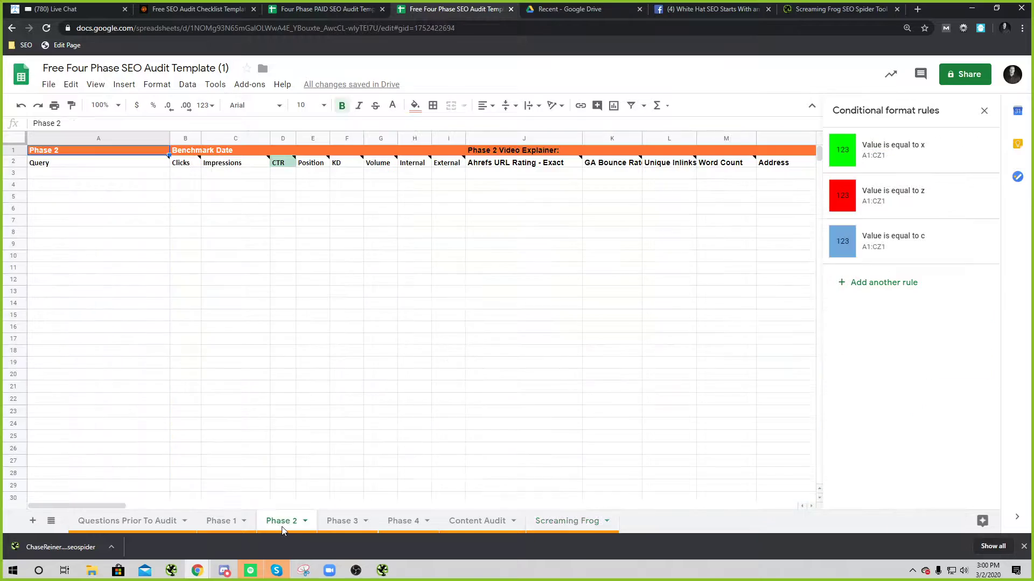
pyautogui.click(143, 224)
pyautogui.click(280, 173)
pyautogui.click(334, 186)
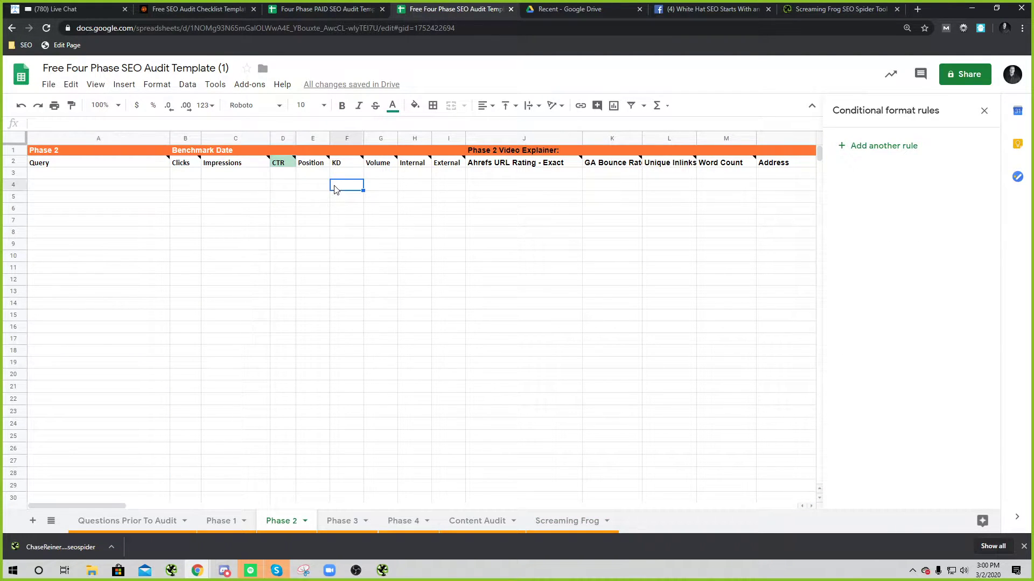
pyautogui.click(377, 174)
pyautogui.click(497, 176)
pyautogui.click(457, 175)
pyautogui.click(487, 166)
pyautogui.click(455, 186)
pyautogui.click(646, 186)
pyautogui.click(455, 186)
pyautogui.click(498, 175)
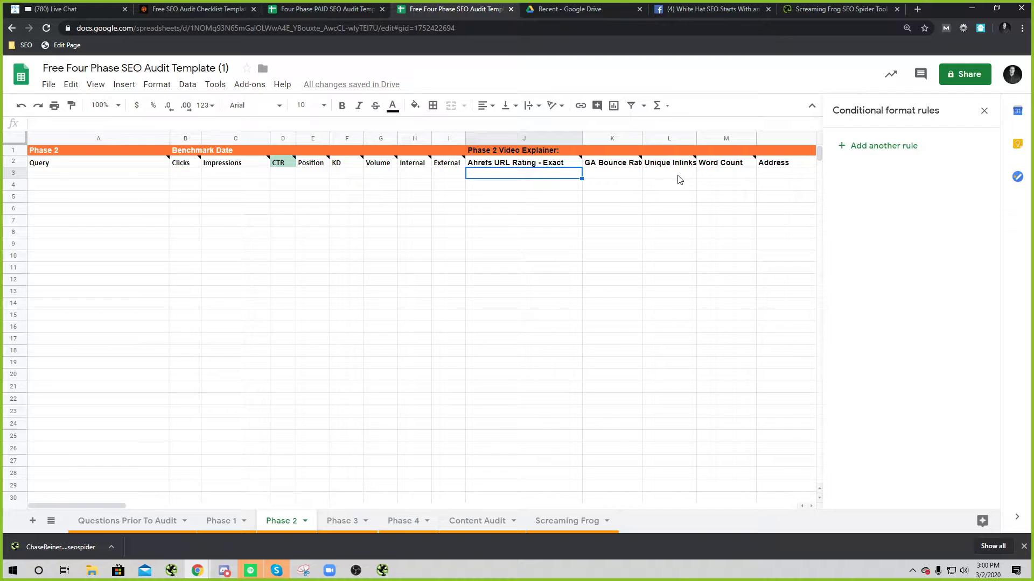
# Step: Paste the copied crawl columns at cell N3 and close the conditional format rules panel
pyautogui.click(655, 175)
pyautogui.click(787, 173)
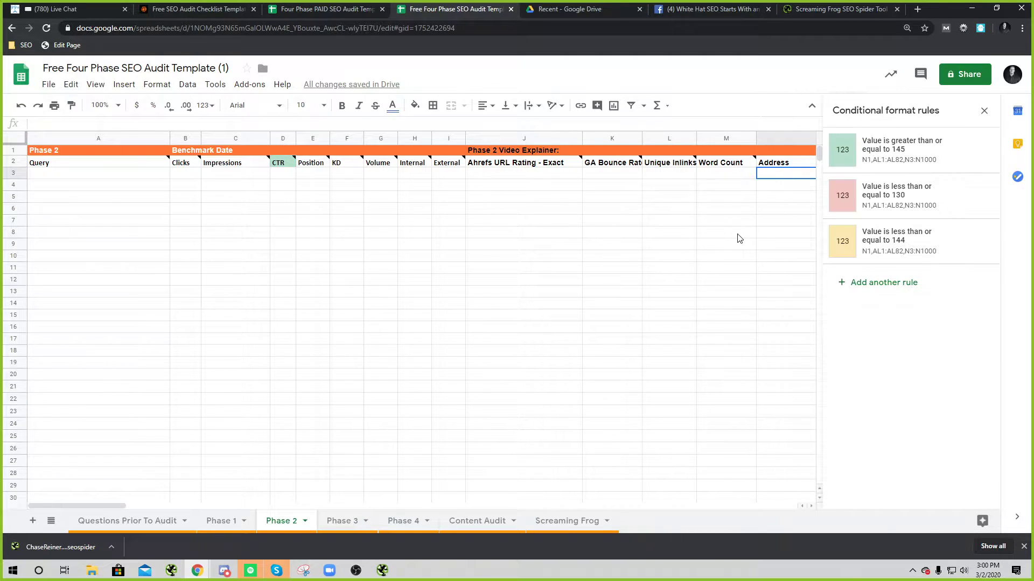
pyautogui.hotkey('ctrl', 'v')
pyautogui.click(599, 312)
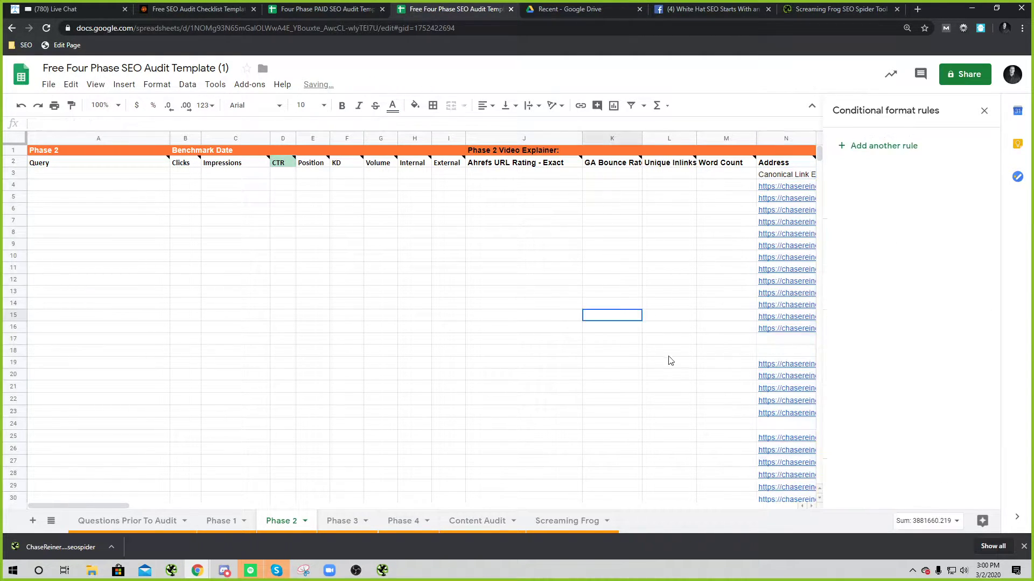
pyautogui.click(984, 110)
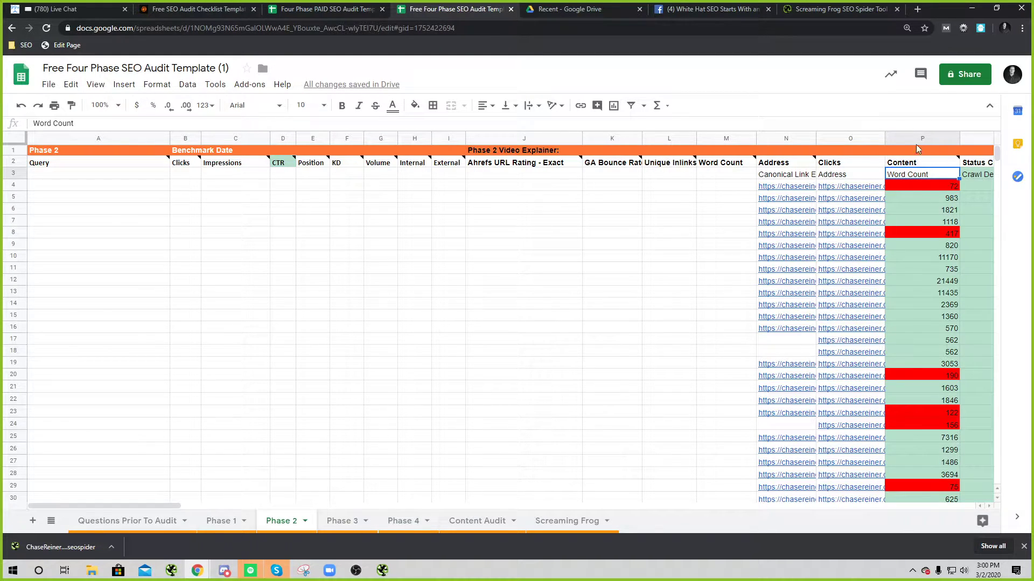
# Step: Review the pasted Word Count values, including the homepage's word count of 72
pyautogui.click(915, 138)
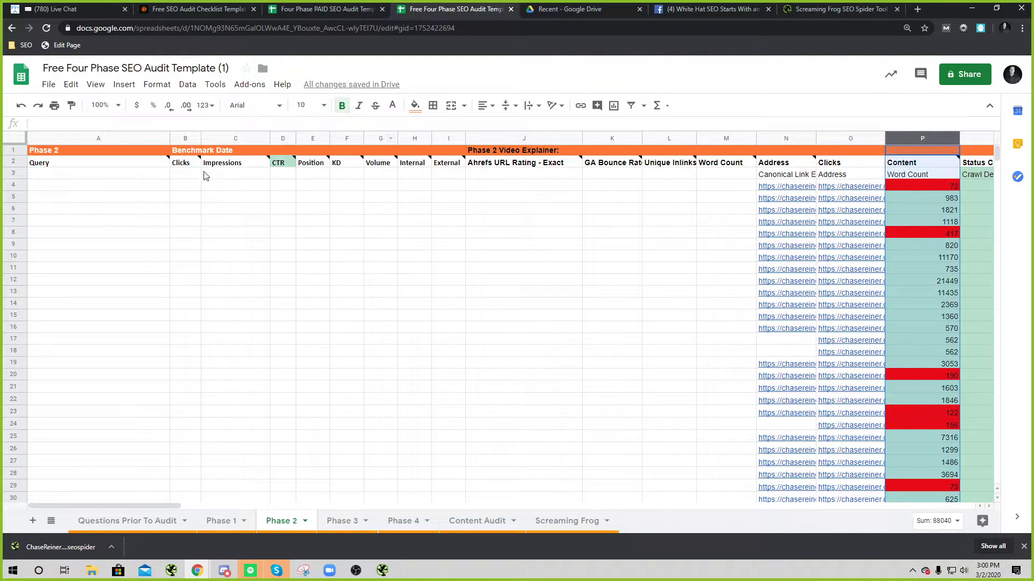
pyautogui.moveTo(134, 176); pyautogui.dragTo(350, 175)
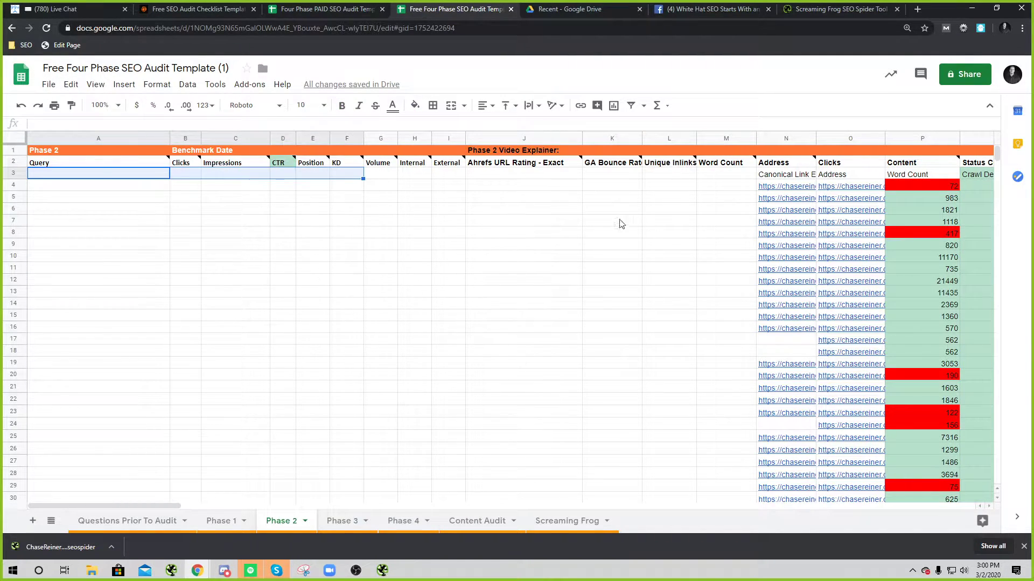
pyautogui.click(602, 221)
pyautogui.moveTo(840, 188); pyautogui.dragTo(791, 186)
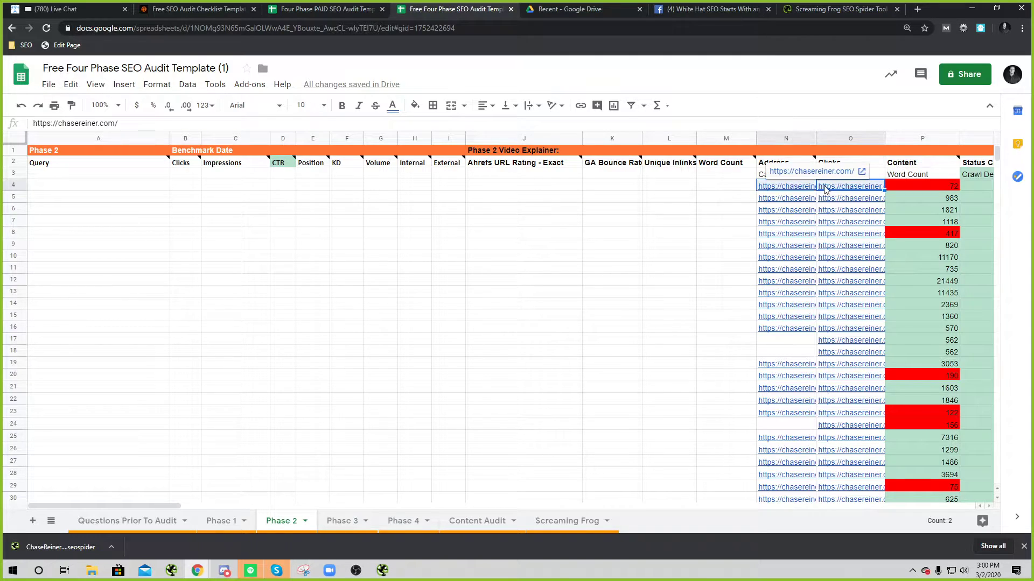
pyautogui.click(855, 189)
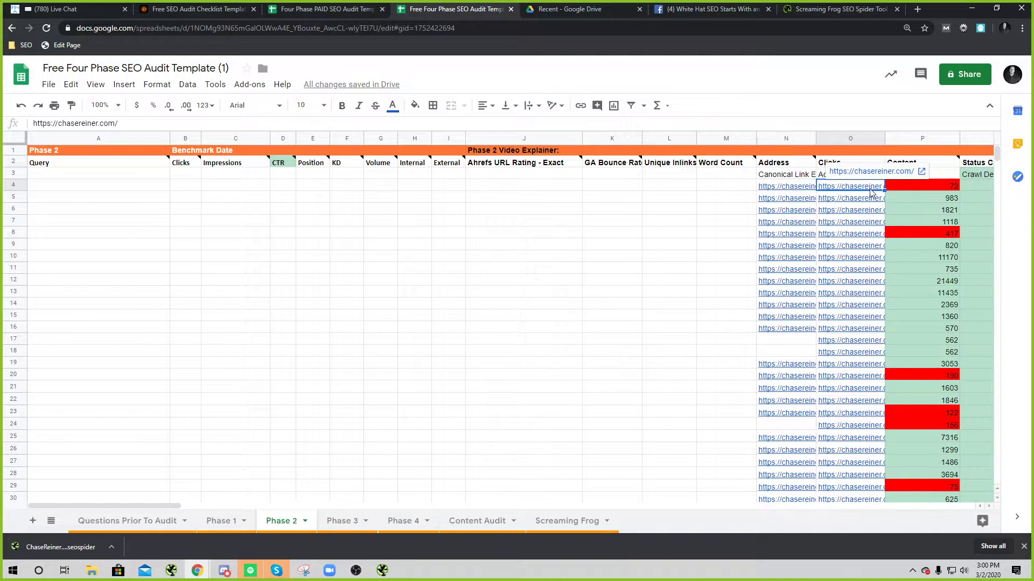
pyautogui.click(919, 193)
pyautogui.press('Up')
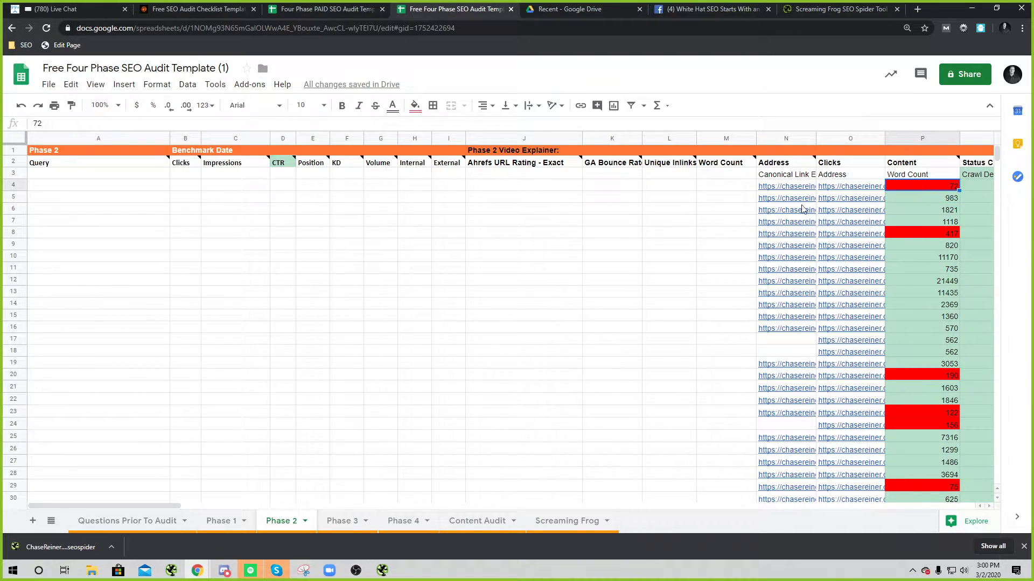
# Step: Enter the query 'ceo audits' in cell A3 and check the nearby cells
pyautogui.click(268, 177)
pyautogui.click(288, 176)
pyautogui.click(76, 177)
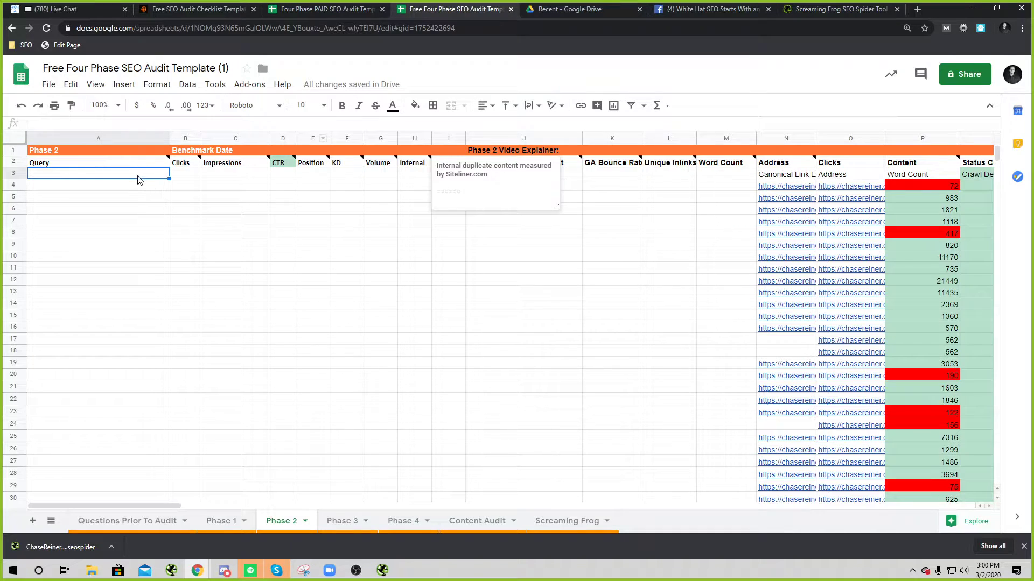
pyautogui.write('ceo audits')
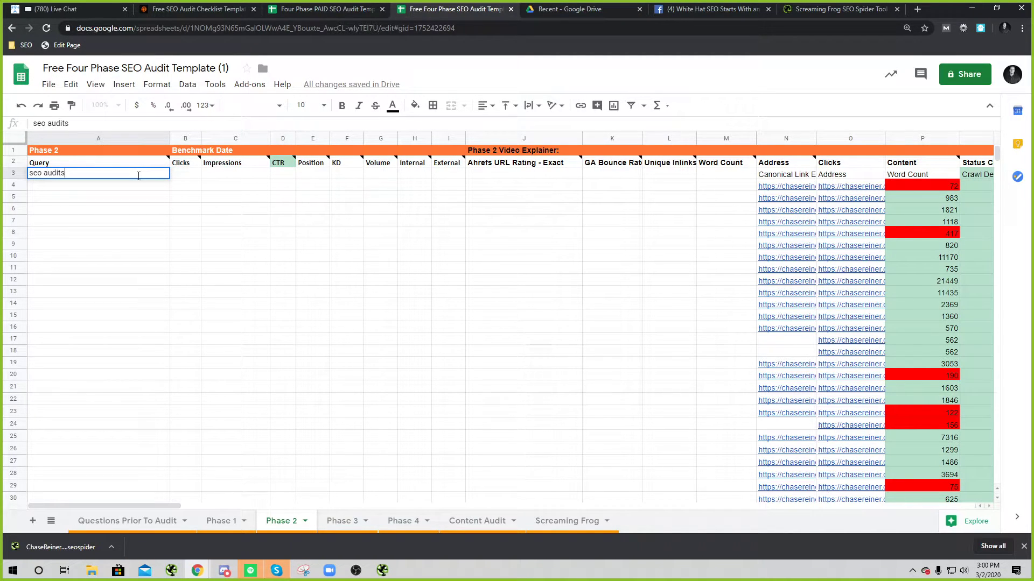
pyautogui.click(346, 339)
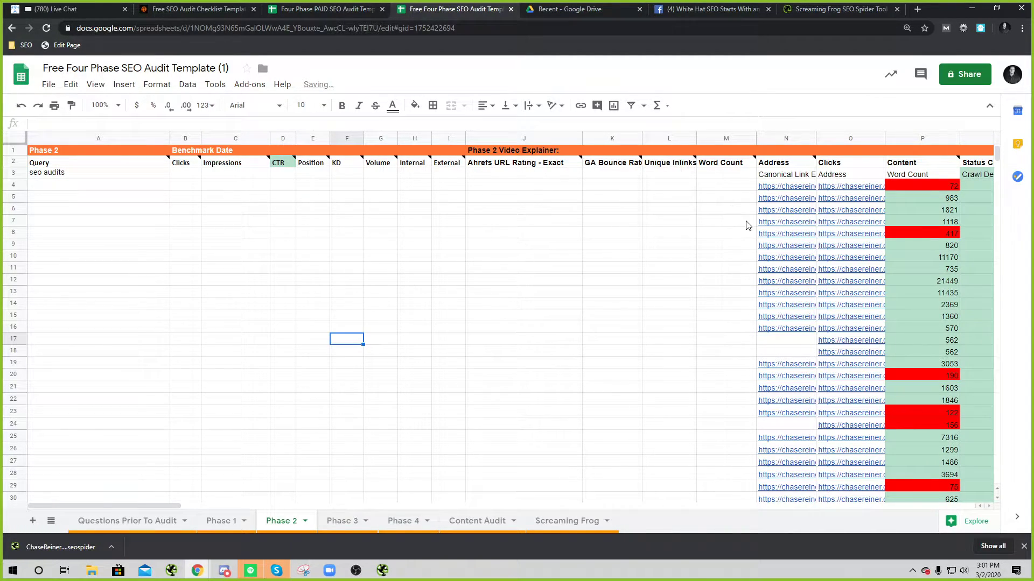
pyautogui.click(321, 200)
pyautogui.click(356, 176)
pyautogui.click(277, 174)
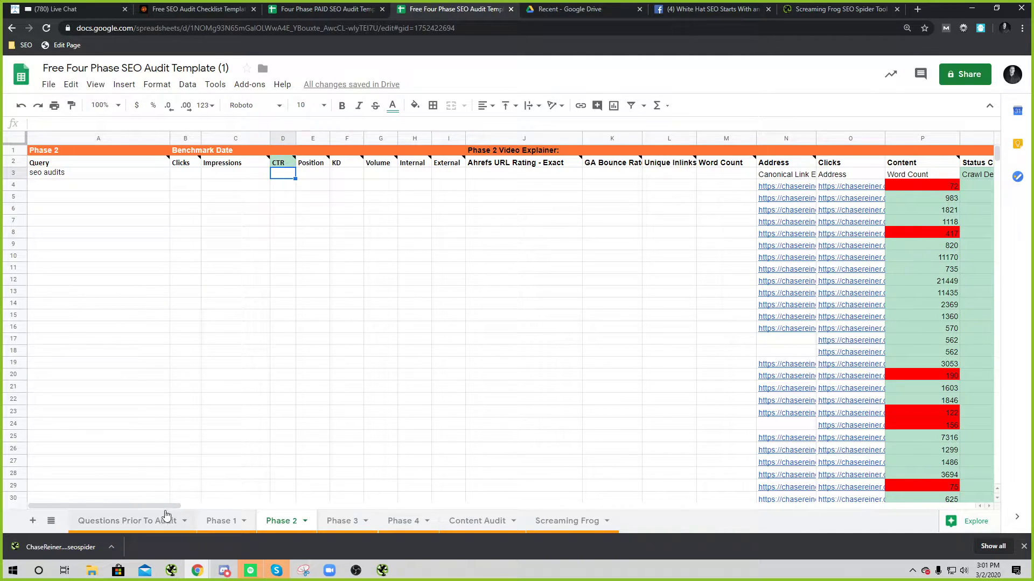
# Step: Undo the last change and open a crawled chasereiner.com page link in a new tab
pyautogui.moveTo(171, 508); pyautogui.dragTo(325, 500)
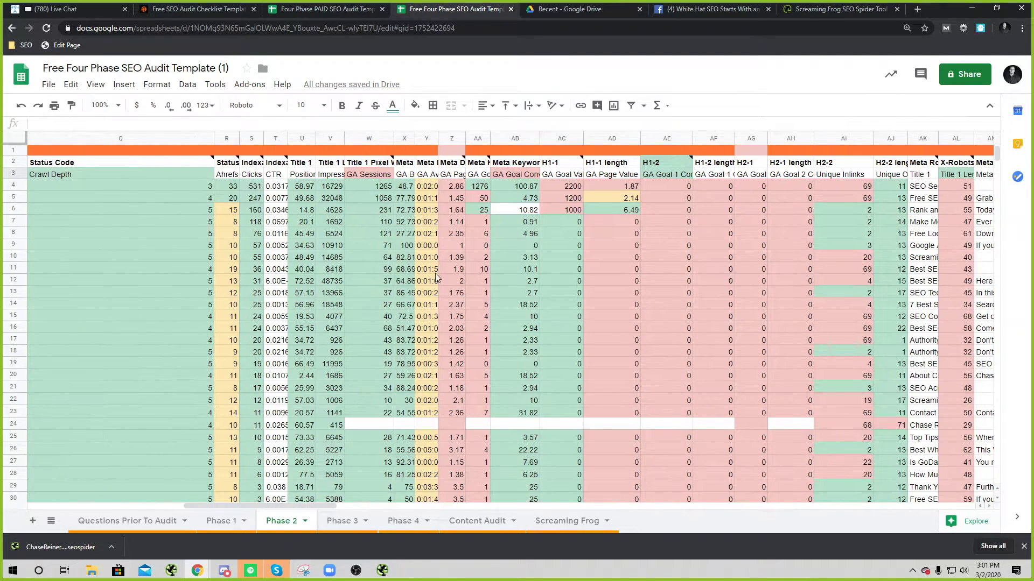
pyautogui.moveTo(205, 507); pyautogui.dragTo(183, 508)
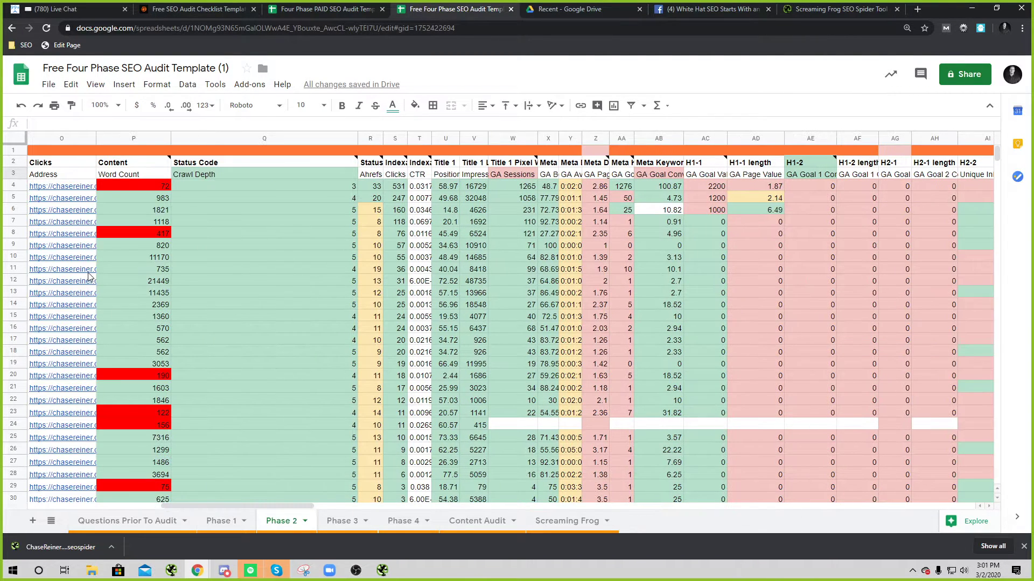
pyautogui.click(15, 174)
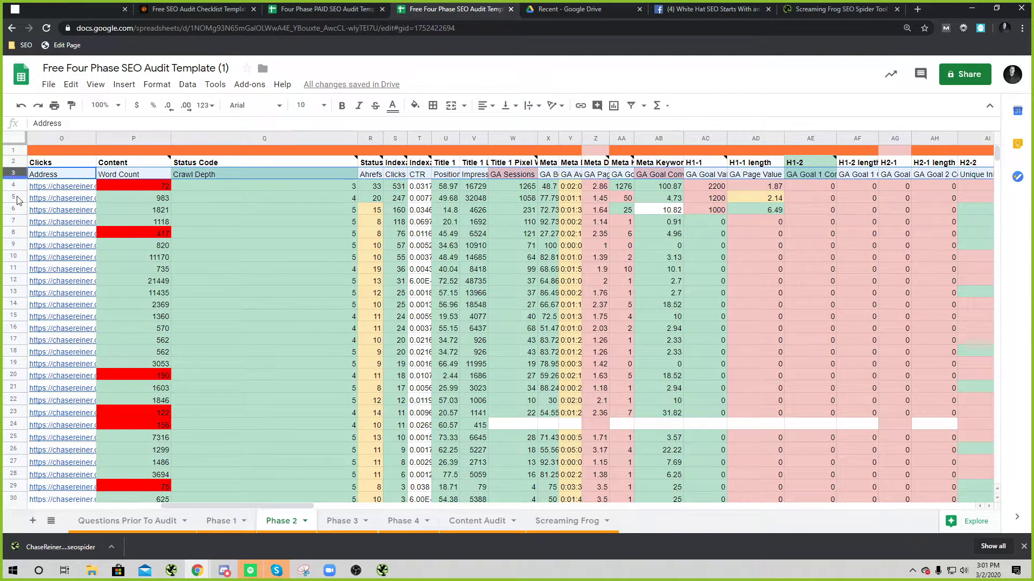
pyautogui.click(15, 162)
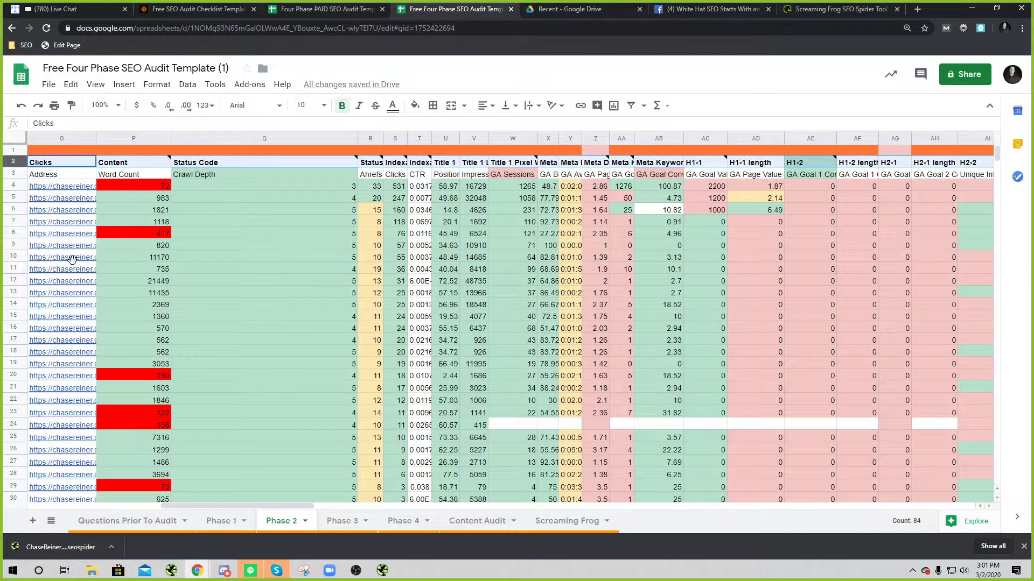
pyautogui.hotkey('ctrl', 'z')
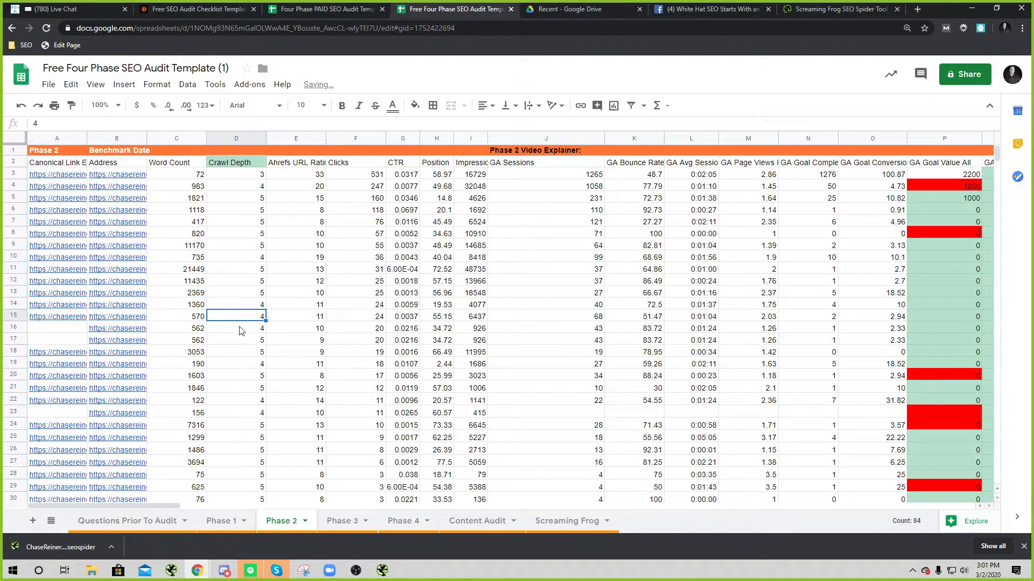
pyautogui.moveTo(117, 208)
pyautogui.click(165, 201)
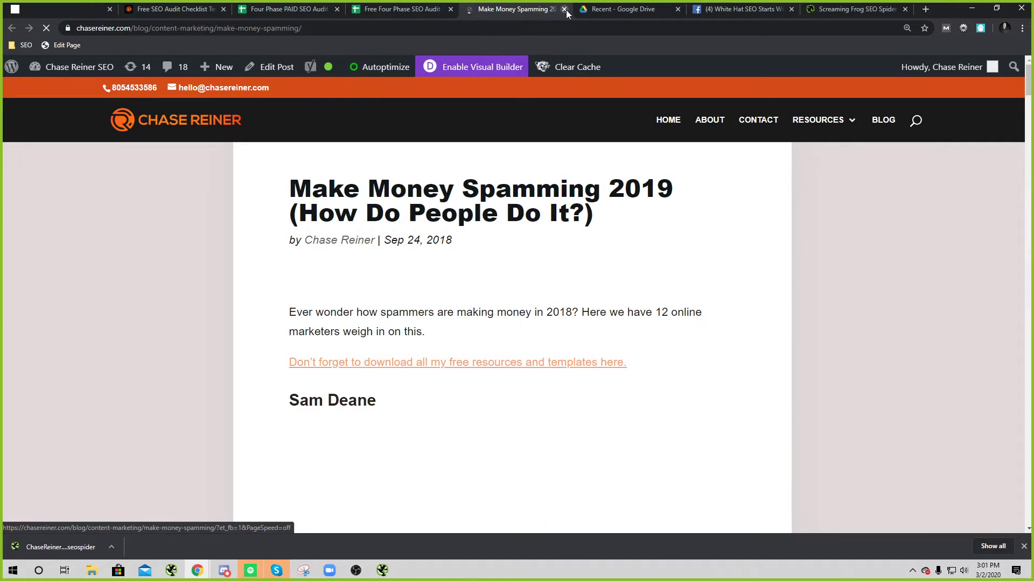
# Step: Close the blog page tab, check the Ahrefs URL rating in row 3, and open a blank tab
pyautogui.click(565, 9)
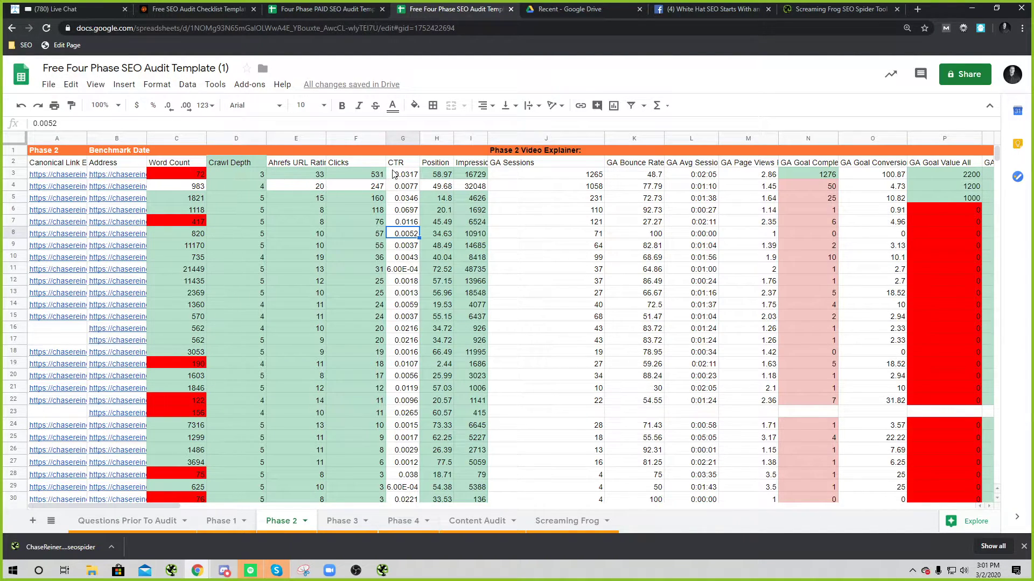
pyautogui.click(323, 177)
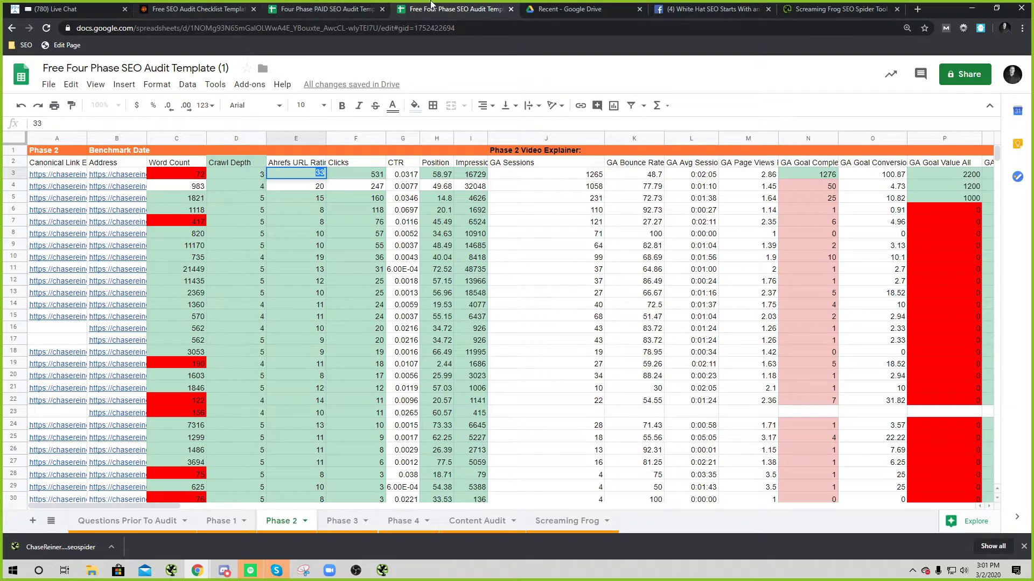
pyautogui.click(919, 8)
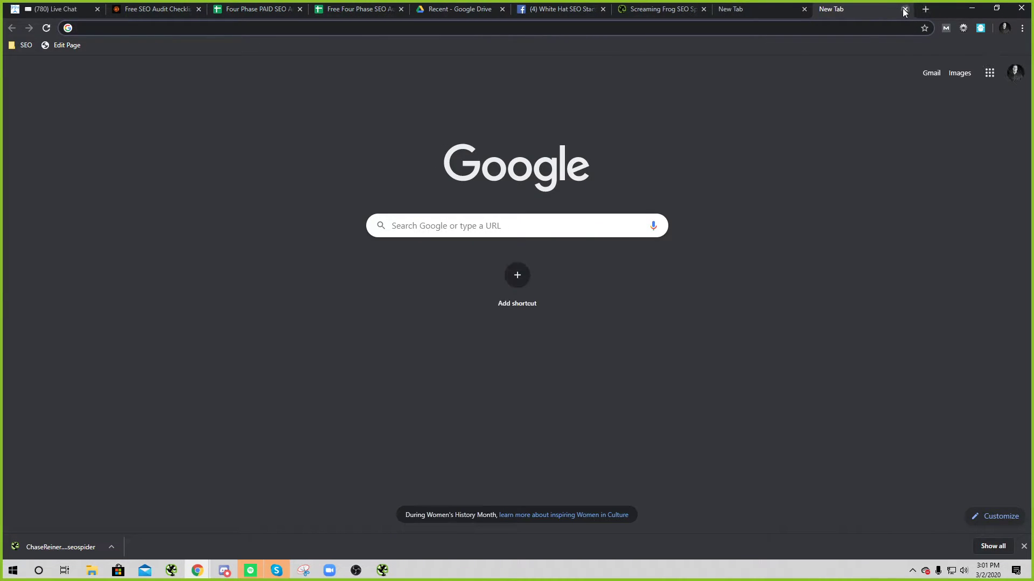
# Step: Load ahrefs, then reach the chasereiner.com Search Console overview through a 'search console' web search
pyautogui.write('ahrefs.co')
pyautogui.press('Return')
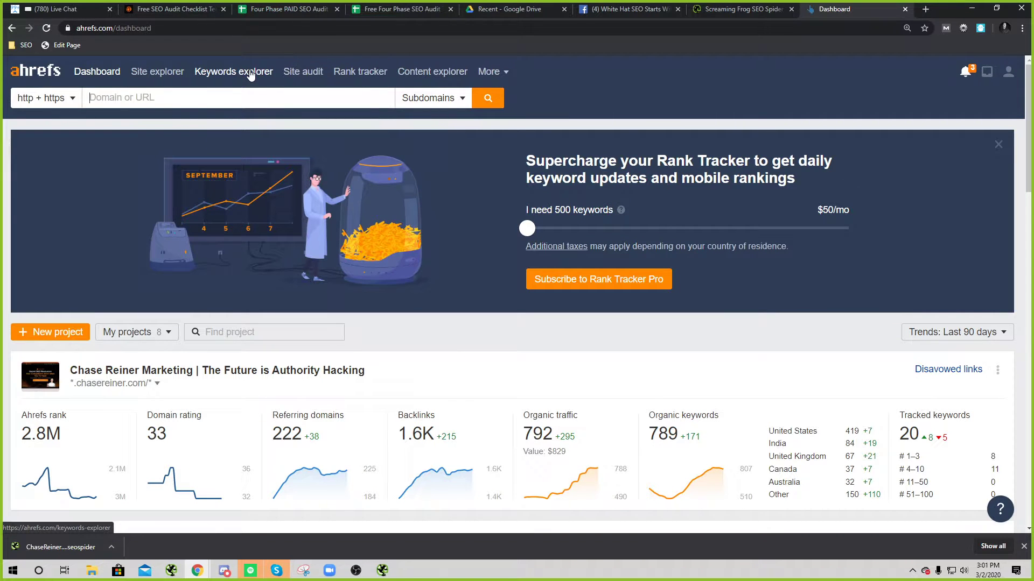
pyautogui.click(932, 11)
pyautogui.write('s')
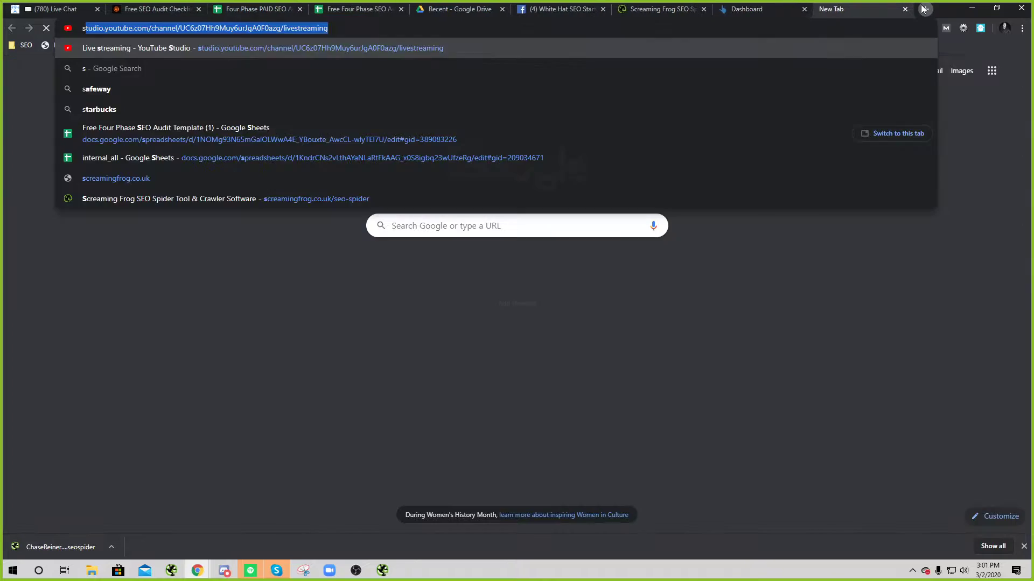
pyautogui.write('earch console')
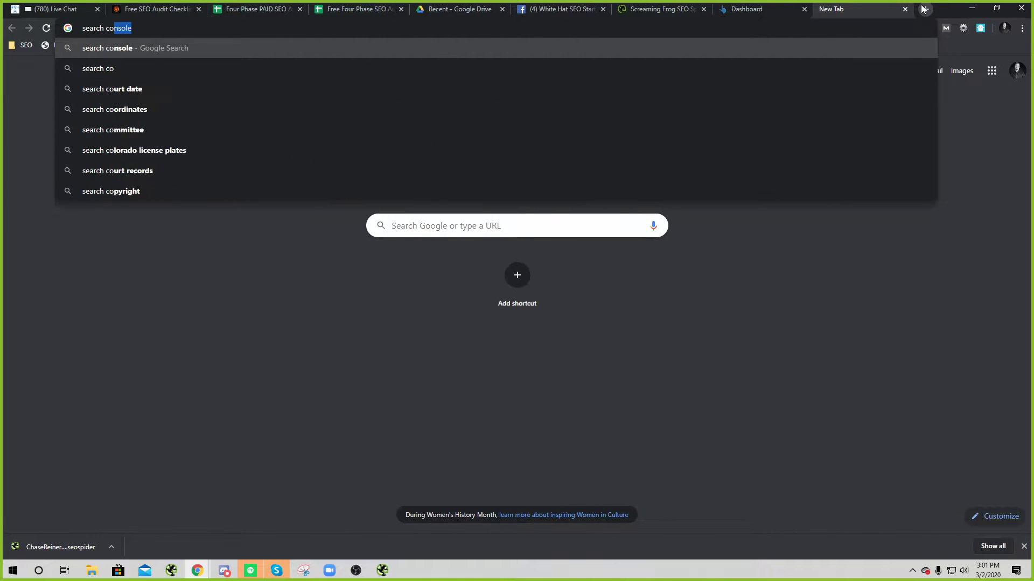
pyautogui.press('Return')
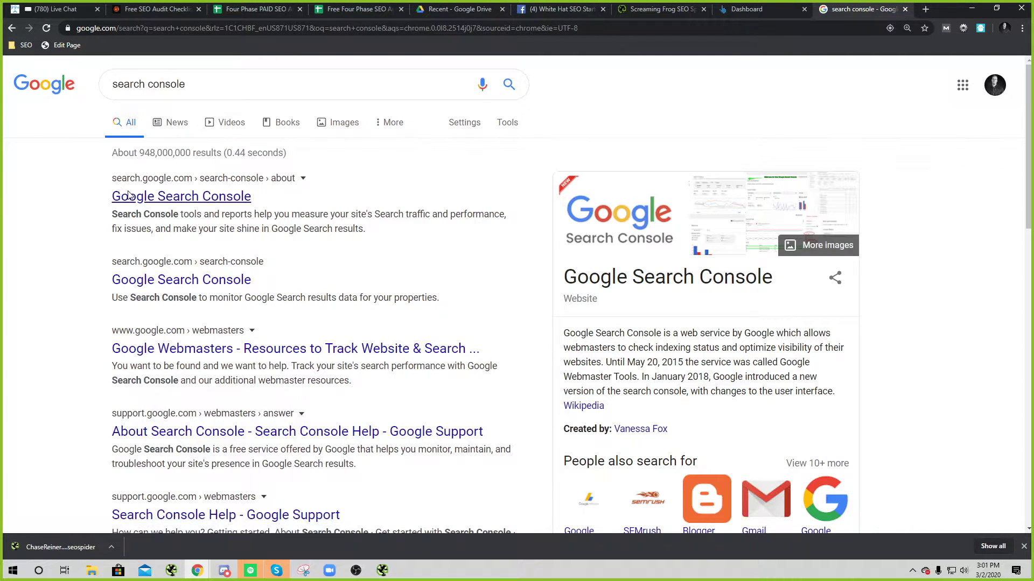
pyautogui.click(181, 196)
pyautogui.click(195, 389)
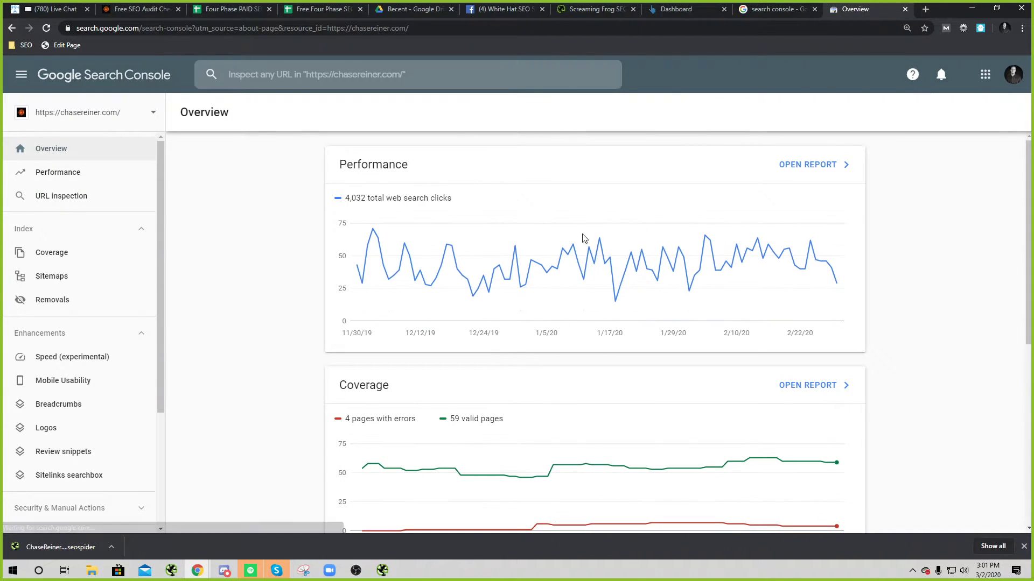
# Step: Open the full performance report and filter it to the homepage through the Pages view
pyautogui.click(792, 165)
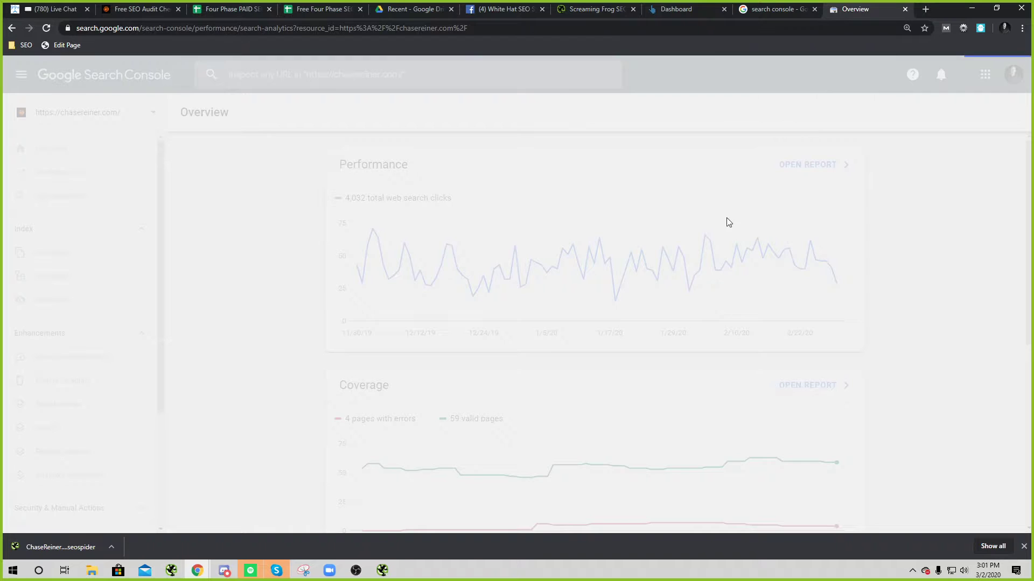
pyautogui.scroll(-3, 455, 253)
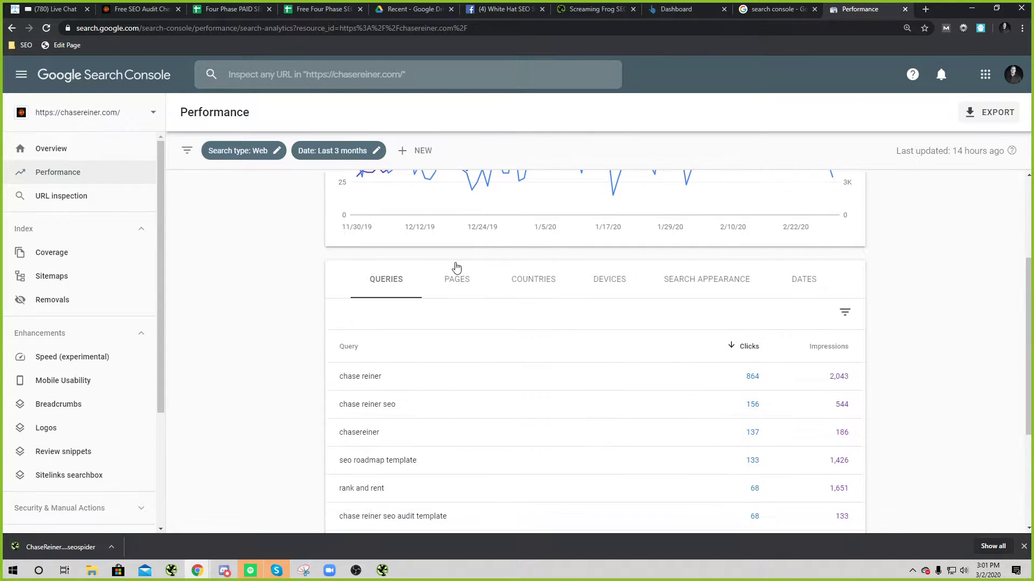
pyautogui.click(479, 289)
pyautogui.scroll(-4, 463, 285)
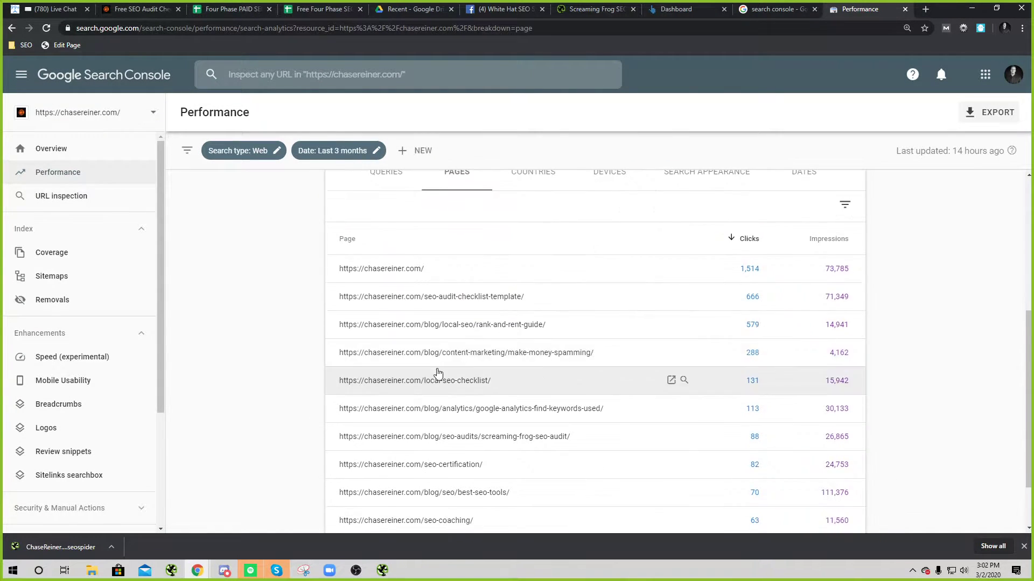
pyautogui.click(461, 274)
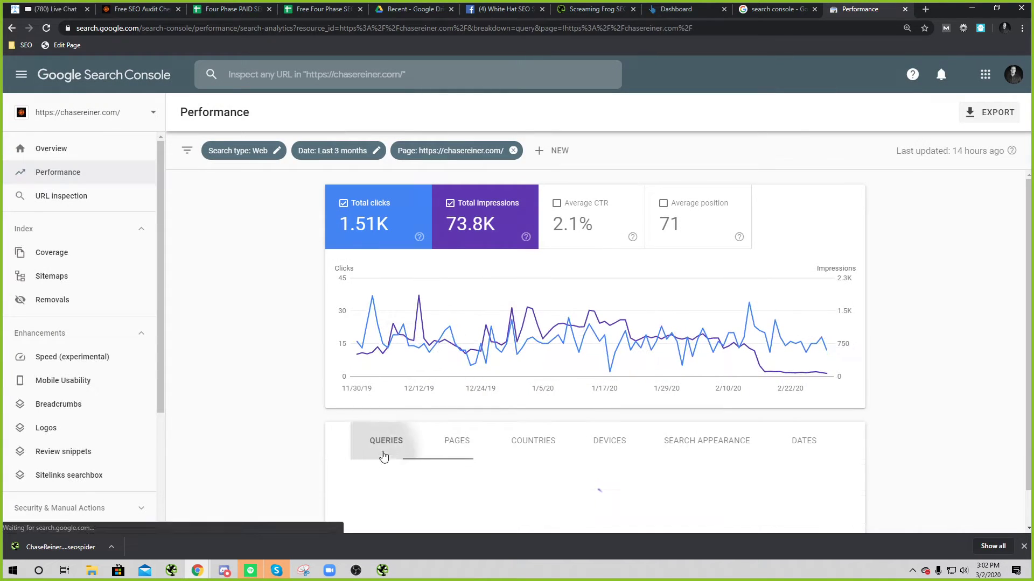
pyautogui.scroll(-1, 483, 335)
pyautogui.scroll(-5, 463, 328)
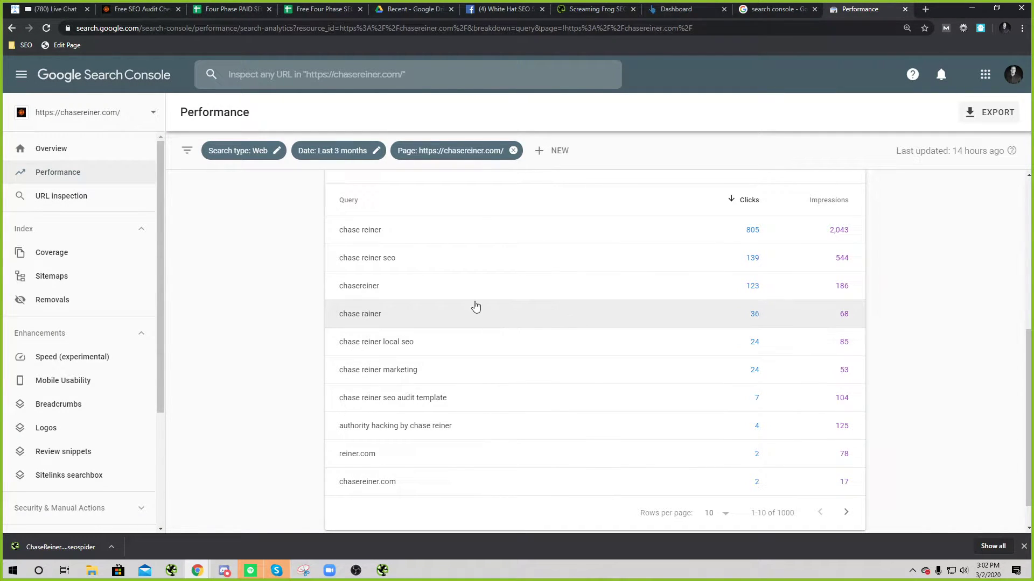
pyautogui.scroll(1, 485, 323)
pyautogui.scroll(-2, 484, 372)
pyautogui.moveTo(330, 393); pyautogui.dragTo(865, 403)
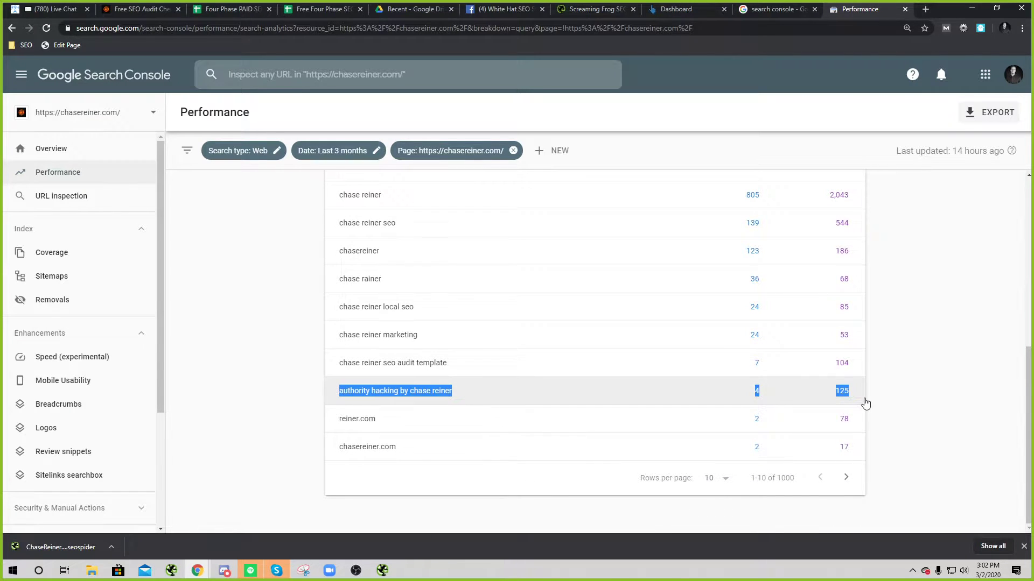
pyautogui.scroll(1, 868, 334)
pyautogui.scroll(6, 868, 335)
# Step: Add Average CTR and Average position to the report and select a homepage query
pyautogui.click(576, 215)
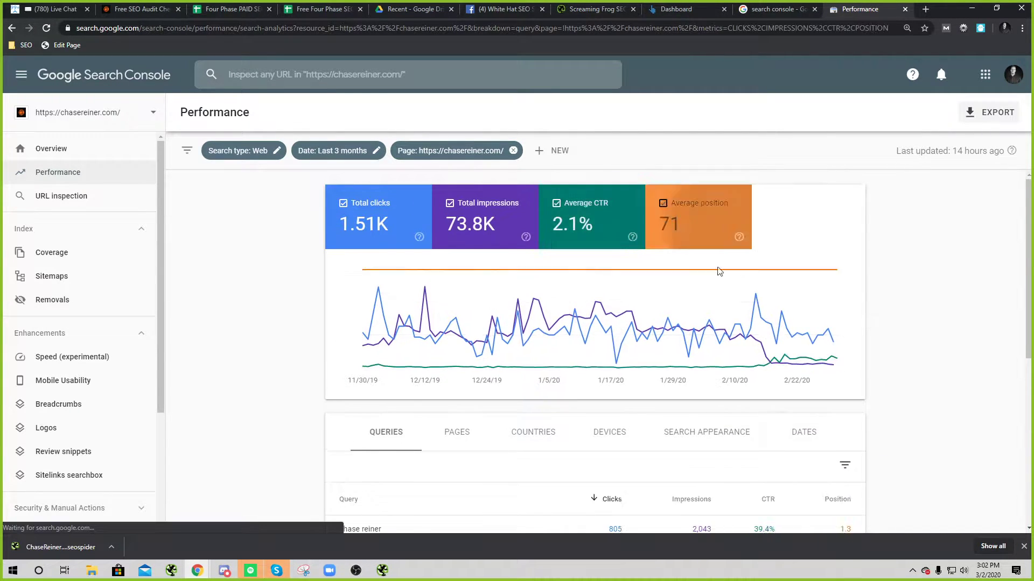
pyautogui.click(710, 226)
pyautogui.scroll(-4, 700, 259)
pyautogui.scroll(-2, 657, 329)
pyautogui.moveTo(328, 392); pyautogui.dragTo(485, 389)
pyautogui.hotkey('ctrl', 'c')
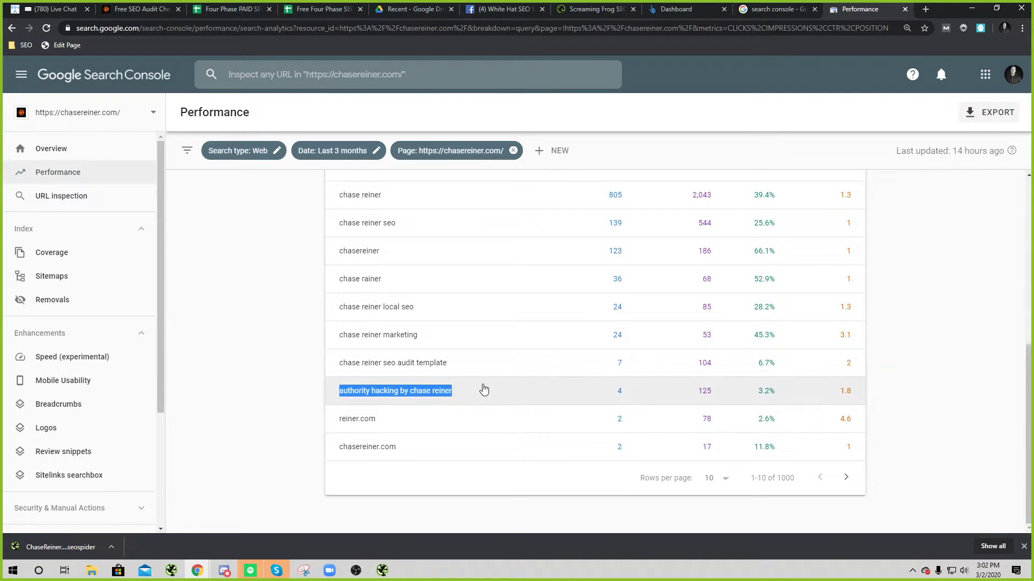
# Step: Look up the copied query in the ahrefs Keywords Explorer
pyautogui.click(680, 9)
pyautogui.click(233, 72)
pyautogui.hotkey('ctrl', 'v')
pyautogui.click(703, 343)
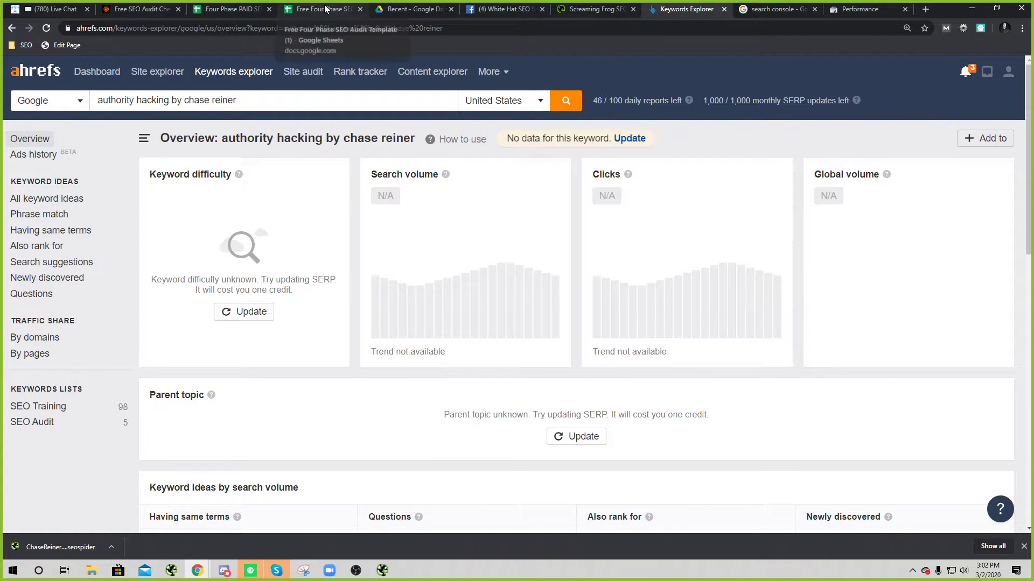
pyautogui.click(409, 9)
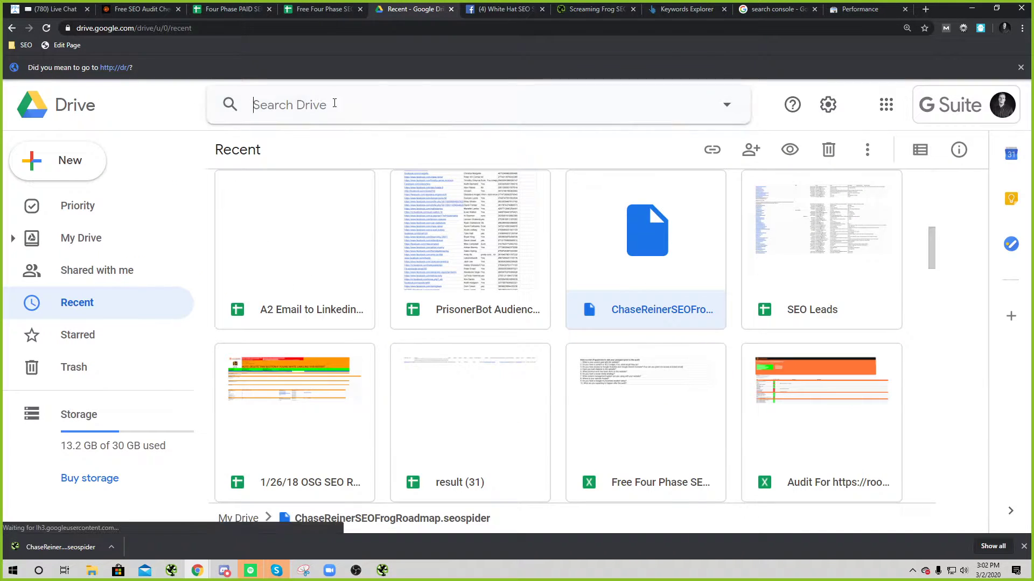
# Step: Search Drive for 'roof repair' and open the Four Phase Audit For RoofRepairSquad.com file in Sheets
pyautogui.click(346, 105)
pyautogui.write('roof repair')
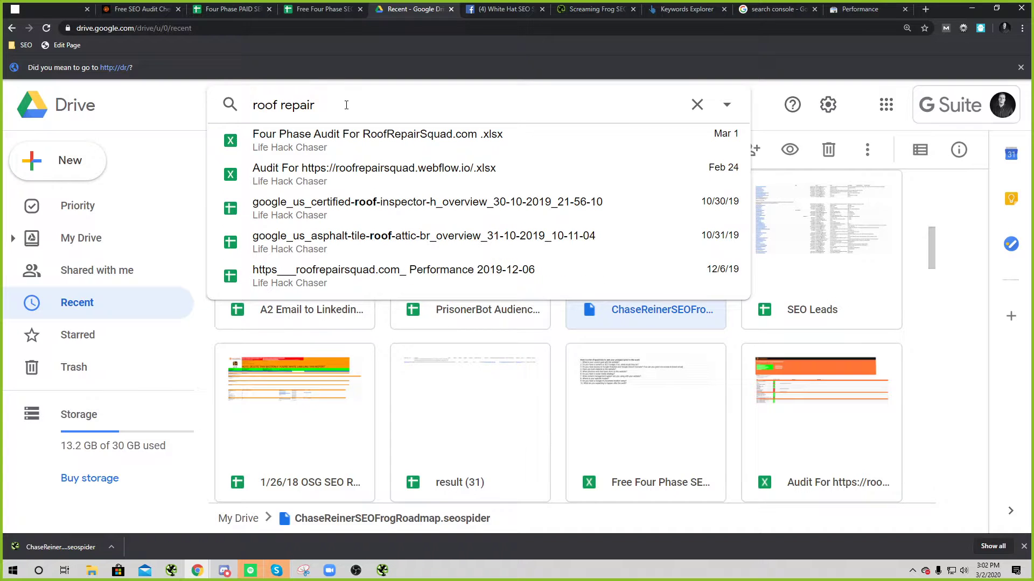
pyautogui.hotkey('ctrl', 'a')
pyautogui.write('roof repair')
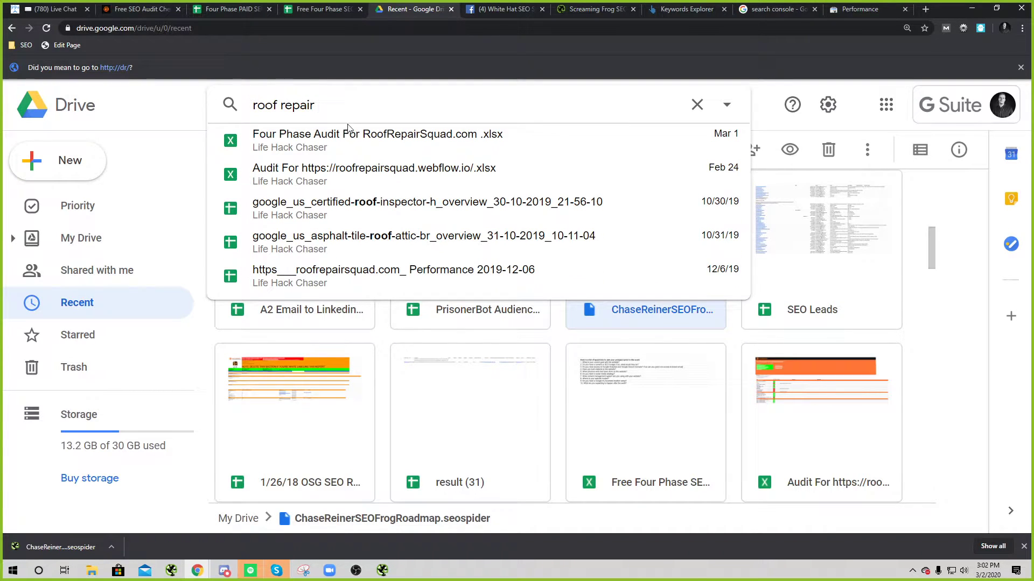
pyautogui.click(348, 129)
pyautogui.click(510, 106)
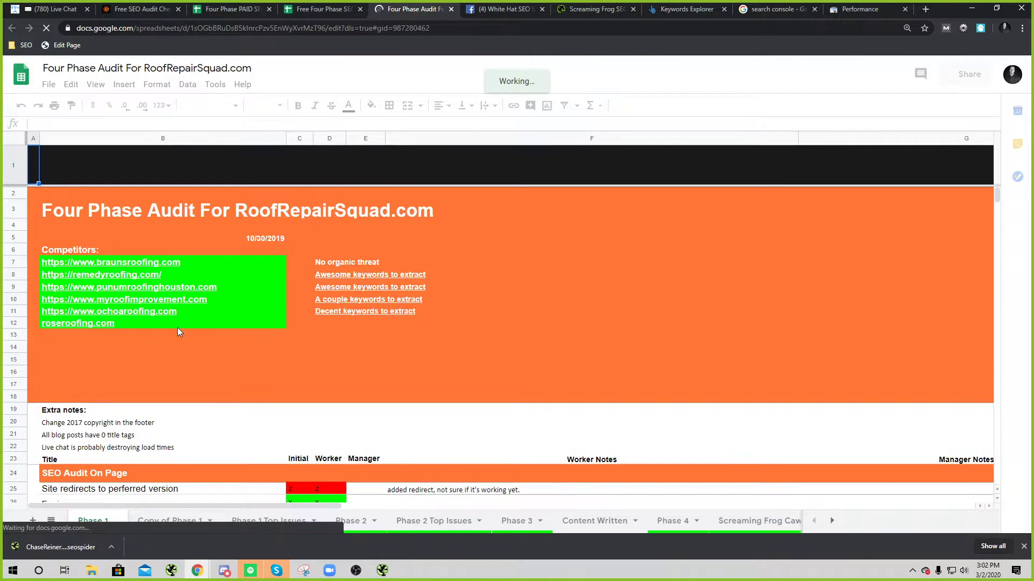
pyautogui.scroll(-3, 201, 385)
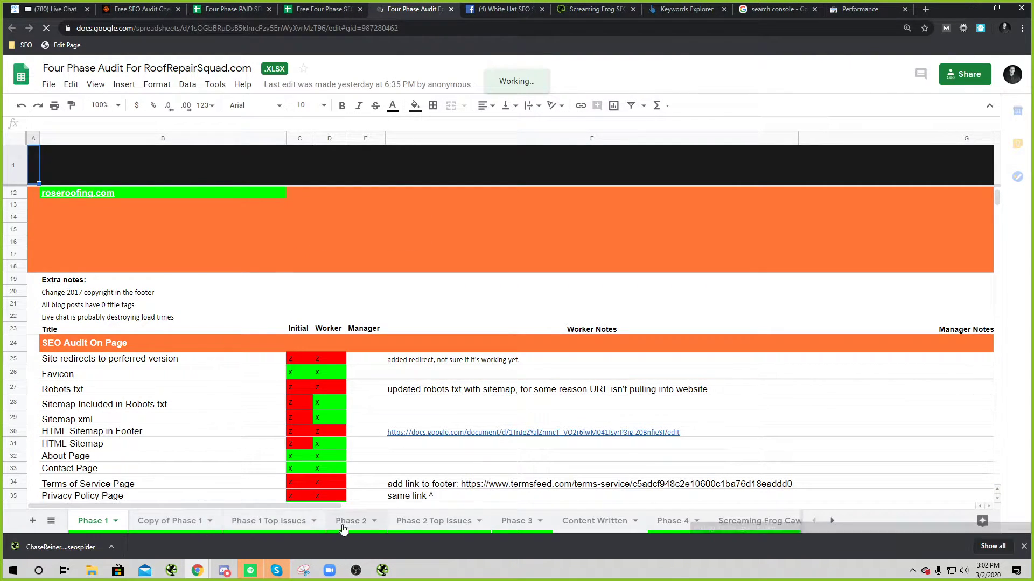
pyautogui.click(463, 522)
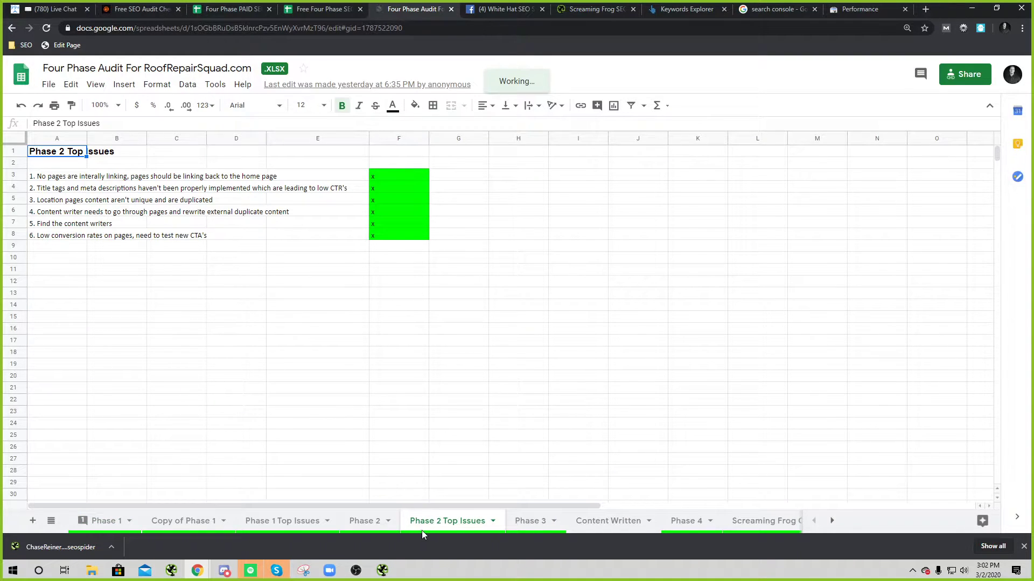
pyautogui.click(364, 521)
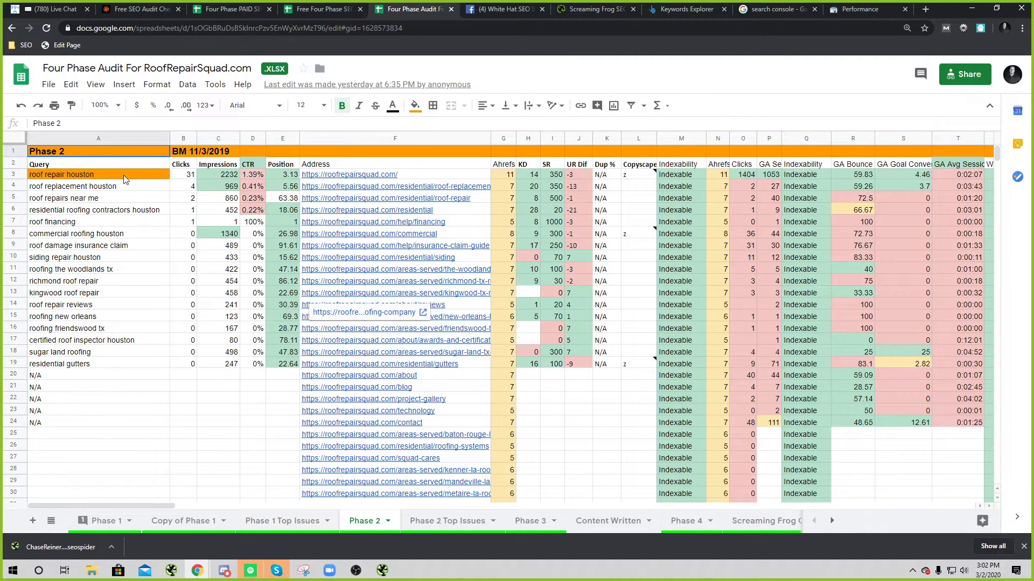
pyautogui.click(128, 177)
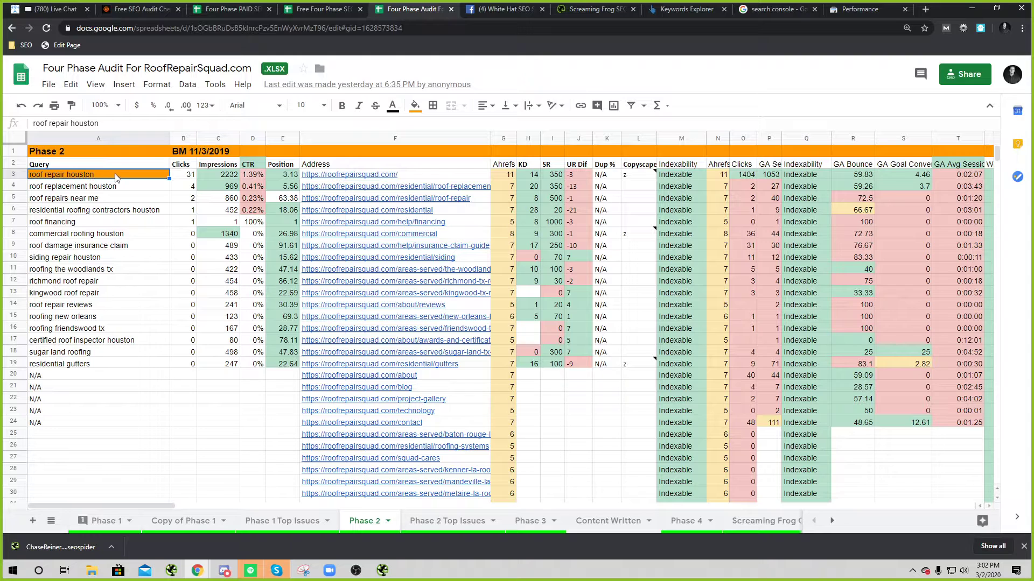
pyautogui.click(186, 178)
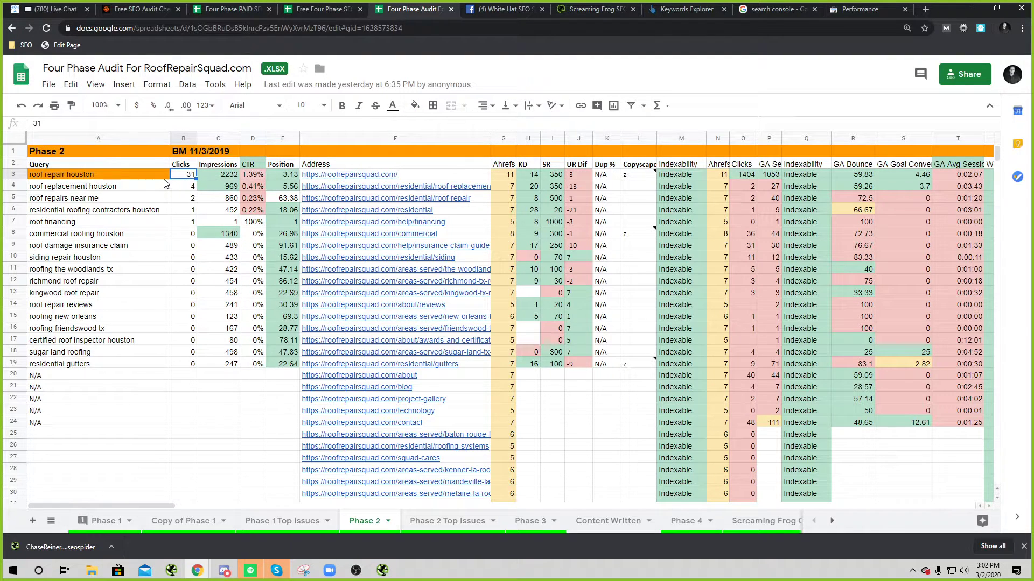
pyautogui.click(205, 178)
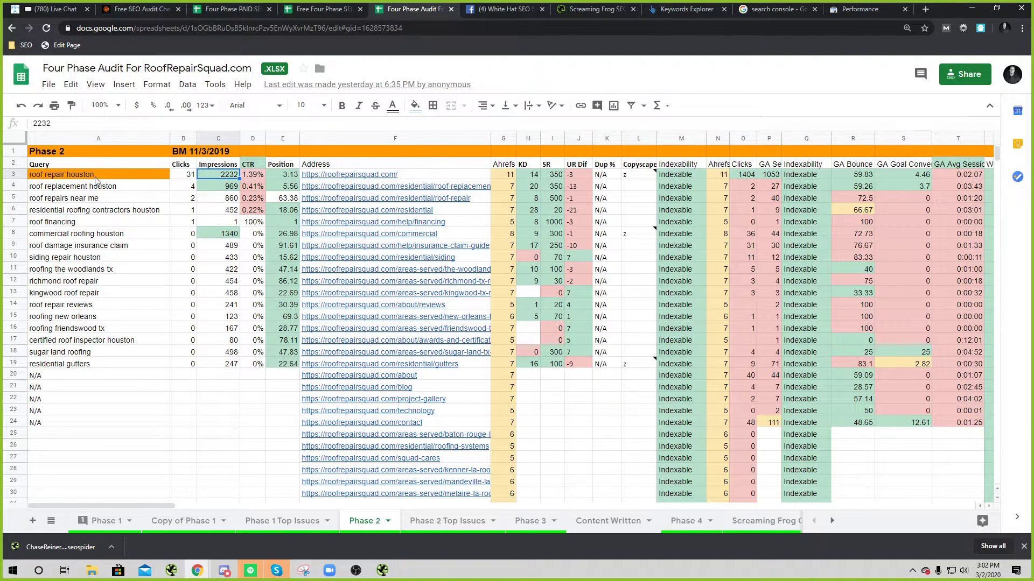
pyautogui.click(261, 179)
pyautogui.click(88, 178)
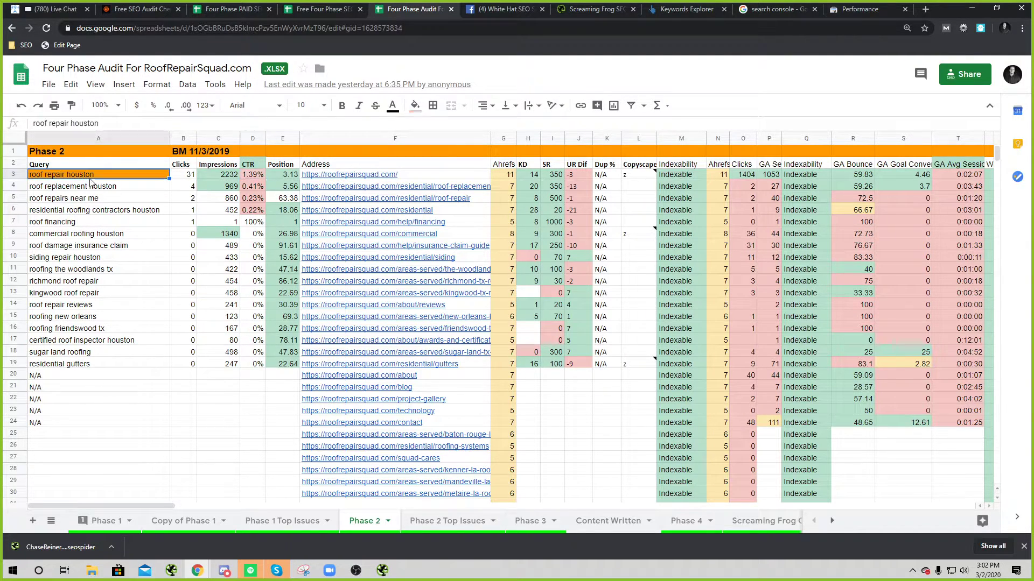
pyautogui.click(283, 176)
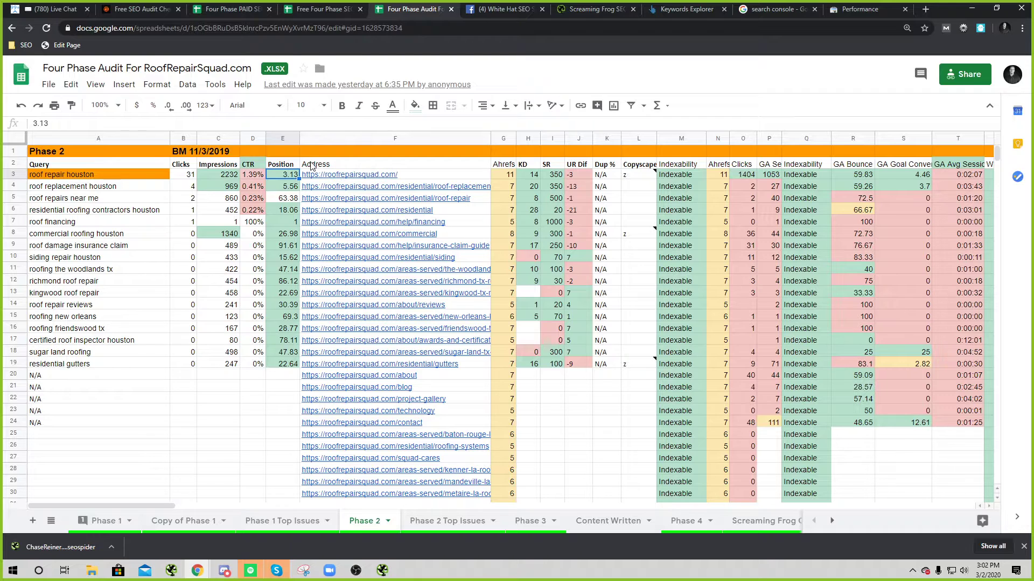
pyautogui.click(113, 178)
pyautogui.click(508, 176)
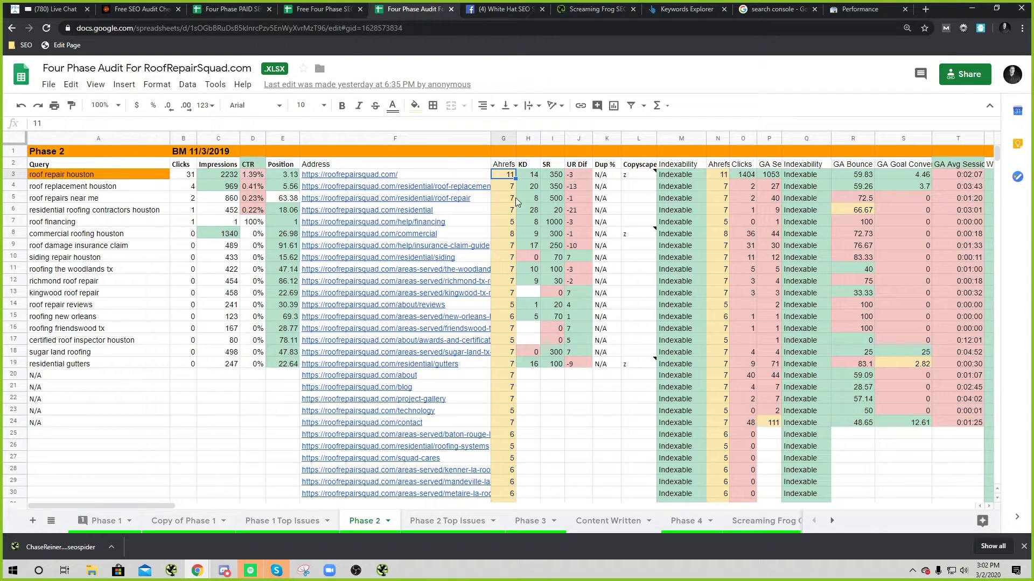
pyautogui.doubleClick(509, 179)
pyautogui.click(531, 175)
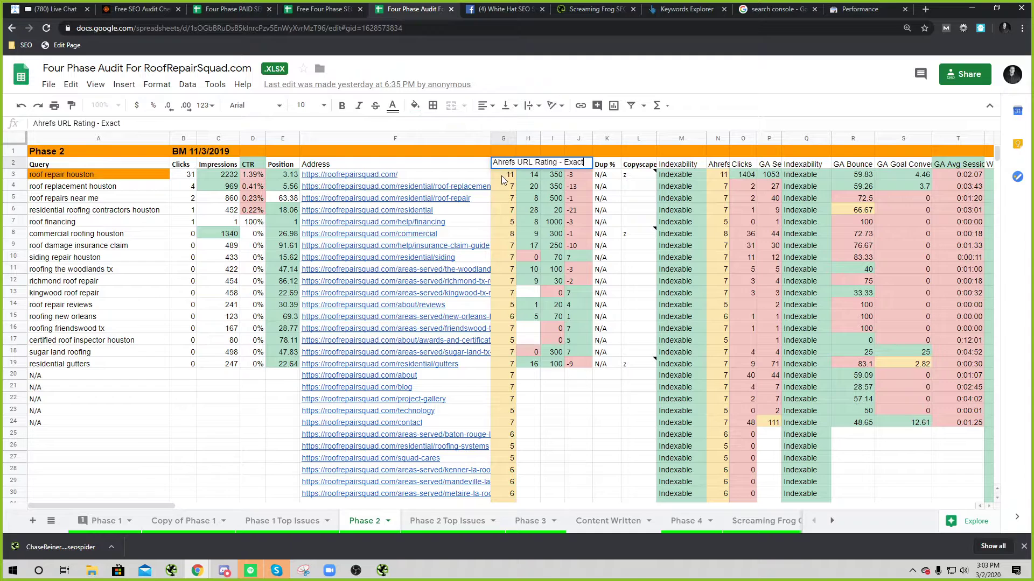
pyautogui.click(524, 187)
pyautogui.click(531, 176)
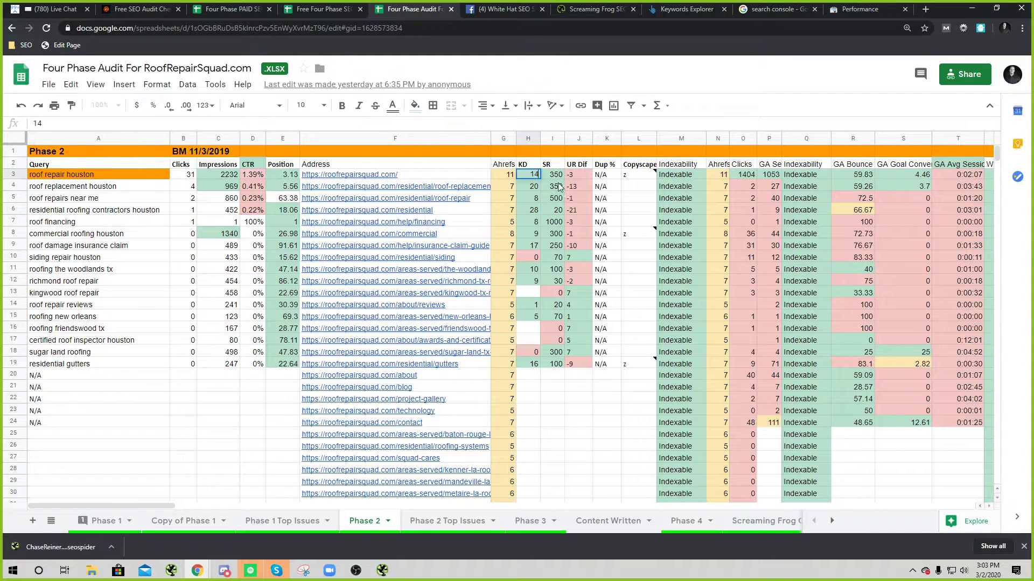
pyautogui.click(560, 177)
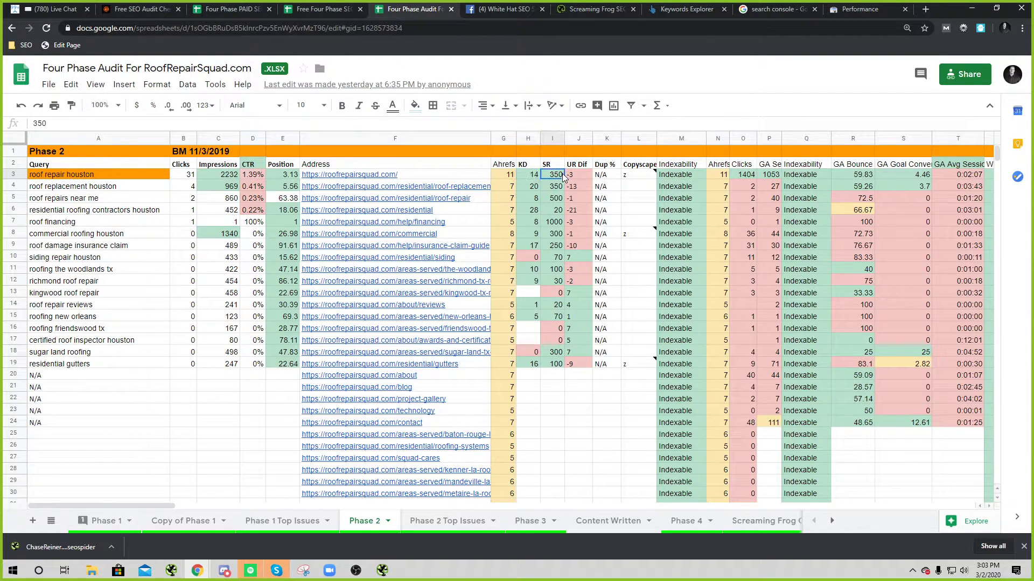
pyautogui.click(571, 177)
pyautogui.press('Down')
pyautogui.press('Down')
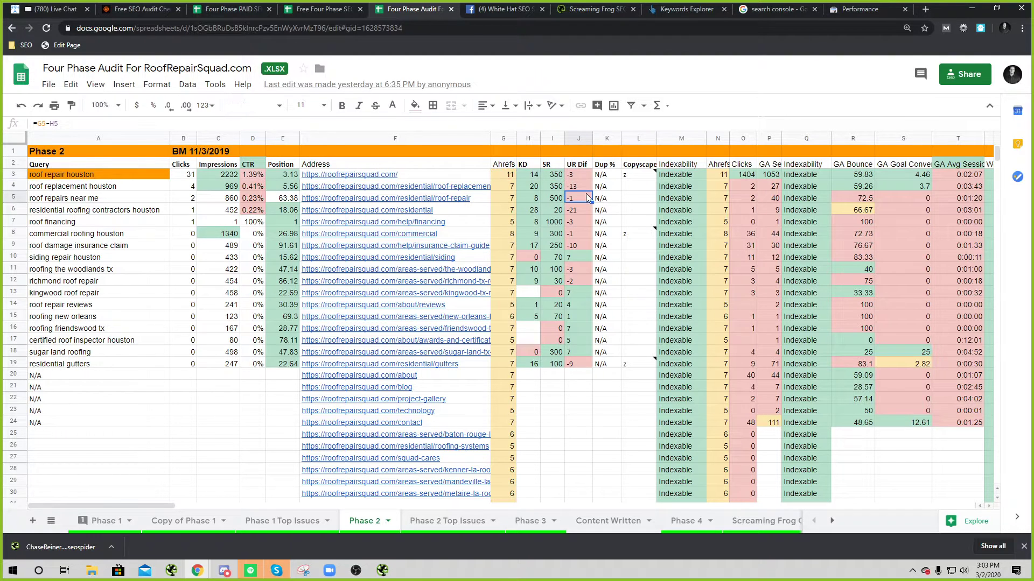
pyautogui.click(506, 177)
pyautogui.click(534, 177)
pyautogui.click(639, 177)
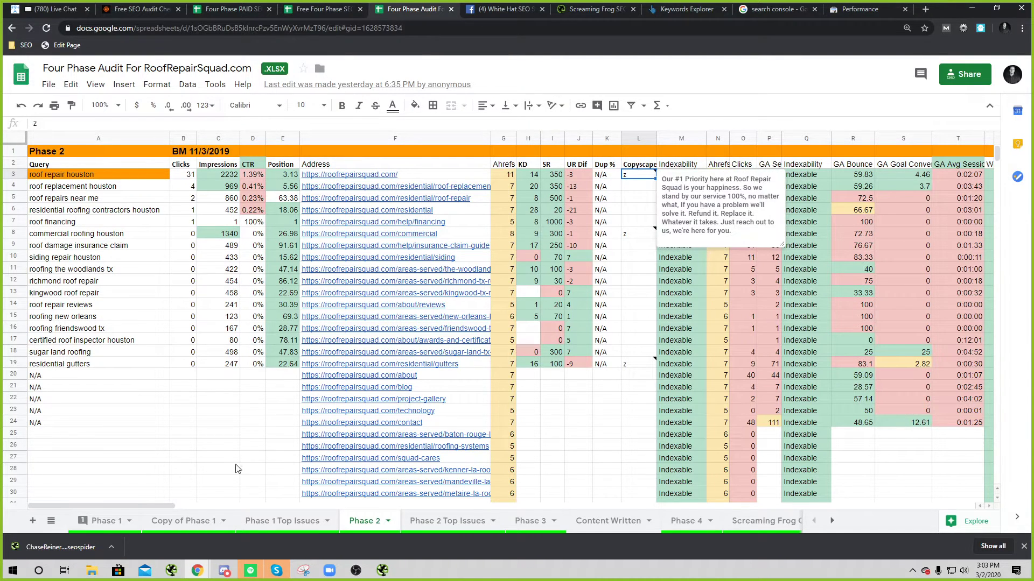
# Step: Review the example audit's bounce rate, goal conversions, session time, unique inlinks and Ahrefs value 8
pyautogui.moveTo(145, 505); pyautogui.dragTo(233, 501)
pyautogui.click(295, 174)
pyautogui.click(351, 175)
pyautogui.click(409, 174)
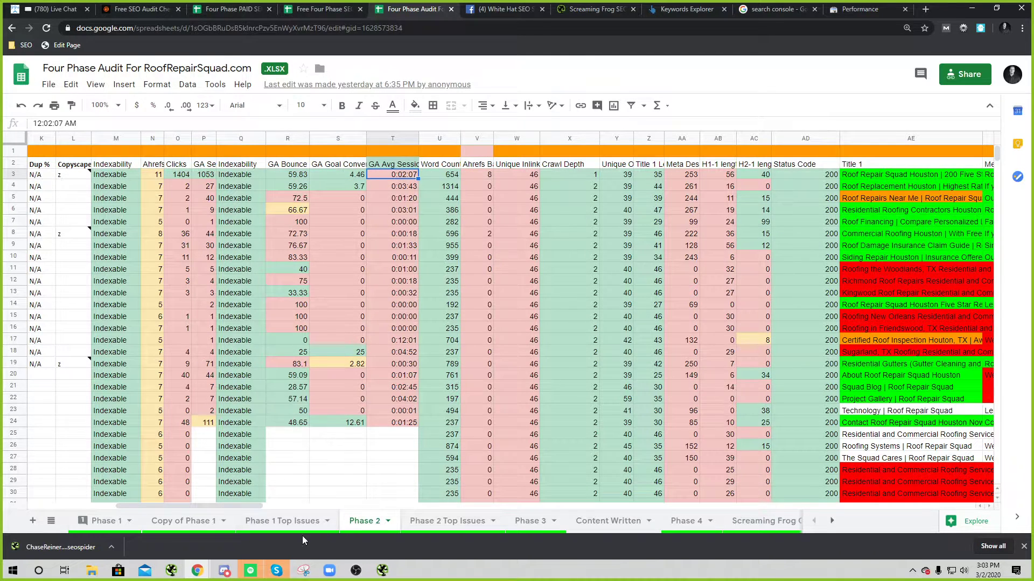
pyautogui.click(513, 186)
pyautogui.click(489, 178)
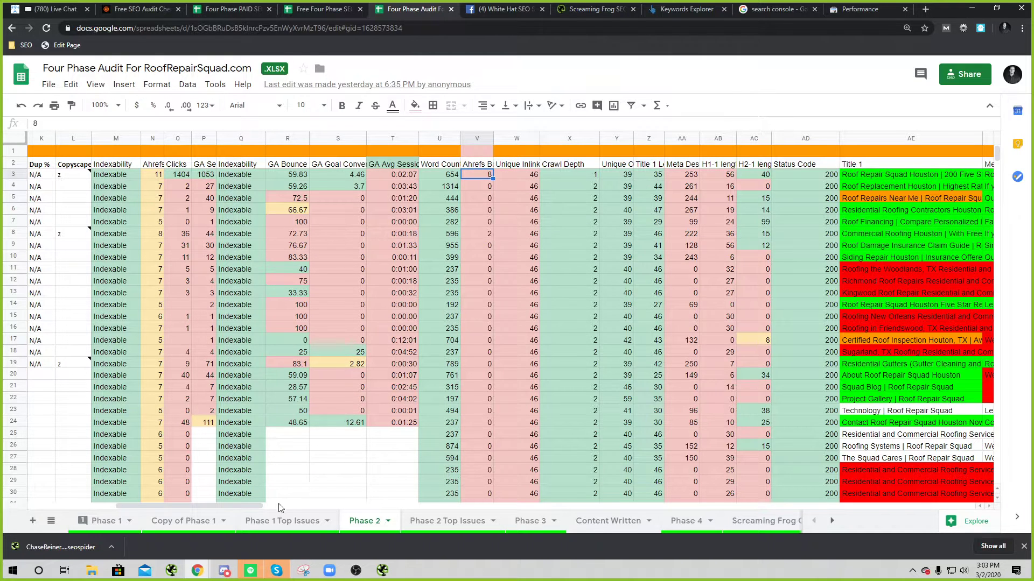
pyautogui.moveTo(254, 503); pyautogui.dragTo(363, 484)
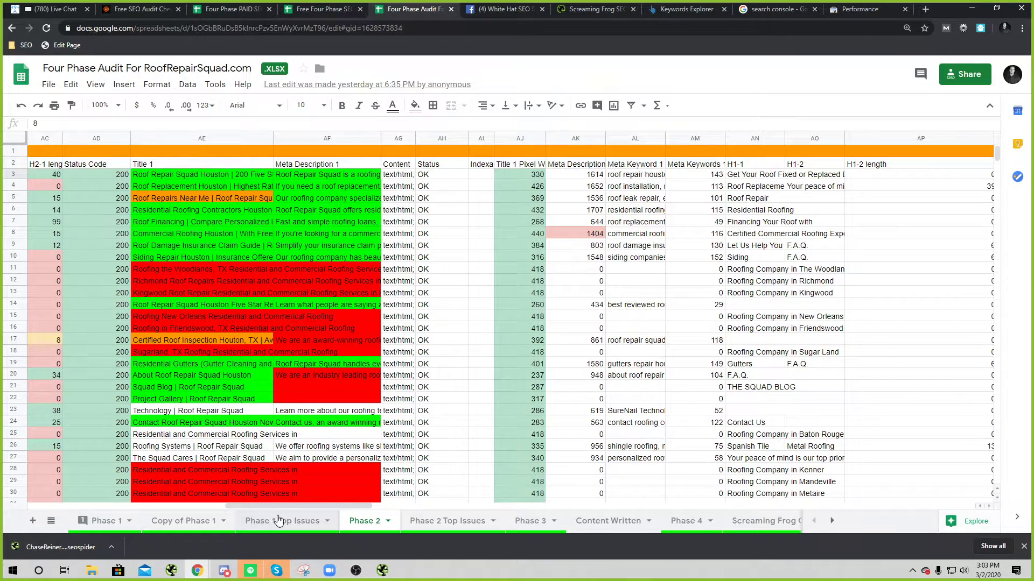
pyautogui.moveTo(298, 506); pyautogui.dragTo(90, 444)
pyautogui.click(448, 166)
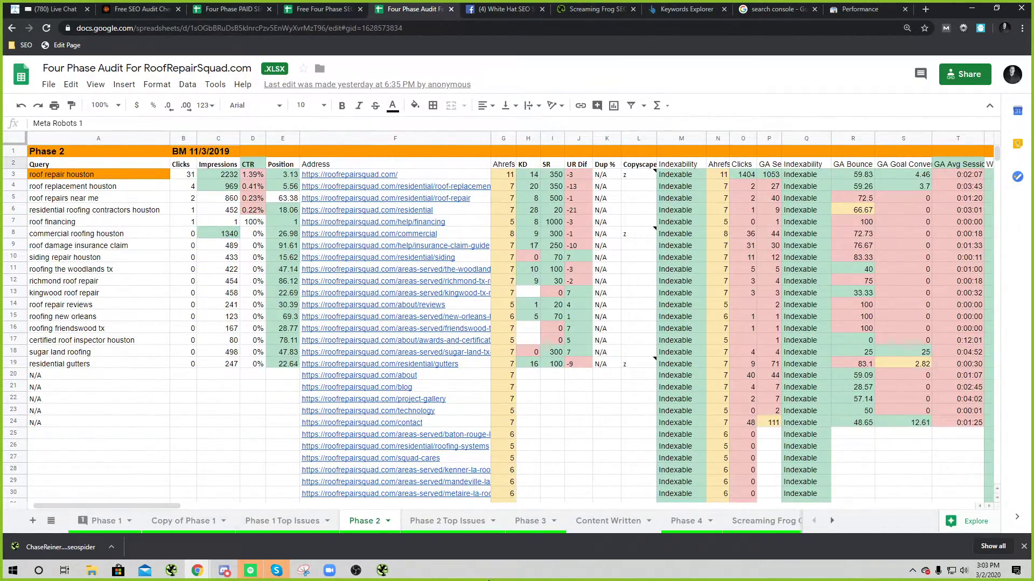
# Step: Bring up and minimize Screaming Frog, then switch to the Free SEO Audit Checklist tab
pyautogui.click(383, 570)
pyautogui.click(969, 6)
pyautogui.click(153, 9)
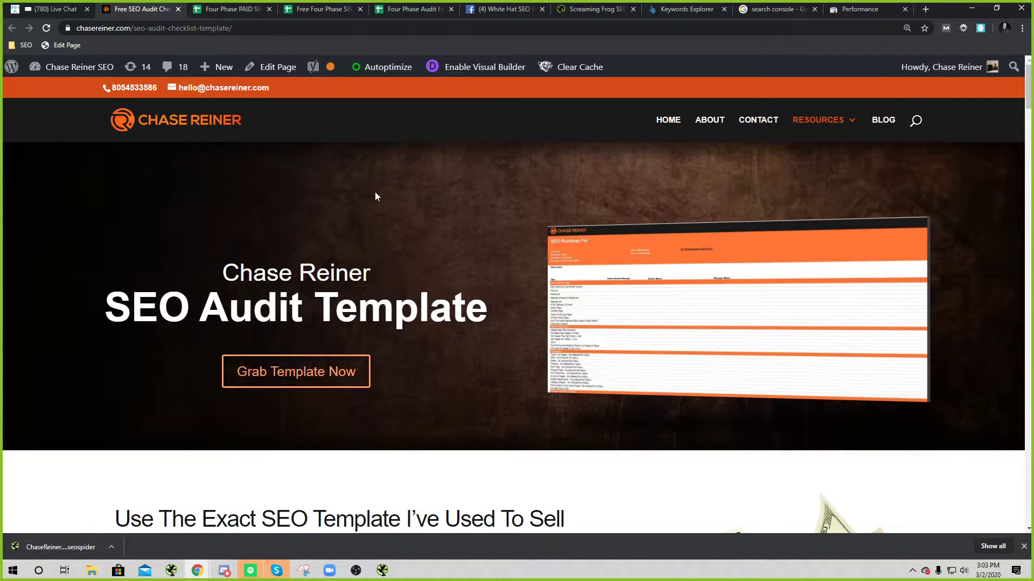
# Step: Change the site address path to 'paid-seo-audit-template' and load that page
pyautogui.click(401, 31)
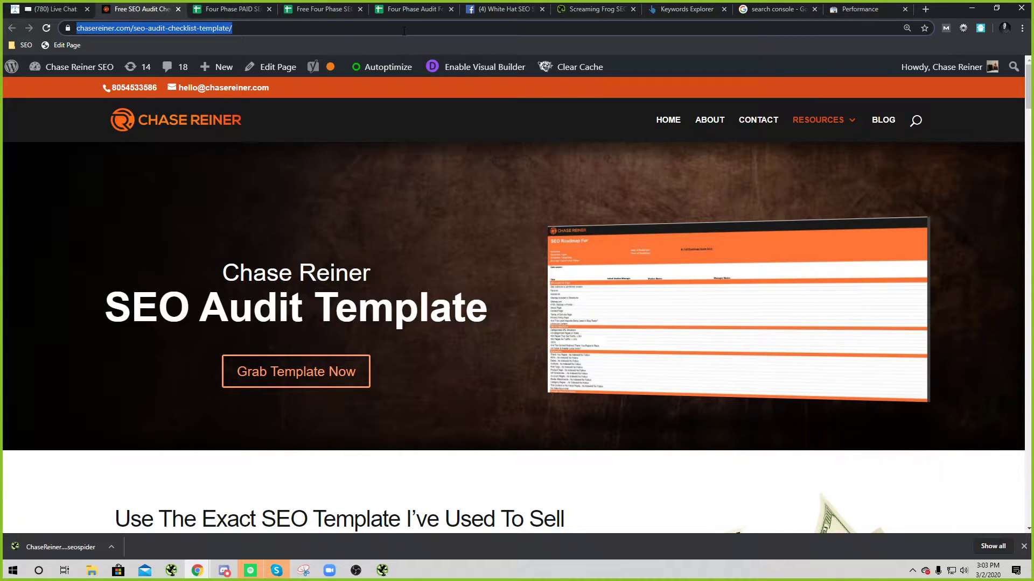
pyautogui.press('End')
pyautogui.press('BackSpace')
pyautogui.press('BackSpace')
pyautogui.press('BackSpace')
pyautogui.press('BackSpace')
pyautogui.press('BackSpace')
pyautogui.press('BackSpace')
pyautogui.press('BackSpace')
pyautogui.press('BackSpace')
pyautogui.press('BackSpace')
pyautogui.press('BackSpace')
pyautogui.press('BackSpace')
pyautogui.press('BackSpace')
pyautogui.press('BackSpace')
pyautogui.press('BackSpace')
pyautogui.press('BackSpace')
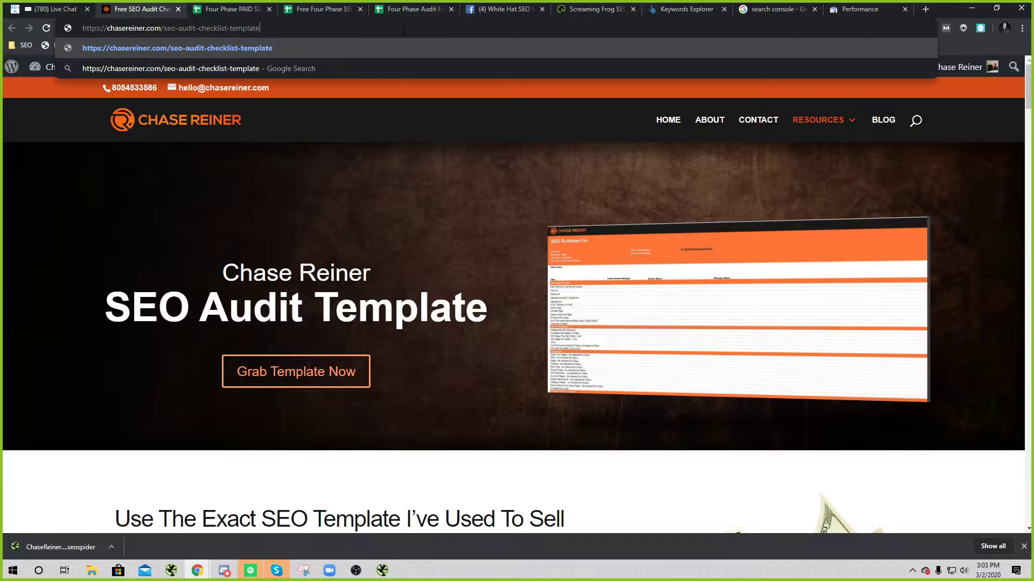
pyautogui.press('BackSpace')
pyautogui.press('BackSpace')
pyautogui.press('BackSpace')
pyautogui.press('BackSpace')
pyautogui.press('BackSpace')
pyautogui.press('BackSpace')
pyautogui.press('BackSpace')
pyautogui.press('BackSpace')
pyautogui.press('BackSpace')
pyautogui.press('BackSpace')
pyautogui.press('BackSpace')
pyautogui.press('BackSpace')
pyautogui.press('BackSpace')
pyautogui.press('BackSpace')
pyautogui.write('paid-s')
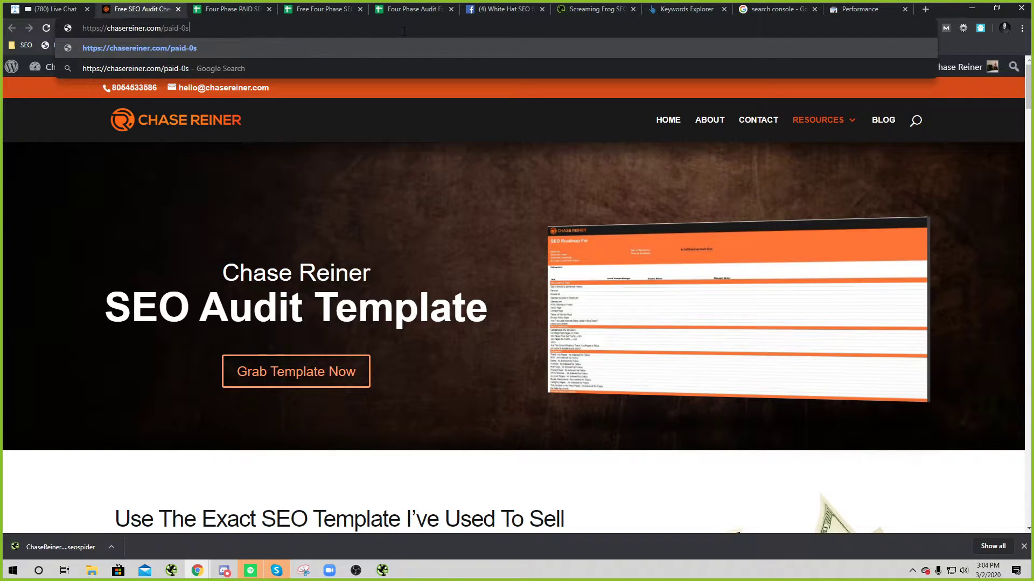
pyautogui.write('eo-audit-tem')
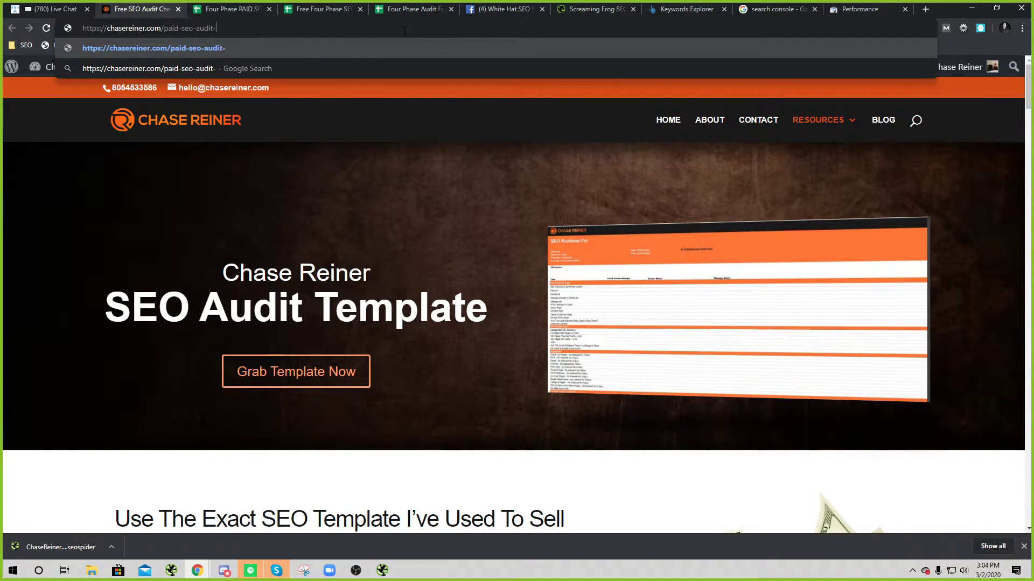
pyautogui.write('plate')
pyautogui.press('Return')
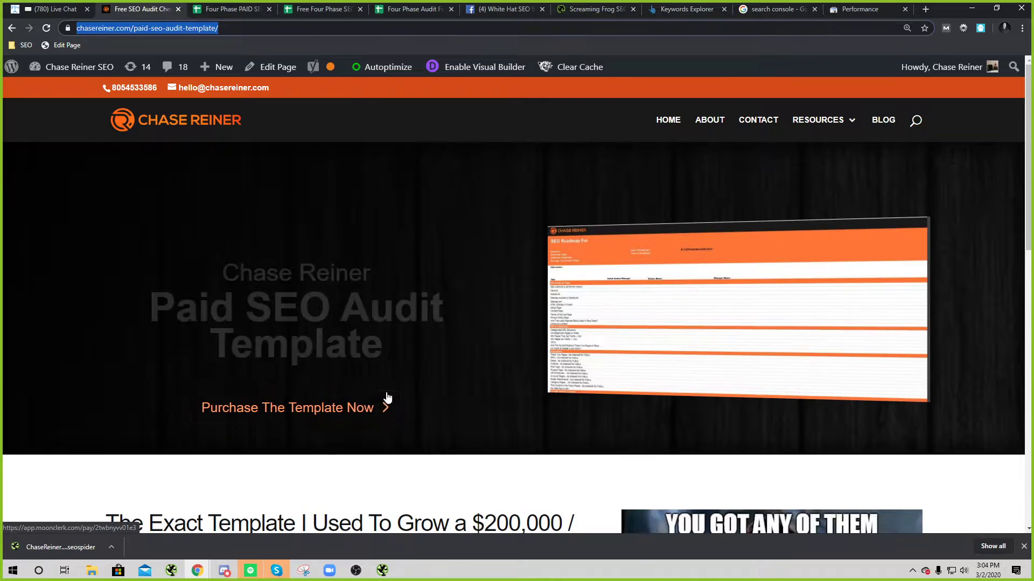
pyautogui.scroll(-4, 409, 410)
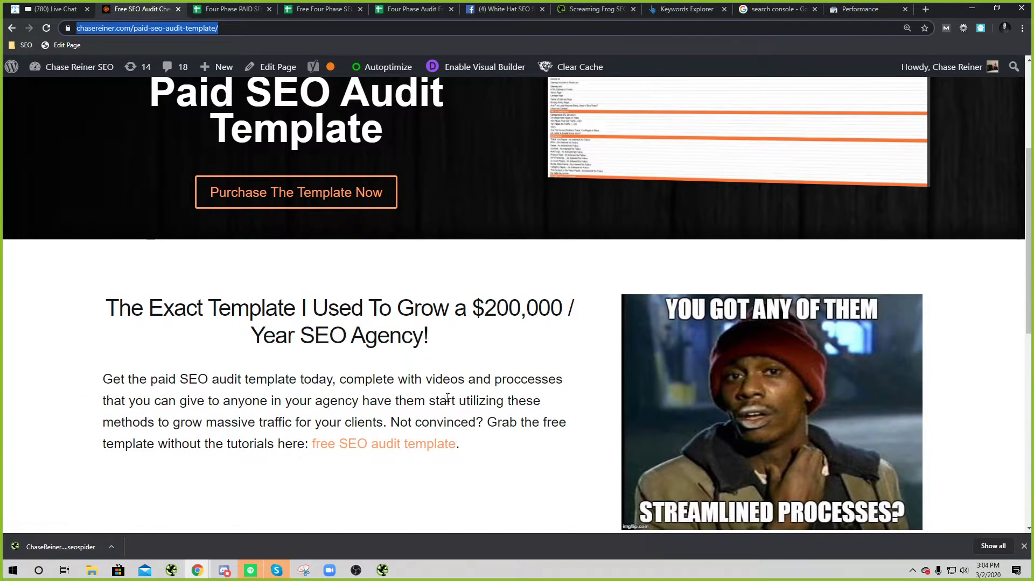
pyautogui.scroll(2, 425, 372)
pyautogui.scroll(-3, 473, 323)
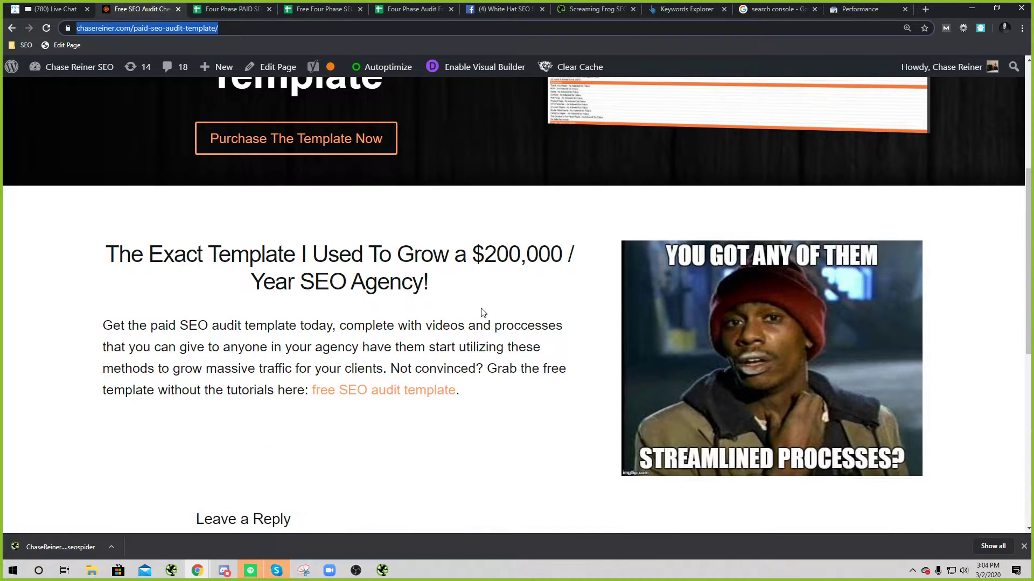
pyautogui.scroll(4, 480, 312)
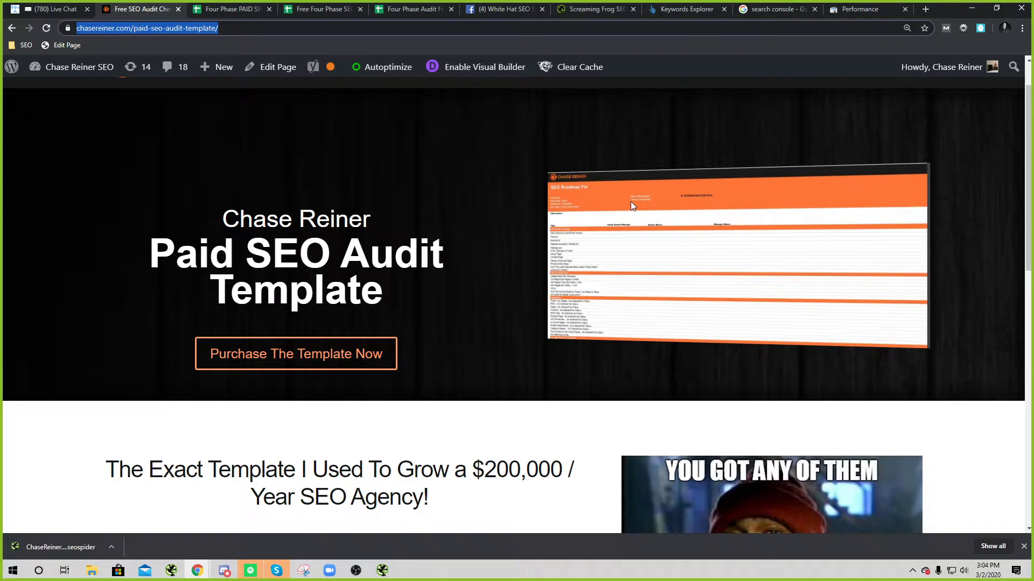
# Step: Highlight the Paid SEO Audit Template heading to read it
pyautogui.tripleClick(404, 272)
pyautogui.click(488, 262)
pyautogui.tripleClick(401, 264)
pyautogui.click(425, 296)
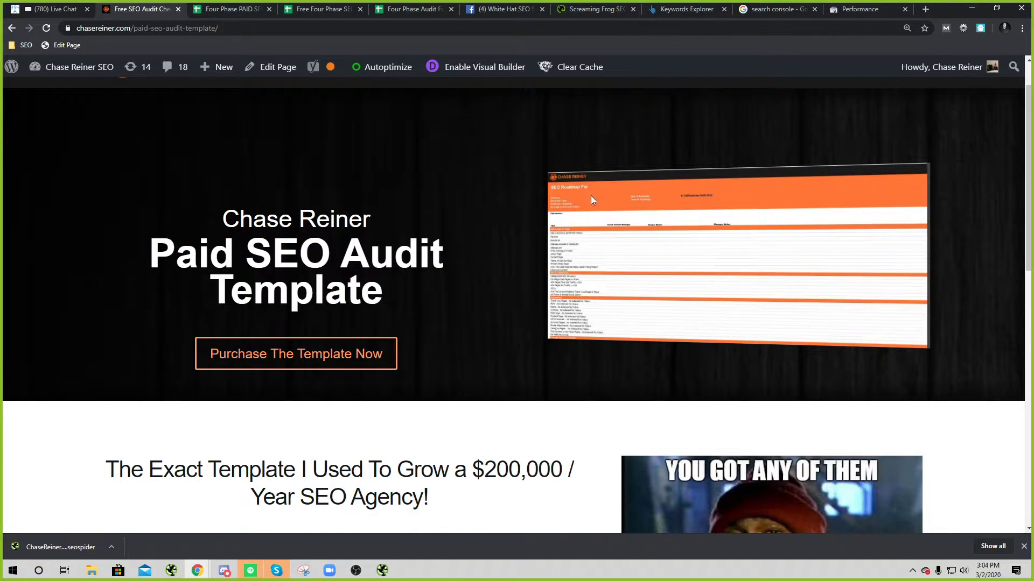
# Step: Follow 'Purchase The Template Now' through the MoonClerk checkout to the Teachable course and its lesson list
pyautogui.click(327, 349)
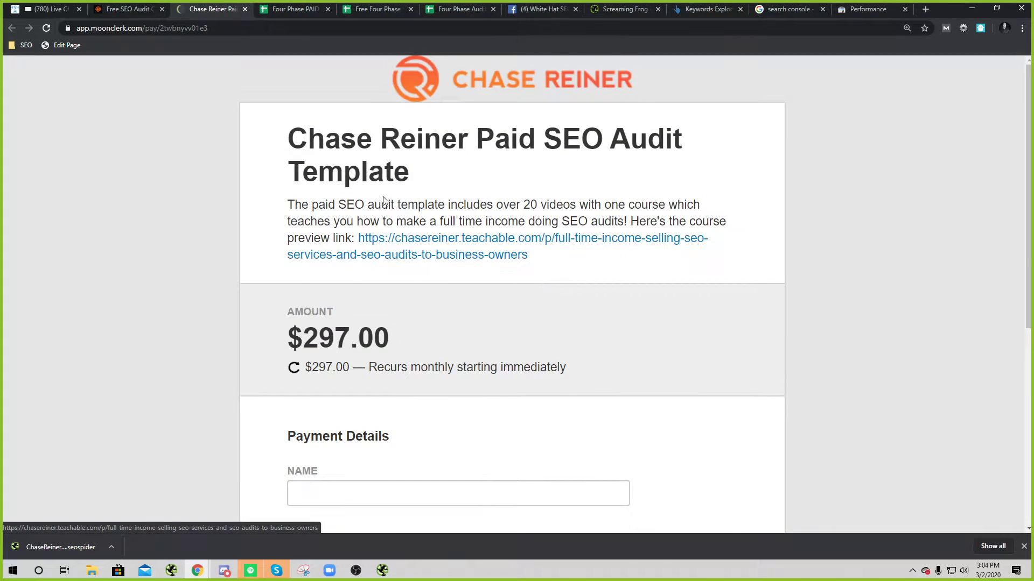
pyautogui.moveTo(502, 205); pyautogui.dragTo(718, 207)
pyautogui.click(454, 205)
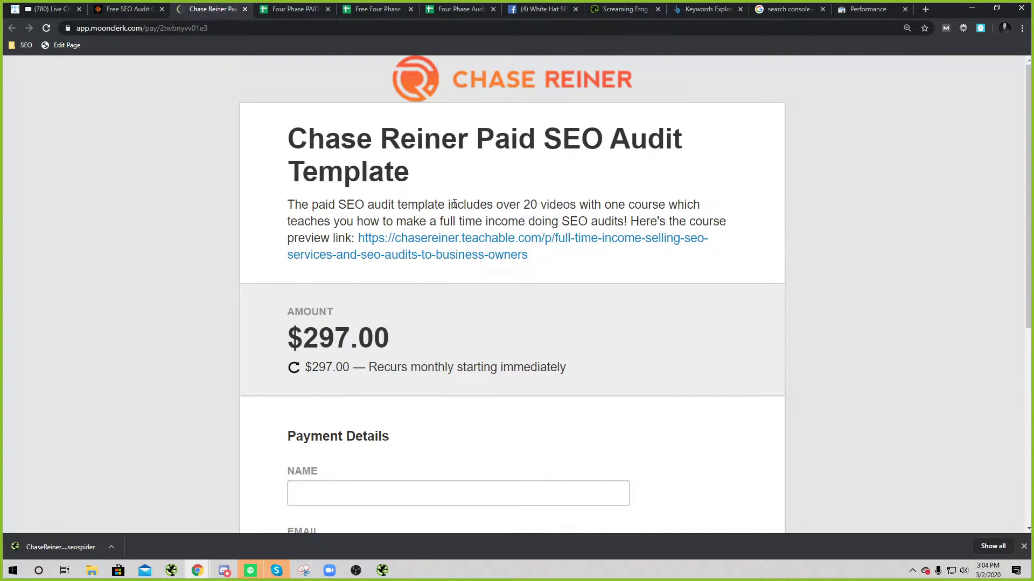
pyautogui.moveTo(520, 205); pyautogui.dragTo(768, 229)
pyautogui.click(496, 198)
pyautogui.click(505, 243)
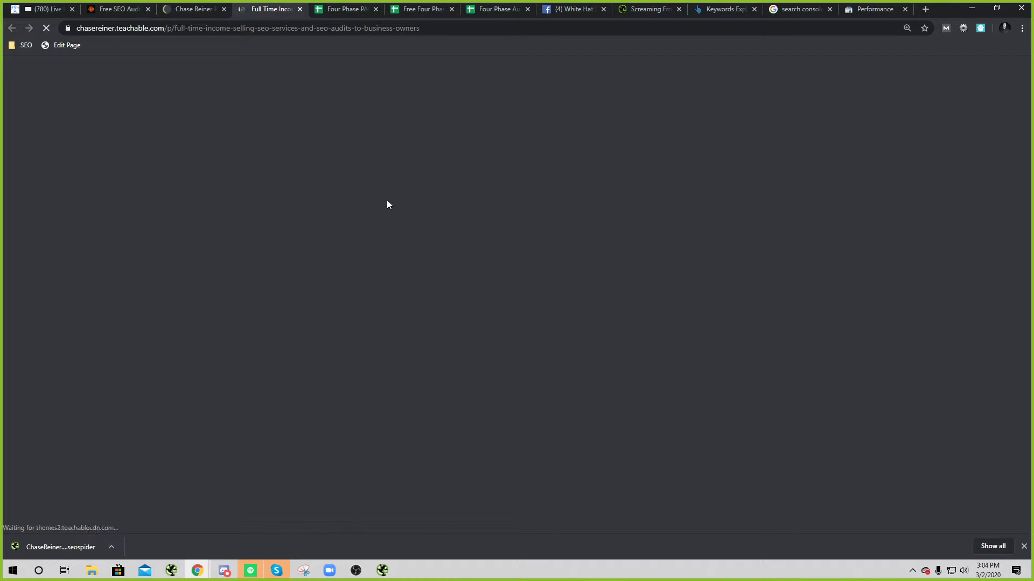
pyautogui.scroll(-5, 492, 310)
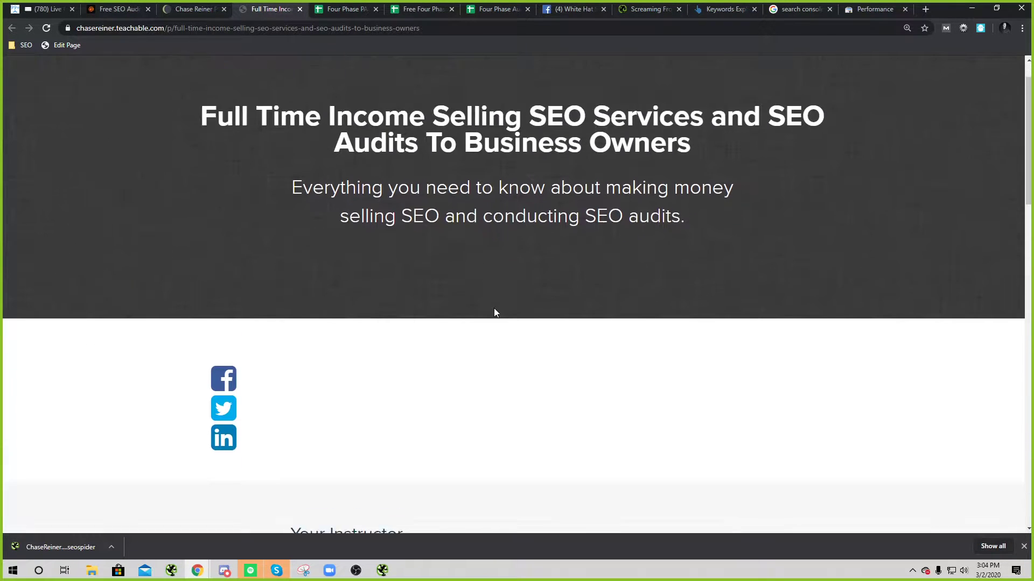
pyautogui.scroll(-8, 493, 312)
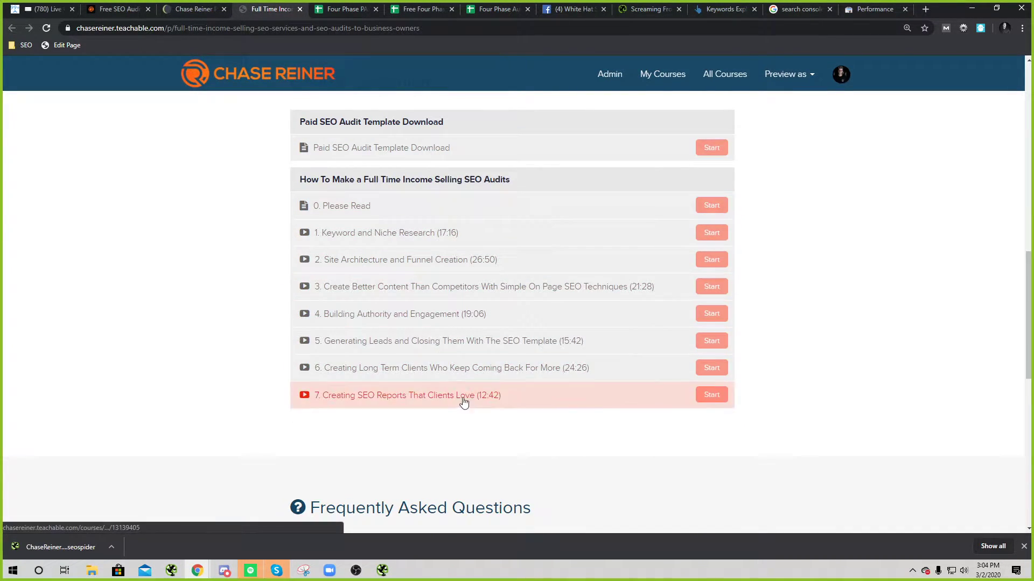
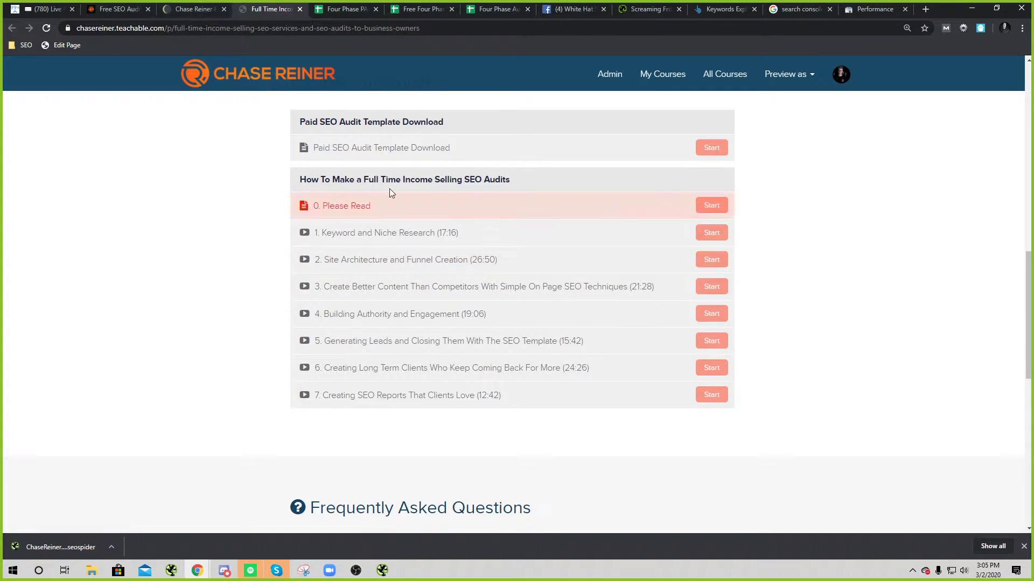
# Step: Show the MoonClerk checkout and highlight its $297.00 monthly recurring price line
pyautogui.click(194, 9)
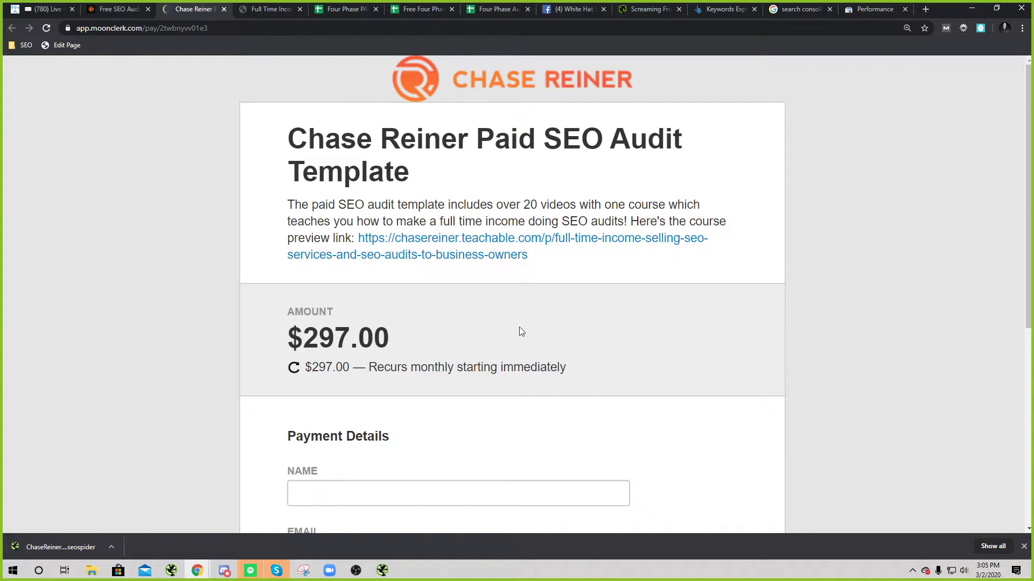
pyautogui.moveTo(488, 350); pyautogui.dragTo(337, 344)
pyautogui.click(452, 406)
pyautogui.tripleClick(439, 379)
pyautogui.click(519, 381)
pyautogui.tripleClick(481, 380)
pyautogui.click(491, 393)
pyautogui.tripleClick(467, 373)
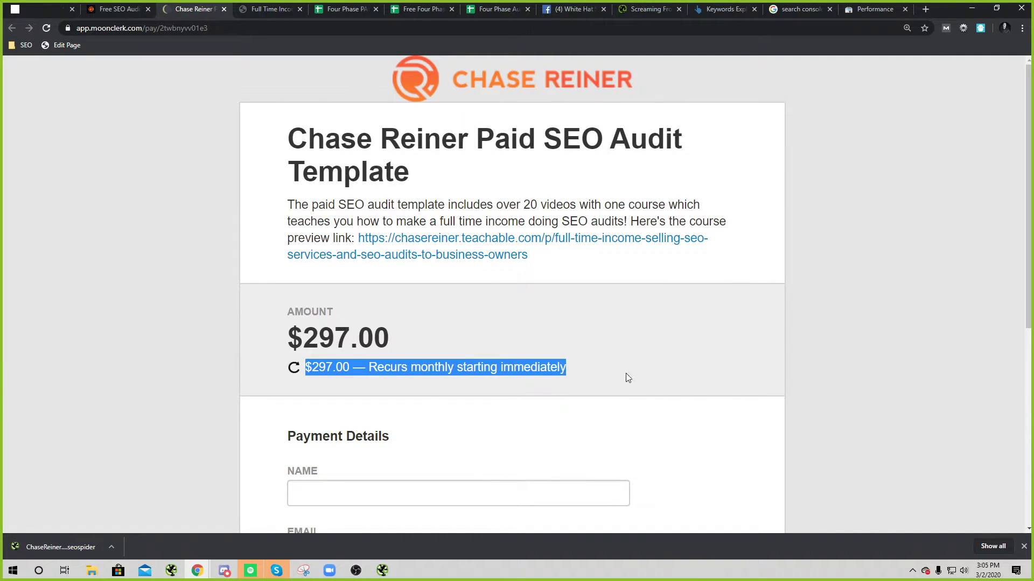
pyautogui.click(505, 331)
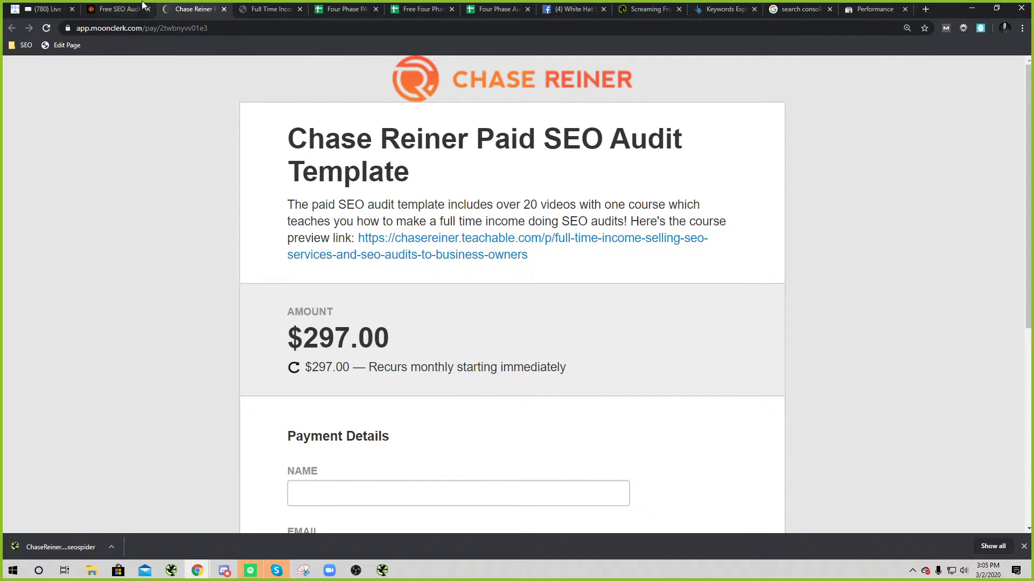
pyautogui.click(270, 8)
pyautogui.click(194, 9)
# Step: Compare the free, paid and RoofRepairSquad audit workbooks, ending on the free template
pyautogui.click(422, 11)
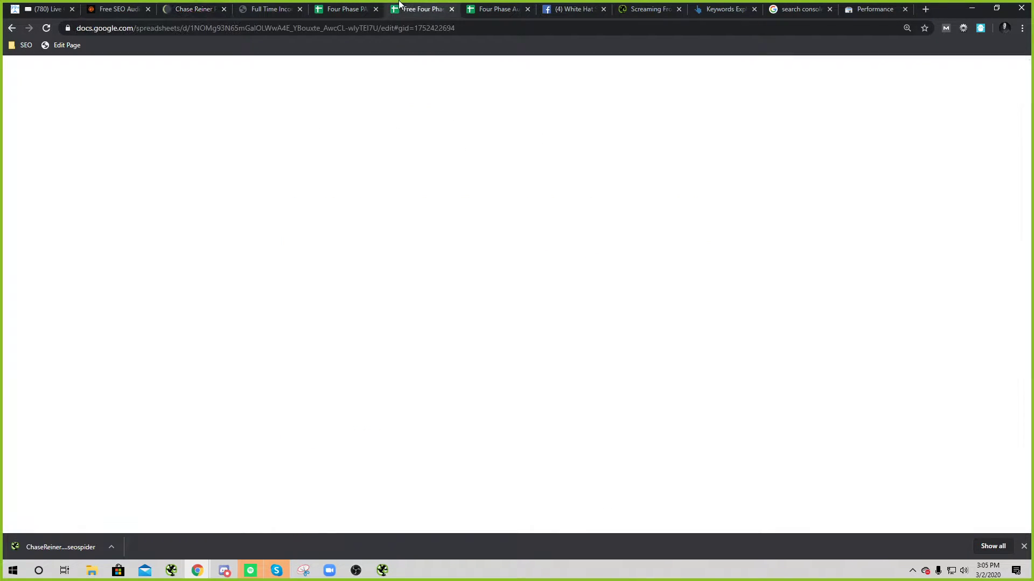
pyautogui.click(367, 8)
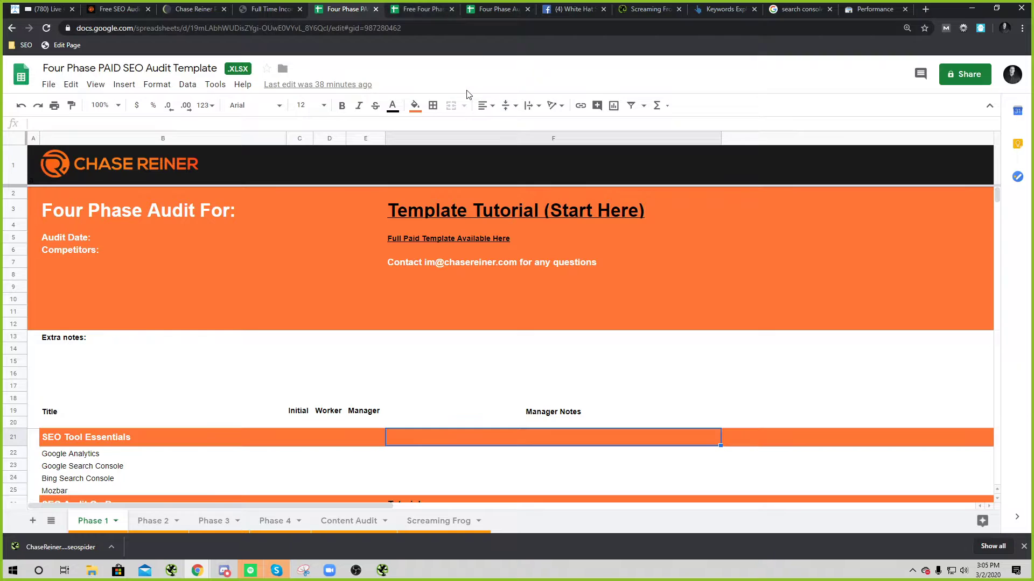
pyautogui.click(431, 10)
pyautogui.click(501, 9)
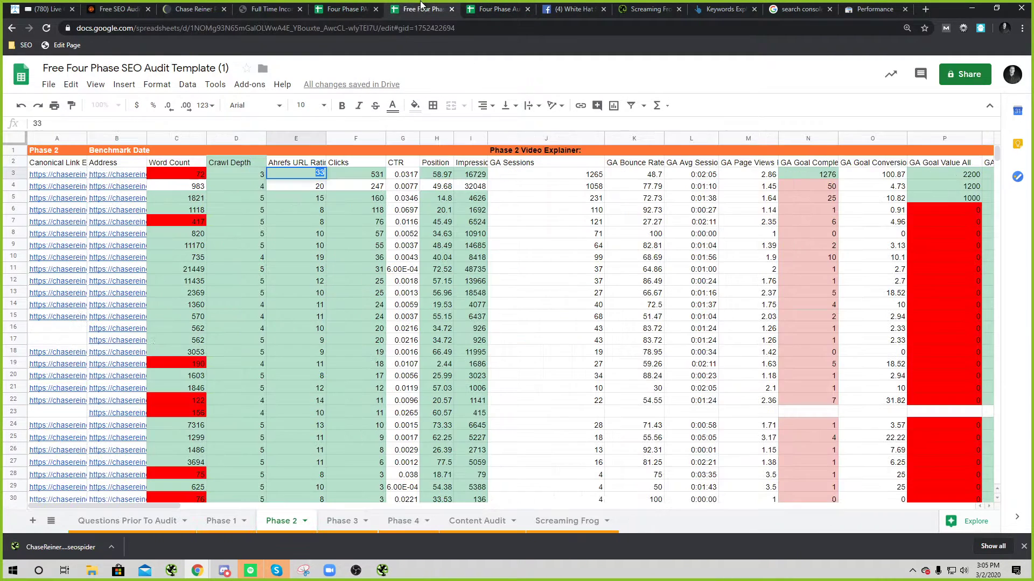
pyautogui.click(431, 9)
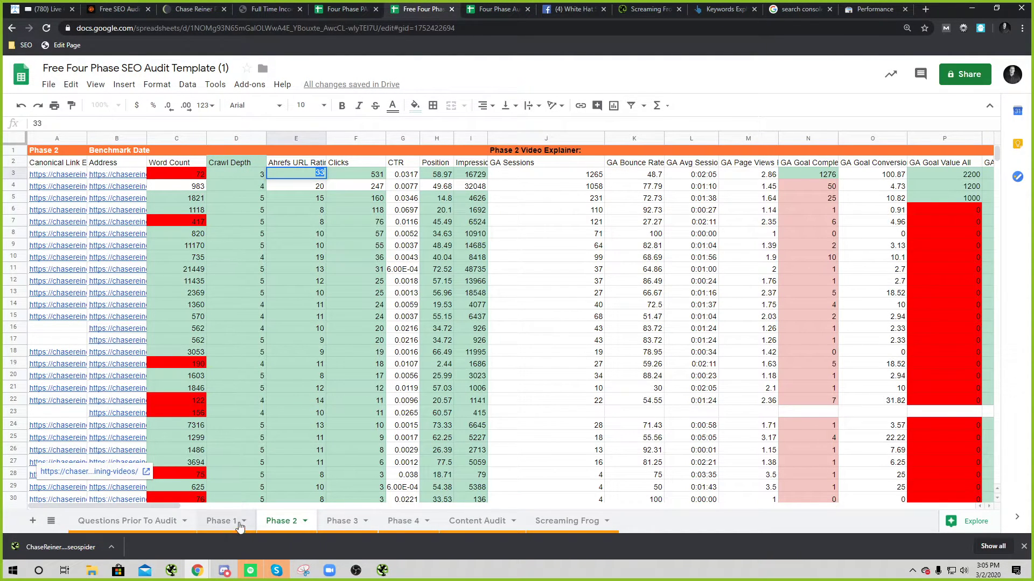
# Step: Show the free template's Phase 1 checklist and start a blank Notepad document
pyautogui.click(240, 521)
pyautogui.scroll(5, 340, 383)
pyautogui.scroll(9, 340, 383)
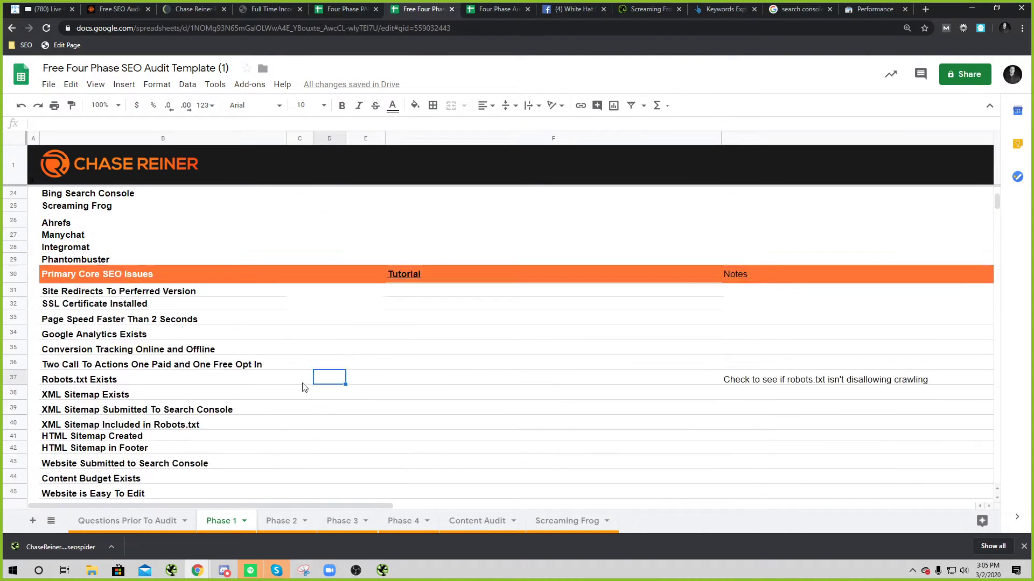
pyautogui.click(2, 576)
pyautogui.click(2, 576)
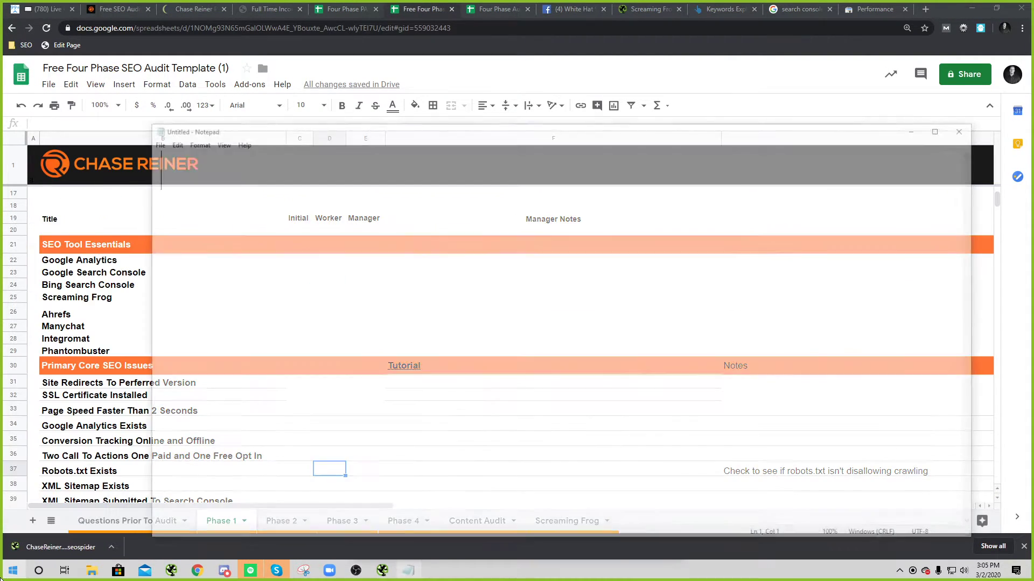
# Step: Type the first line 'Phase 1: sitewide issues' in Notepad
pyautogui.write('Phase 1 :')
pyautogui.press('BackSpace')
pyautogui.press('BackSpace')
pyautogui.write(': ')
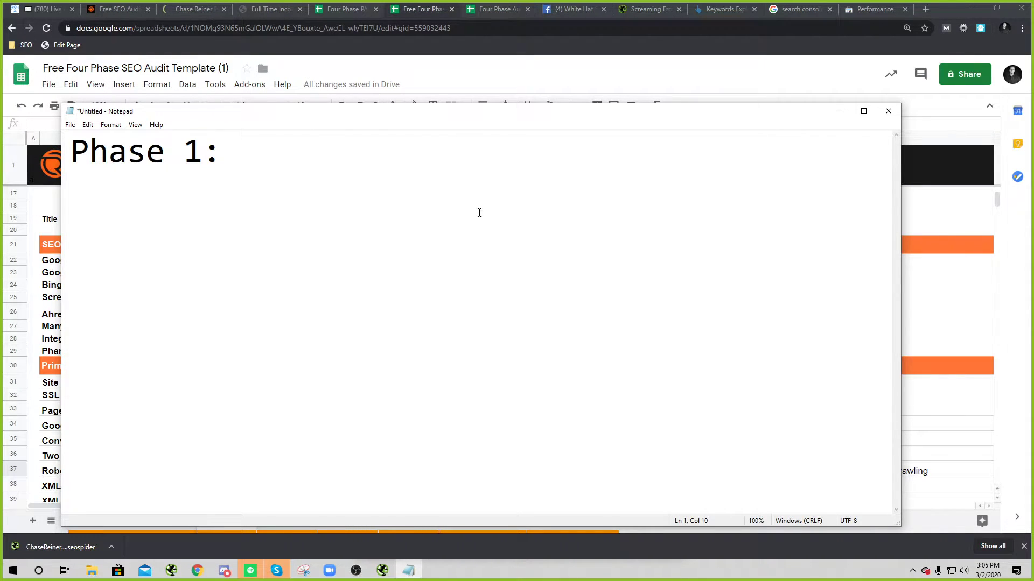
pyautogui.write('sitewide')
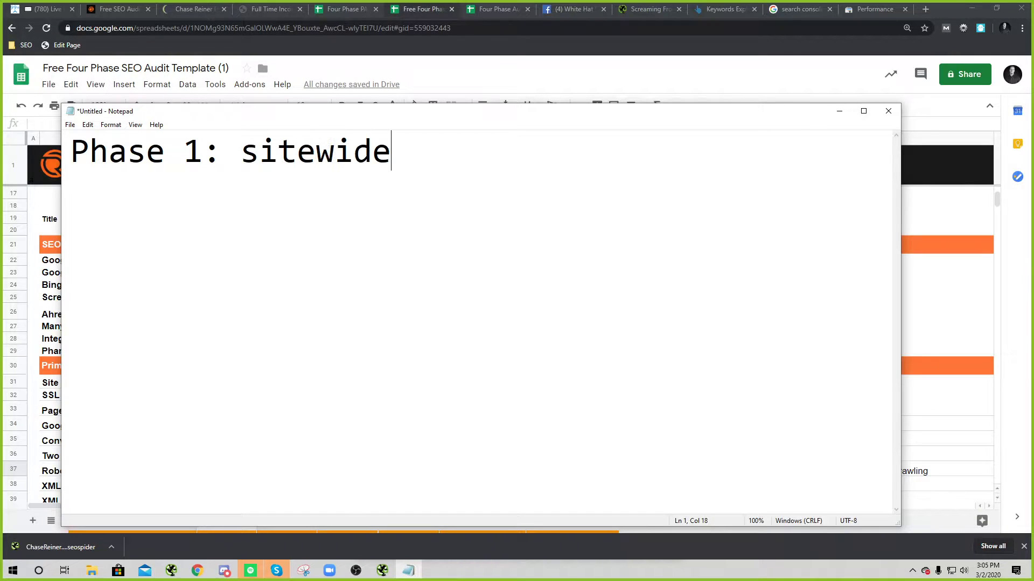
pyautogui.write(' issues')
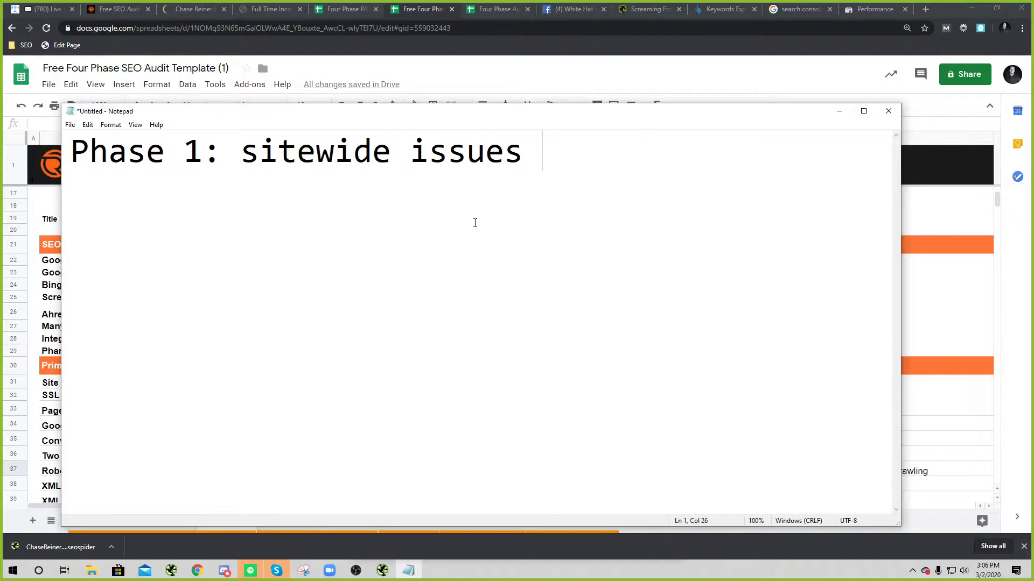
pyautogui.moveTo(525, 171)
pyautogui.mouseDown()
pyautogui.moveTo(258, 167)
pyautogui.moveTo(523, 172)
pyautogui.mouseUp()
pyautogui.click(257, 167)
pyautogui.click(521, 172)
# Step: Try appending '(pages on' and '(SSL' notes to the Phase 1 line
pyautogui.write('(pages on')
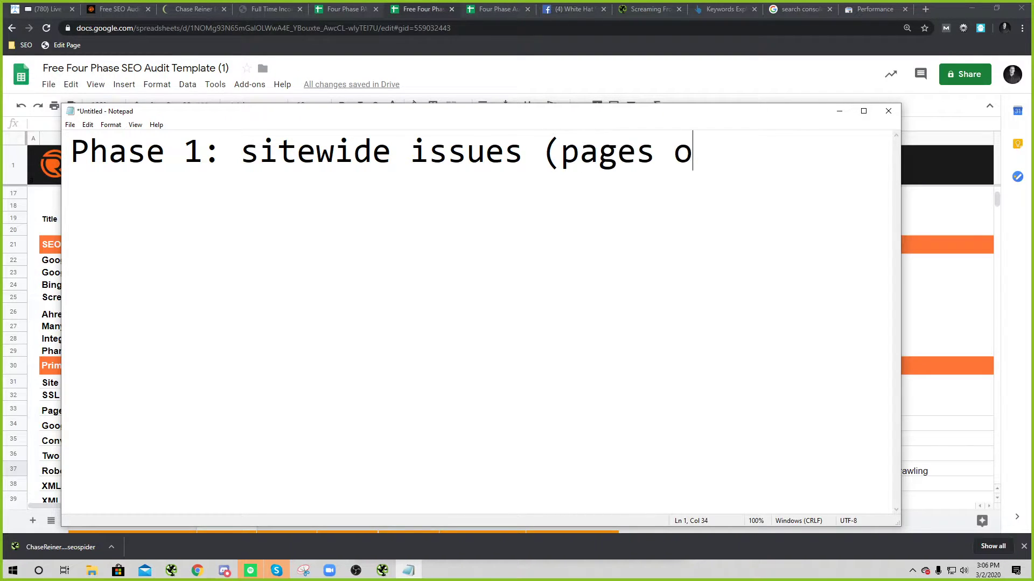
pyautogui.press('BackSpace')
pyautogui.press('BackSpace')
pyautogui.press('BackSpace')
pyautogui.press('BackSpace')
pyautogui.press('BackSpace')
pyautogui.press('BackSpace')
pyautogui.press('BackSpace')
pyautogui.press('BackSpace')
pyautogui.press('BackSpace')
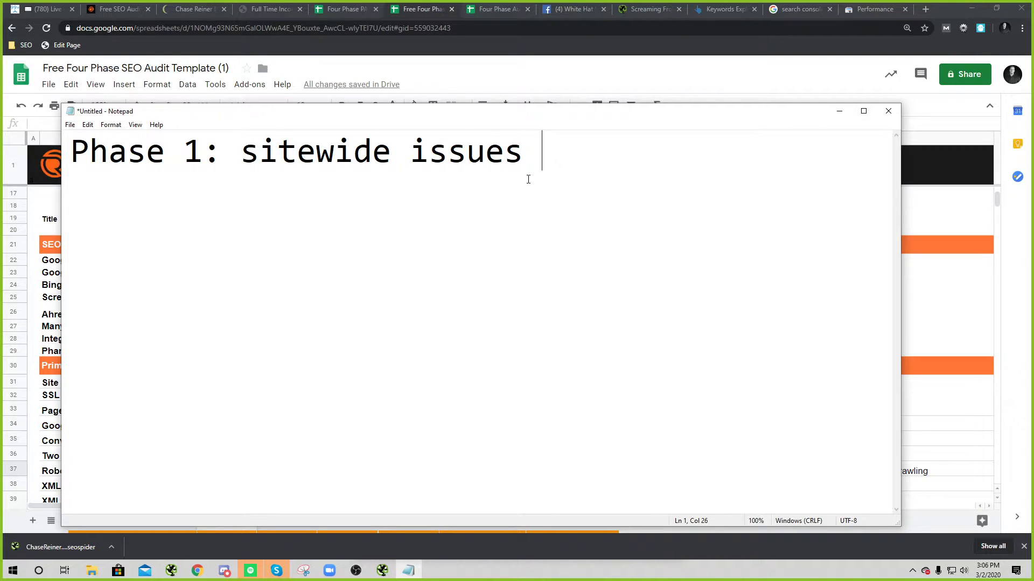
pyautogui.moveTo(518, 154); pyautogui.dragTo(295, 156)
pyautogui.click(353, 155)
pyautogui.click(565, 152)
pyautogui.write('(SSL')
pyautogui.press('BackSpace')
pyautogui.press('BackSpace')
pyautogui.press('BackSpace')
pyautogui.press('BackSpace')
# Step: Move the Notepad window to the lower right, then back over the sheet
pyautogui.scroll(-3, 63, 440)
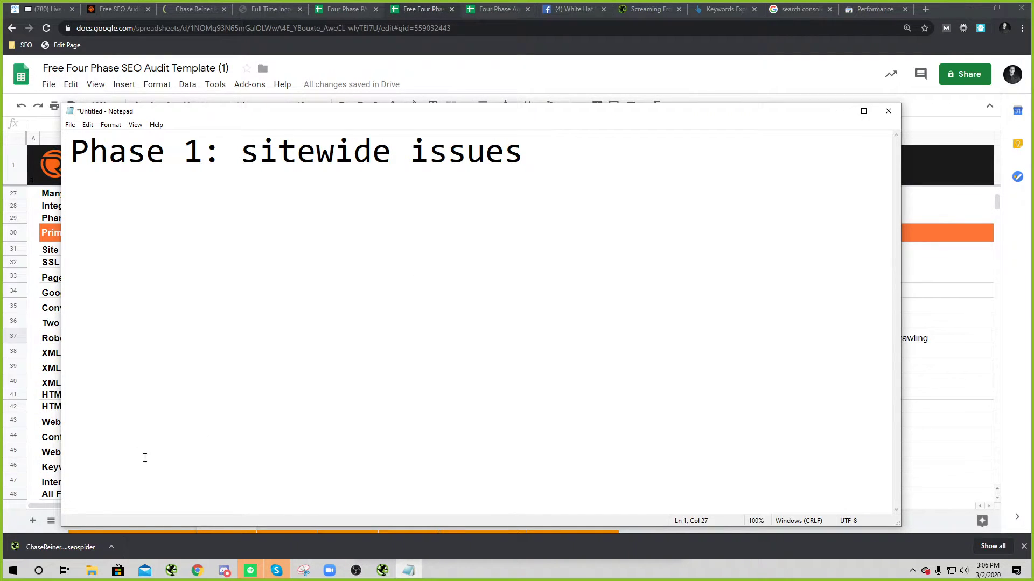
pyautogui.moveTo(329, 111); pyautogui.dragTo(869, 209)
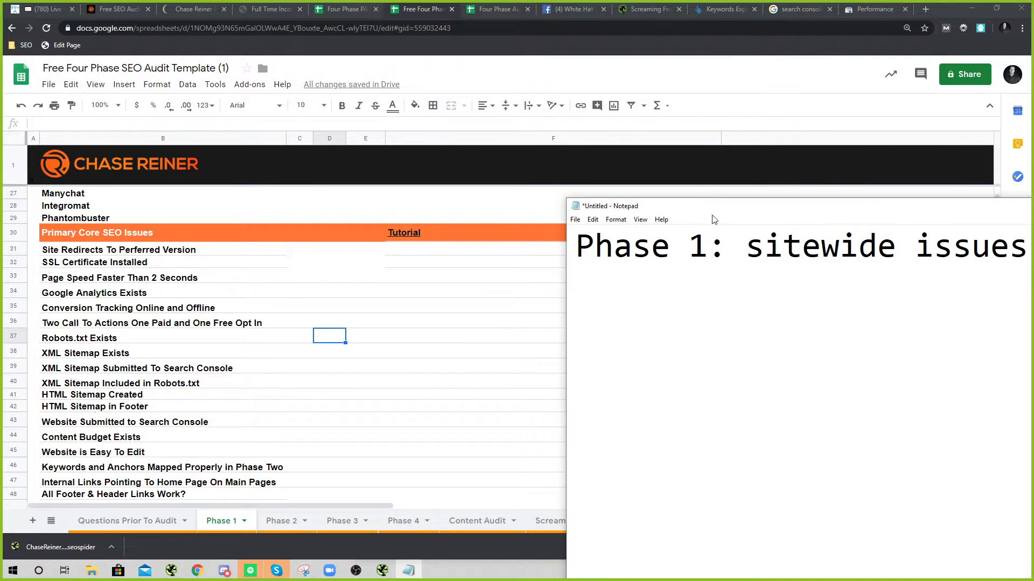
pyautogui.scroll(-7, 277, 334)
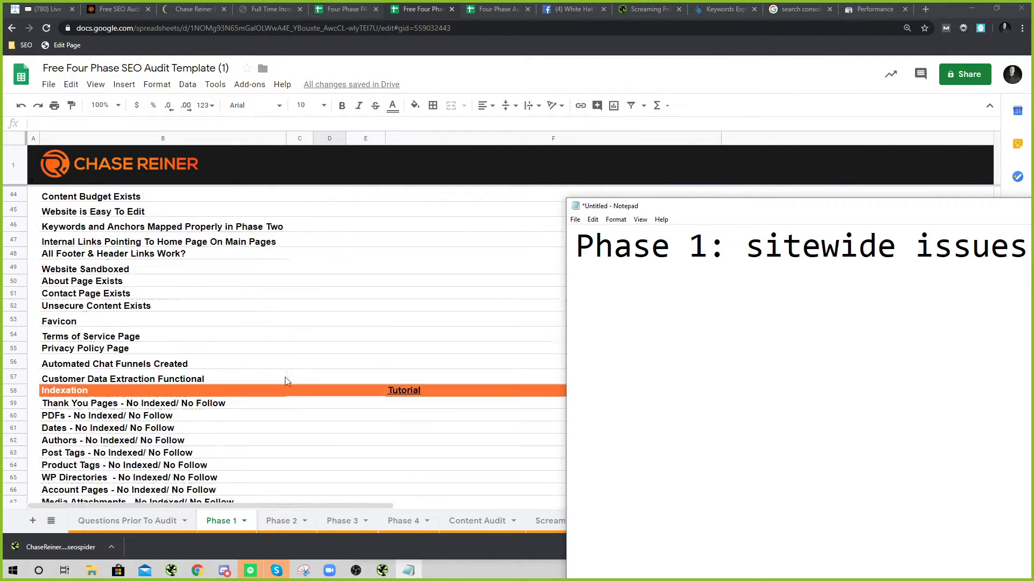
pyautogui.moveTo(624, 210); pyautogui.dragTo(87, 66)
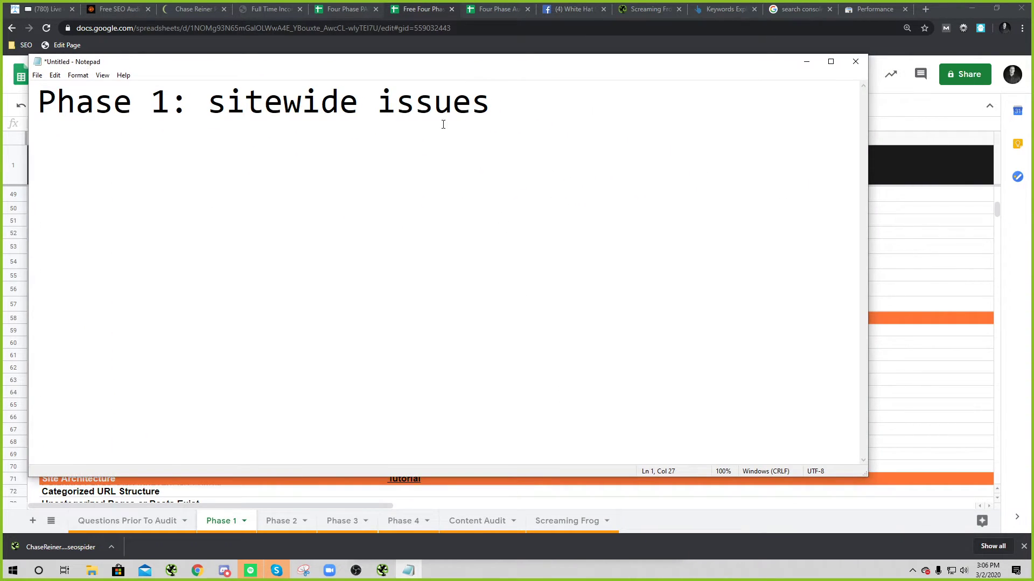
# Step: Add a second line 'Phase 2: OPTIMIZE BASED OFF THE REDS AND GREENS'
pyautogui.hotkey('ctrl', 'a')
pyautogui.click(567, 141)
pyautogui.press('Return')
pyautogui.write('Phsae')
pyautogui.press('BackSpace')
pyautogui.press('BackSpace')
pyautogui.press('BackSpace')
pyautogui.press('BackSpace')
pyautogui.write('ase 2:')
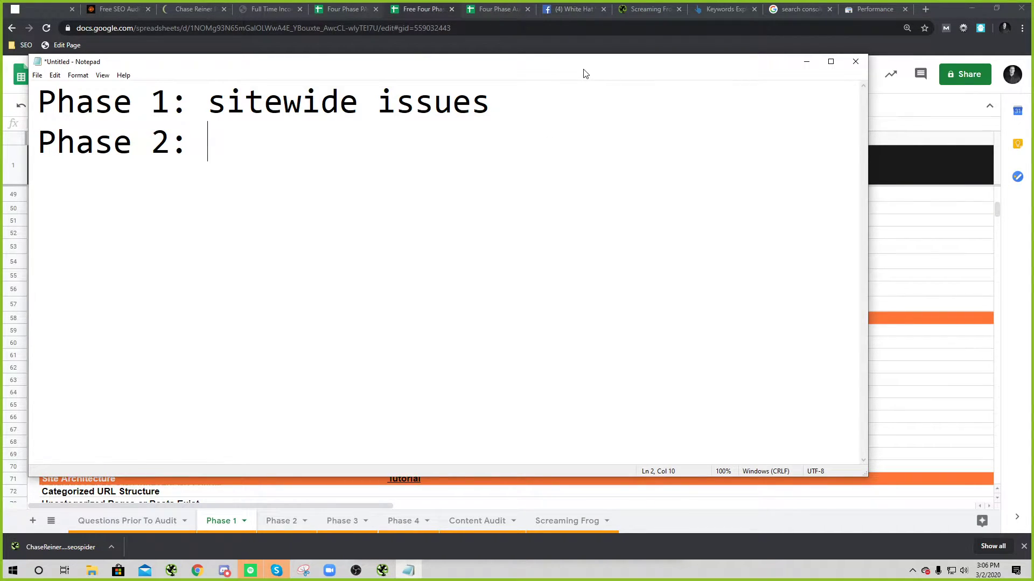
pyautogui.moveTo(585, 73); pyautogui.dragTo(643, 101)
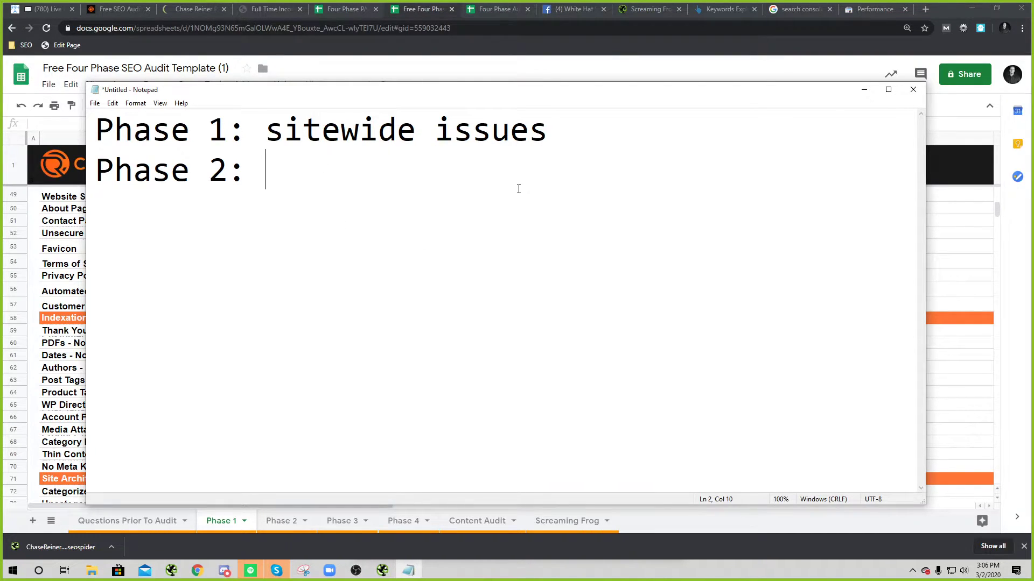
pyautogui.write('OPTIMIZE BASED OFF ')
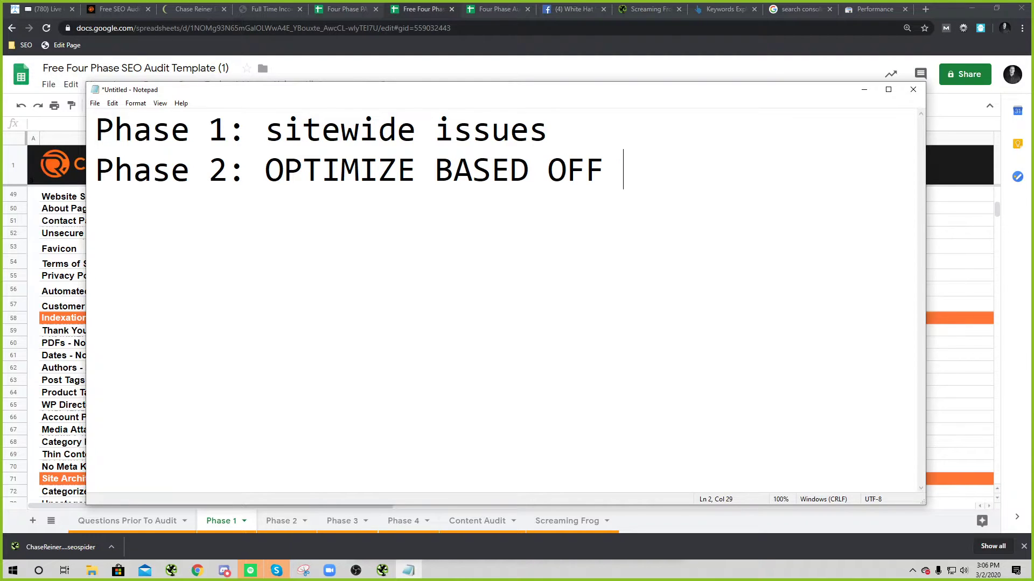
pyautogui.write('THE REDS AND GREENS')
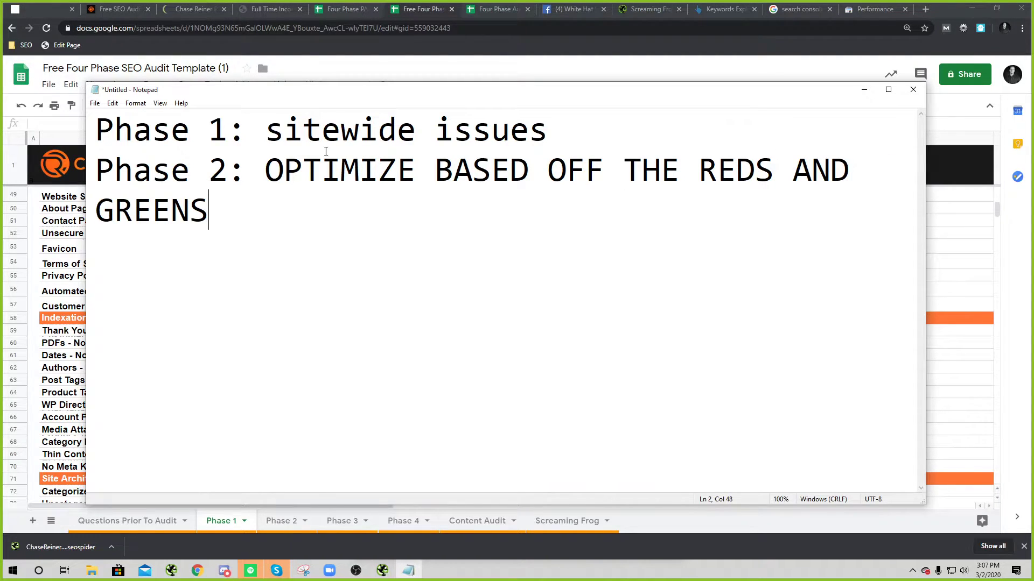
# Step: Highlight the Phase 2 description, then switch to the RoofRepairSquad audit sheet
pyautogui.moveTo(247, 173); pyautogui.dragTo(328, 219)
pyautogui.click(329, 219)
pyautogui.click(490, 11)
# Step: Inspect cell D3's 1.39% CTR and cell T3's average session time on Phase 2
pyautogui.click(253, 175)
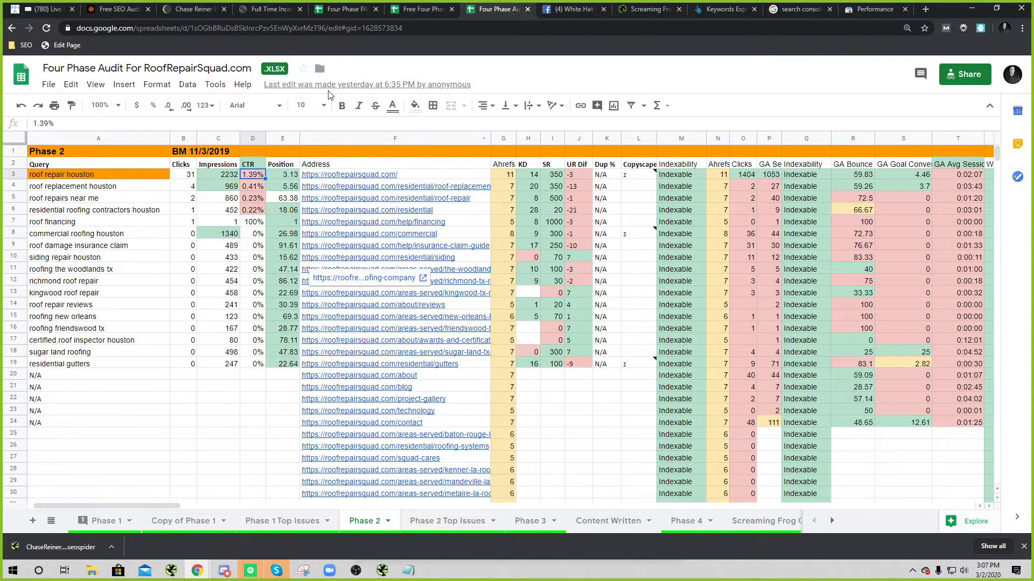
pyautogui.doubleClick(260, 177)
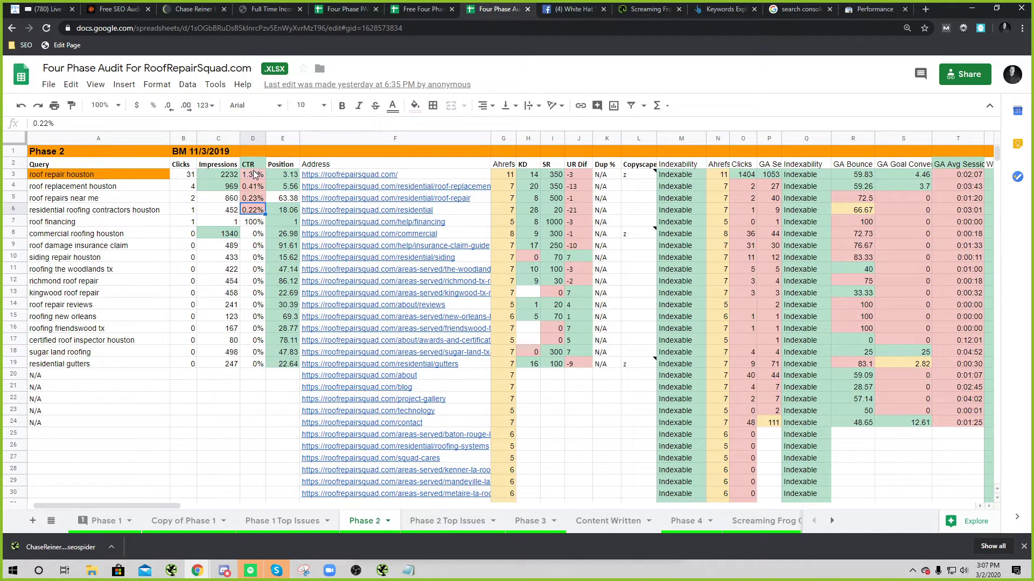
pyautogui.click(255, 185)
pyautogui.doubleClick(255, 178)
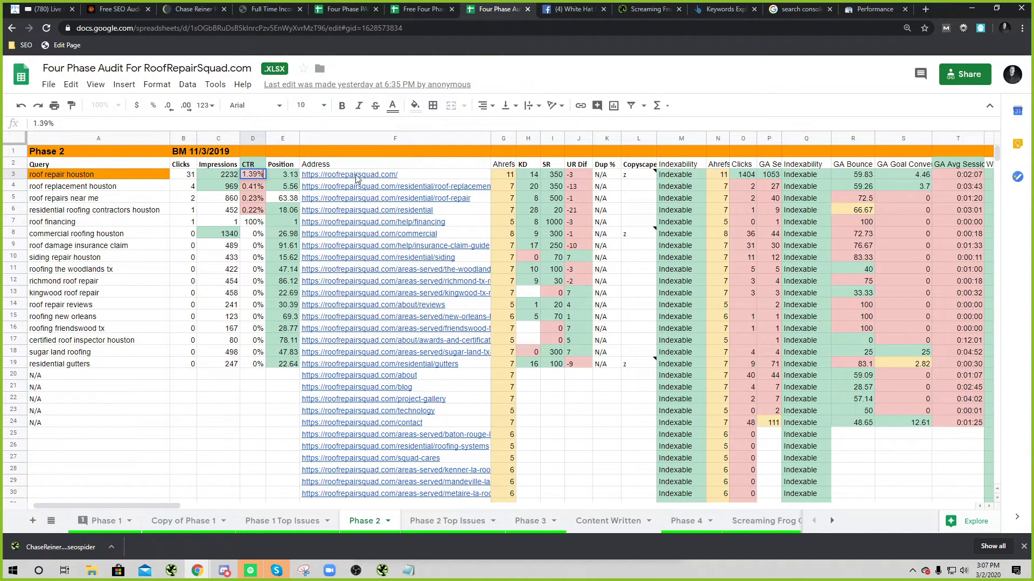
pyautogui.click(975, 175)
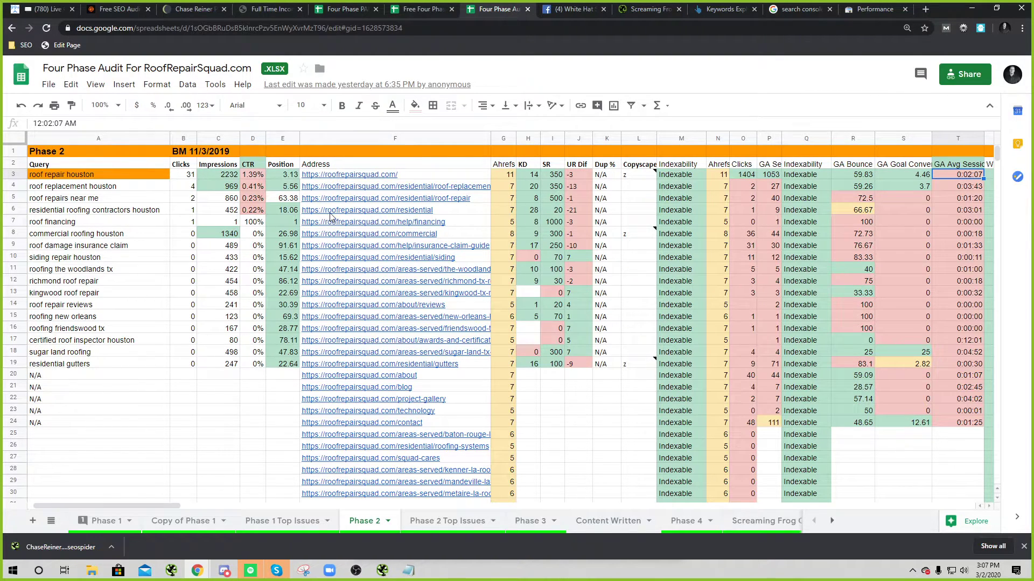
# Step: Highlight REDS AND GREENS in the notes, begin a 'Phase 3:' line, return to Sheets
pyautogui.hotkey('alt', 'Tab')
pyautogui.press('alt')
pyautogui.moveTo(454, 171); pyautogui.dragTo(586, 172)
pyautogui.moveTo(679, 171); pyautogui.dragTo(768, 253)
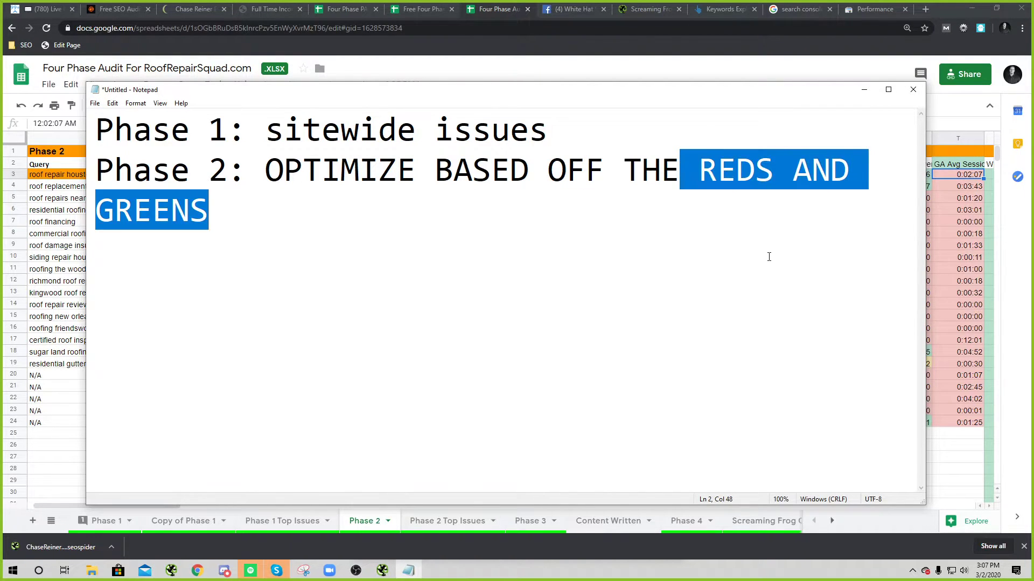
pyautogui.click(764, 247)
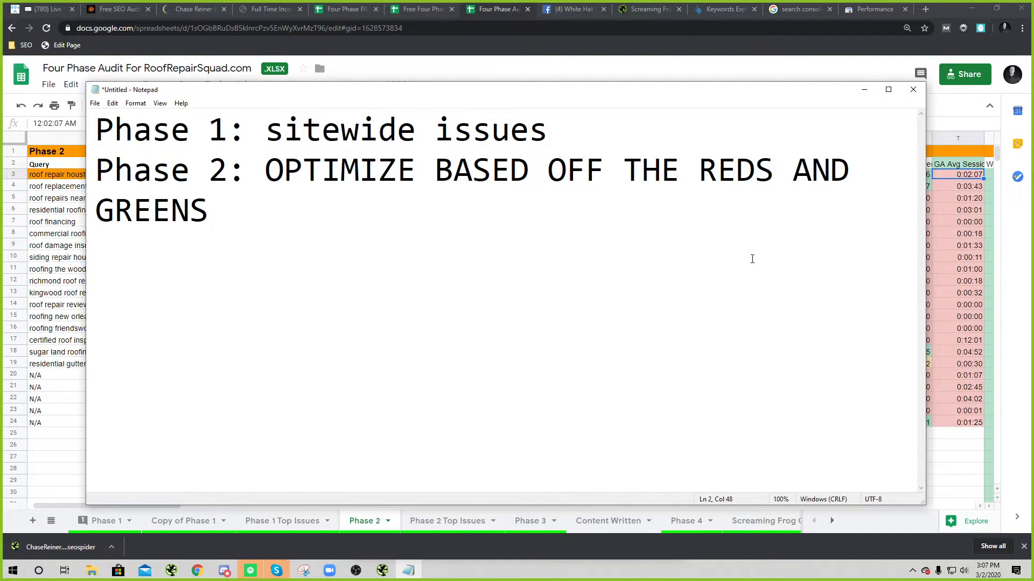
pyautogui.write('Phase 3:')
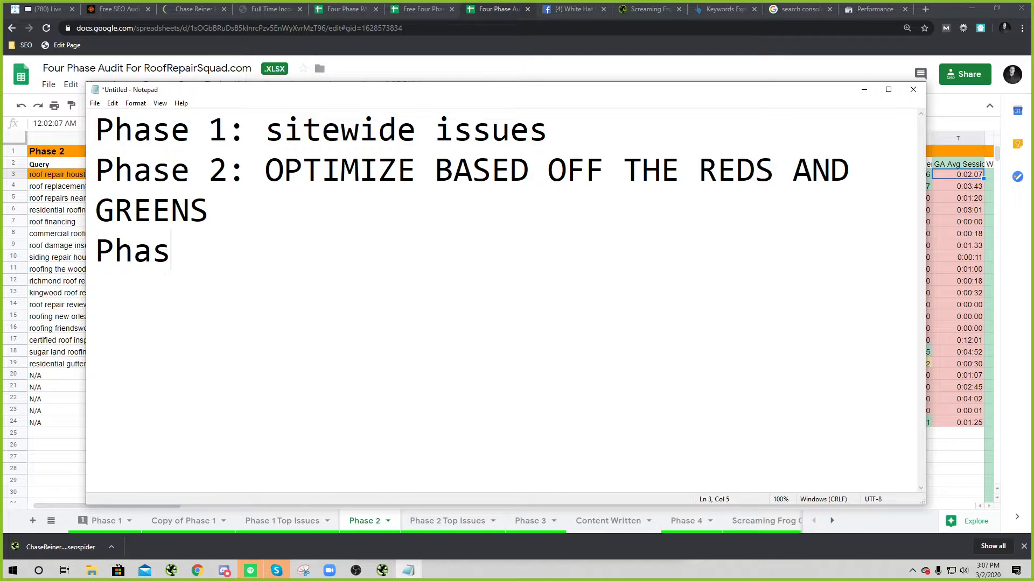
pyautogui.hotkey('alt', 'Tab')
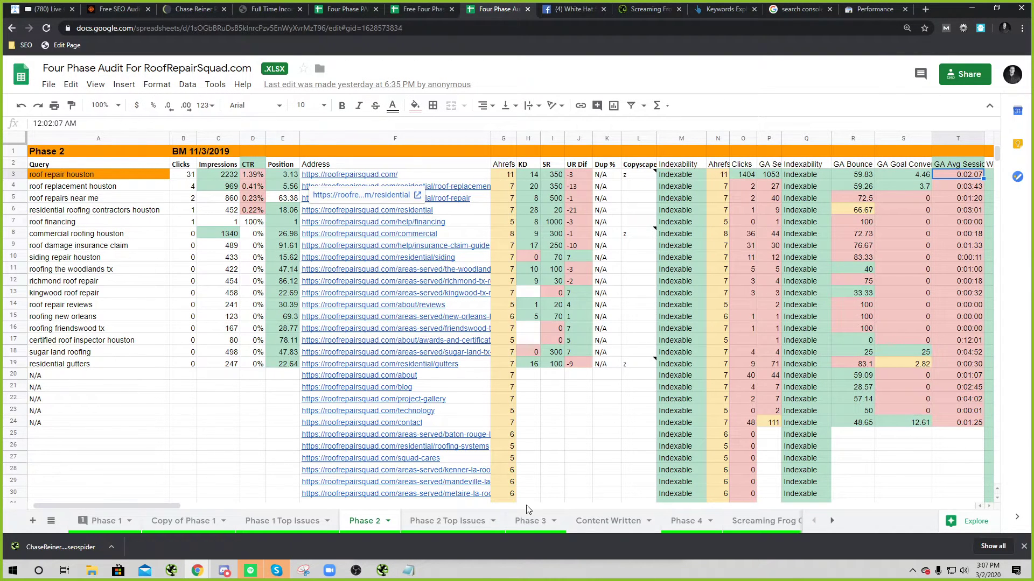
# Step: View the Phase 3 keyword plan, then select the competitor list on Phase 1
pyautogui.click(530, 521)
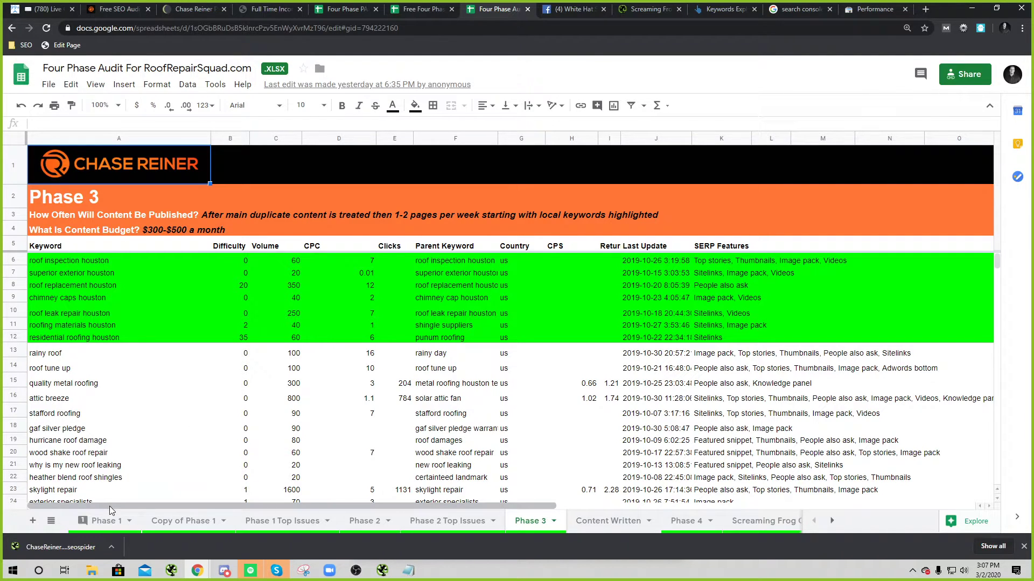
pyautogui.click(105, 520)
pyautogui.moveTo(153, 261); pyautogui.dragTo(163, 333)
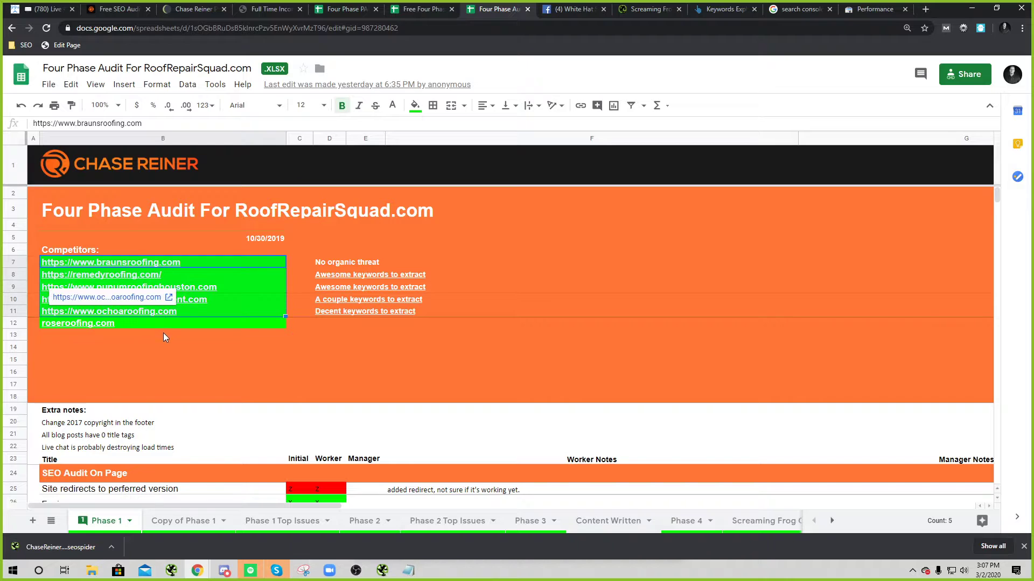
pyautogui.click(299, 334)
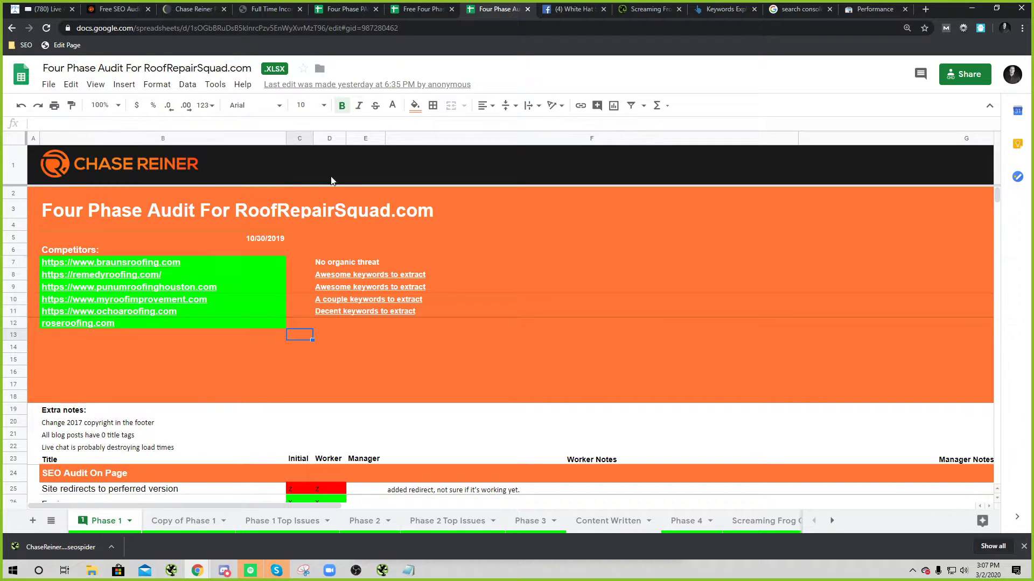
pyautogui.click(367, 209)
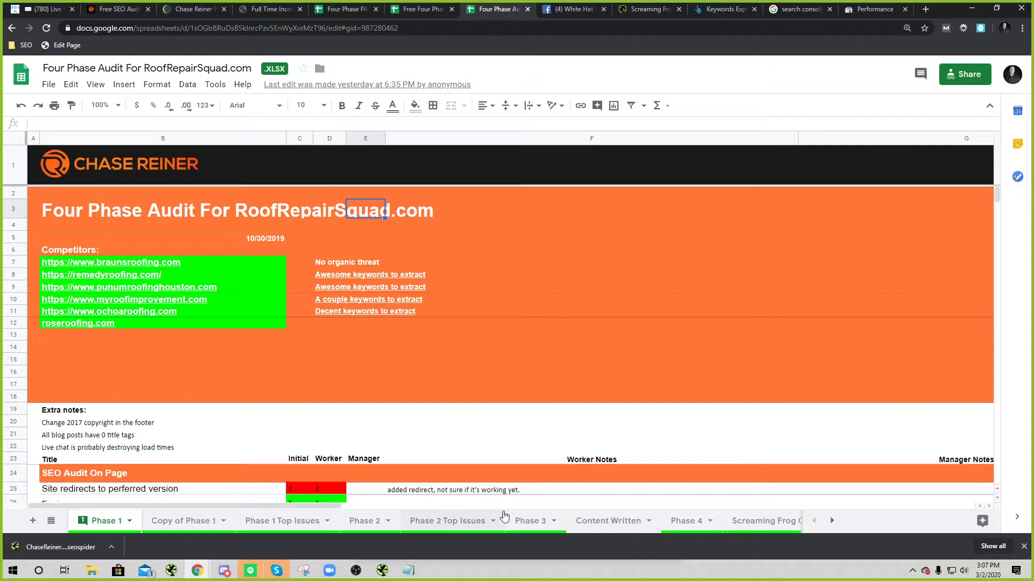
# Step: Move through PunumRoofingHouston.com Kw's to the MyRoofImprovement Kw's sheet
pyautogui.click(832, 520)
pyautogui.click(832, 521)
pyautogui.click(652, 521)
pyautogui.click(503, 521)
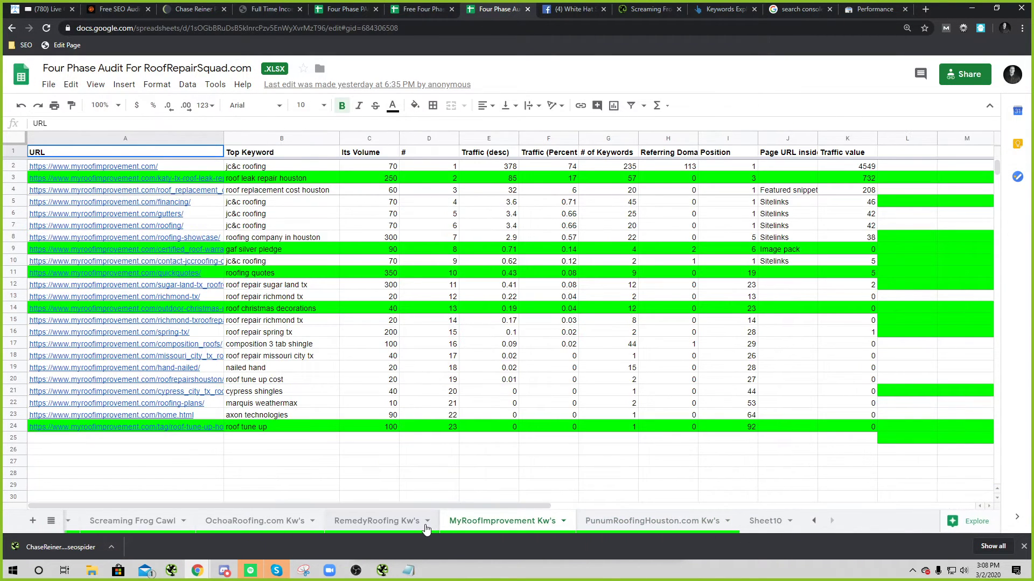
# Step: View the RemedyRoofing Kw's and OchoaRoofing.com Kw's competitor keyword sheets
pyautogui.click(401, 521)
pyautogui.click(253, 521)
pyautogui.click(813, 520)
# Step: Check the difficulty of 'roof replacement houston' in Phase 3, then show Content Written
pyautogui.click(526, 530)
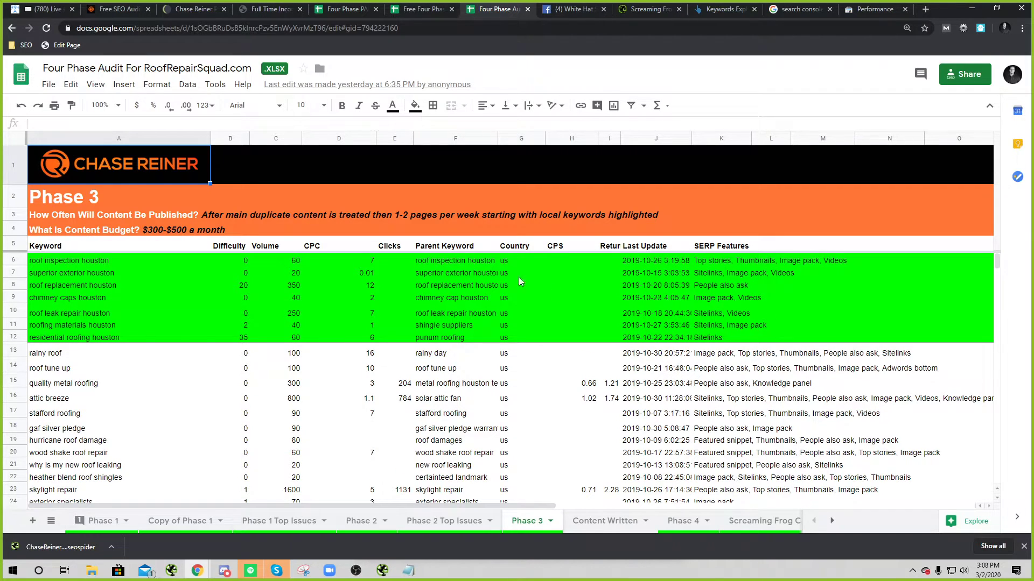
pyautogui.click(161, 272)
pyautogui.click(237, 286)
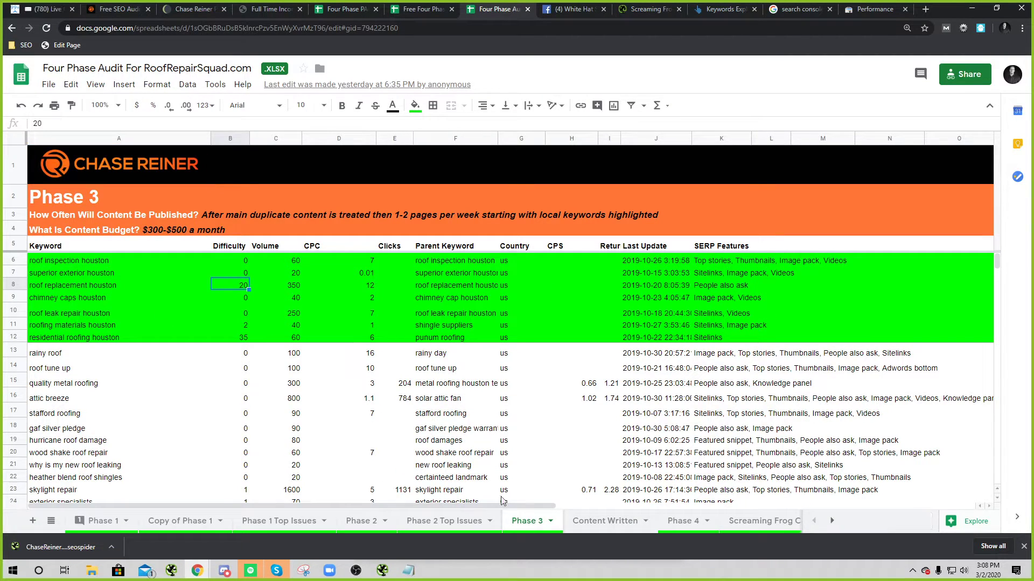
pyautogui.click(591, 527)
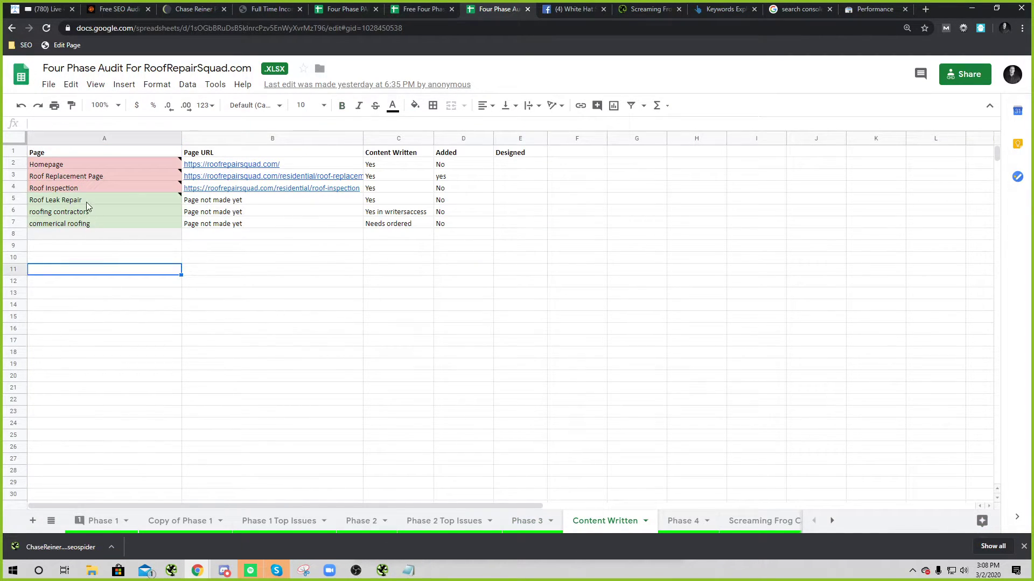
# Step: Review Roof Leak Repair's note, Page URL, Added and Designed status cells
pyautogui.moveTo(90, 201)
pyautogui.click(457, 305)
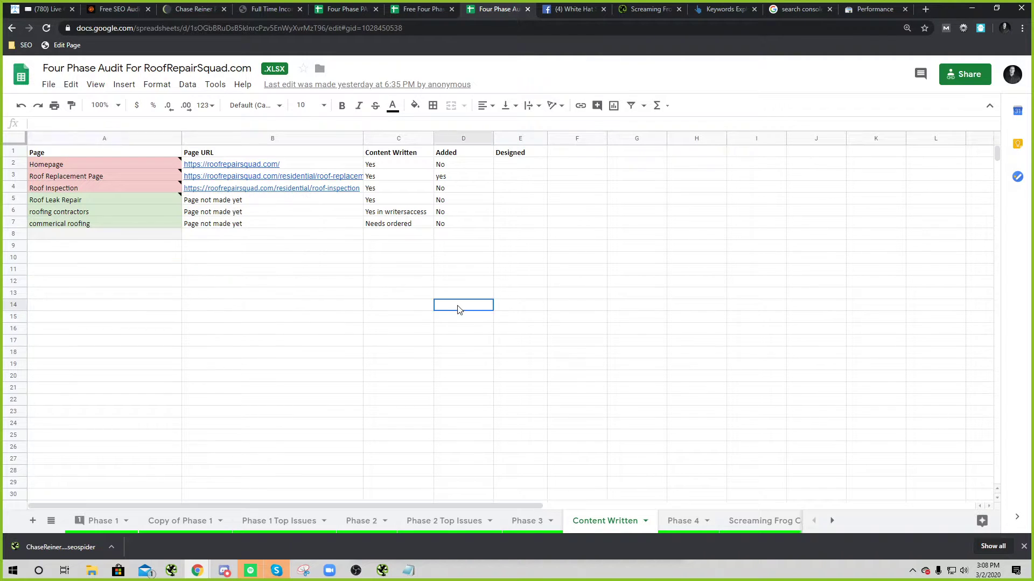
pyautogui.click(224, 201)
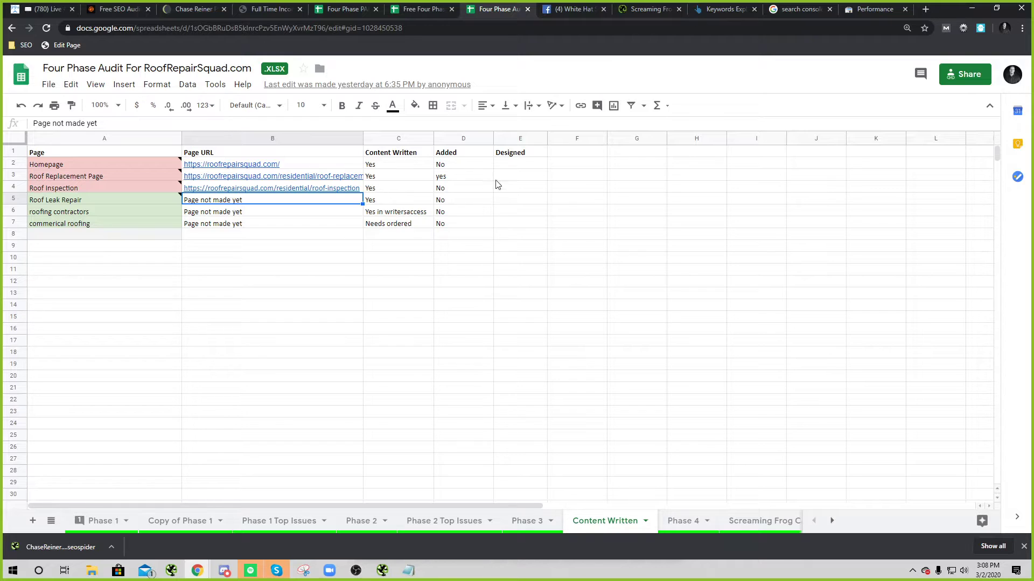
pyautogui.click(509, 198)
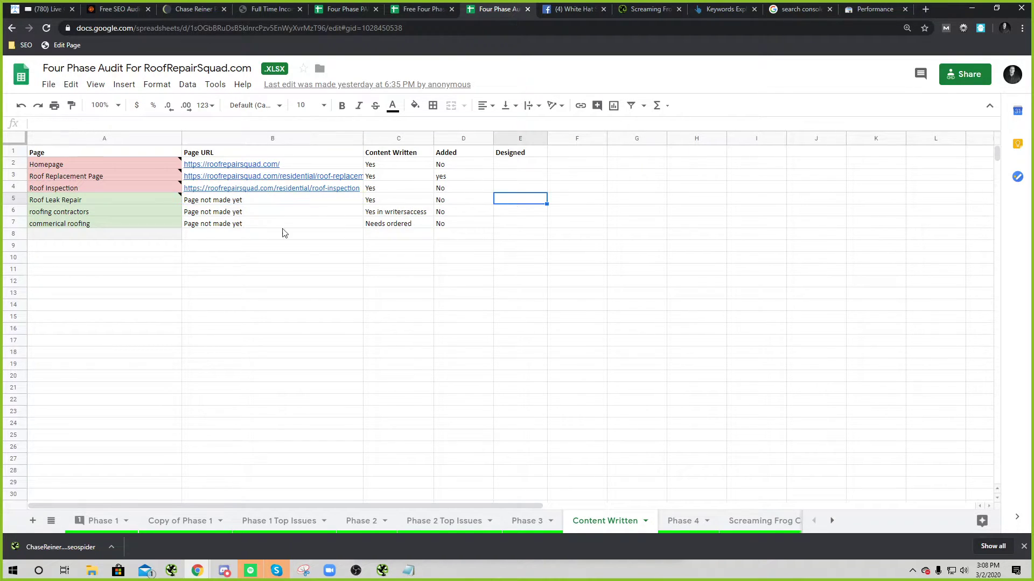
pyautogui.click(130, 197)
pyautogui.click(488, 201)
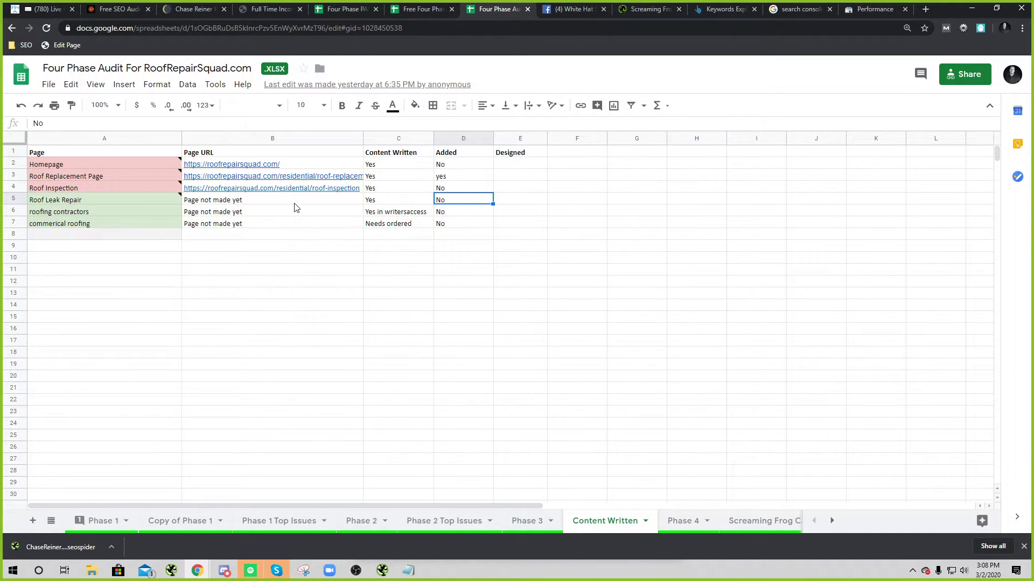
pyautogui.click(295, 203)
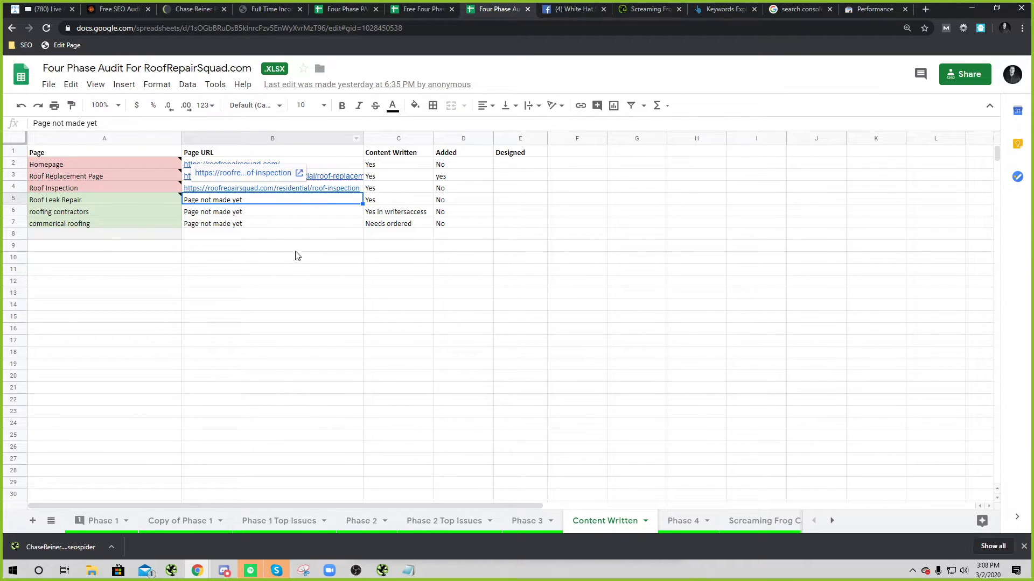
pyautogui.click(313, 259)
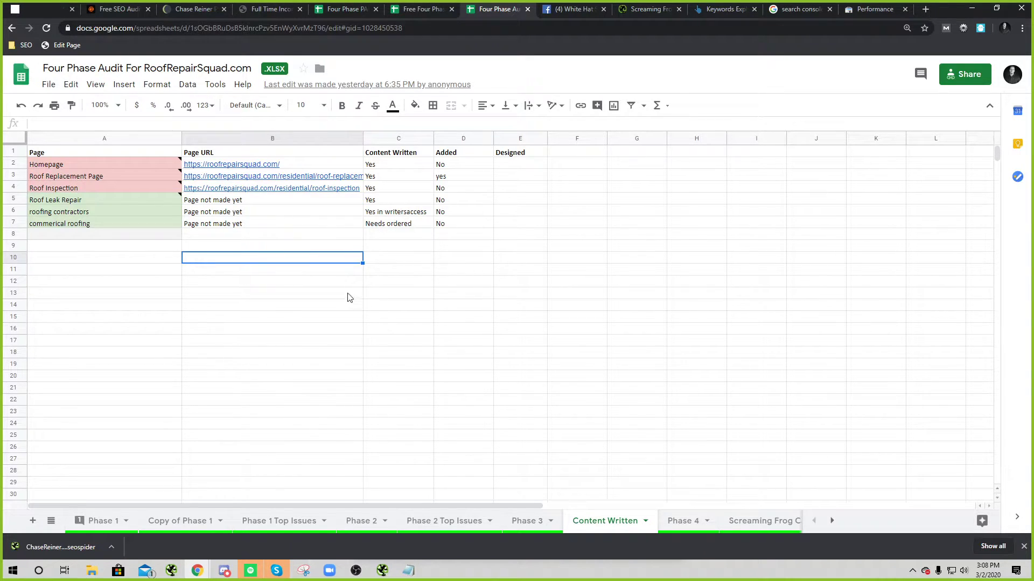
# Step: Scroll the sheet tabs right and back, then drag the Zoom group chat over the sheet
pyautogui.click(832, 520)
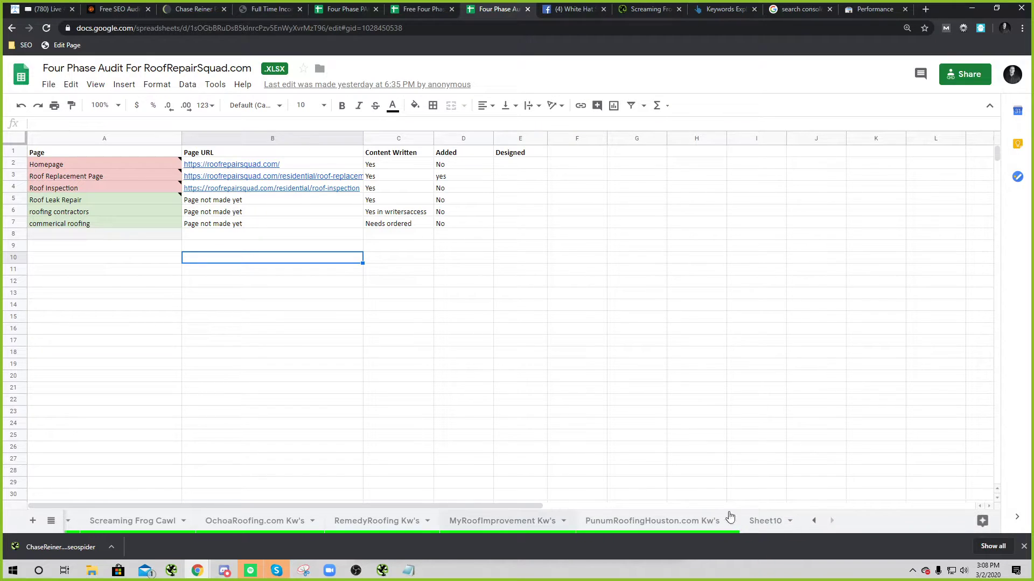
pyautogui.click(813, 521)
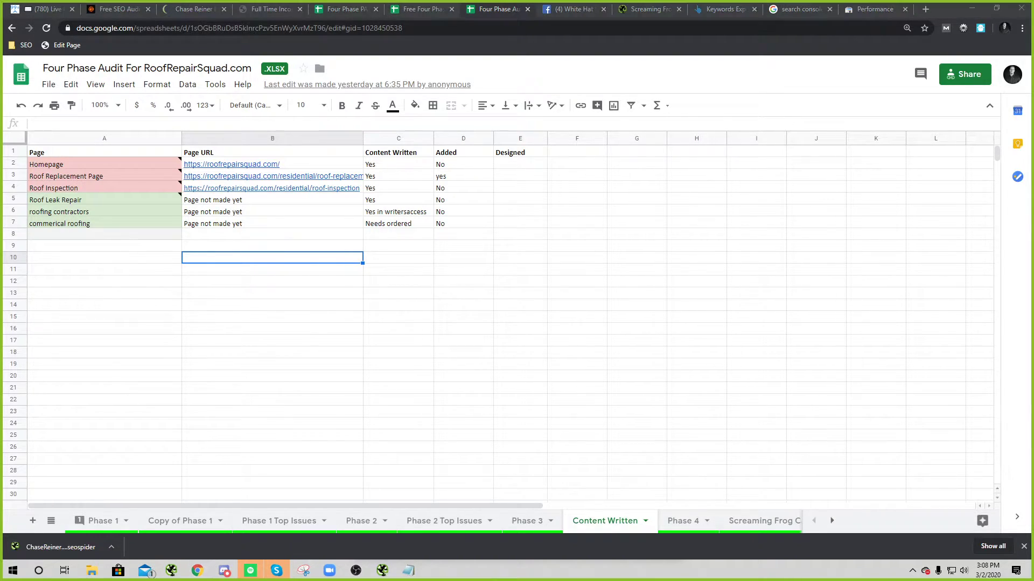
pyautogui.moveTo(1032, 161); pyautogui.dragTo(669, 158)
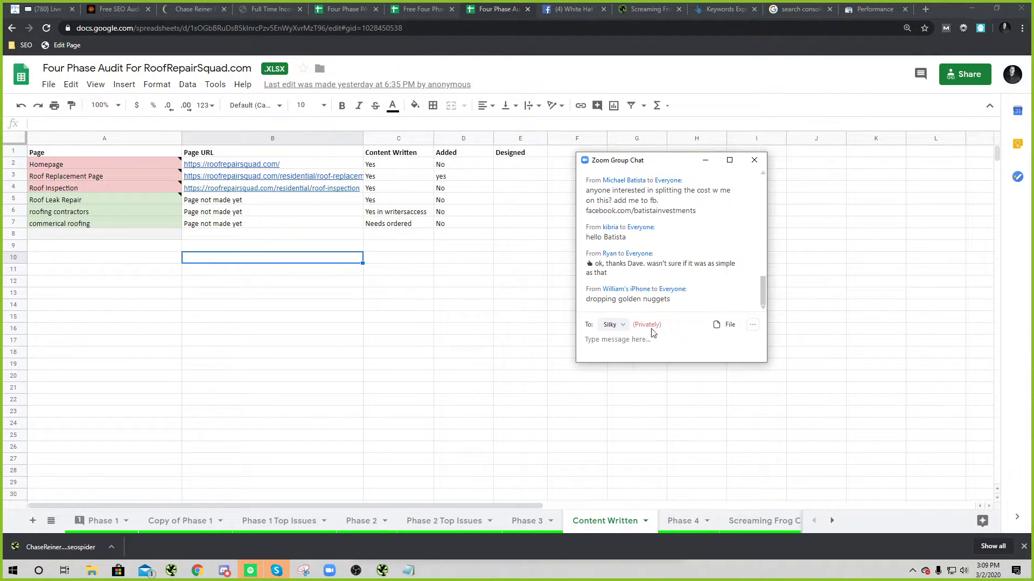
# Step: Set the Zoom chat recipient to Everyone
pyautogui.click(656, 358)
pyautogui.click(614, 326)
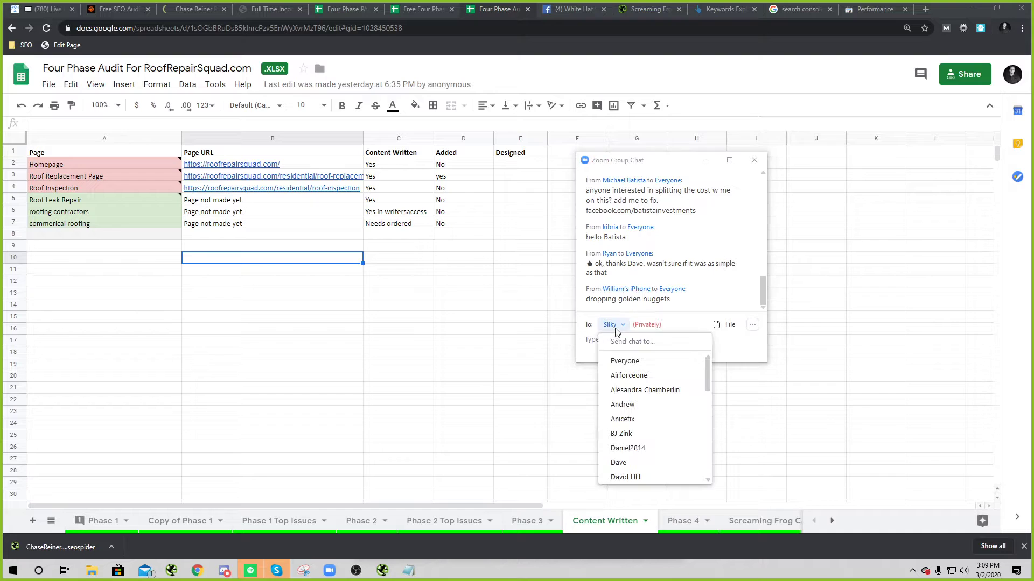
pyautogui.click(625, 360)
# Step: Enlarge the Zoom chat to show earlier messages, then bring up the Screaming Frog crawl
pyautogui.moveTo(576, 363); pyautogui.dragTo(458, 493)
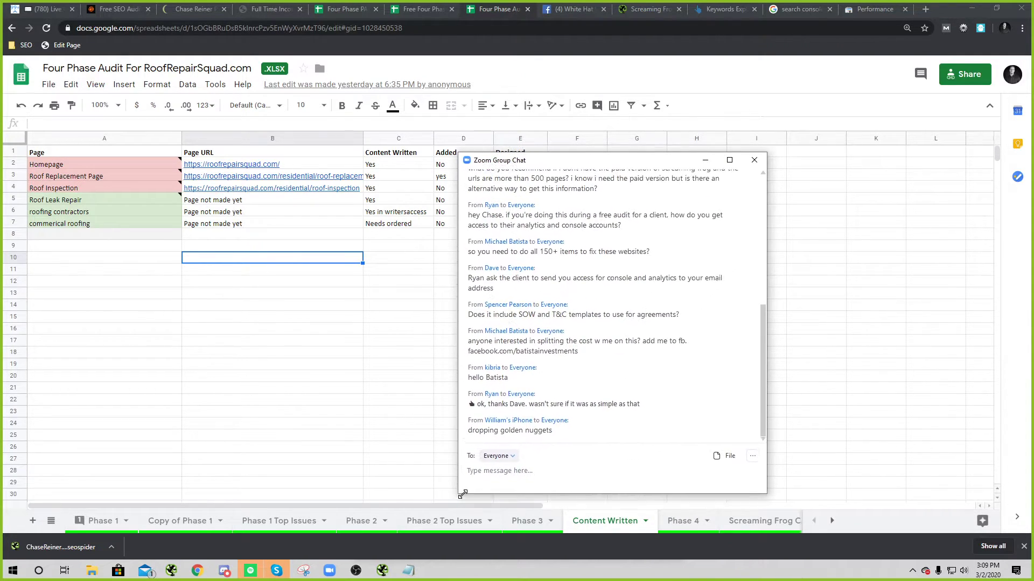
pyautogui.moveTo(551, 169); pyautogui.dragTo(550, 163)
pyautogui.scroll(2, 615, 264)
pyautogui.scroll(3, 614, 275)
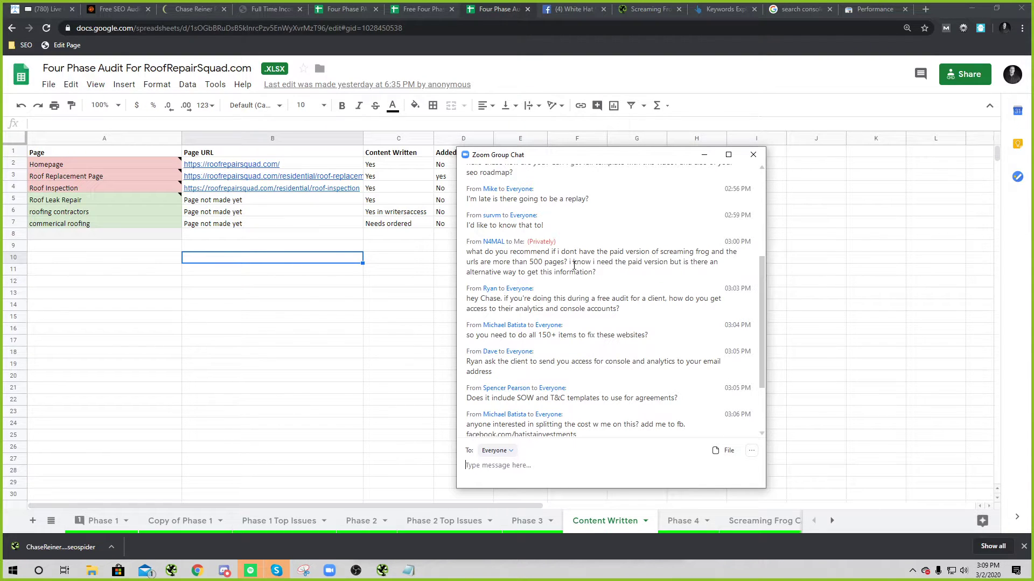
pyautogui.click(382, 571)
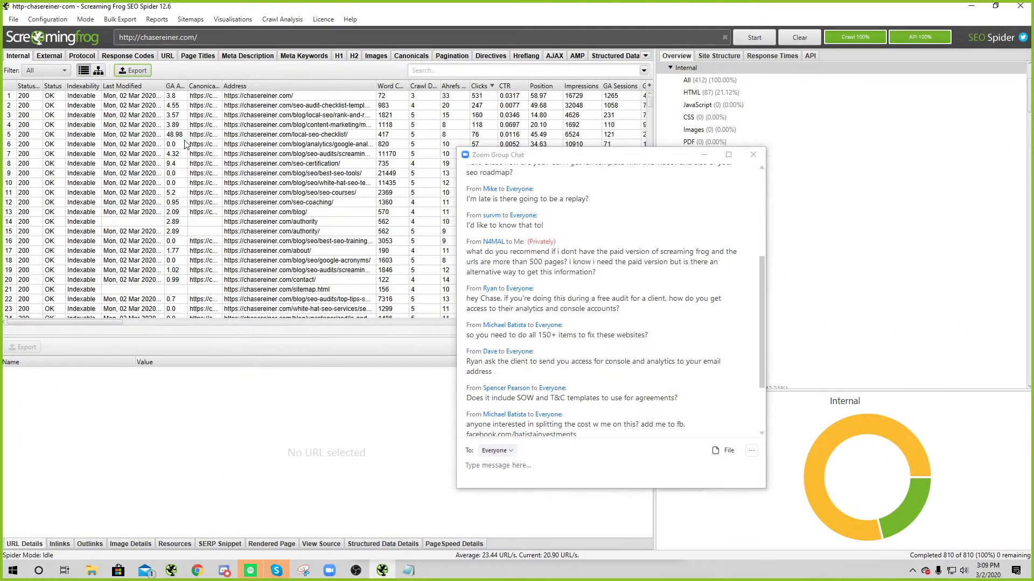
# Step: Open Screaming Frog's Configuration > Include URL settings, then return to the audit spreadsheet
pyautogui.click(34, 19)
pyautogui.moveTo(51, 49)
pyautogui.click(38, 89)
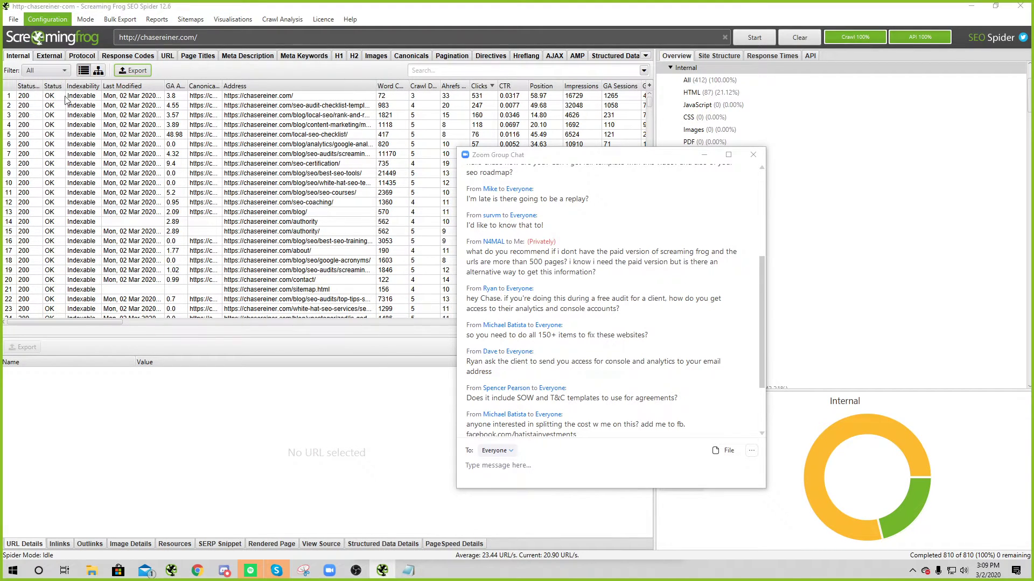
pyautogui.moveTo(547, 156); pyautogui.dragTo(754, 173)
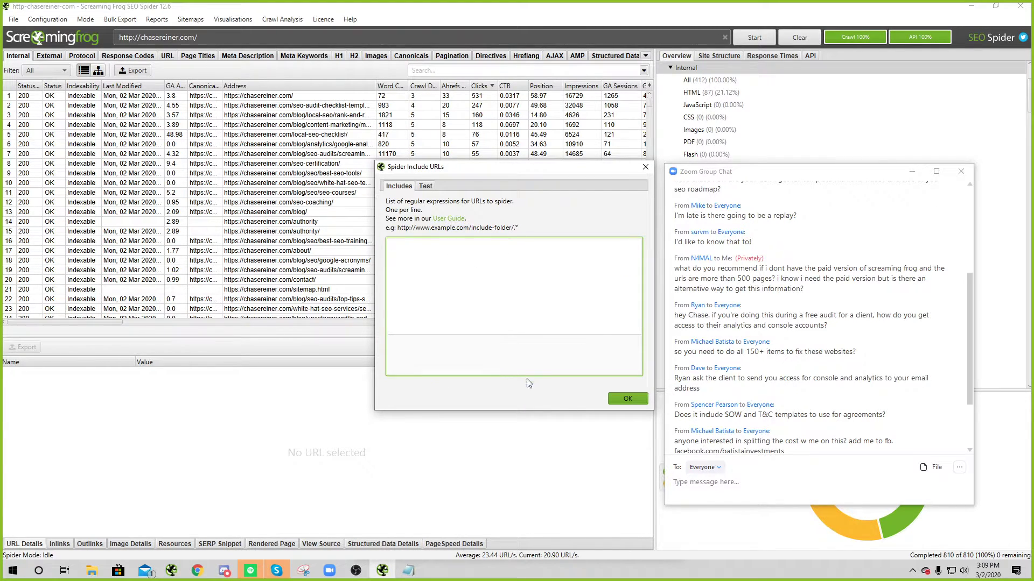
pyautogui.hotkey('alt', 'Tab')
# Step: Bring up the Search Console overview and hide the Zoom group chat window
pyautogui.click(365, 174)
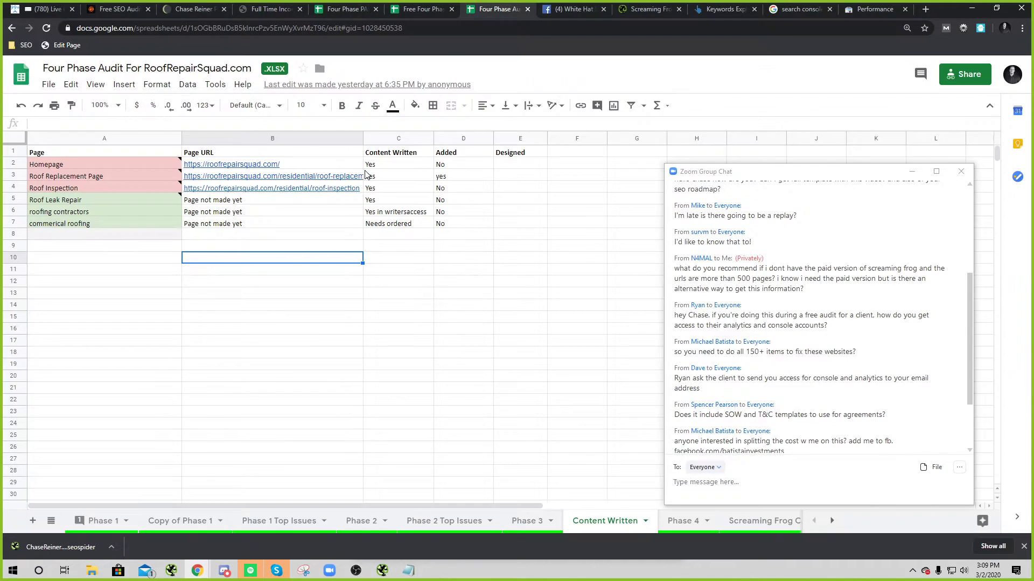
pyautogui.click(872, 9)
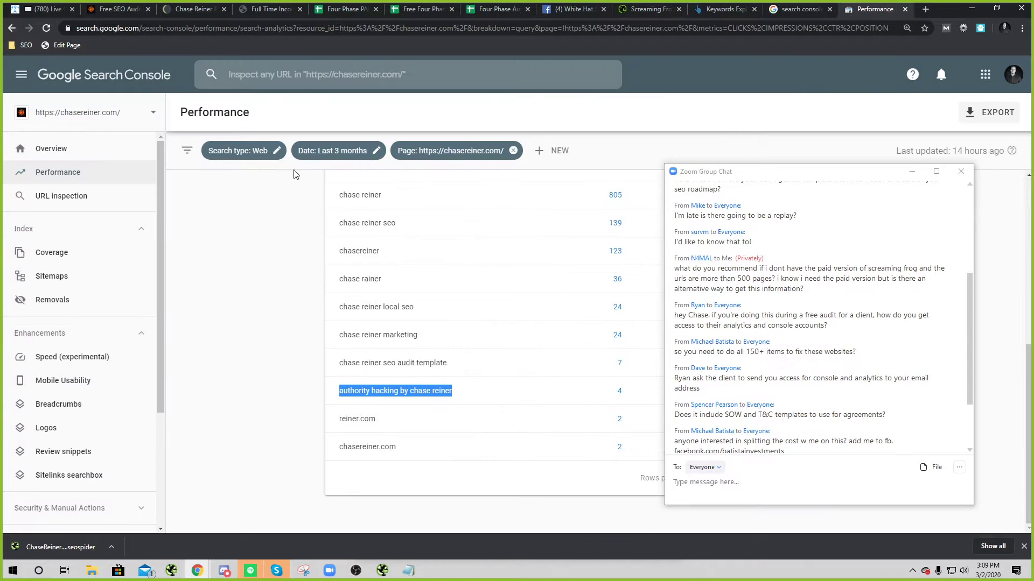
pyautogui.scroll(3, 197, 257)
pyautogui.click(52, 149)
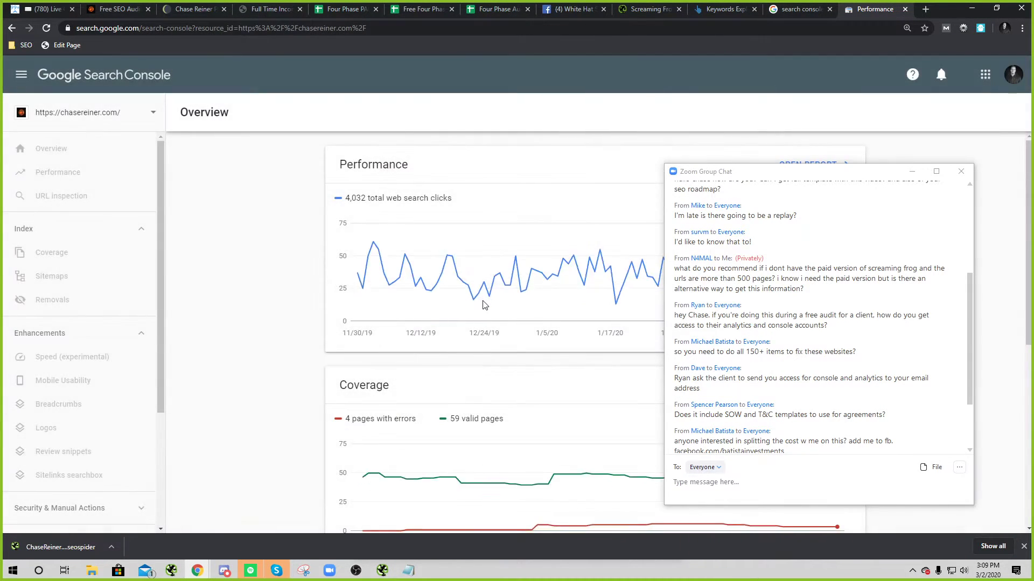
pyautogui.scroll(-2, 652, 162)
pyautogui.click(911, 171)
pyautogui.scroll(2, 664, 237)
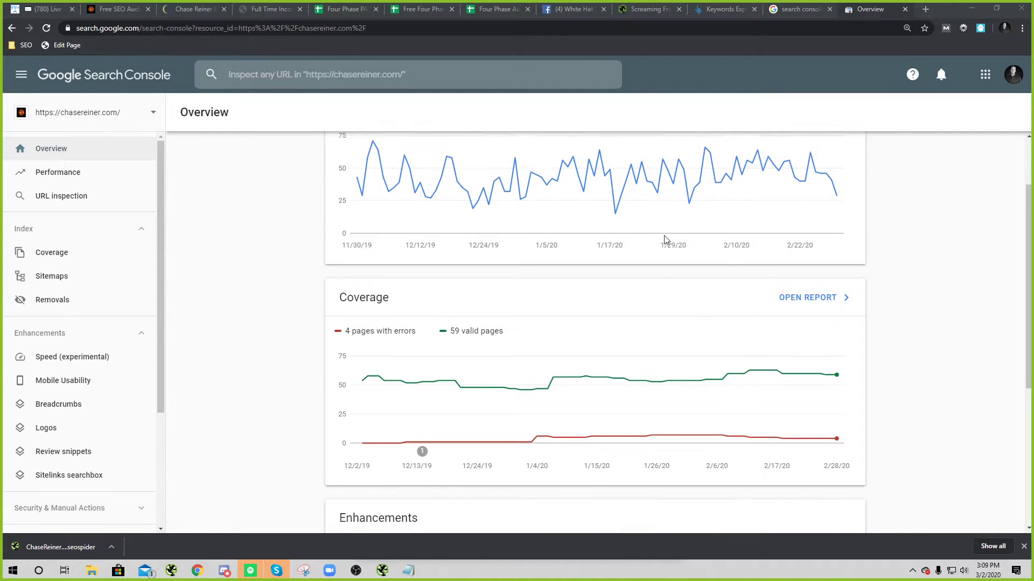
# Step: Show the Performance report broken down by Pages, at 100 rows per page
pyautogui.click(813, 165)
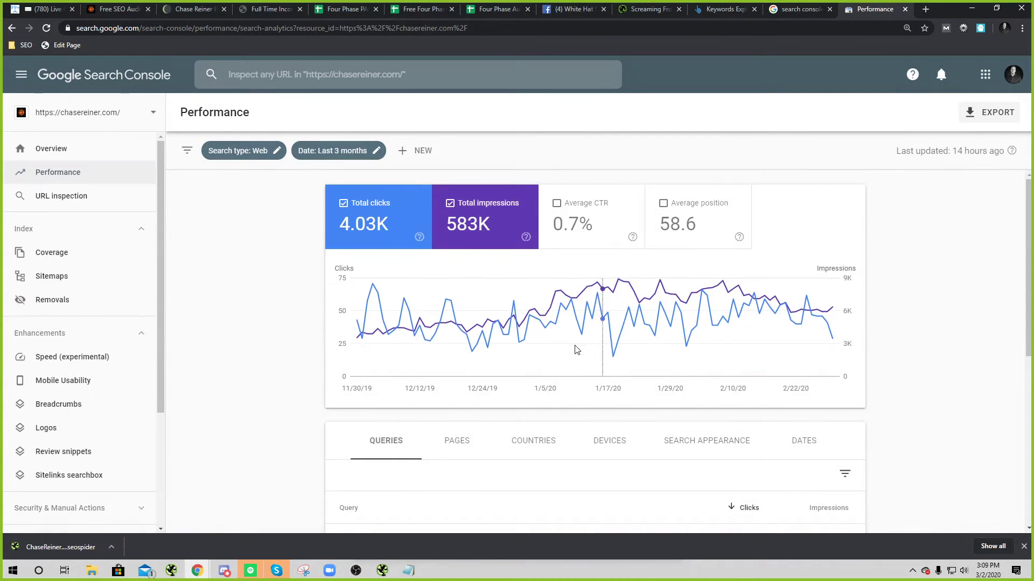
pyautogui.scroll(-2, 538, 344)
pyautogui.click(464, 343)
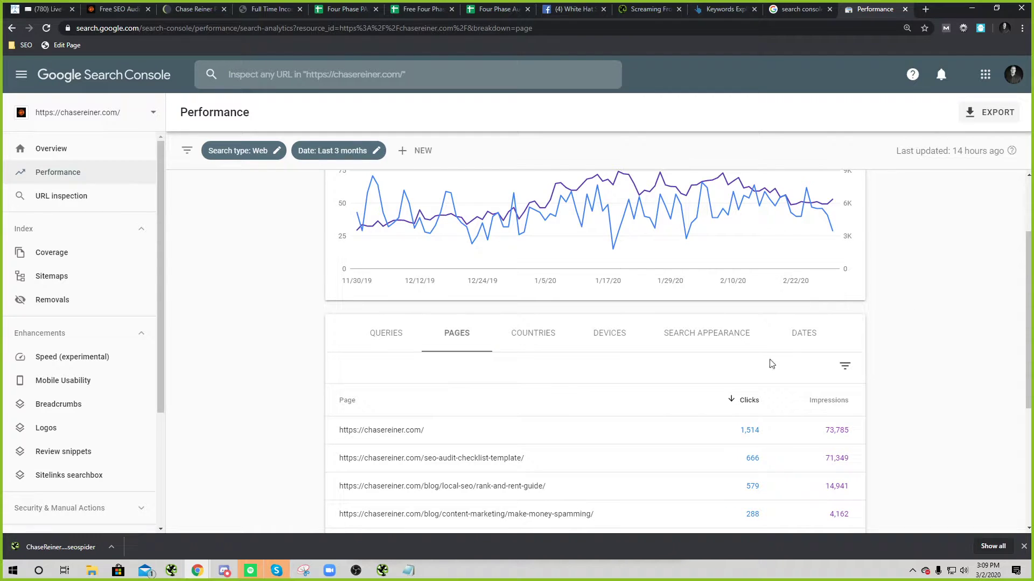
pyautogui.scroll(-4, 457, 247)
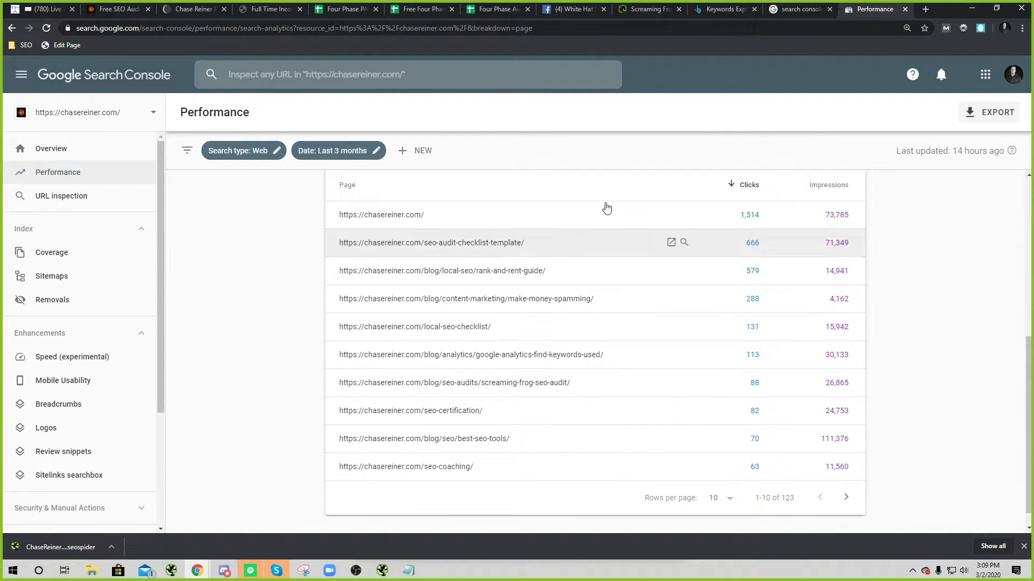
pyautogui.click(714, 501)
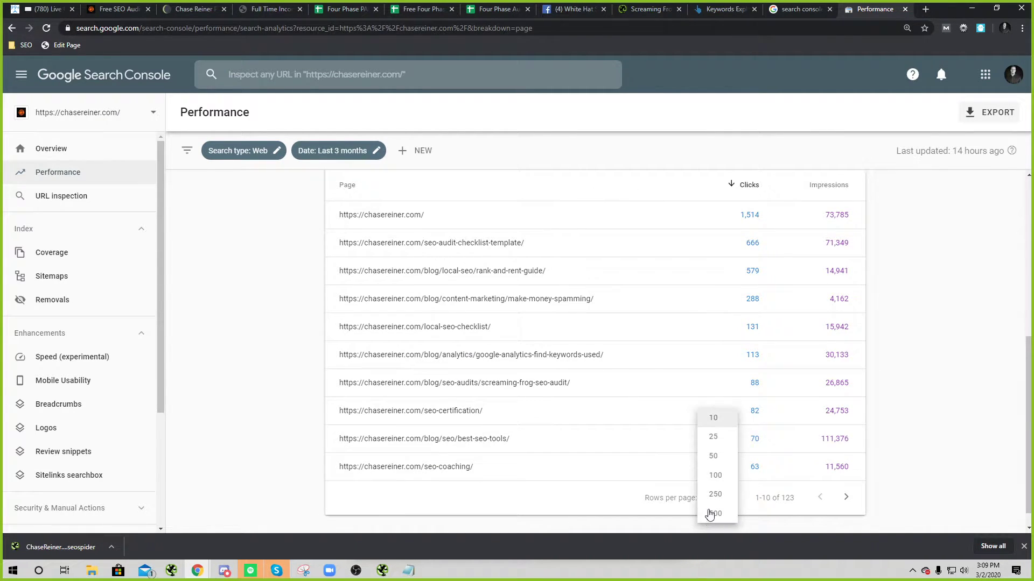
pyautogui.click(716, 475)
pyautogui.scroll(-5, 512, 325)
pyautogui.scroll(5, 546, 293)
# Step: Reposition the Zoom group chat, then return to the PAID SEO Audit Template tab
pyautogui.hotkey('alt', 'Tab')
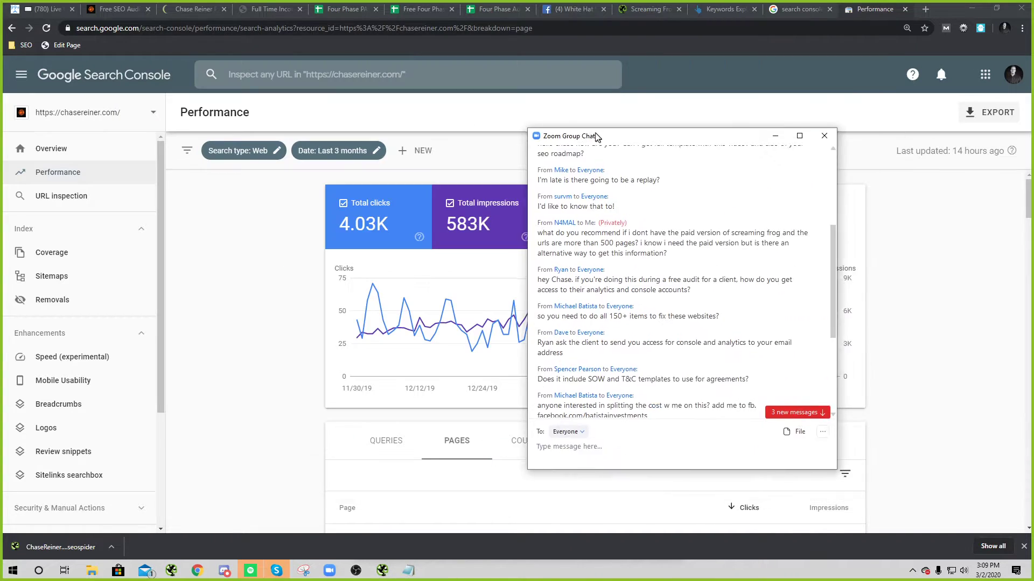
pyautogui.moveTo(605, 138); pyautogui.dragTo(481, 111)
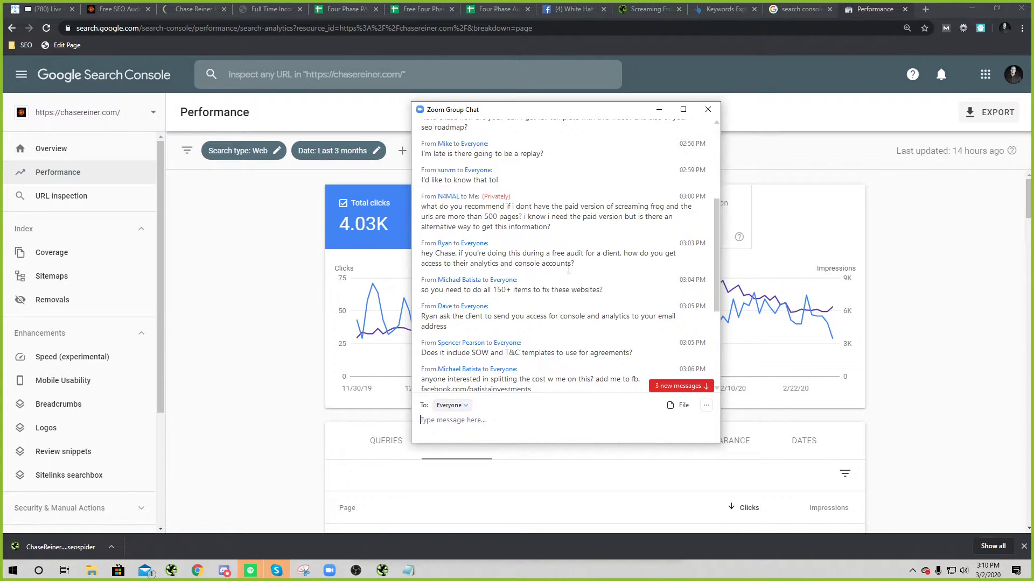
pyautogui.moveTo(583, 268); pyautogui.dragTo(507, 264)
pyautogui.doubleClick(506, 264)
pyautogui.click(593, 278)
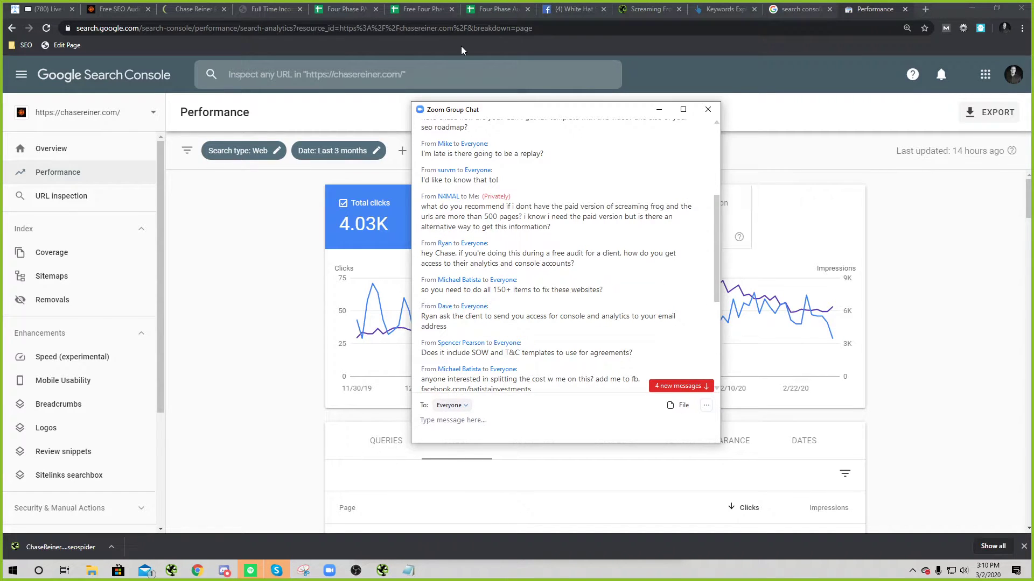
pyautogui.click(344, 9)
# Step: Scroll through the PAID template's Phase 1 checklist to the bottom and back
pyautogui.scroll(-5, 260, 381)
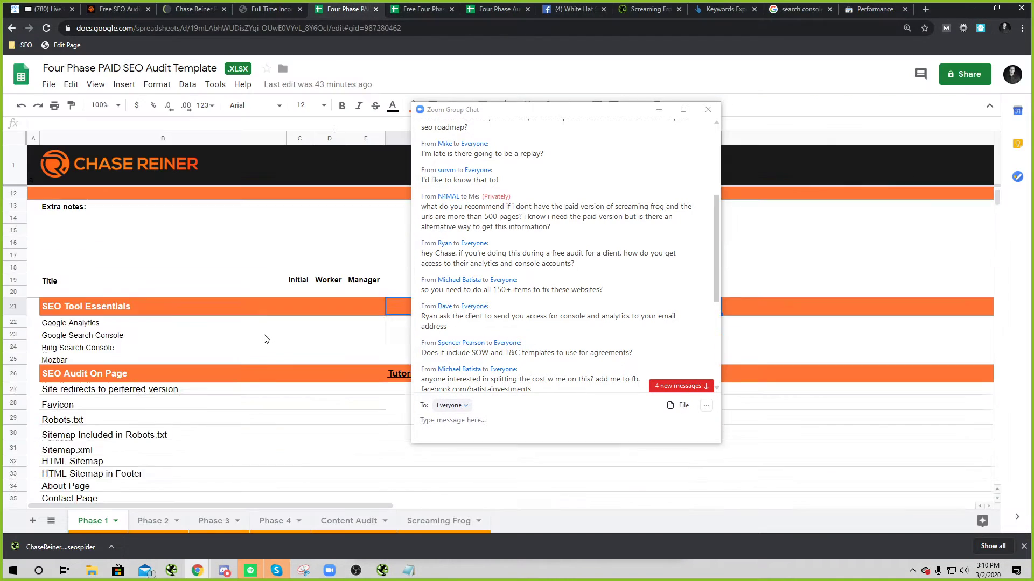
pyautogui.scroll(-15, 259, 380)
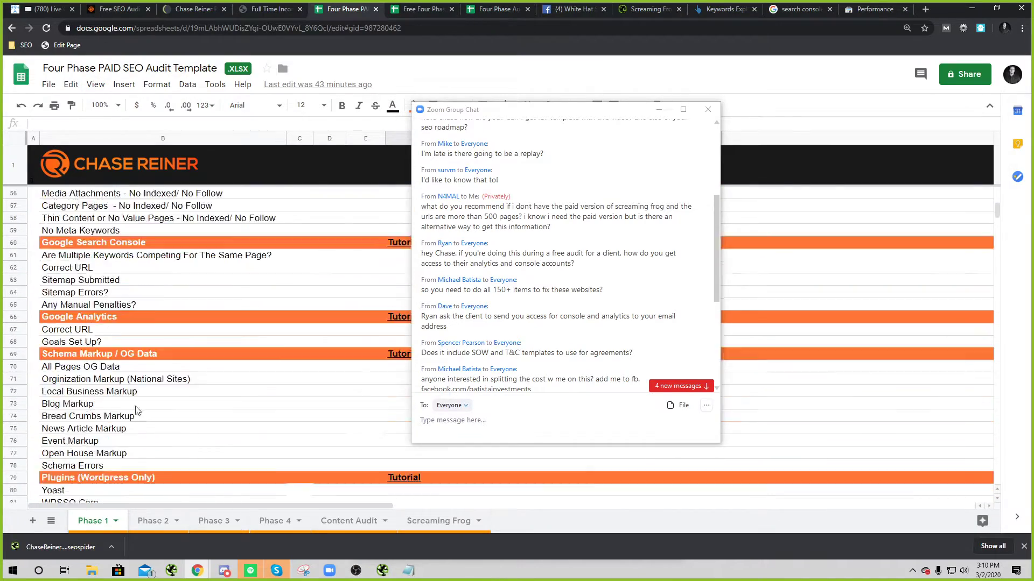
pyautogui.scroll(-15, 70, 361)
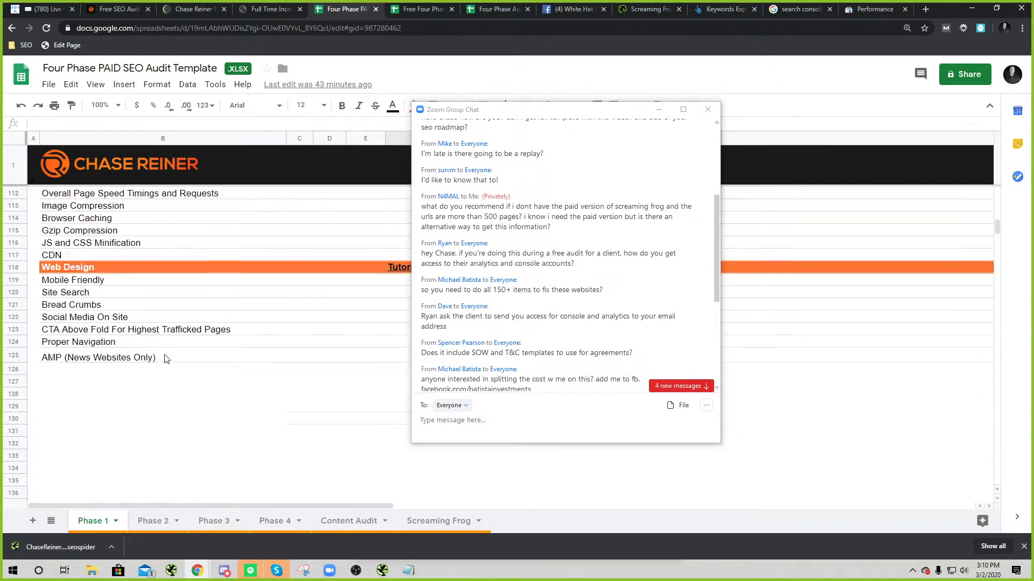
pyautogui.scroll(12, 165, 356)
pyautogui.scroll(20, 164, 356)
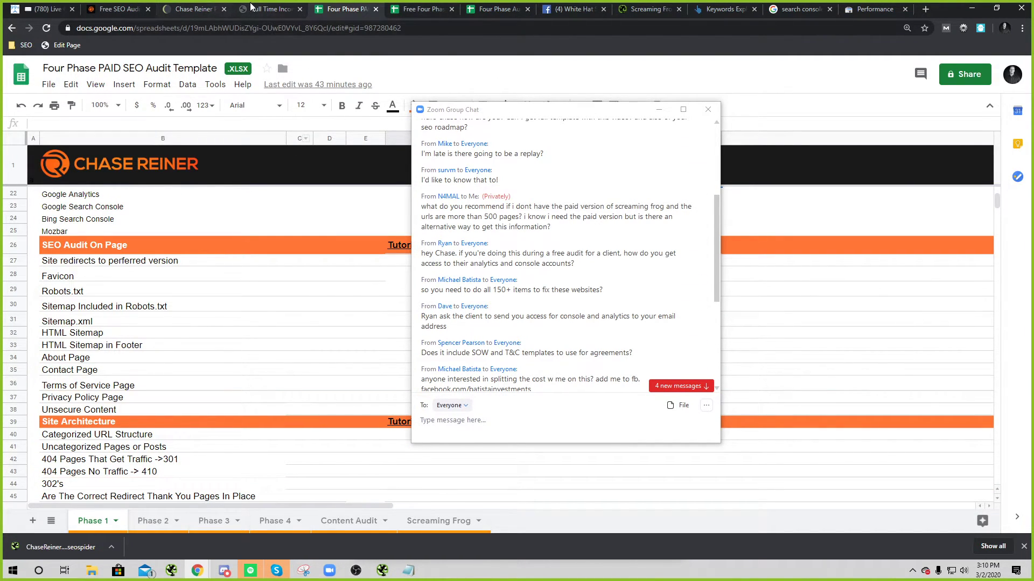
# Step: Go to the Full Time Income course page and scroll to its Course Curriculum
pyautogui.click(268, 10)
pyautogui.scroll(7, 289, 195)
pyautogui.moveTo(524, 109); pyautogui.dragTo(753, 98)
pyautogui.scroll(-6, 497, 306)
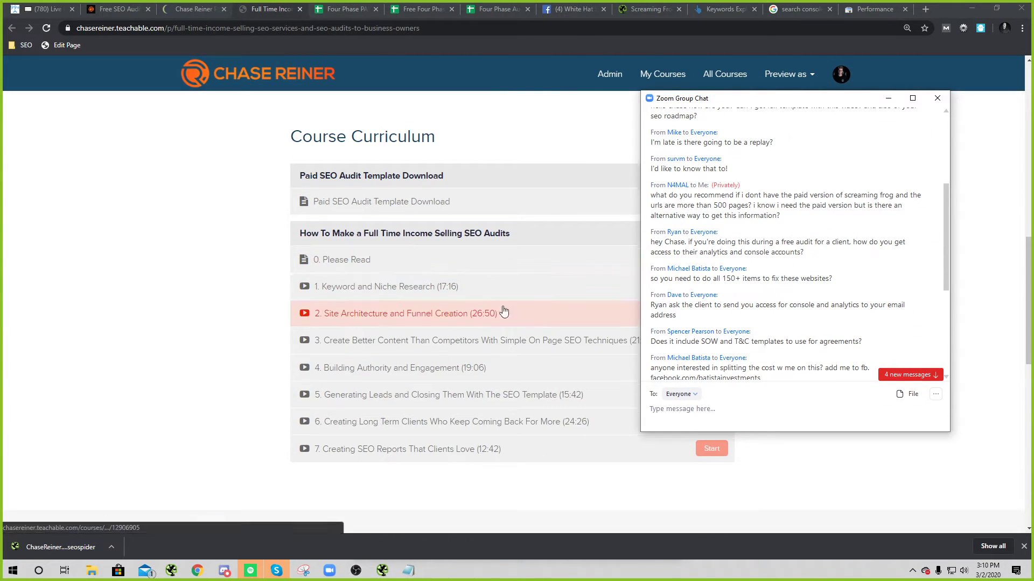
# Step: Drag the Zoom chat left over the curriculum, then show the Free Four Phase SEO Audit Template
pyautogui.moveTo(729, 100); pyautogui.dragTo(631, 117)
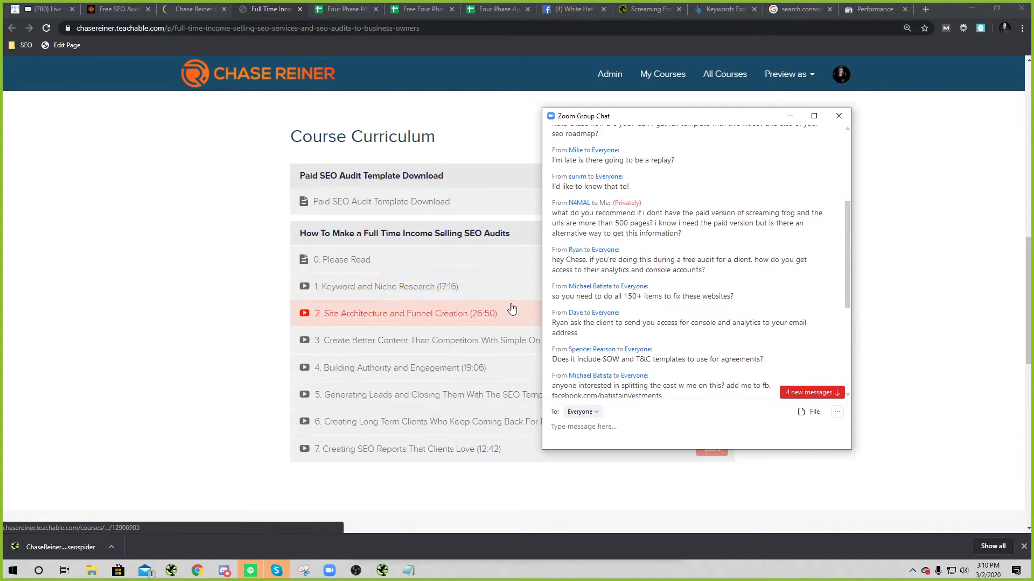
pyautogui.moveTo(644, 115); pyautogui.dragTo(449, 110)
pyautogui.click(400, 4)
pyautogui.click(400, 4)
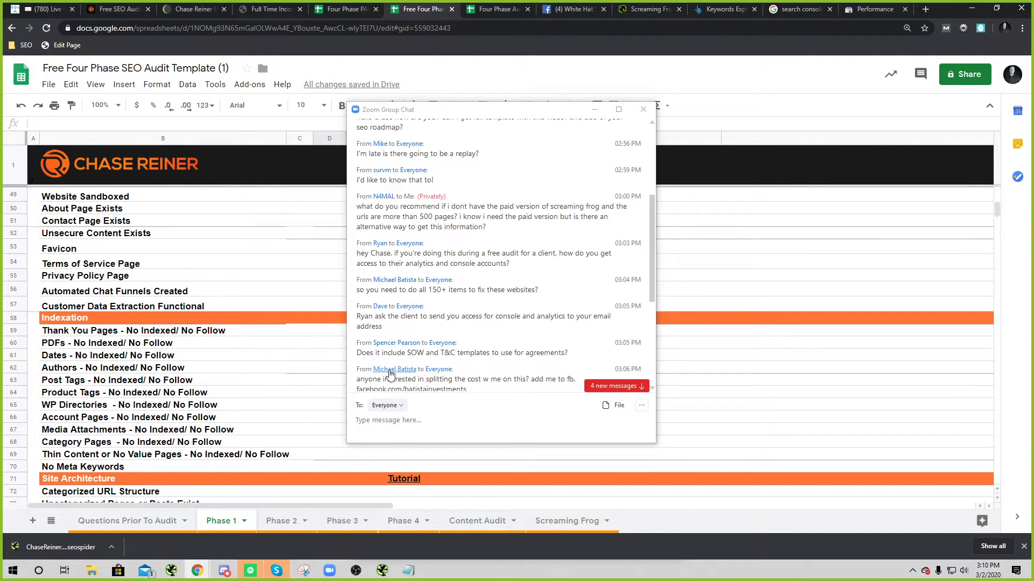
# Step: Move the Zoom chat right and stretch it taller, then return to the PAID template
pyautogui.moveTo(421, 112); pyautogui.dragTo(555, 120)
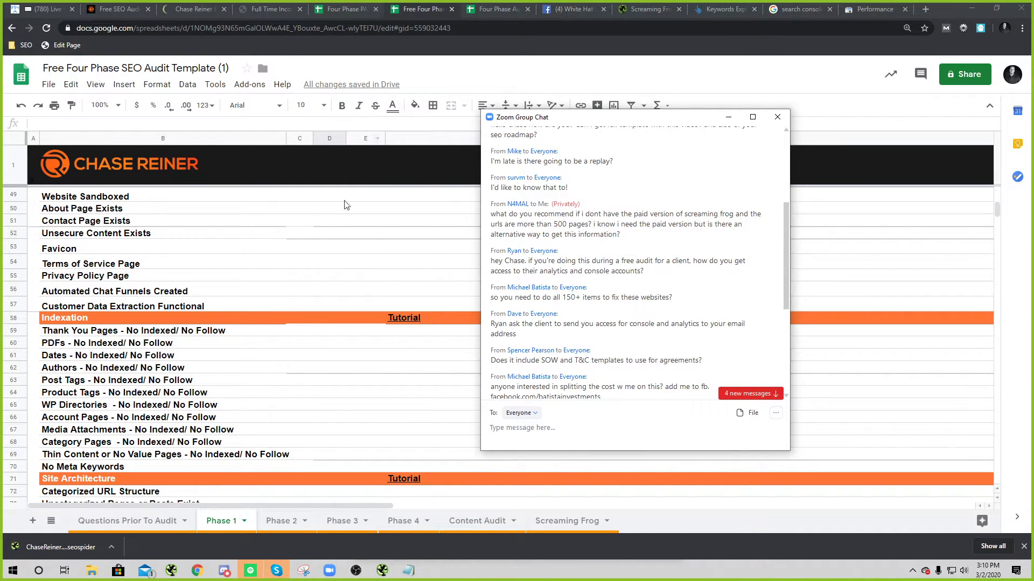
pyautogui.moveTo(547, 111)
pyautogui.mouseDown()
pyautogui.moveTo(540, 54)
pyautogui.moveTo(546, 100)
pyautogui.mouseUp()
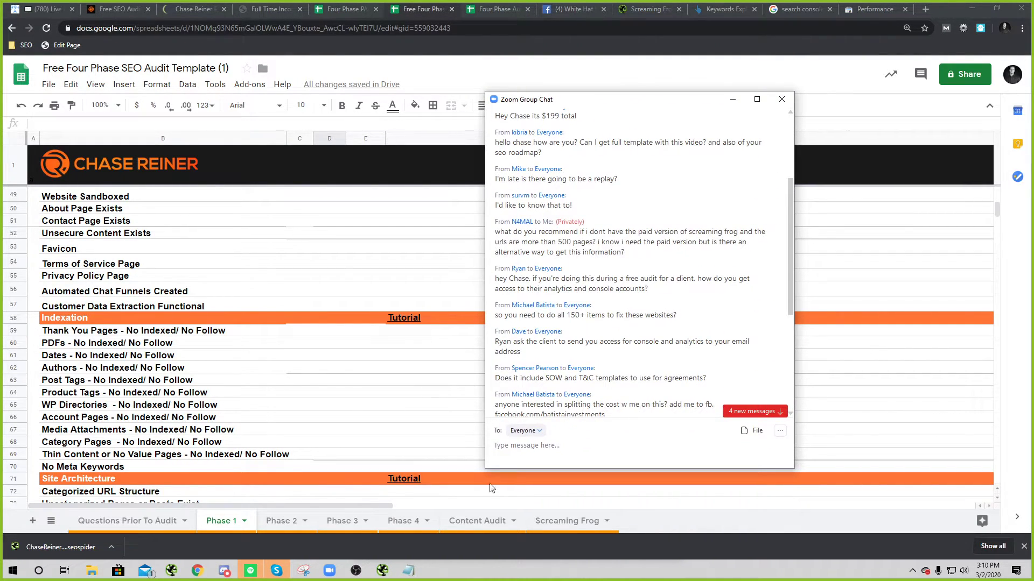
pyautogui.moveTo(491, 471); pyautogui.dragTo(458, 505)
pyautogui.click(269, 9)
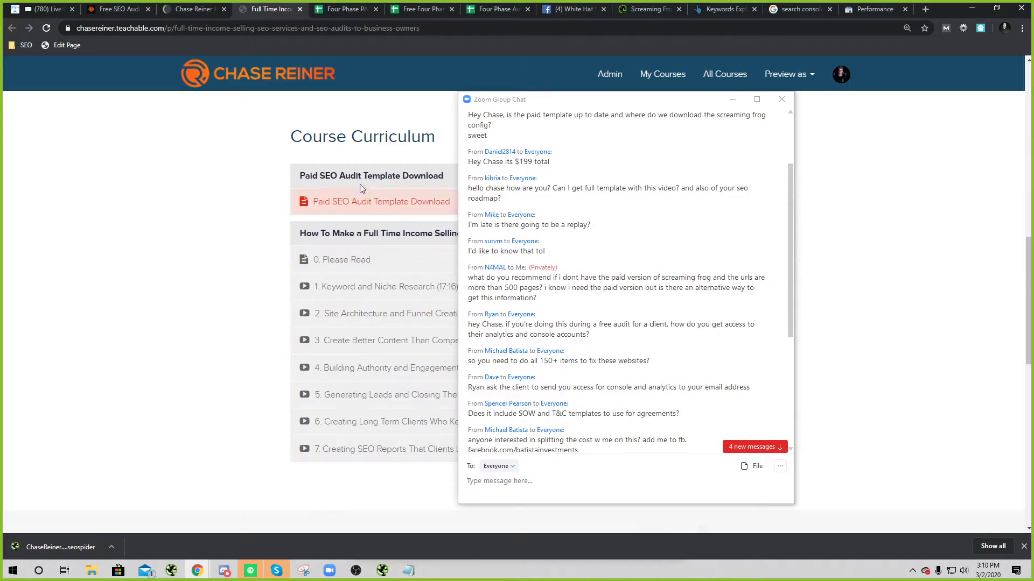
pyautogui.click(343, 9)
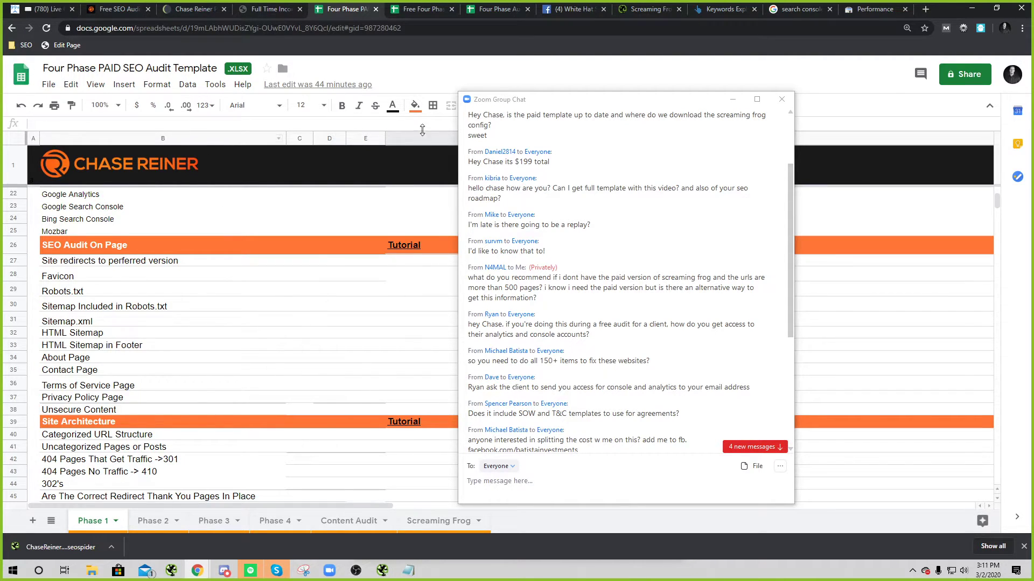
# Step: Resize the Zoom group chat, scroll through its newer messages, and drag it off-screen
pyautogui.moveTo(459, 93); pyautogui.dragTo(446, 47)
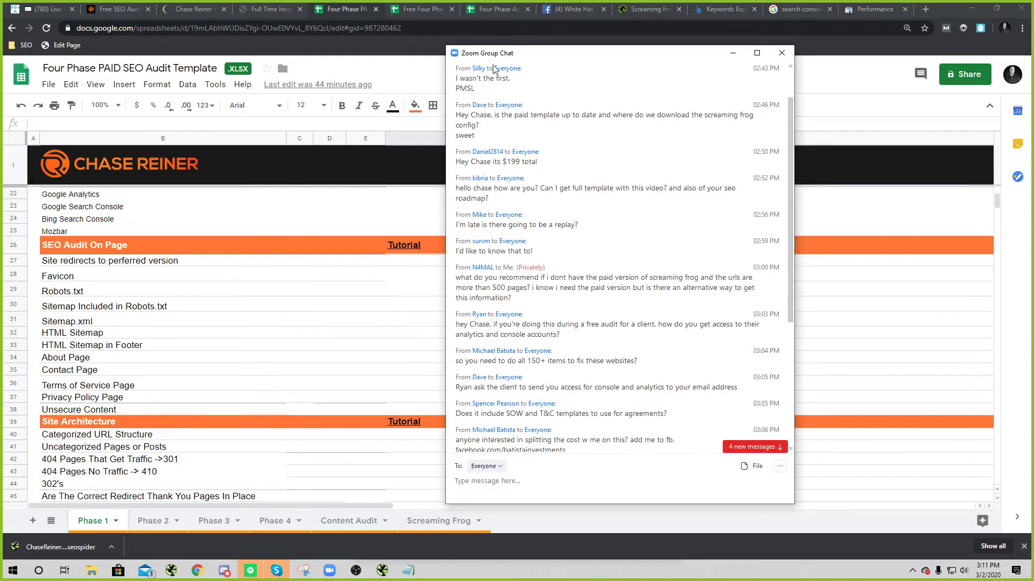
pyautogui.moveTo(446, 45); pyautogui.dragTo(473, 93)
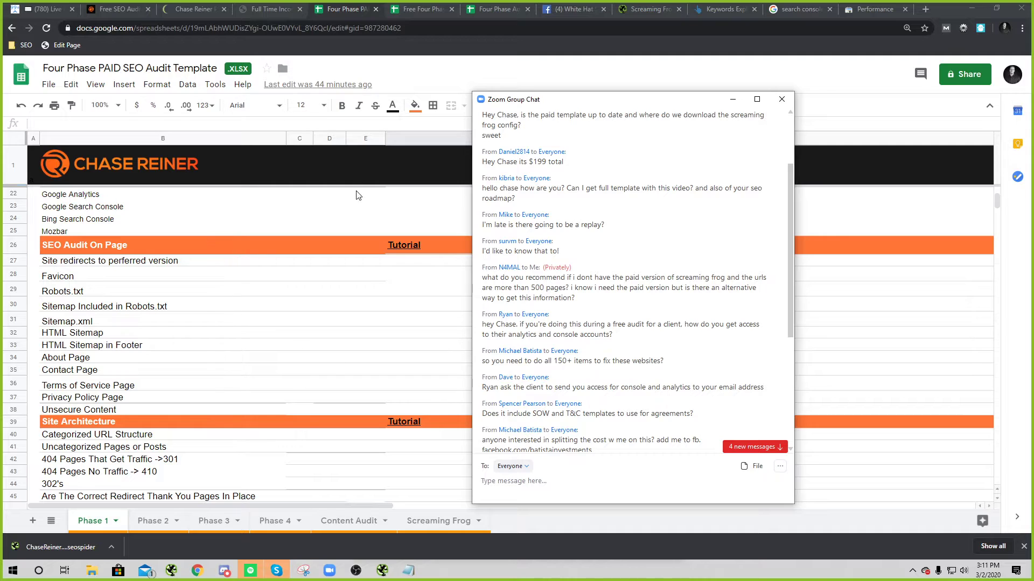
pyautogui.moveTo(474, 91); pyautogui.dragTo(465, 73)
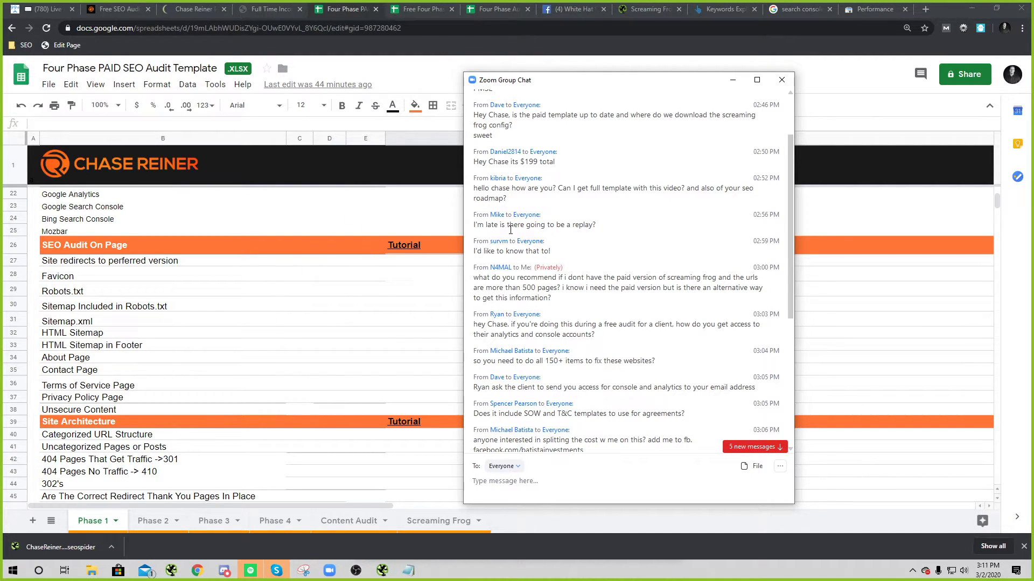
pyautogui.scroll(-1, 532, 226)
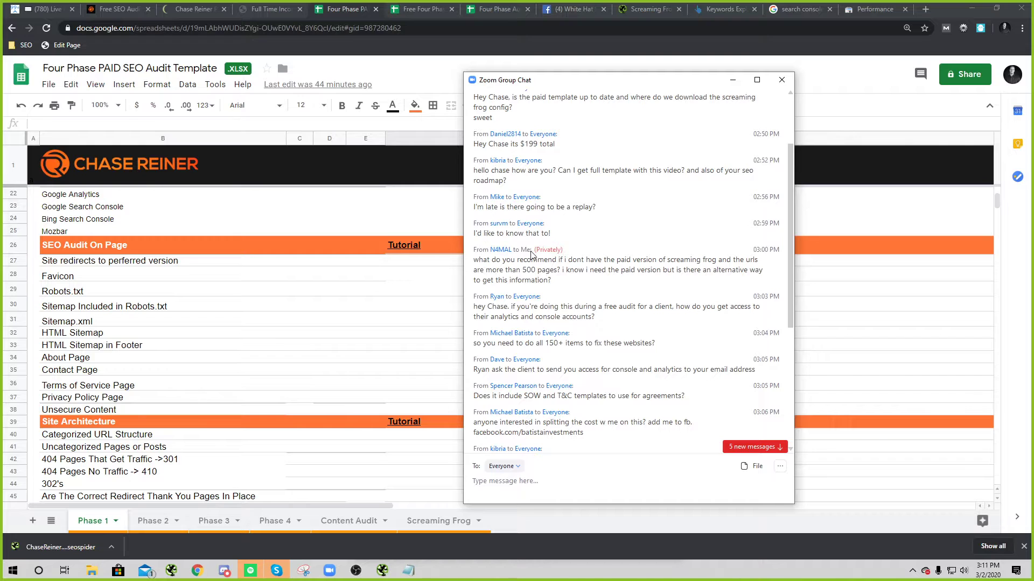
pyautogui.scroll(-1, 576, 271)
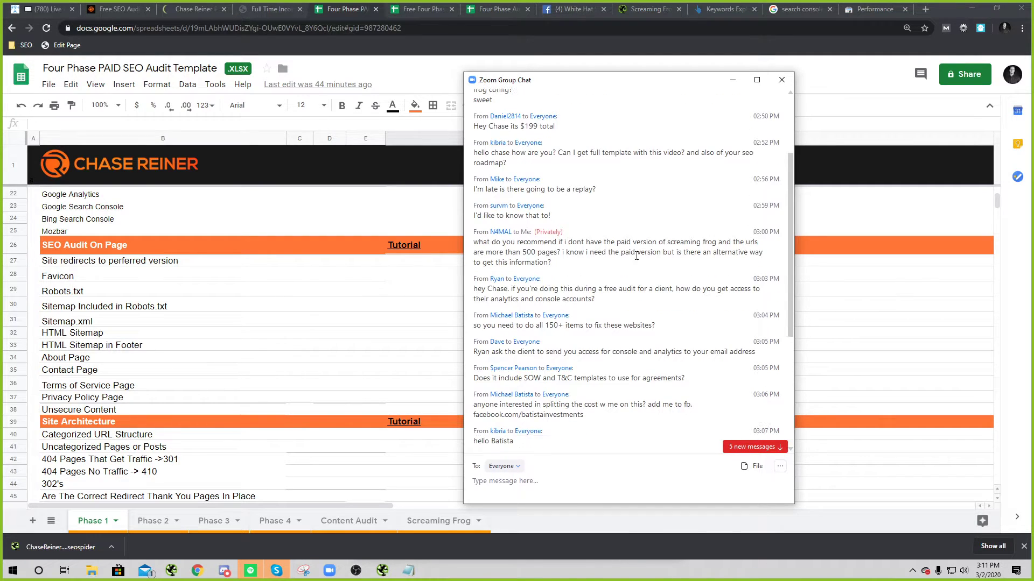
pyautogui.scroll(-4, 633, 254)
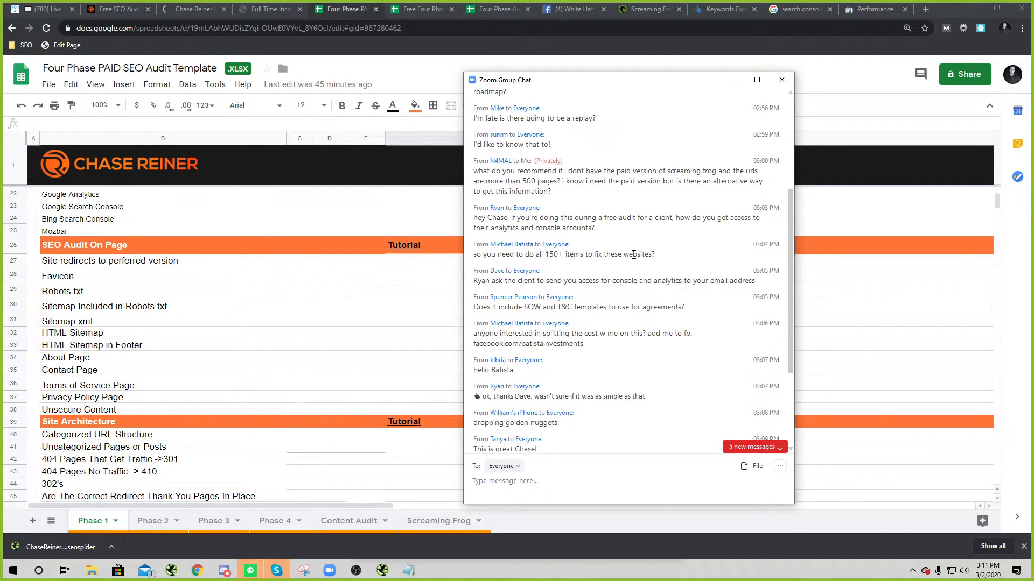
pyautogui.scroll(-1, 556, 233)
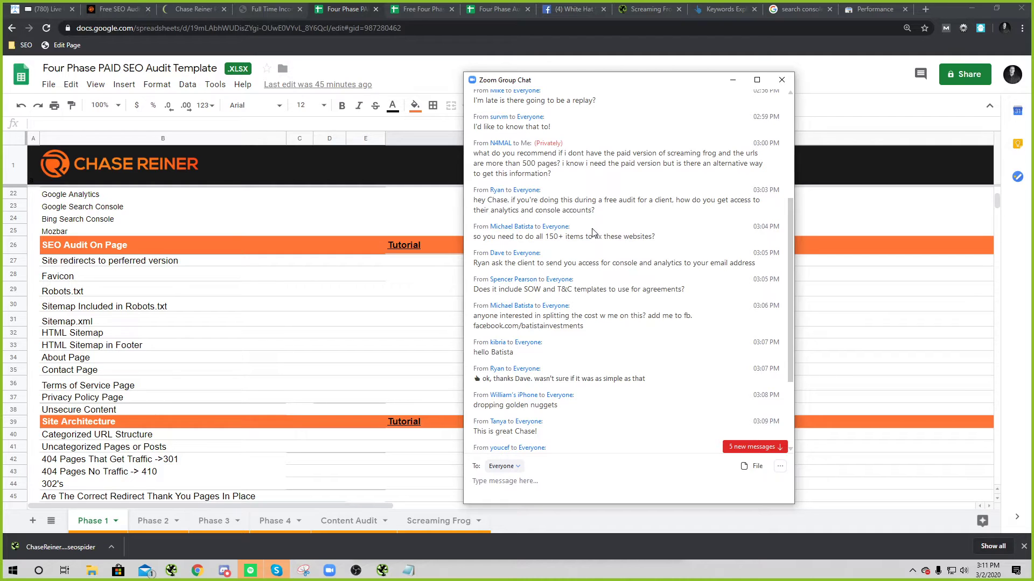
pyautogui.moveTo(625, 85); pyautogui.dragTo(1033, 119)
# Step: In the RoofRepairSquad.com audit's Copy of Phase 1 sheet, apply a change to column C
pyautogui.click(478, 8)
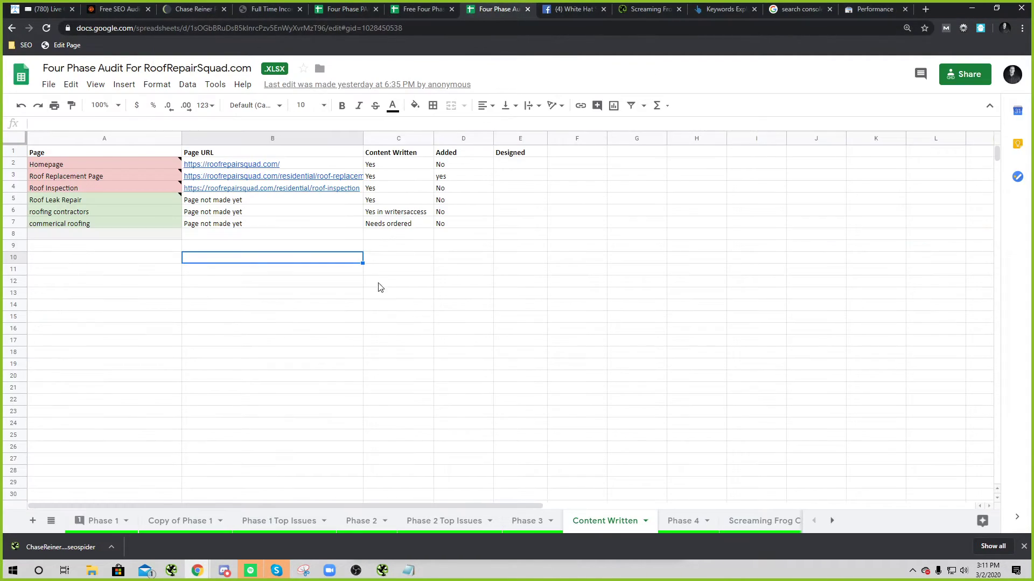
pyautogui.click(180, 520)
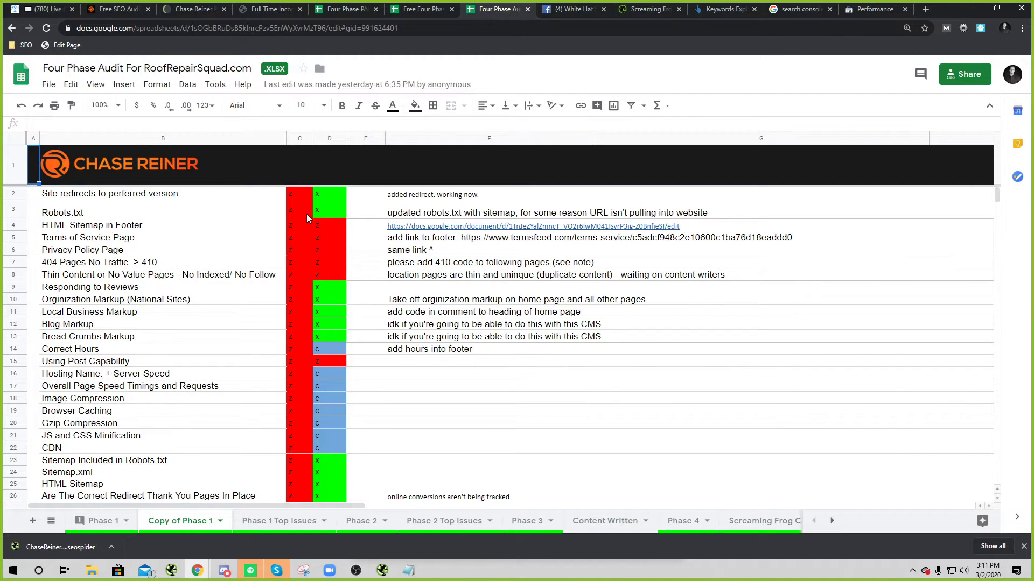
pyautogui.scroll(6, 311, 235)
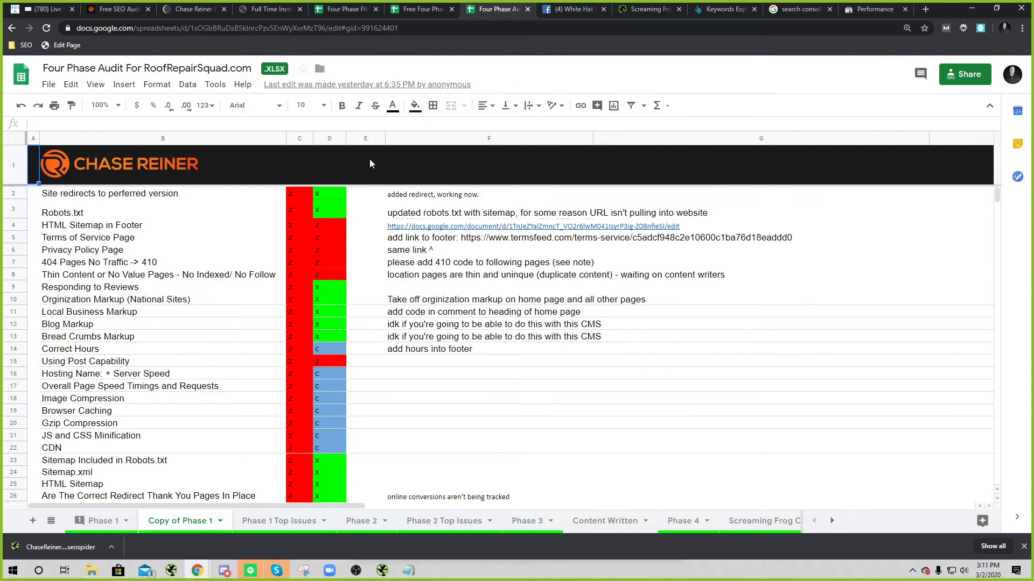
pyautogui.click(331, 138)
pyautogui.rightClick(306, 138)
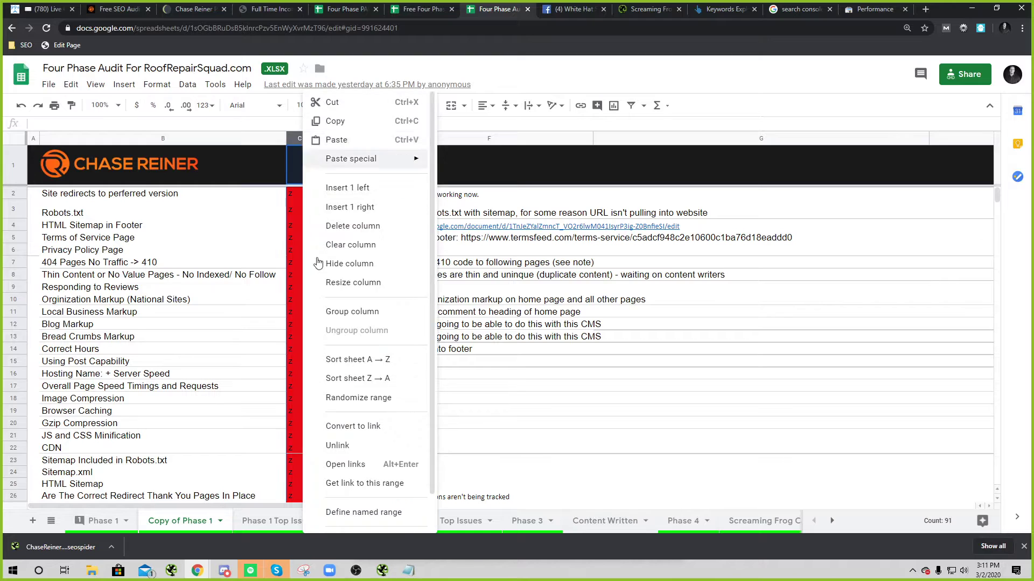
pyautogui.click(366, 381)
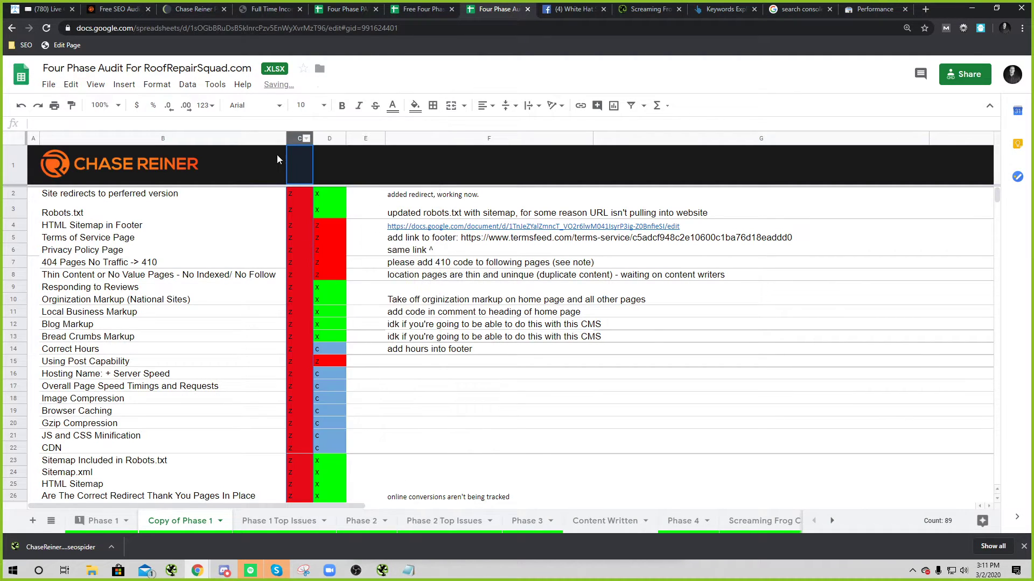
# Step: Compare the Phase 1 sheet with Copy of Phase 1 by flipping between them
pyautogui.click(102, 521)
pyautogui.scroll(-5, 345, 322)
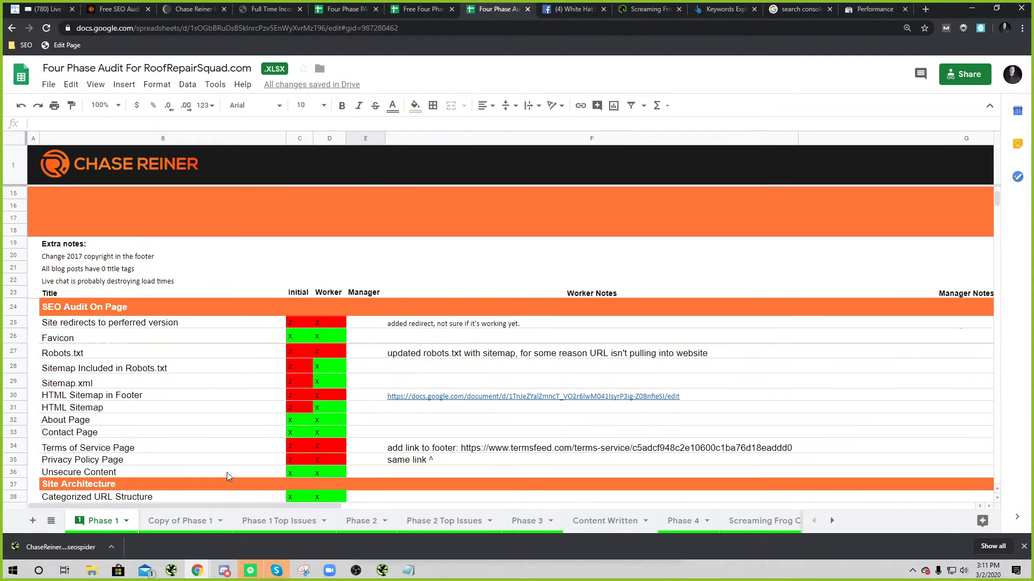
pyautogui.click(180, 520)
pyautogui.scroll(-5, 284, 226)
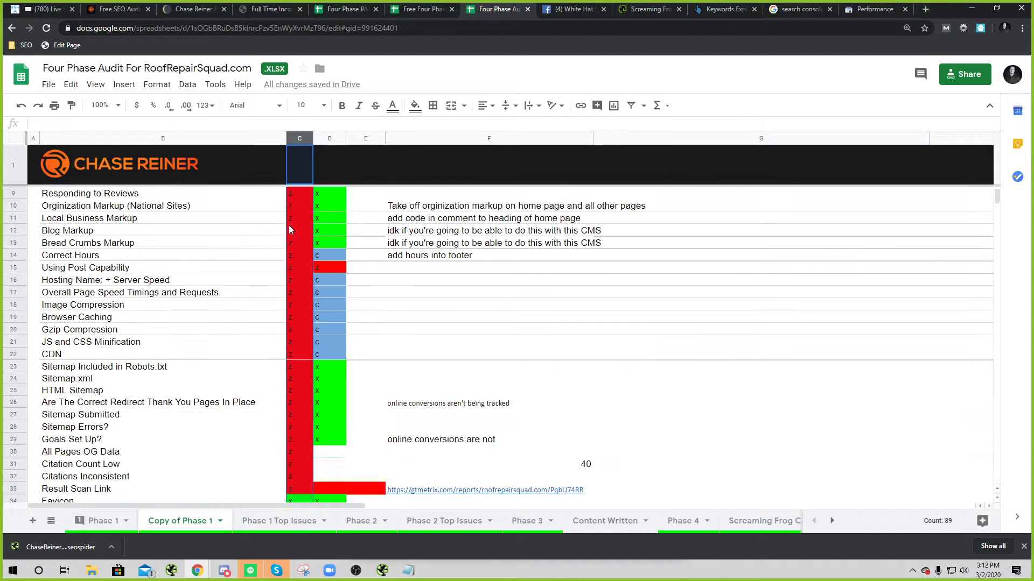
pyautogui.scroll(5, 272, 288)
pyautogui.scroll(-6, 275, 231)
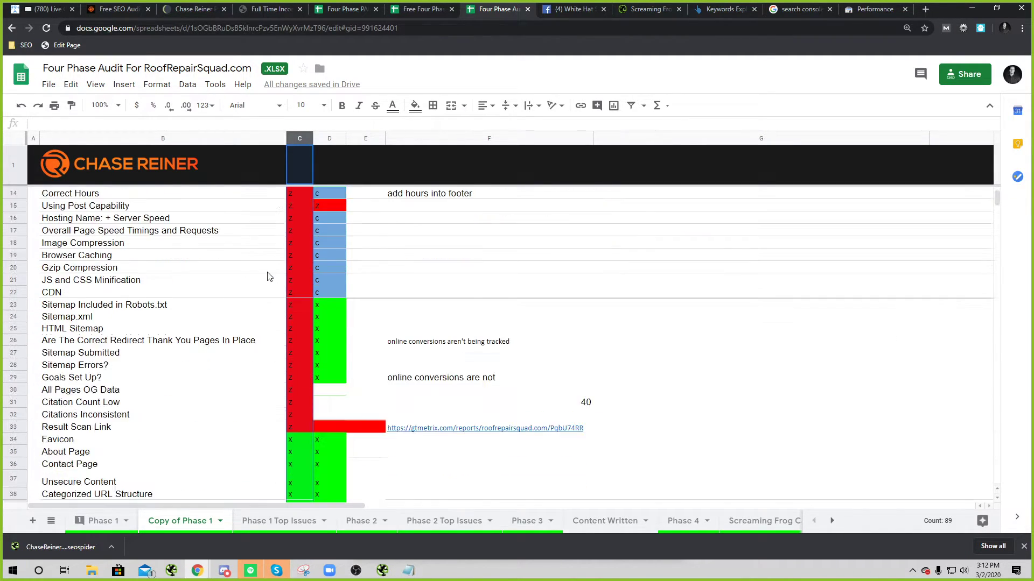
pyautogui.moveTo(296, 327); pyautogui.dragTo(273, 196)
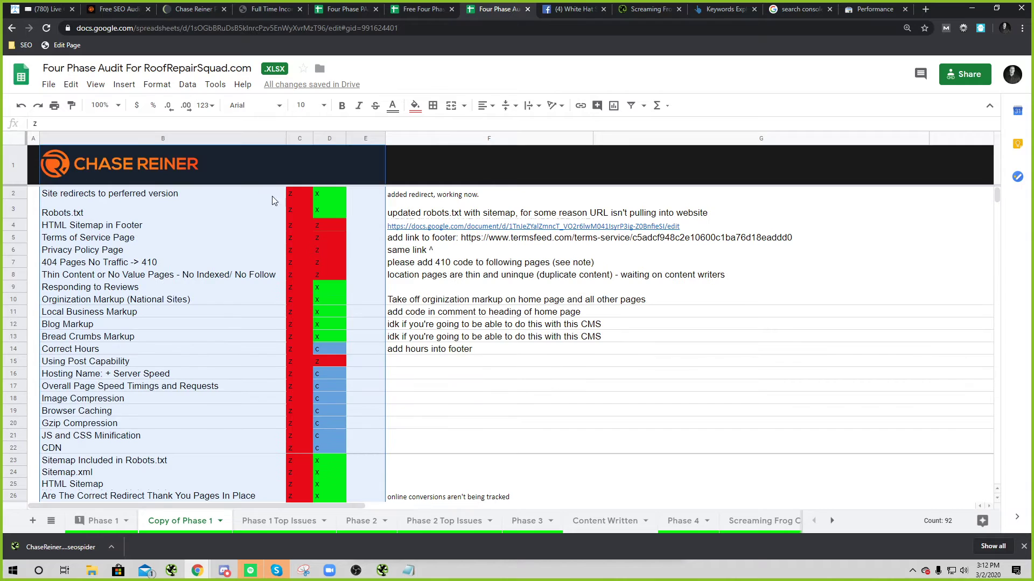
# Step: Select the Robots.txt cell B3 and scroll through the Copy of Phase 1 checklist
pyautogui.click(276, 210)
pyautogui.scroll(-2, 286, 294)
pyautogui.scroll(-1, 286, 292)
pyautogui.scroll(4, 294, 269)
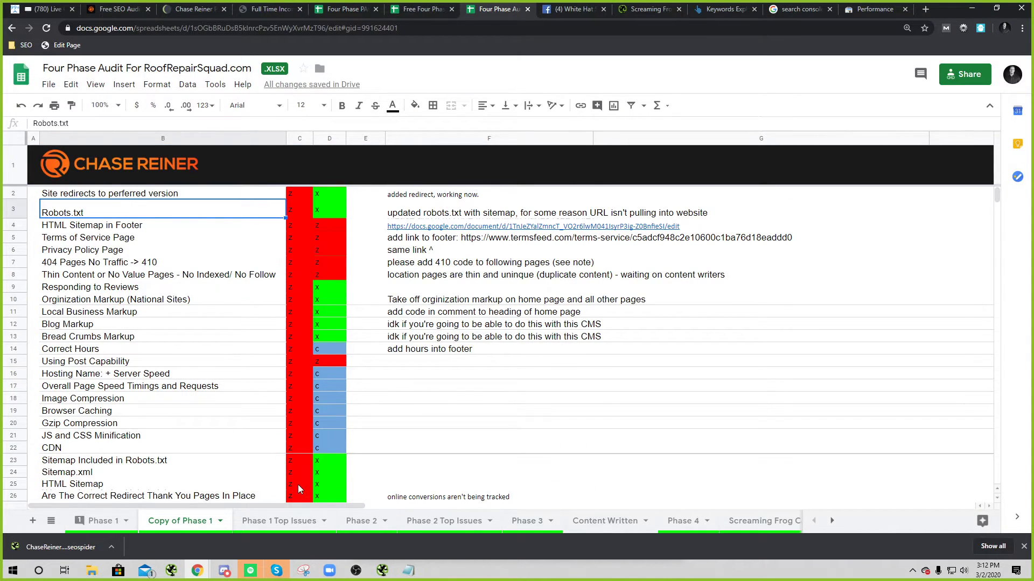
pyautogui.scroll(-1, 302, 473)
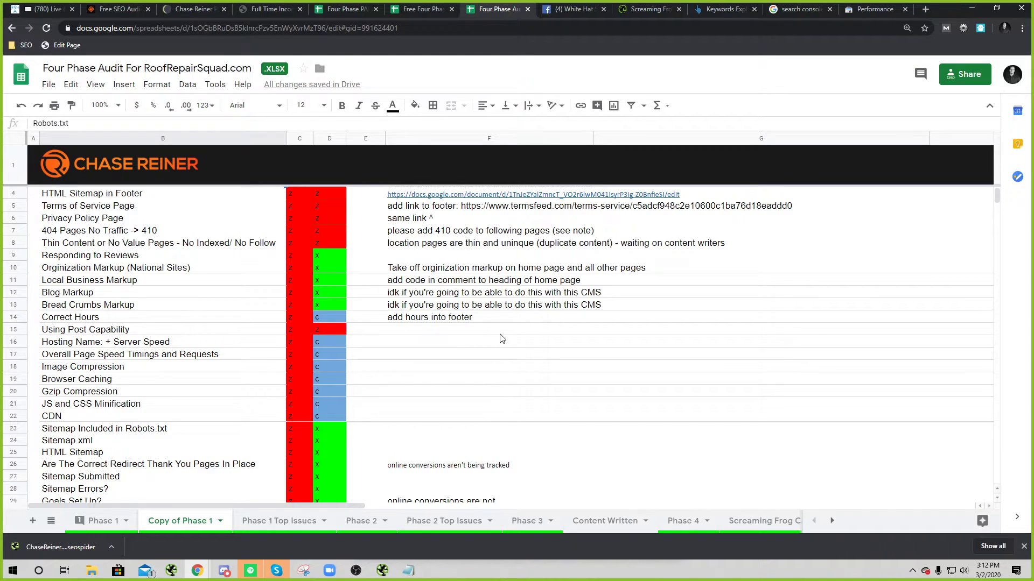
pyautogui.scroll(-3, 292, 407)
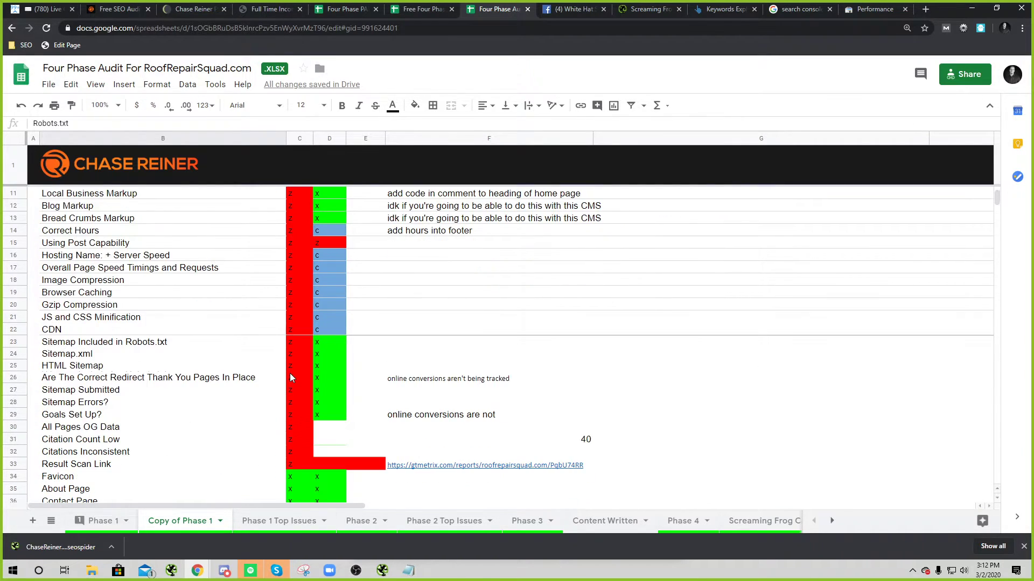
pyautogui.scroll(4, 313, 355)
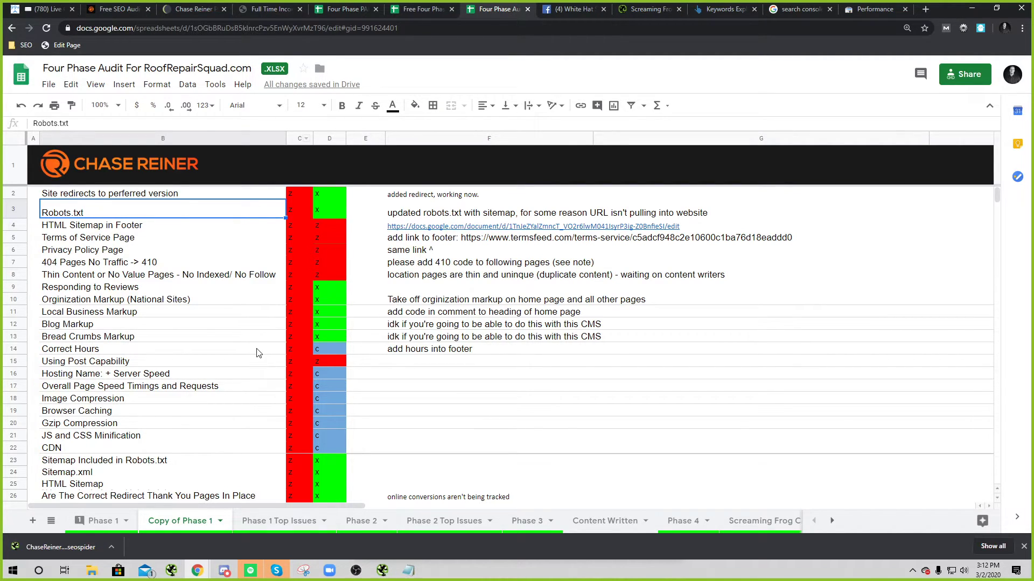
# Step: Select column C and cells in column E including E26, then switch to the Zoom chat
pyautogui.click(305, 139)
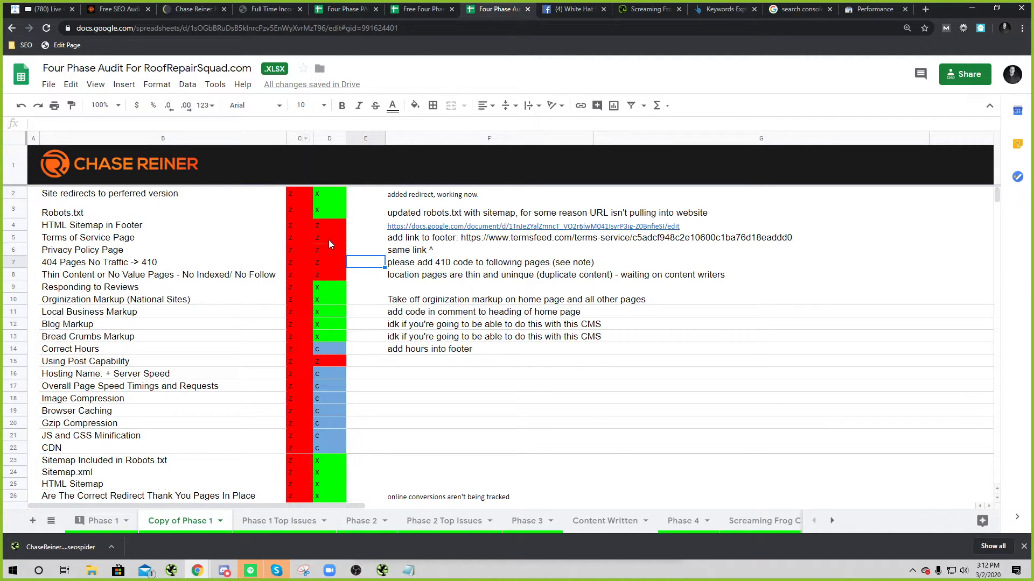
pyautogui.scroll(-3, 328, 240)
pyautogui.click(379, 365)
pyautogui.scroll(3, 309, 334)
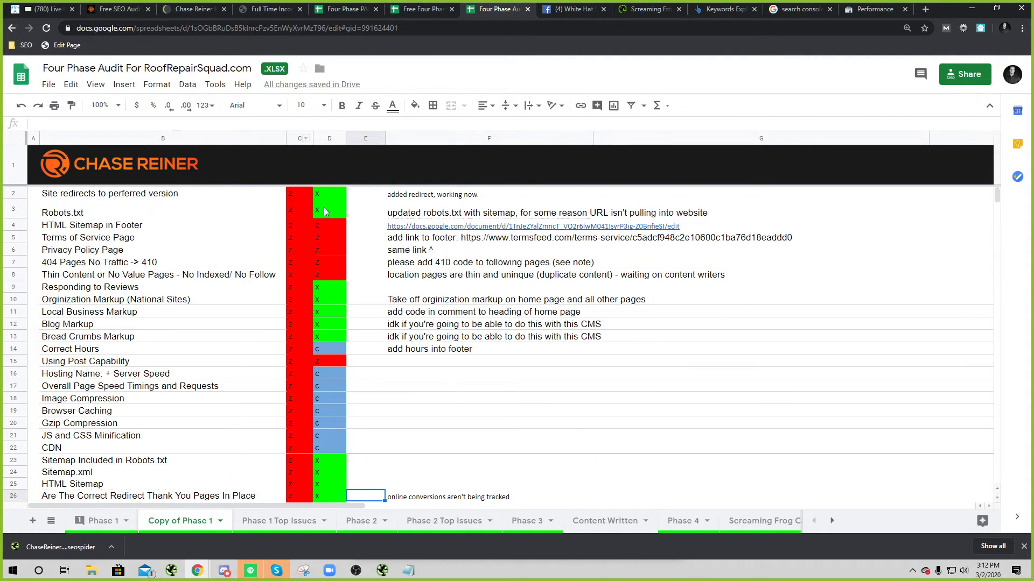
pyautogui.scroll(-3, 310, 338)
pyautogui.click(365, 464)
pyautogui.scroll(3, 333, 284)
pyautogui.hotkey('alt', 'Tab')
pyautogui.hotkey('alt', 'Tab')
pyautogui.hotkey('alt', 'Tab')
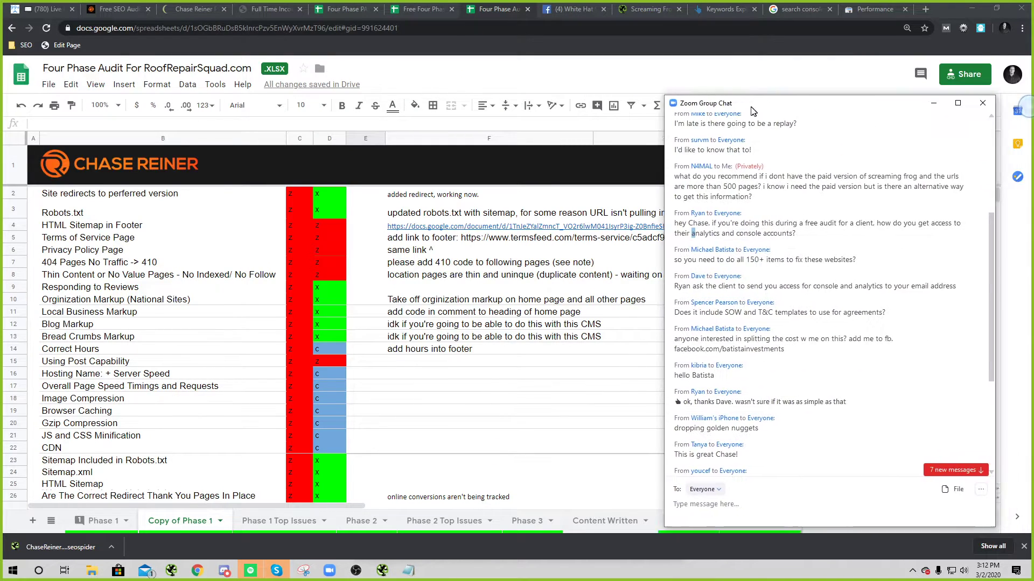
# Step: Reposition the Zoom chat and scroll its messages, highlighting the word 'impression'
pyautogui.moveTo(754, 108); pyautogui.dragTo(623, 70)
pyautogui.scroll(-1, 738, 315)
pyautogui.scroll(-3, 738, 315)
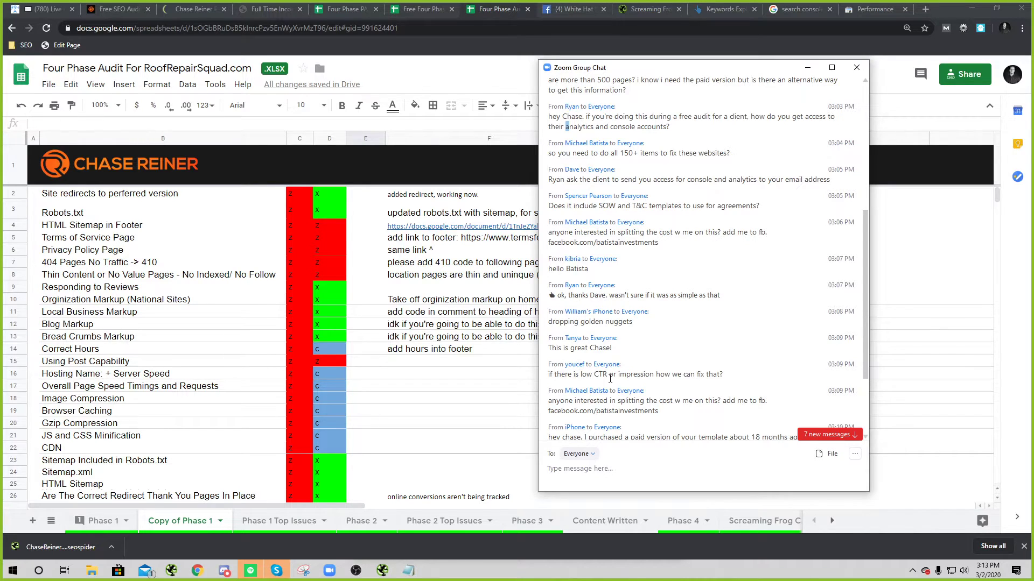
pyautogui.moveTo(614, 375); pyautogui.dragTo(653, 377)
pyautogui.doubleClick(651, 376)
pyautogui.click(656, 378)
pyautogui.scroll(-3, 646, 380)
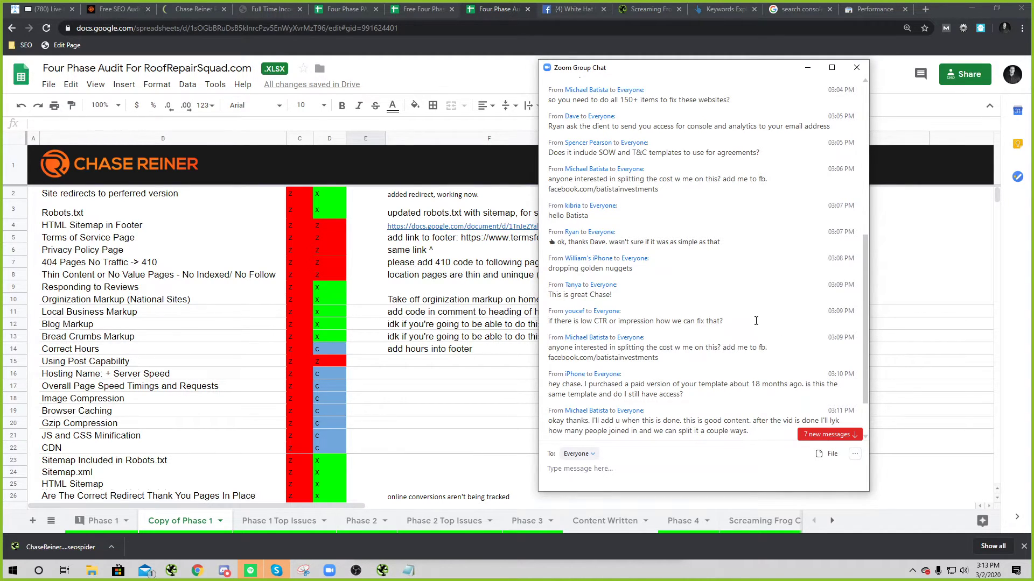
pyautogui.scroll(-4, 754, 344)
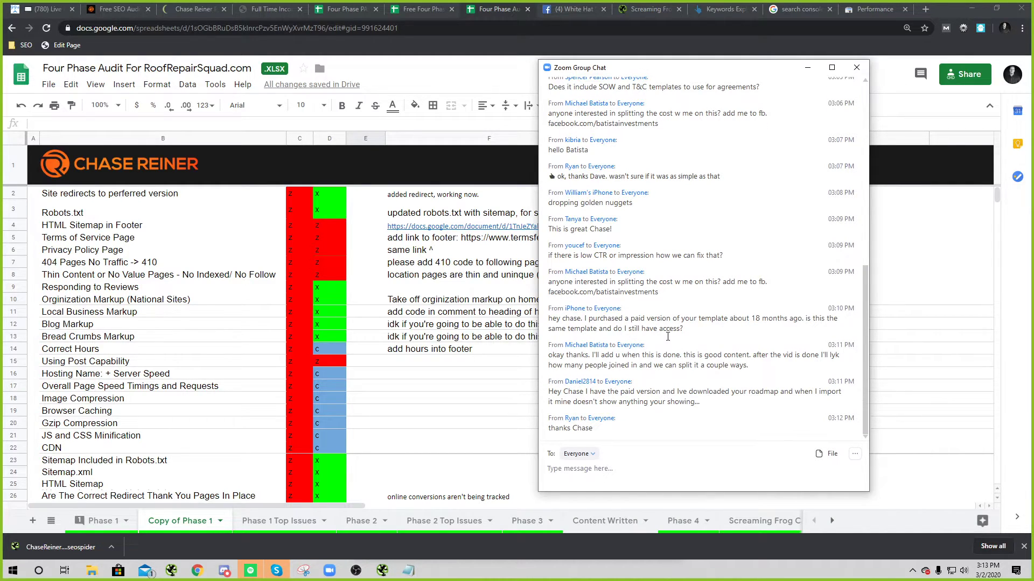
# Step: Highlight the question about access to the purchased paid template, then bring Screaming Frog forward
pyautogui.moveTo(701, 329); pyautogui.dragTo(556, 319)
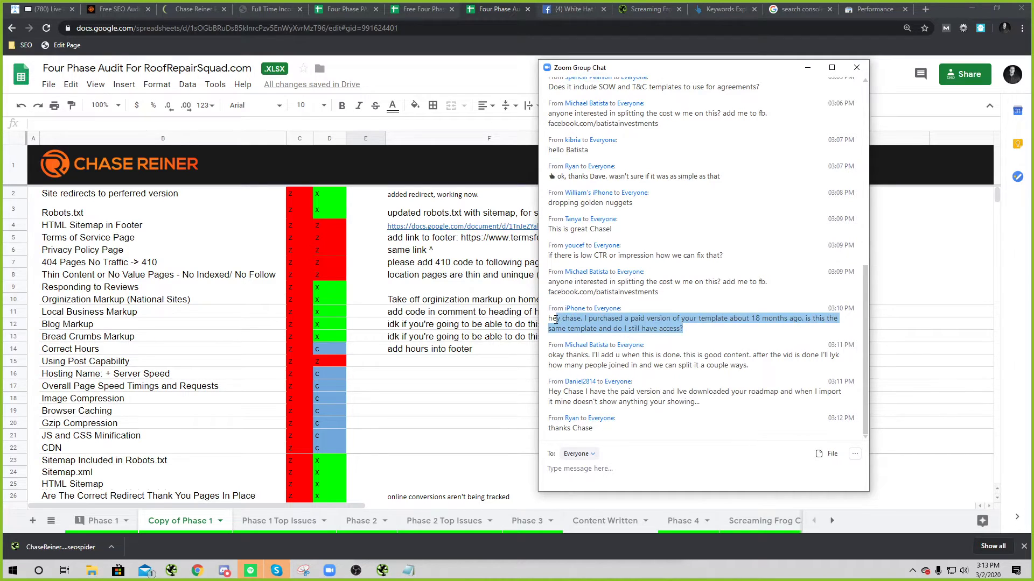
pyautogui.doubleClick(617, 321)
pyautogui.click(727, 321)
pyautogui.moveTo(705, 327); pyautogui.dragTo(525, 308)
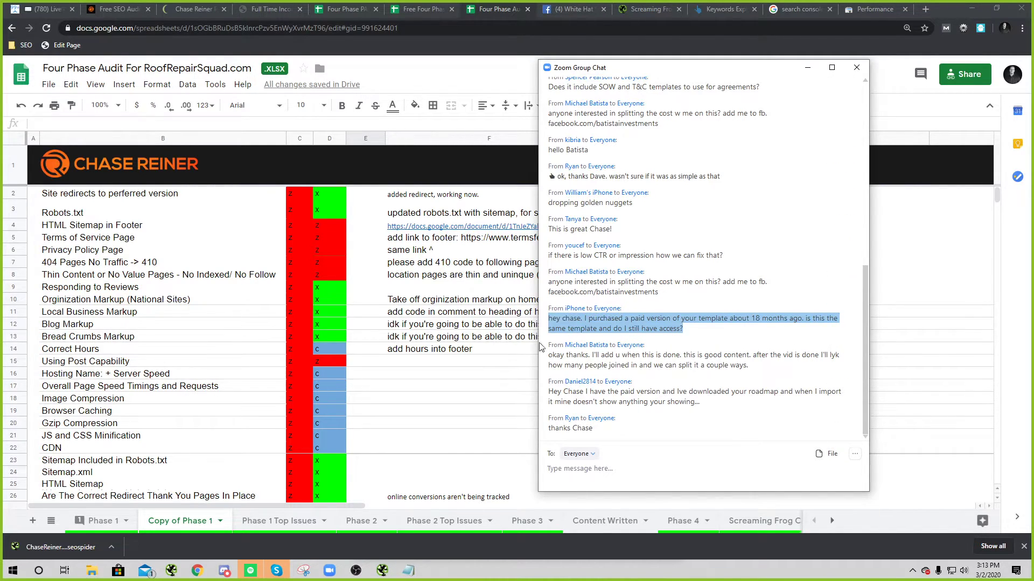
pyautogui.click(709, 351)
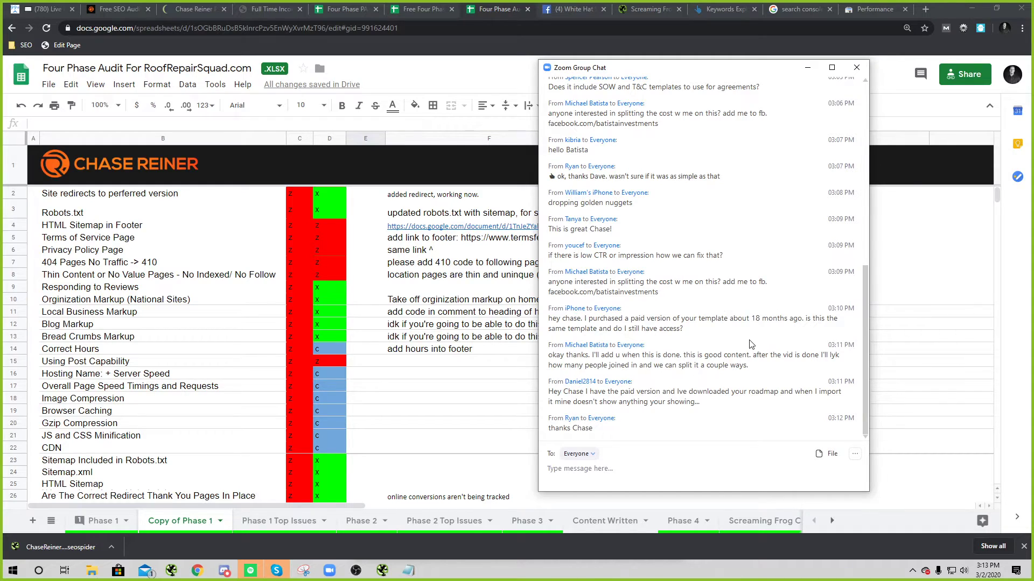
pyautogui.moveTo(685, 332); pyautogui.dragTo(549, 318)
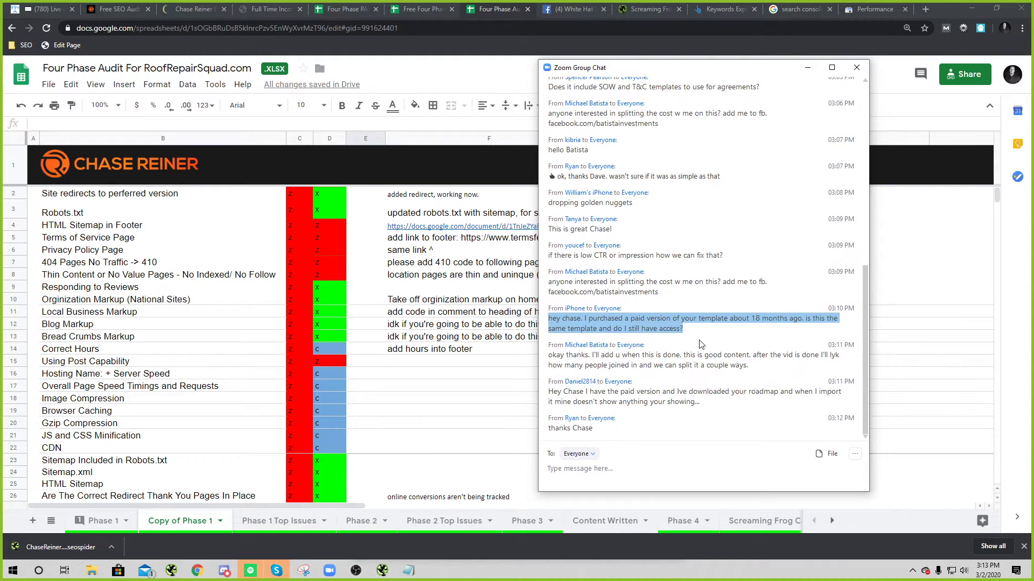
pyautogui.click(678, 362)
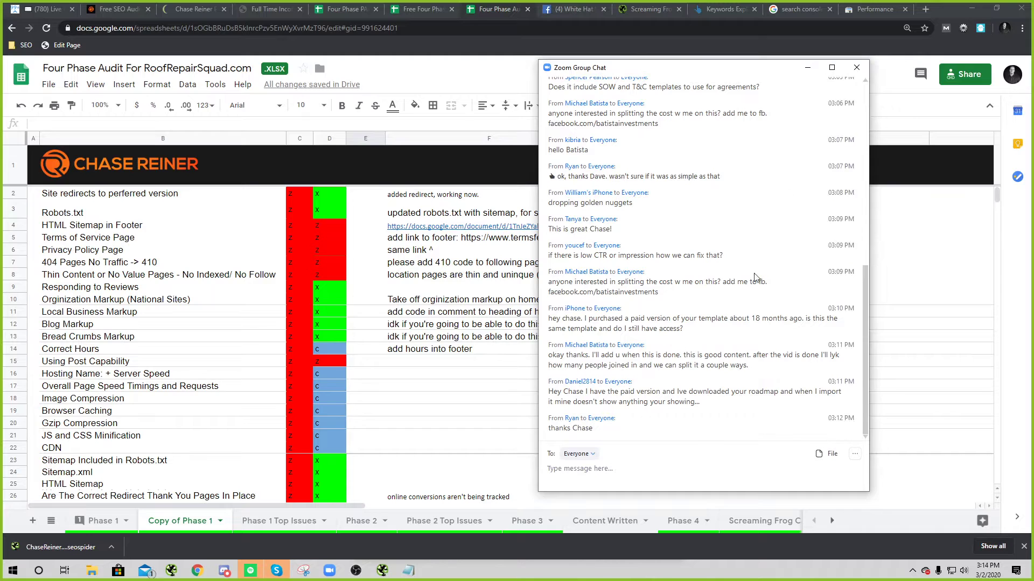
pyautogui.moveTo(555, 61); pyautogui.dragTo(554, 49)
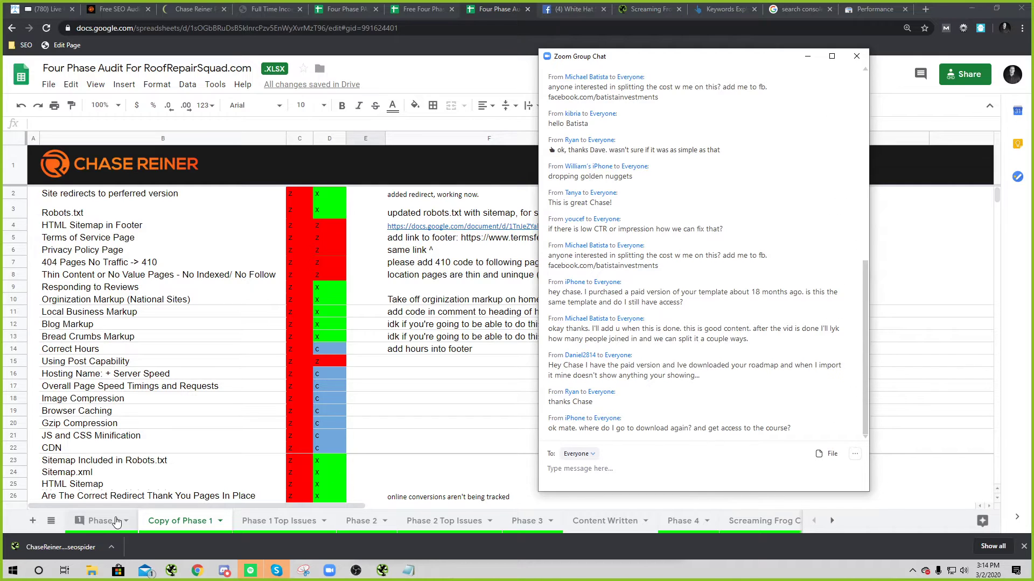
pyautogui.click(382, 570)
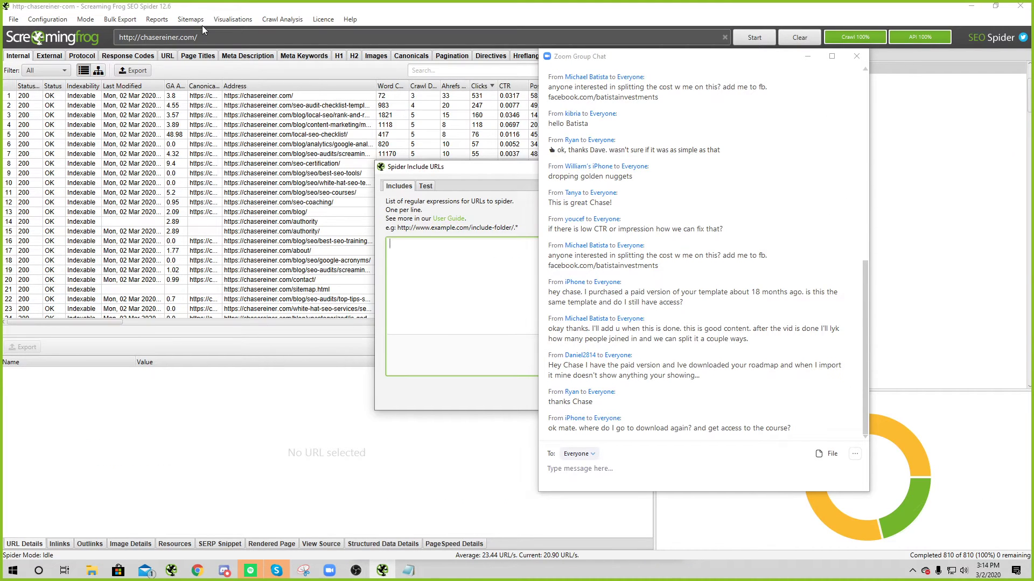
# Step: Move the Spider Include URLs dialog aside, close it, and minimize Screaming Frog
pyautogui.moveTo(404, 168); pyautogui.dragTo(167, 148)
pyautogui.click(408, 147)
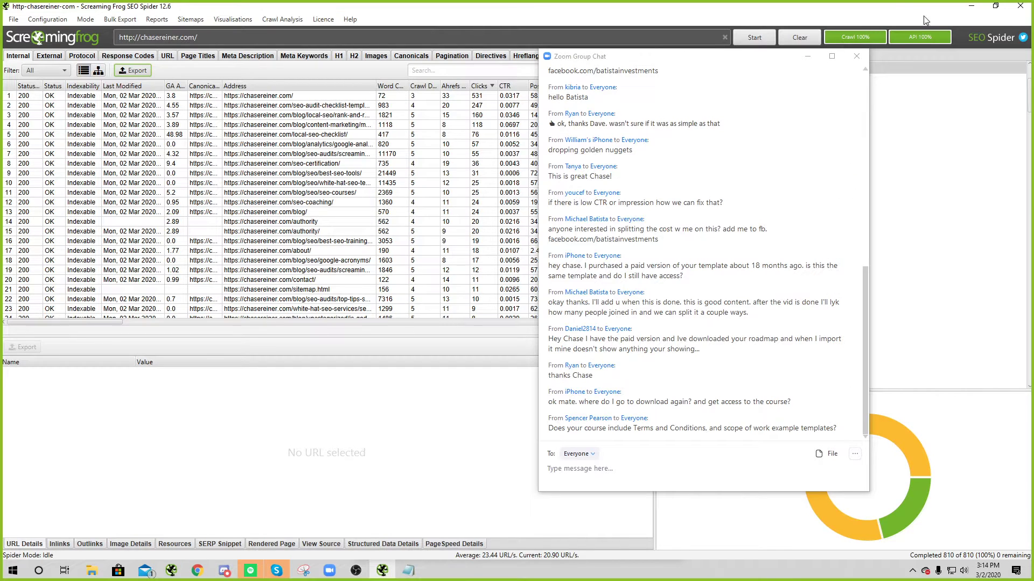
pyautogui.click(969, 9)
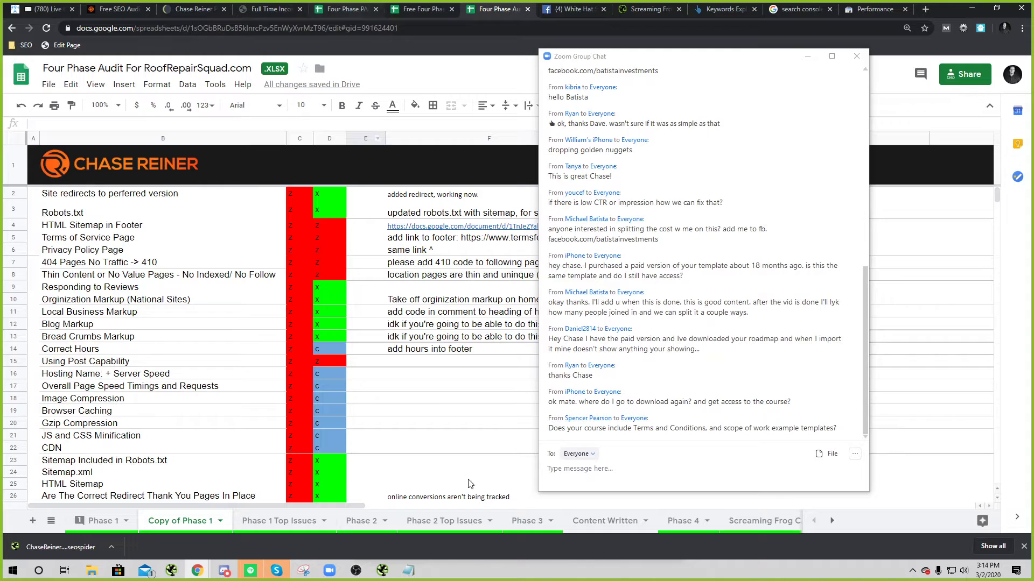
pyautogui.click(627, 484)
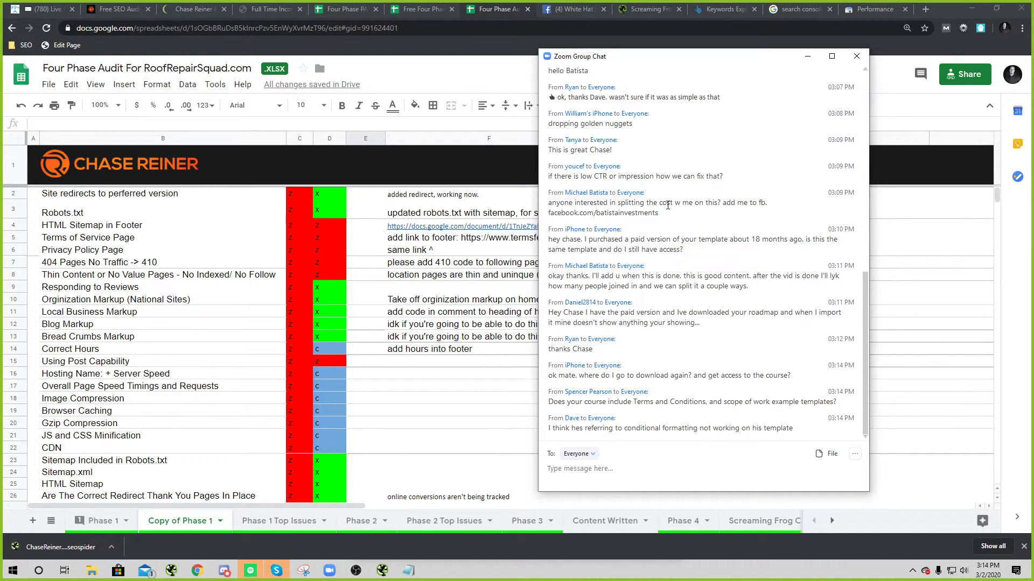
pyautogui.moveTo(664, 62); pyautogui.dragTo(687, 58)
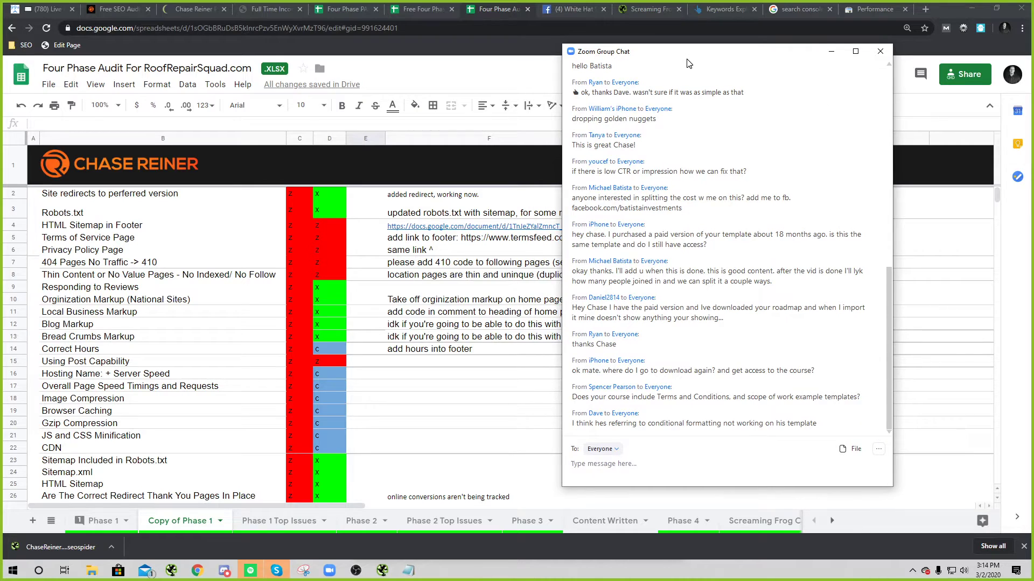
# Step: Load chasereiner.teachable.com in the course tab and scroll down its course list
pyautogui.click(193, 9)
pyautogui.click(121, 10)
pyautogui.click(272, 9)
pyautogui.click(241, 28)
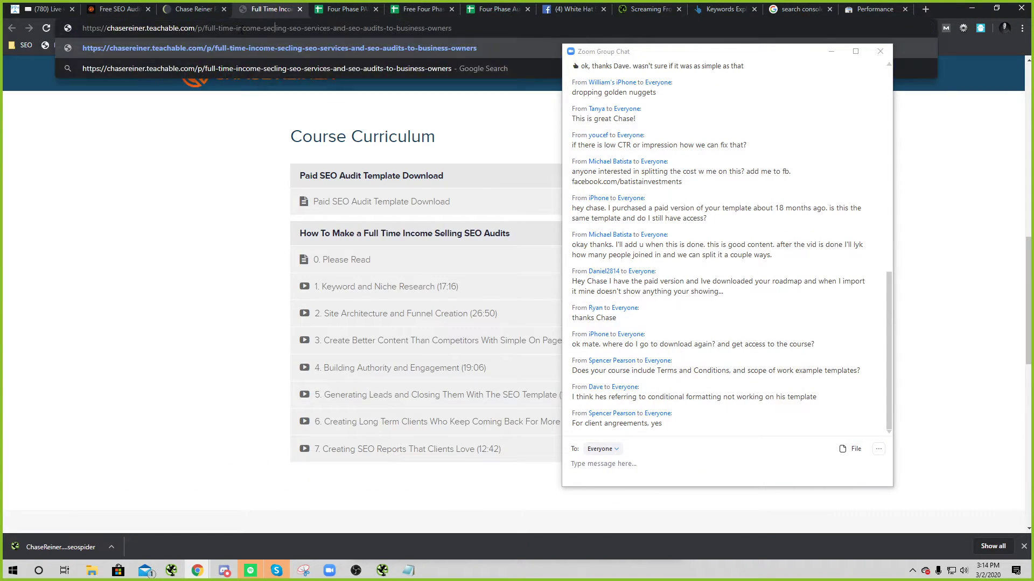
pyautogui.write('chasereiner')
pyautogui.press('Return')
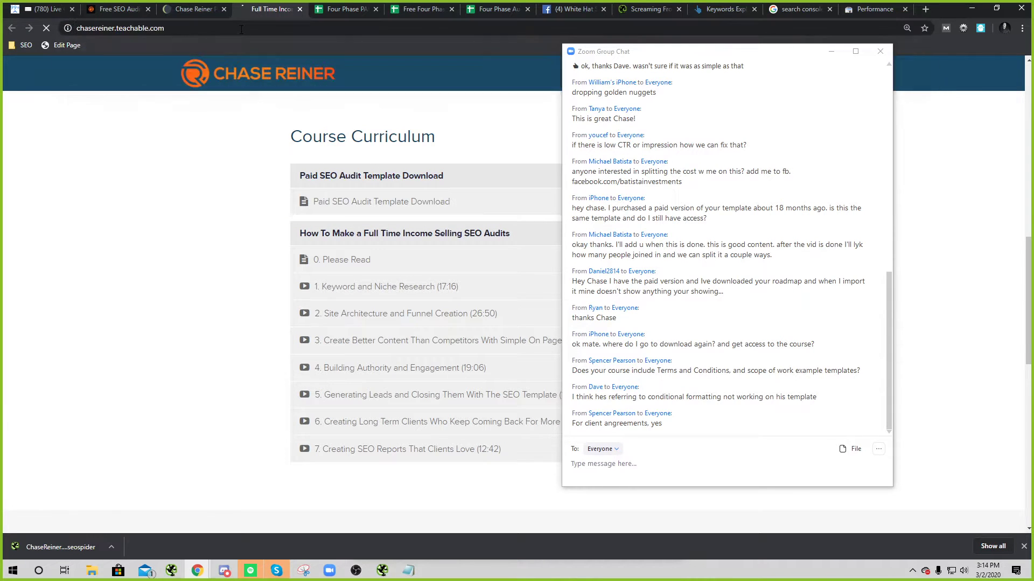
pyautogui.scroll(-15, 425, 177)
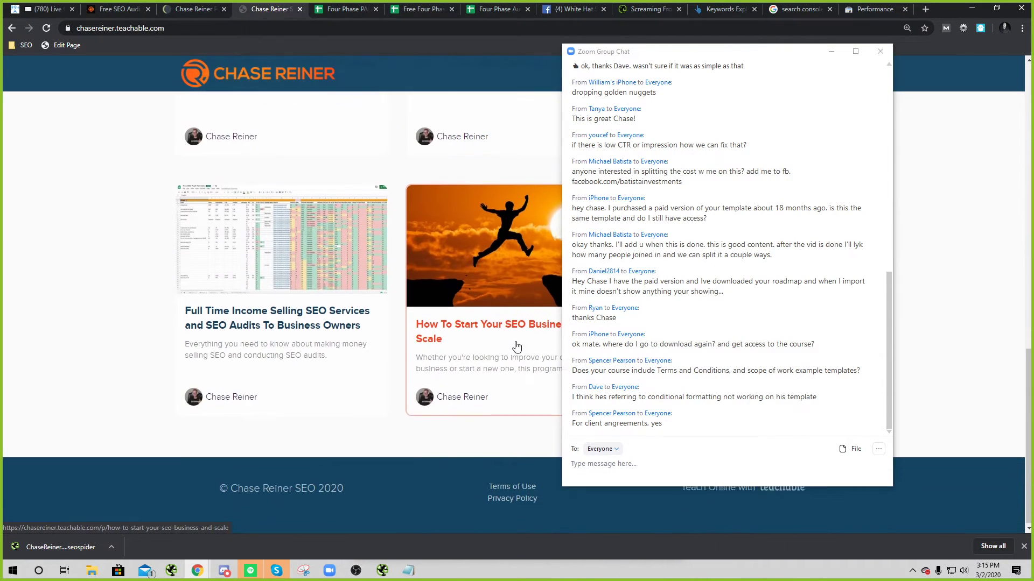
# Step: Open the How To Start Your SEO Business and Scale curriculum, then return to the PAID template
pyautogui.moveTo(688, 58); pyautogui.dragTo(889, 65)
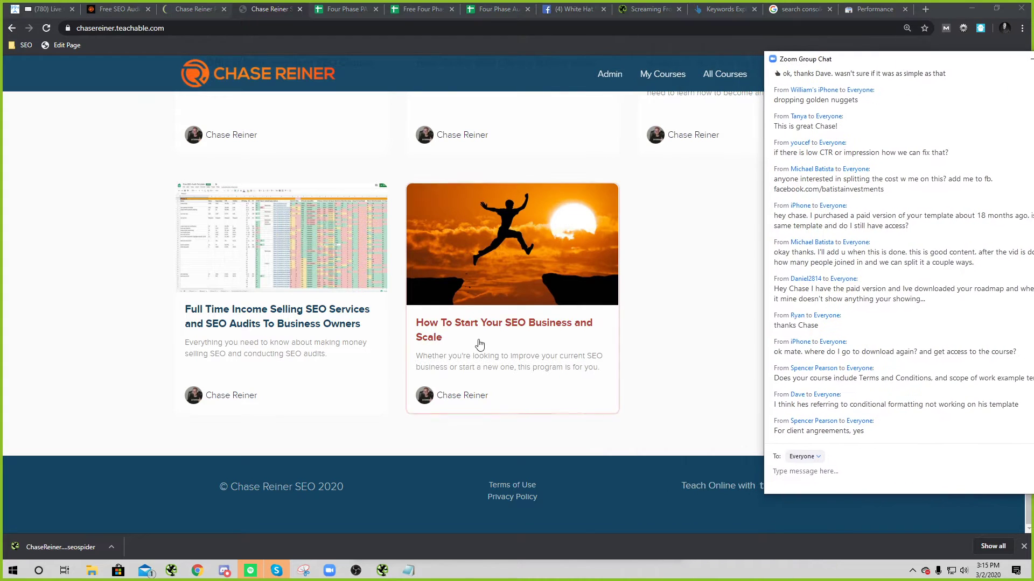
pyautogui.click(517, 234)
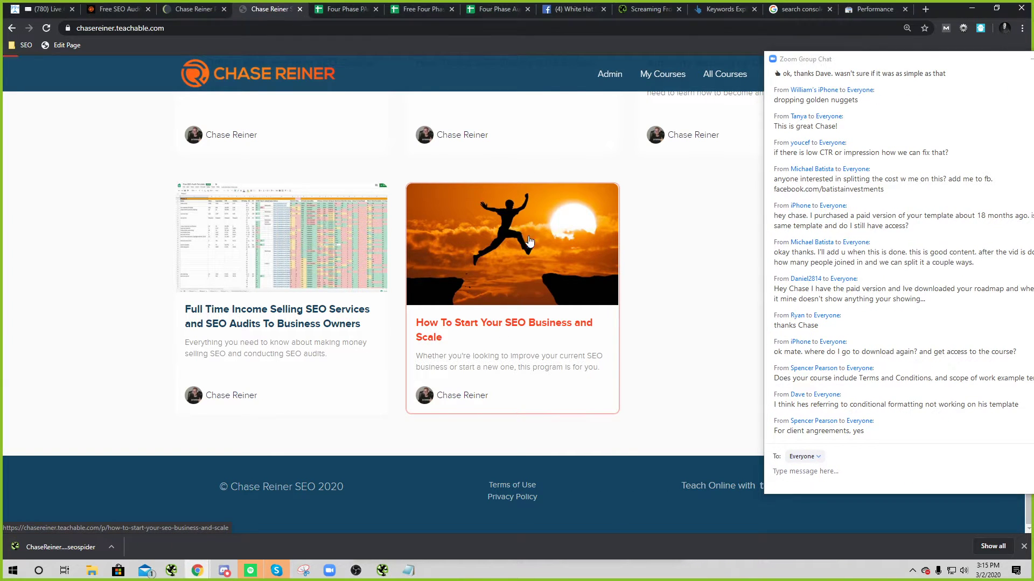
pyautogui.scroll(-15, 484, 323)
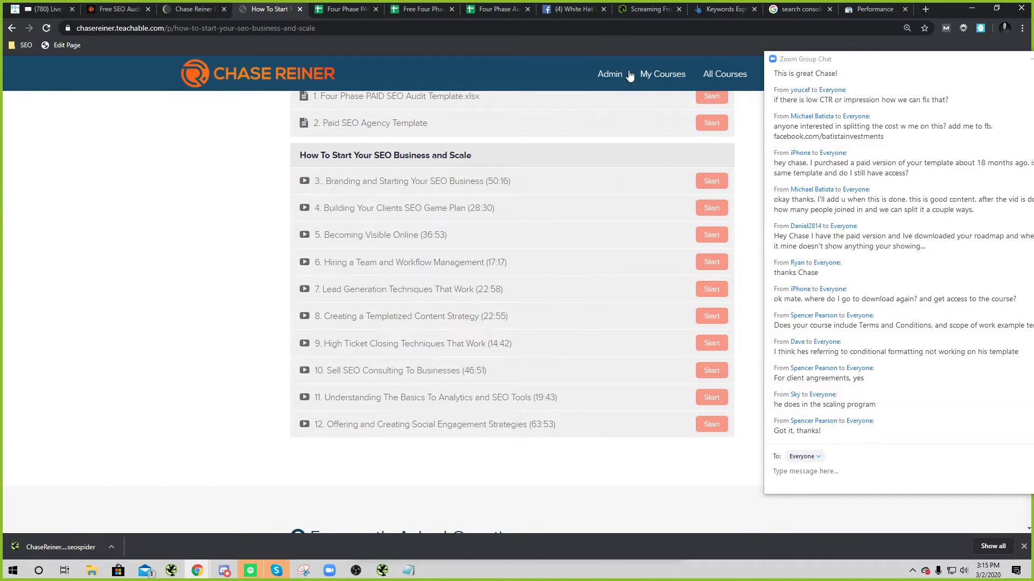
pyautogui.moveTo(812, 60); pyautogui.dragTo(447, 34)
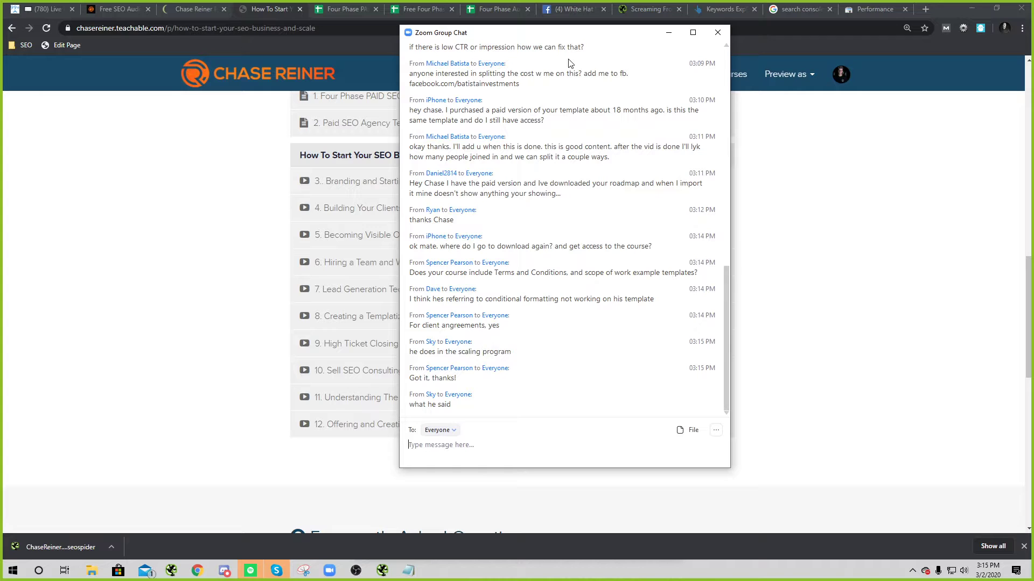
pyautogui.moveTo(563, 32); pyautogui.dragTo(1033, 33)
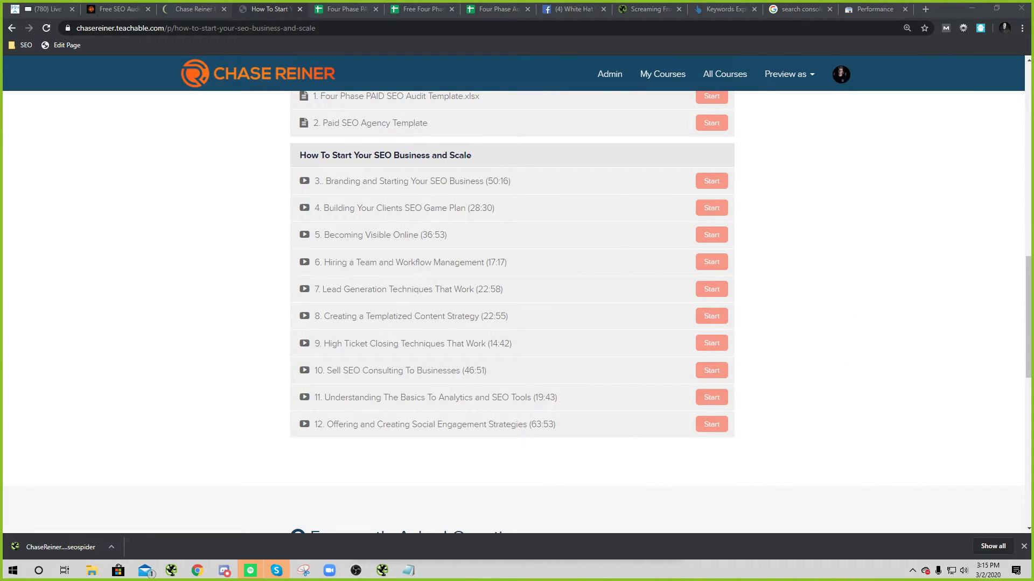
pyautogui.click(350, 9)
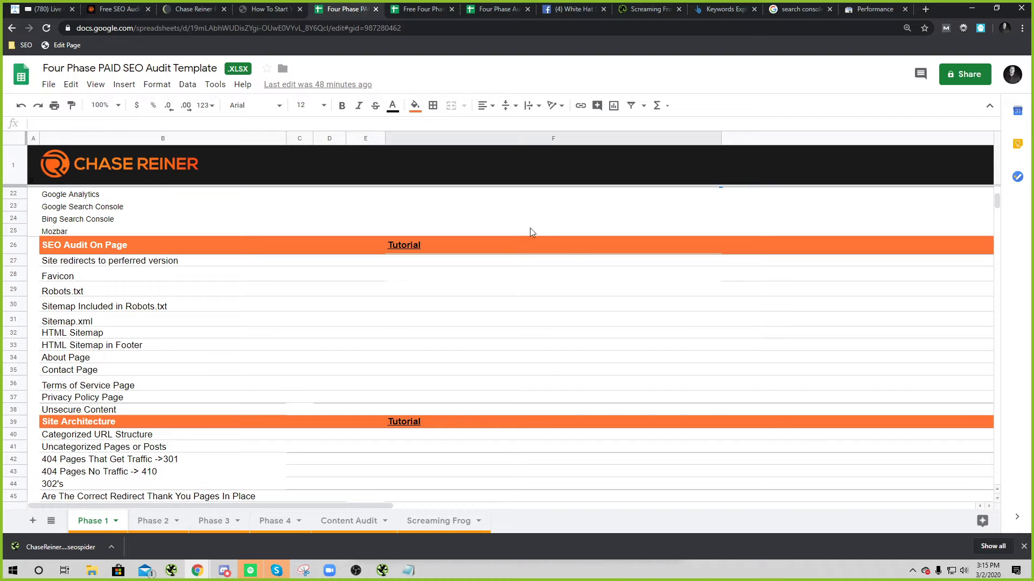
# Step: In the free template's Phase 4 sheet, copy the Facebook-to-SMS platform list one row lower, starting at B14
pyautogui.click(423, 9)
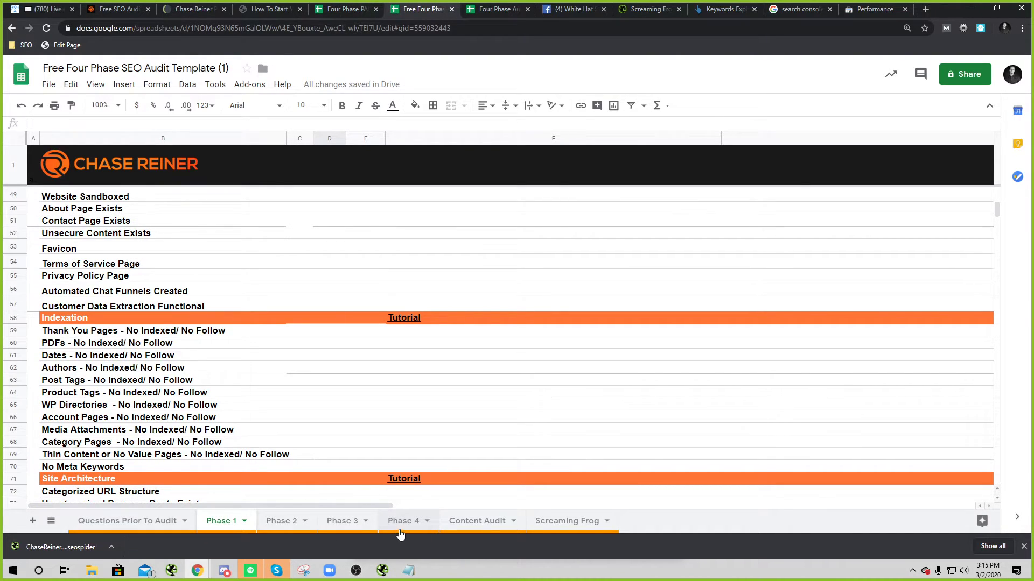
pyautogui.click(402, 521)
pyautogui.click(100, 362)
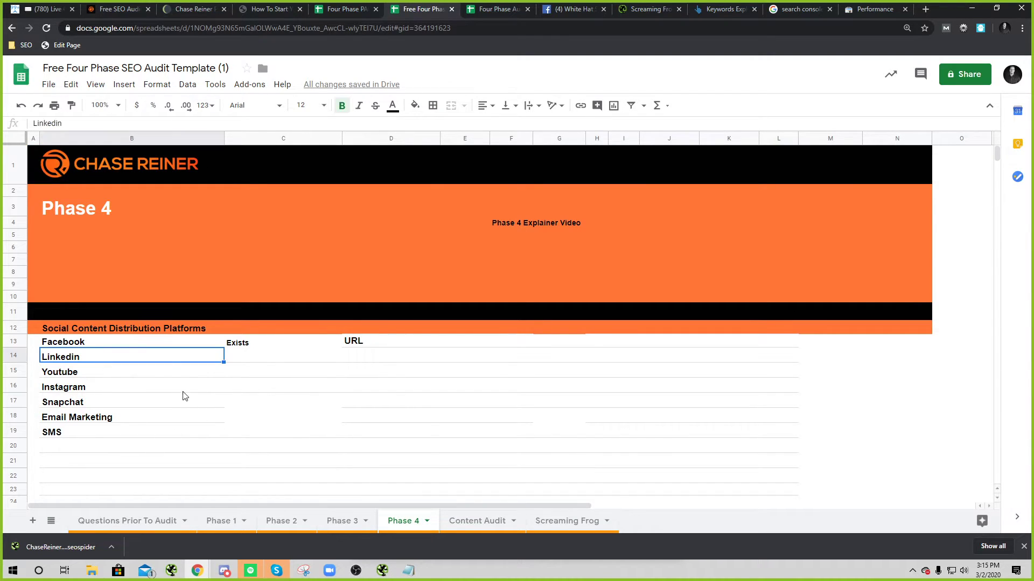
pyautogui.click(86, 344)
pyautogui.click(76, 362)
pyautogui.click(79, 347)
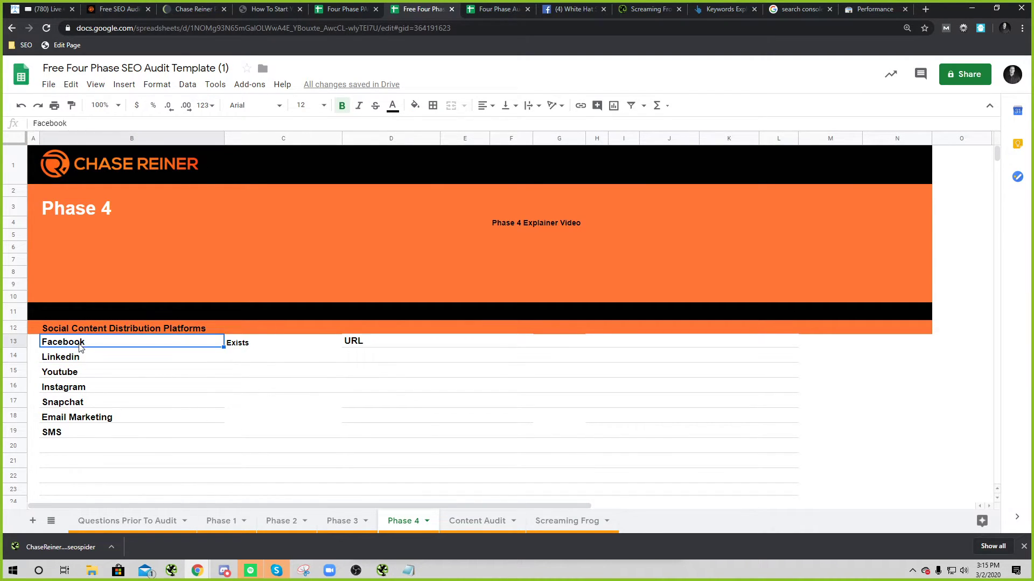
pyautogui.keyDown('shift'); pyautogui.click(110, 420); pyautogui.keyUp('shift')
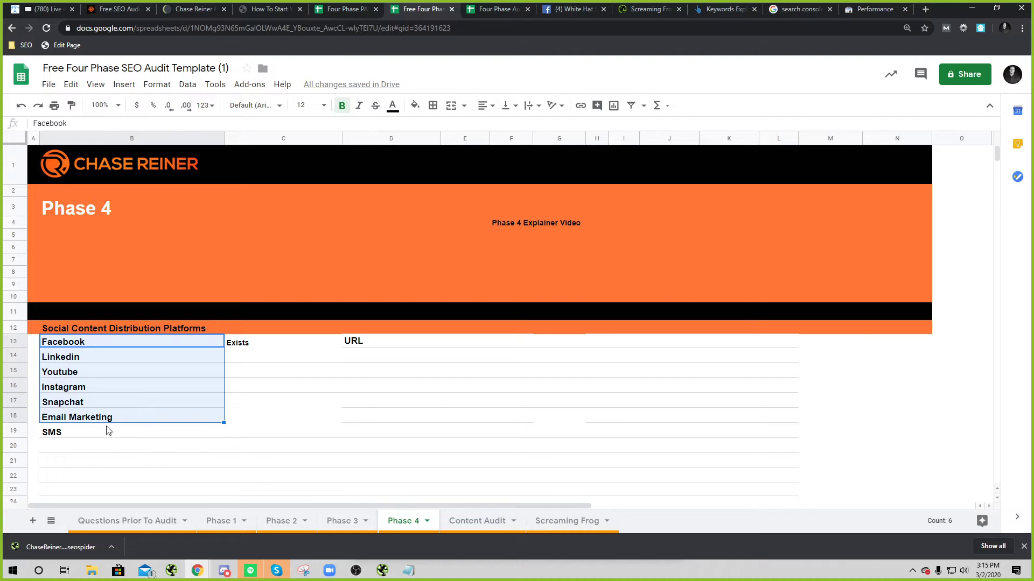
pyautogui.keyDown('shift'); pyautogui.click(106, 430); pyautogui.keyUp('shift')
pyautogui.hotkey('ctrl', 'c')
pyautogui.click(129, 366)
pyautogui.hotkey('ctrl', 'v')
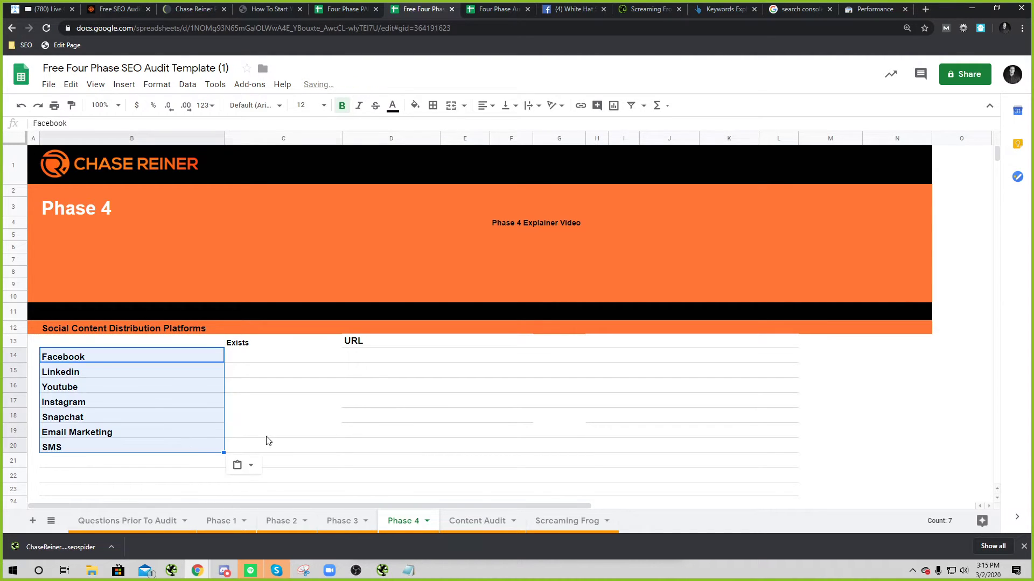
pyautogui.click(265, 433)
# Step: Move the Exists and URL labels into C13 and D13
pyautogui.moveTo(254, 345); pyautogui.dragTo(378, 347)
pyautogui.hotkey('ctrl', 'x')
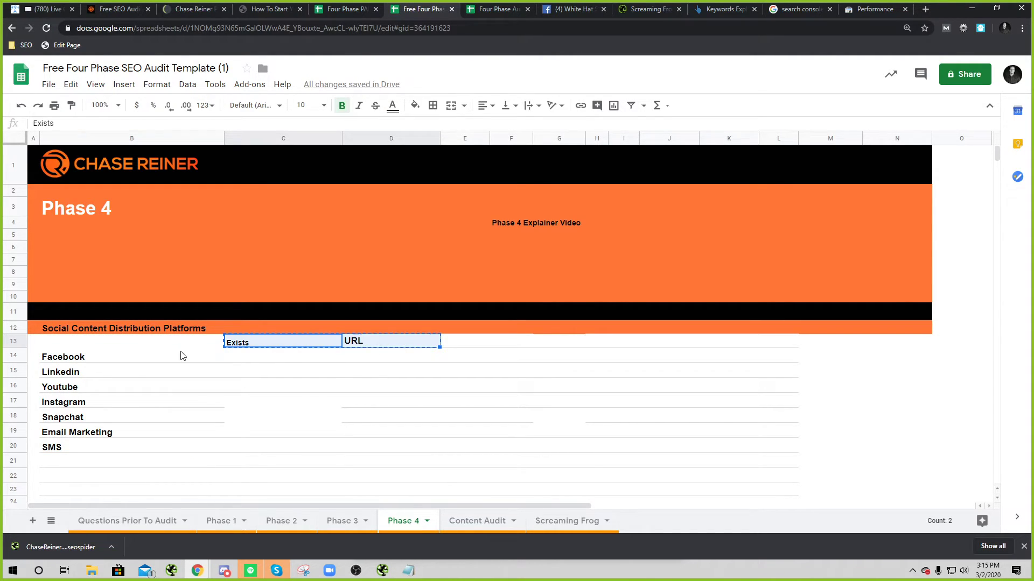
pyautogui.click(167, 344)
pyautogui.hotkey('ctrl', 'v')
pyautogui.click(280, 401)
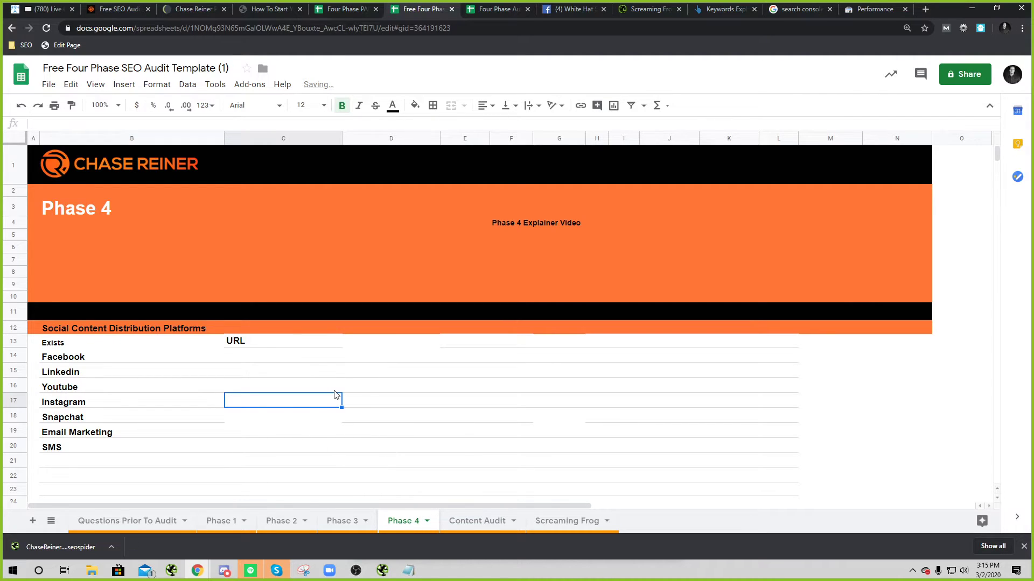
pyautogui.click(144, 345)
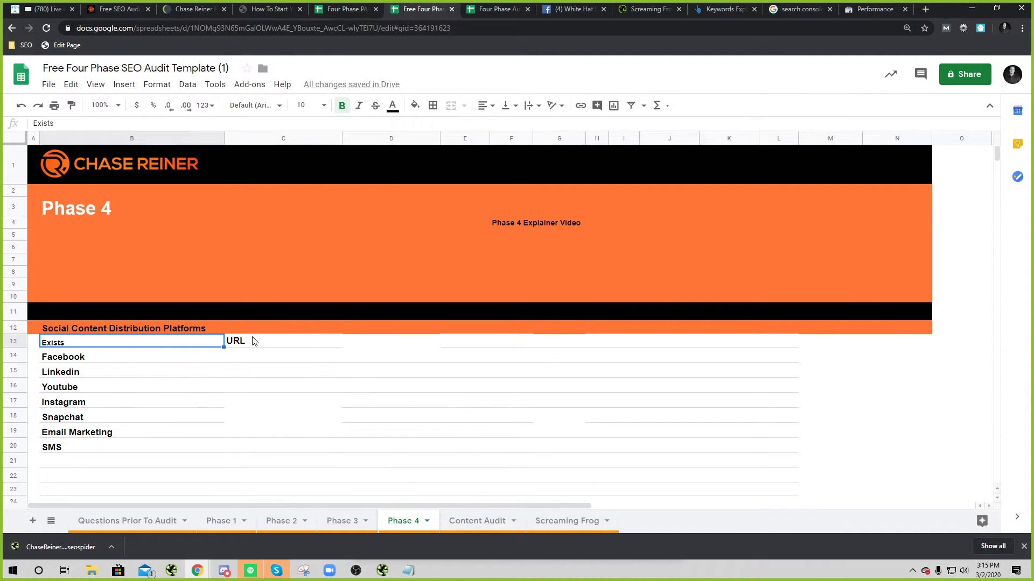
pyautogui.keyDown('shift'); pyautogui.click(280, 342); pyautogui.keyUp('shift')
pyautogui.hotkey('ctrl', 'c')
pyautogui.click(374, 351)
pyautogui.hotkey('ctrl', 'v')
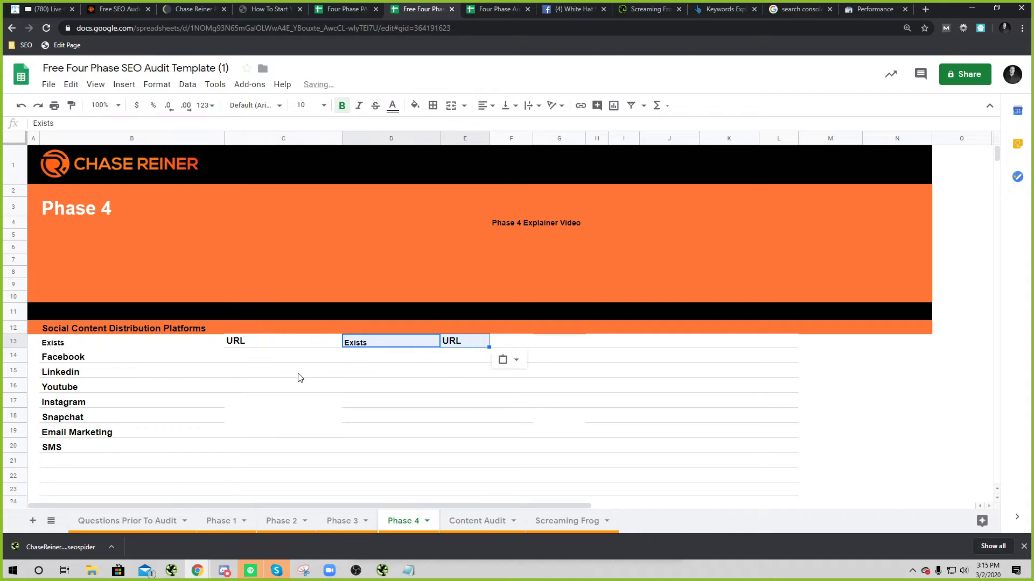
pyautogui.hotkey('ctrl', 'z')
pyautogui.click(296, 345)
pyautogui.hotkey('ctrl', 'v')
# Step: Copy the Social Content Distribution Platforms heading into B13 and clear it from B12
pyautogui.click(143, 329)
pyautogui.hotkey('ctrl', 'x')
pyautogui.click(143, 345)
pyautogui.hotkey('ctrl', 'v')
pyautogui.click(196, 380)
pyautogui.hotkey('ctrl', 'z')
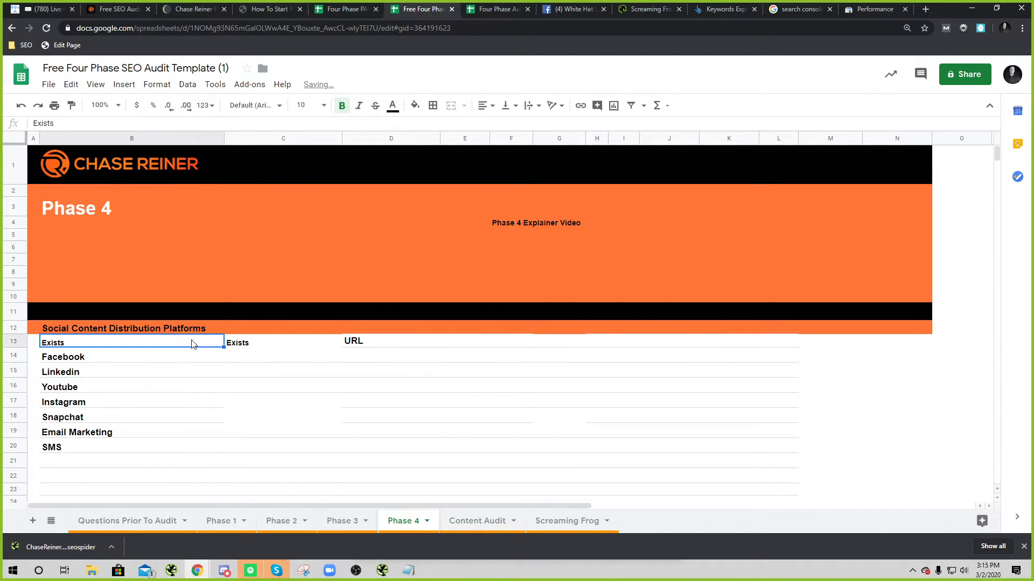
pyautogui.click(190, 332)
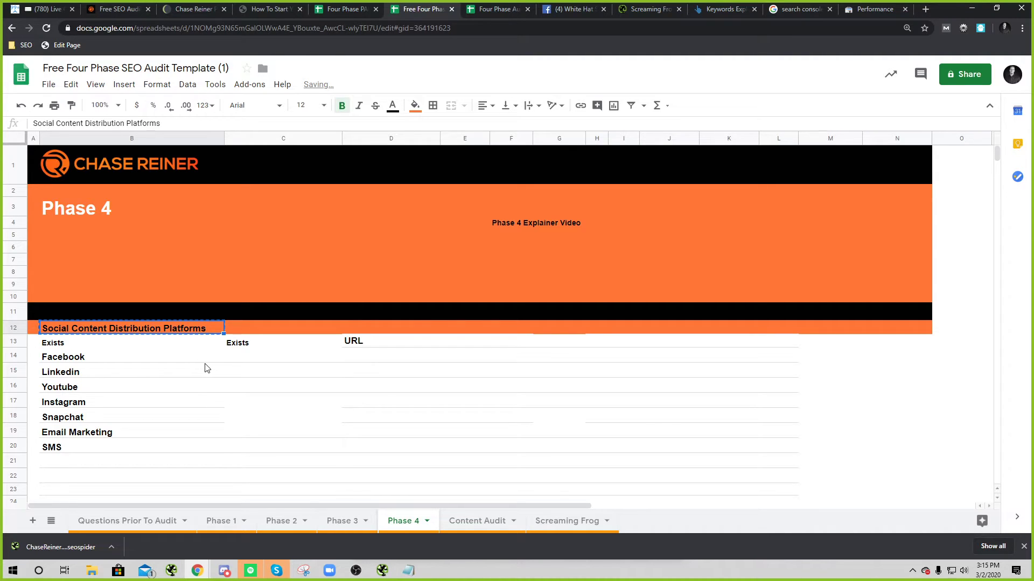
pyautogui.hotkey('ctrl', 'c')
pyautogui.keyDown('ctrl'); pyautogui.click(182, 346); pyautogui.keyUp('ctrl')
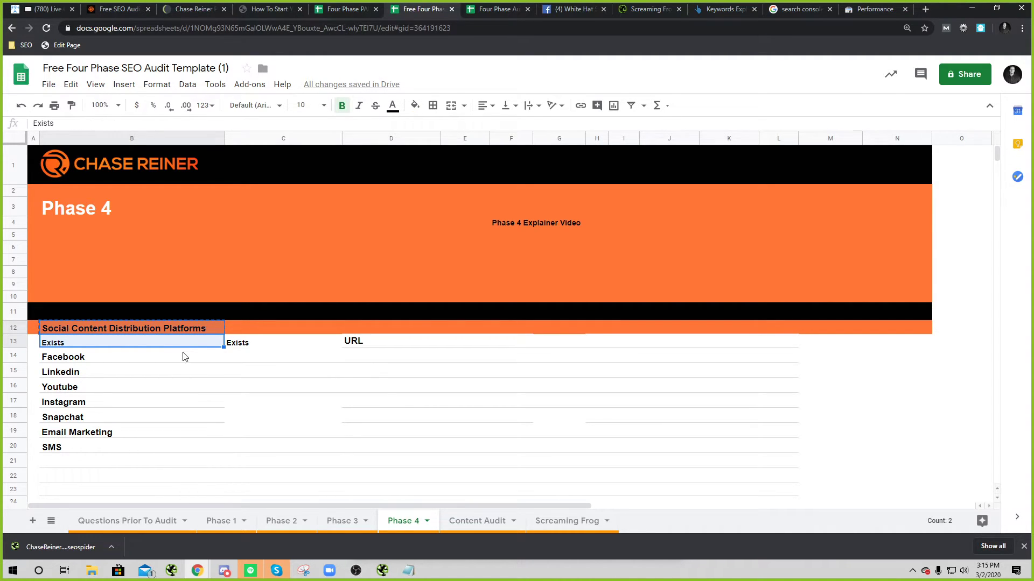
pyautogui.hotkey('ctrl', 'v')
pyautogui.click(196, 404)
pyautogui.click(182, 331)
pyautogui.press('Delete')
pyautogui.click(191, 388)
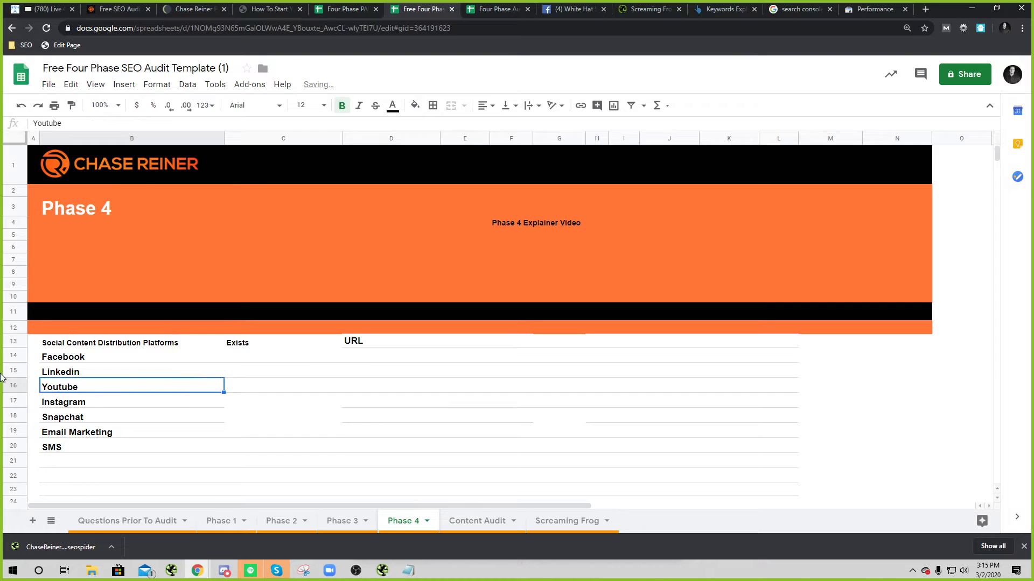
# Step: Bring the row 13 headings into the orange row 12 and delete the duplicate row 13
pyautogui.click(13, 311)
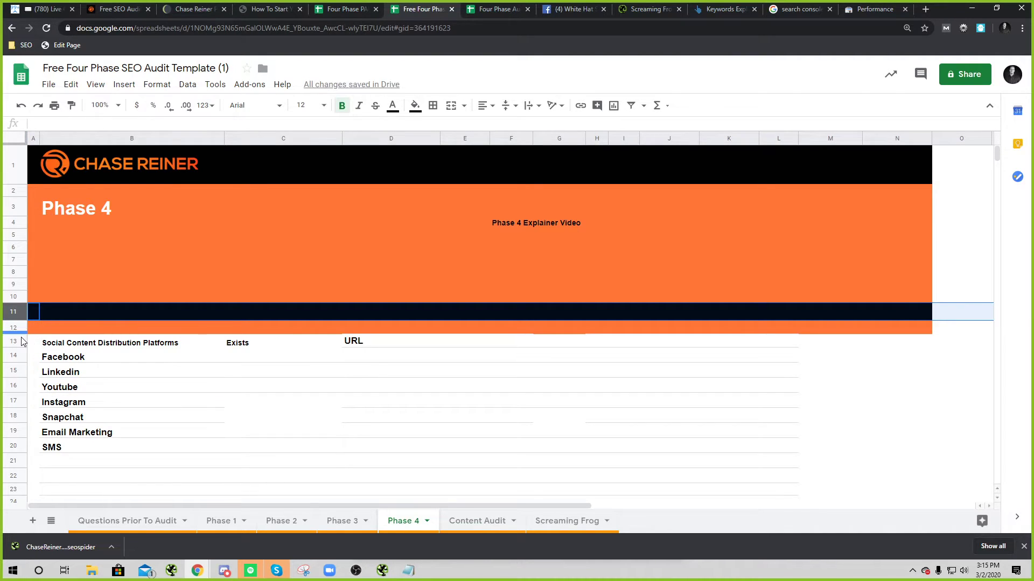
pyautogui.click(17, 342)
pyautogui.hotkey('ctrl', 'x')
pyautogui.click(14, 328)
pyautogui.hotkey('ctrl', 'v')
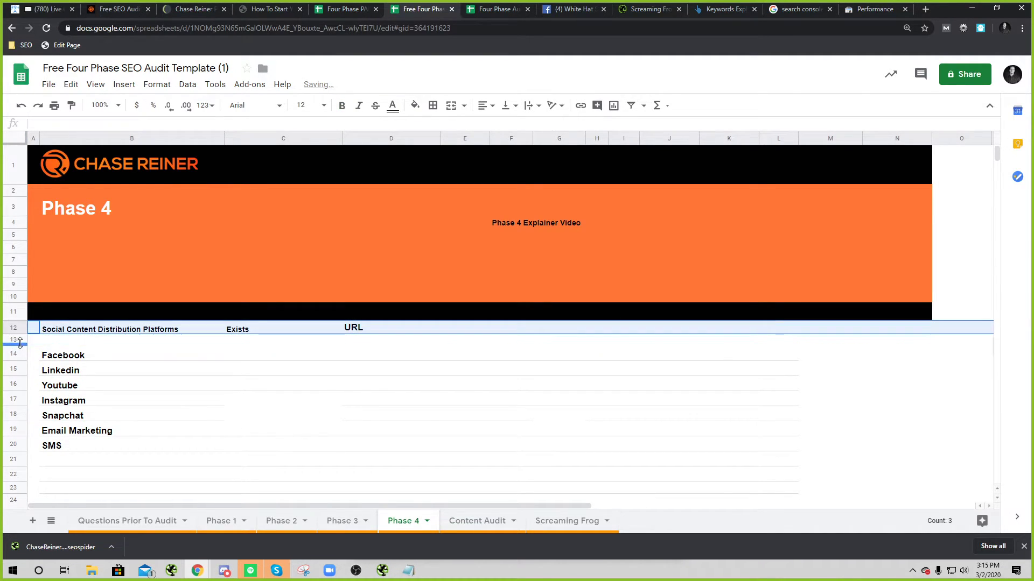
pyautogui.hotkey('ctrl', 'z')
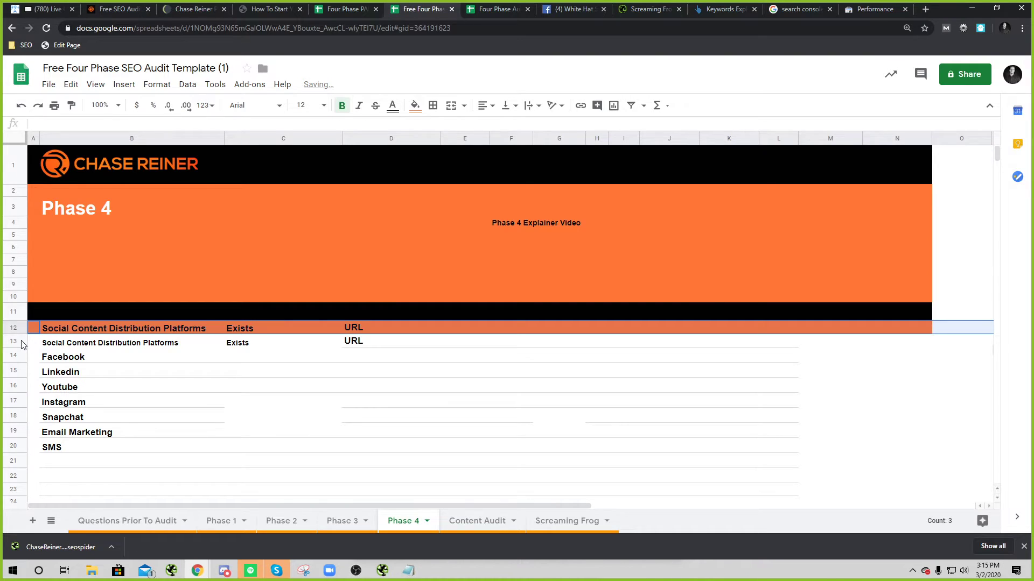
pyautogui.rightClick(21, 342)
pyautogui.click(63, 300)
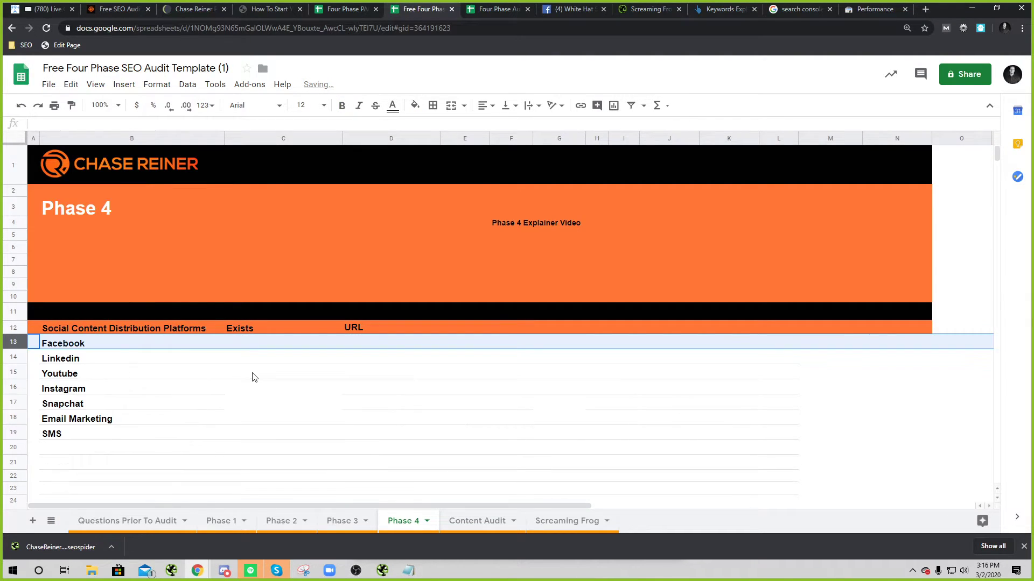
pyautogui.click(254, 374)
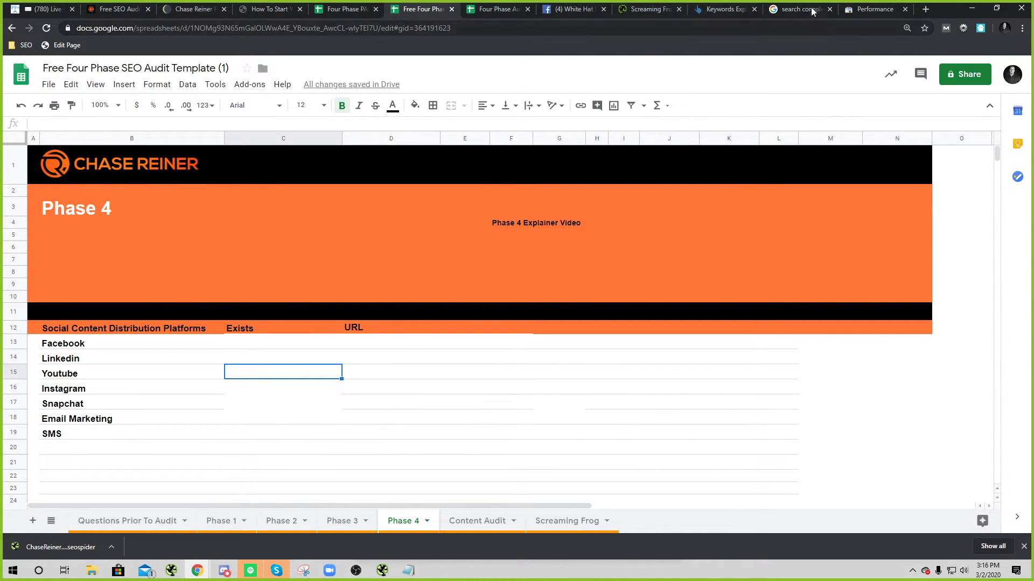
# Step: Return to the paid audit template's Phase 1 sheet and open a new browser tab
pyautogui.click(345, 9)
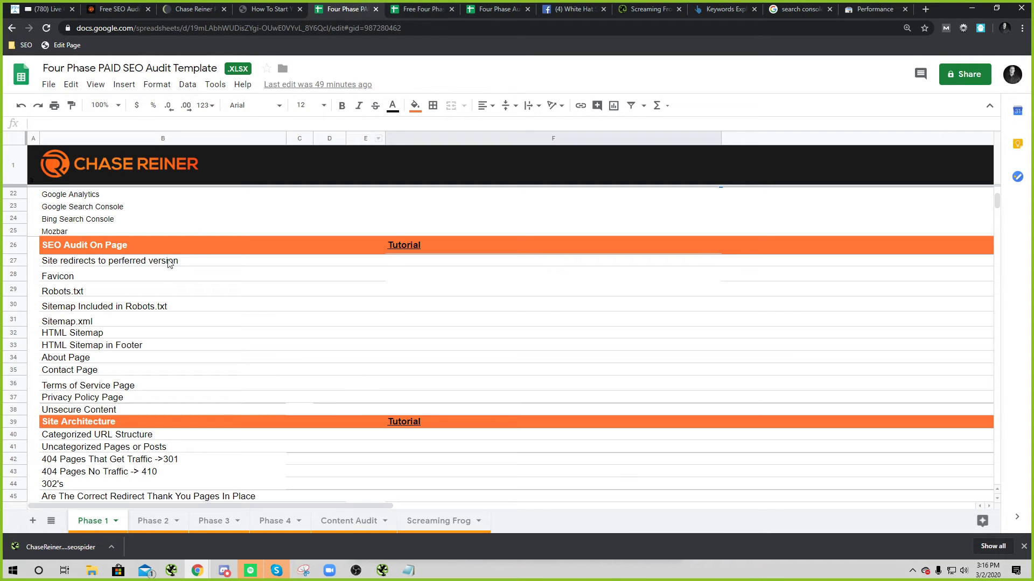
pyautogui.scroll(4, 180, 247)
pyautogui.scroll(-2, 131, 398)
pyautogui.scroll(-2, 139, 319)
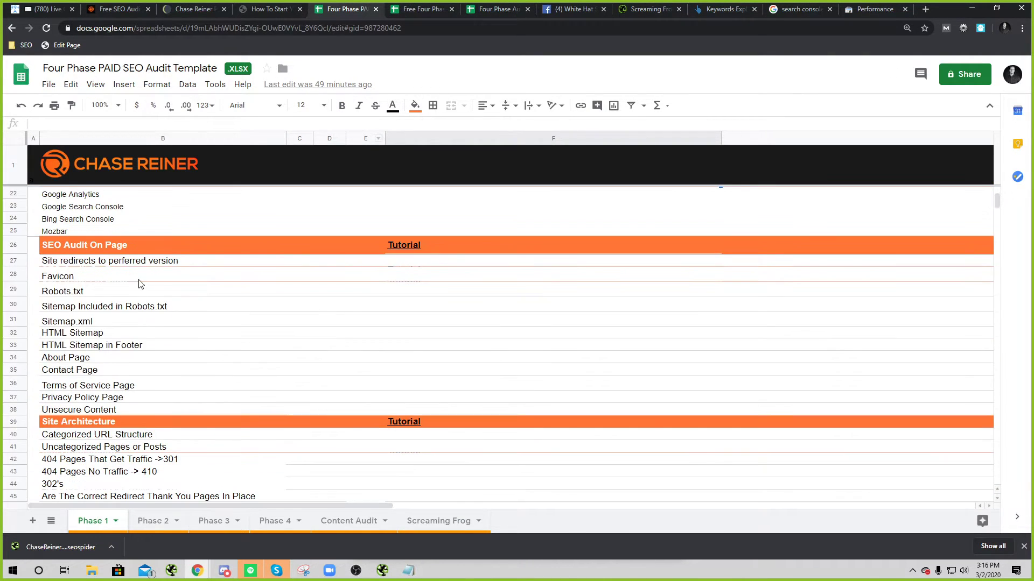
pyautogui.scroll(5, 146, 331)
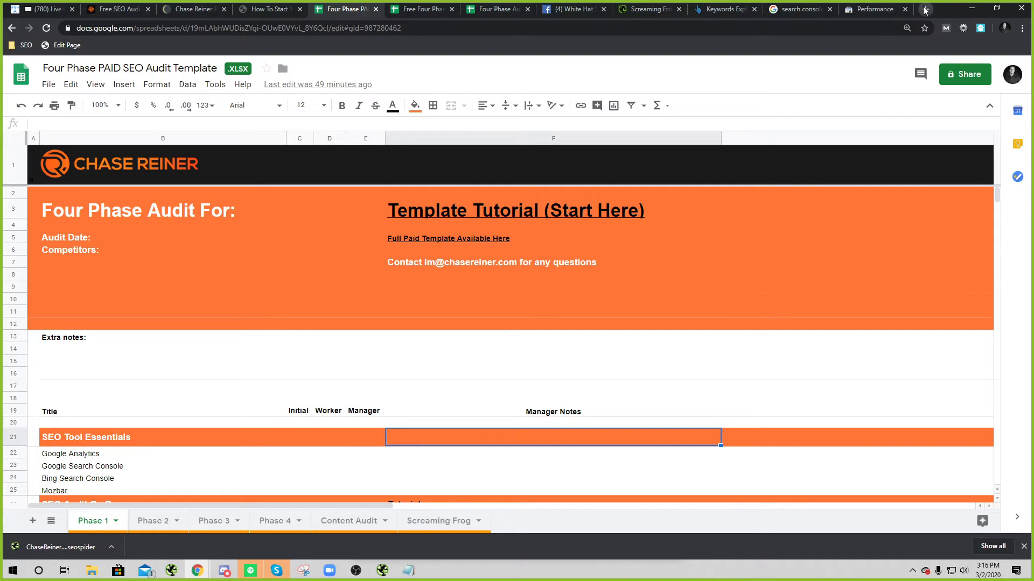
pyautogui.click(925, 10)
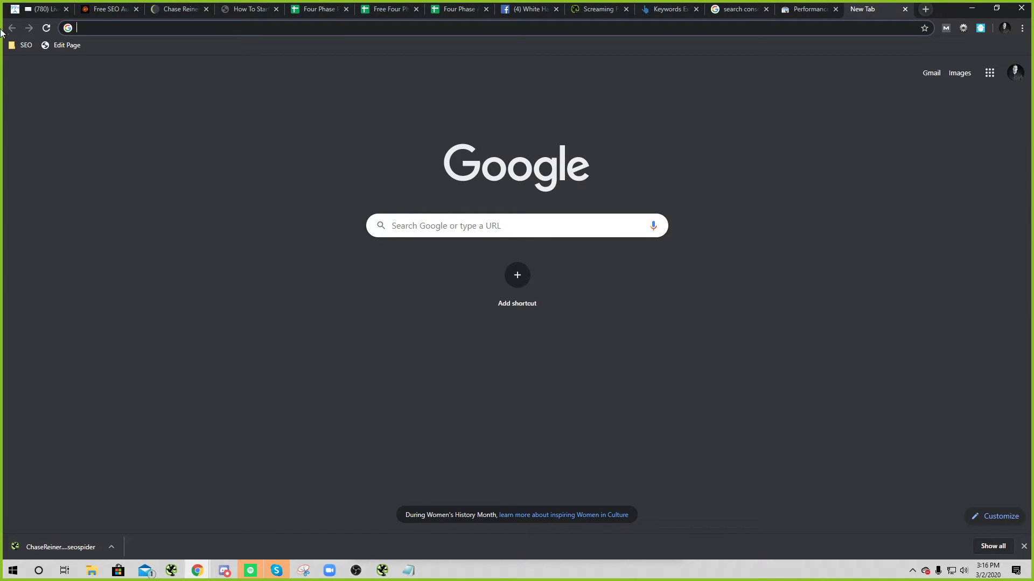
# Step: In ManyChat Live Chat, show all of the subscriber's custom fields and scroll through the Not Set entries
pyautogui.click(38, 9)
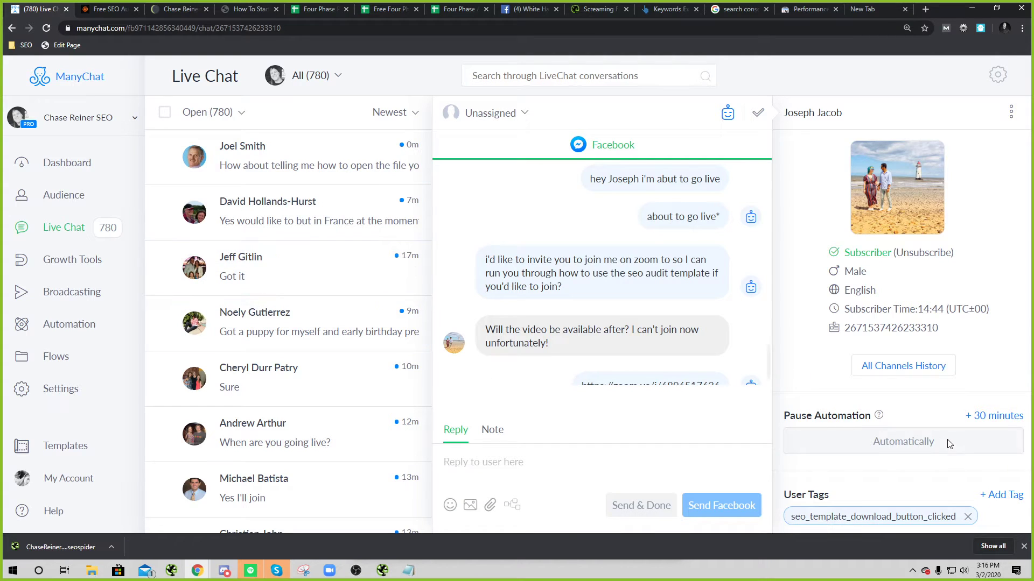
pyautogui.scroll(-4, 947, 439)
pyautogui.click(808, 517)
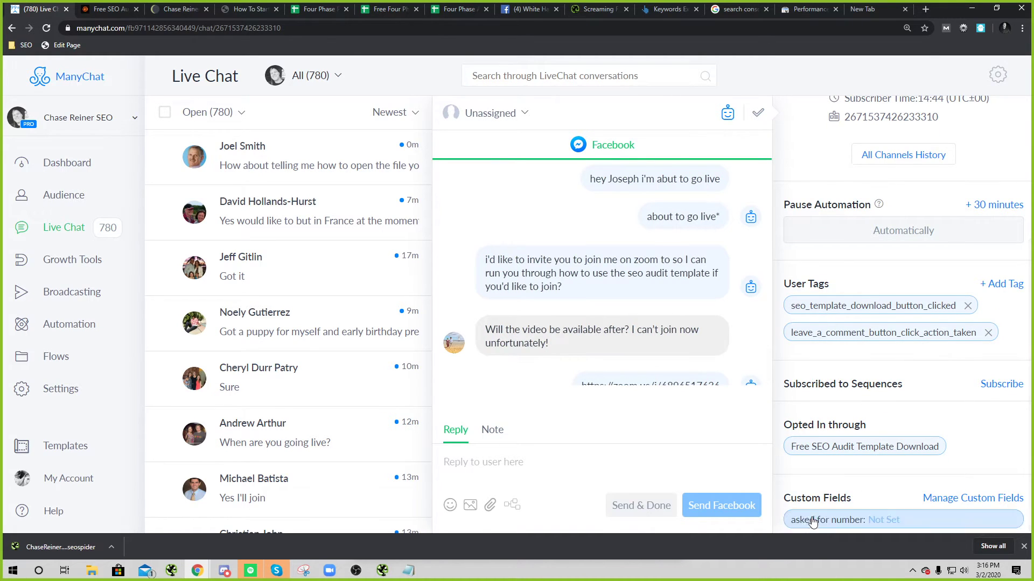
pyautogui.scroll(-10, 891, 396)
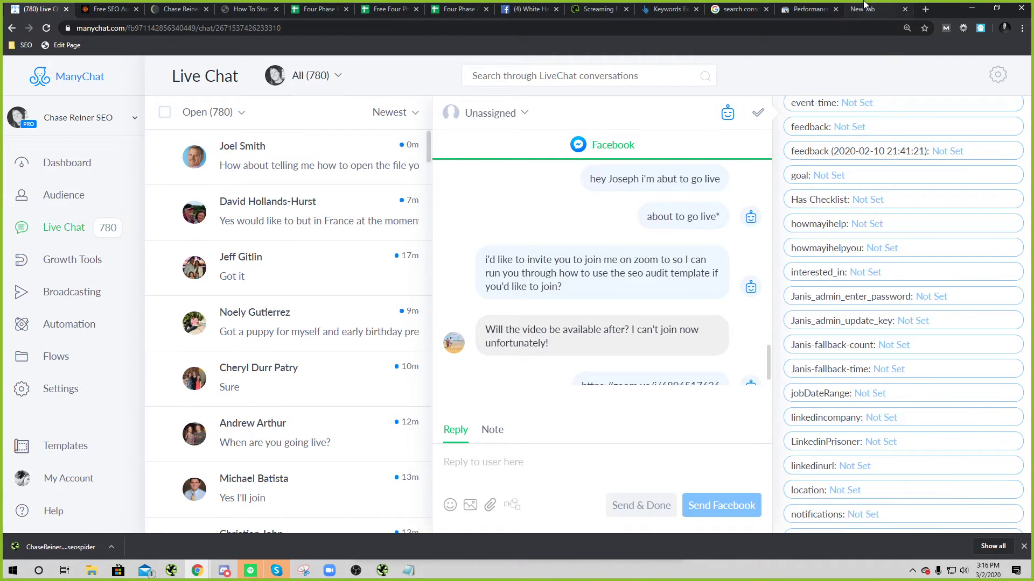
pyautogui.click(13, 571)
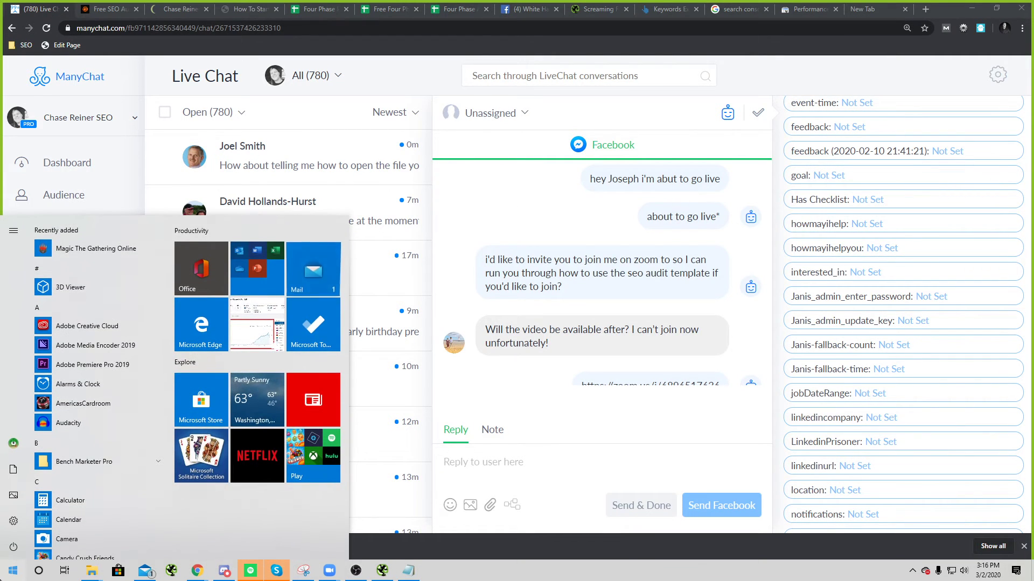
# Step: Look through the free Four Phase template's Content Audit and Screaming Frog sheets
pyautogui.click(303, 11)
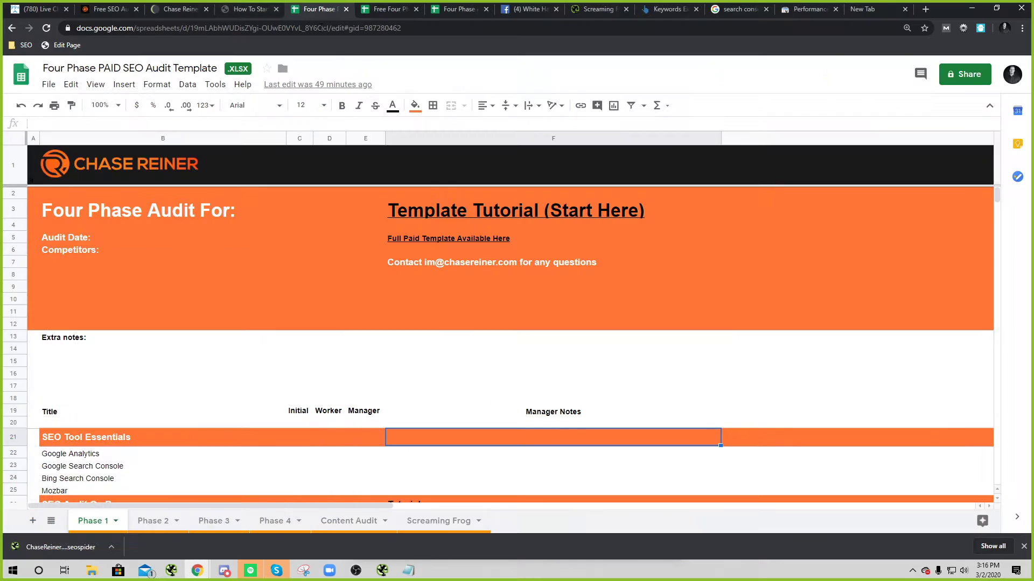
pyautogui.click(388, 7)
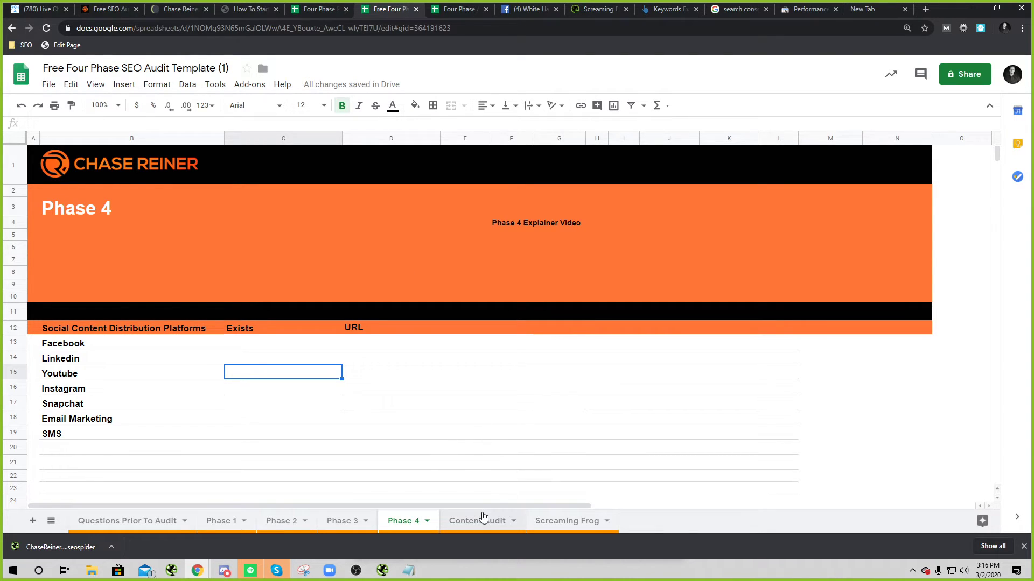
pyautogui.click(482, 518)
pyautogui.click(596, 525)
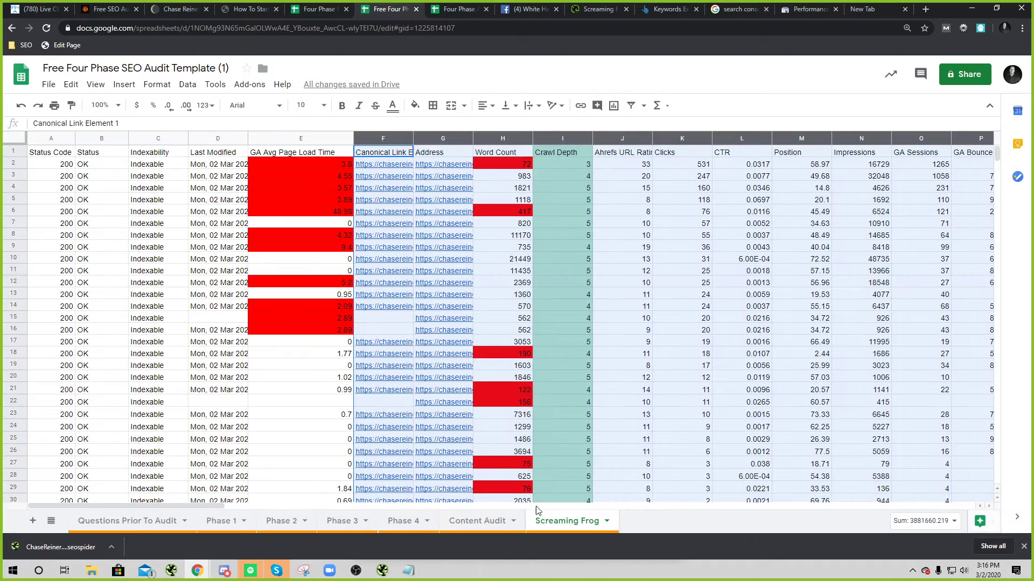
pyautogui.click(472, 521)
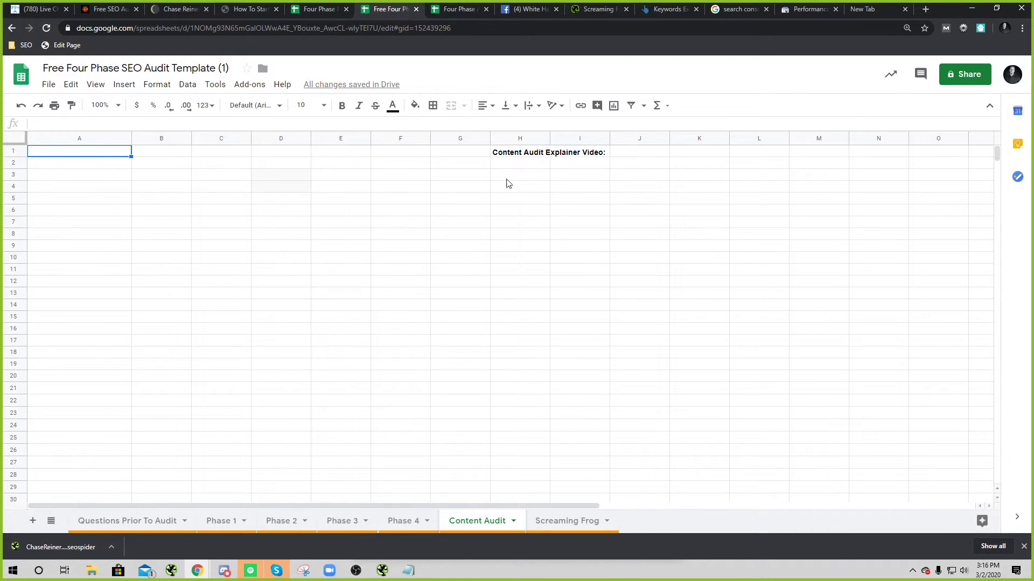
pyautogui.click(482, 152)
pyautogui.click(136, 188)
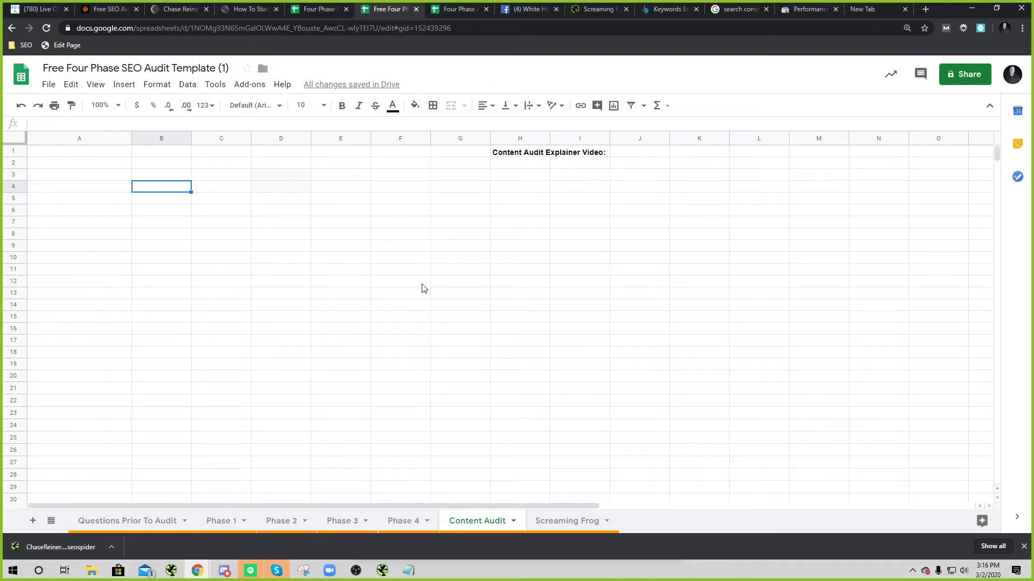
# Step: Check the paid template's Content Audit sheet, selecting cells A5 and C8
pyautogui.click(313, 9)
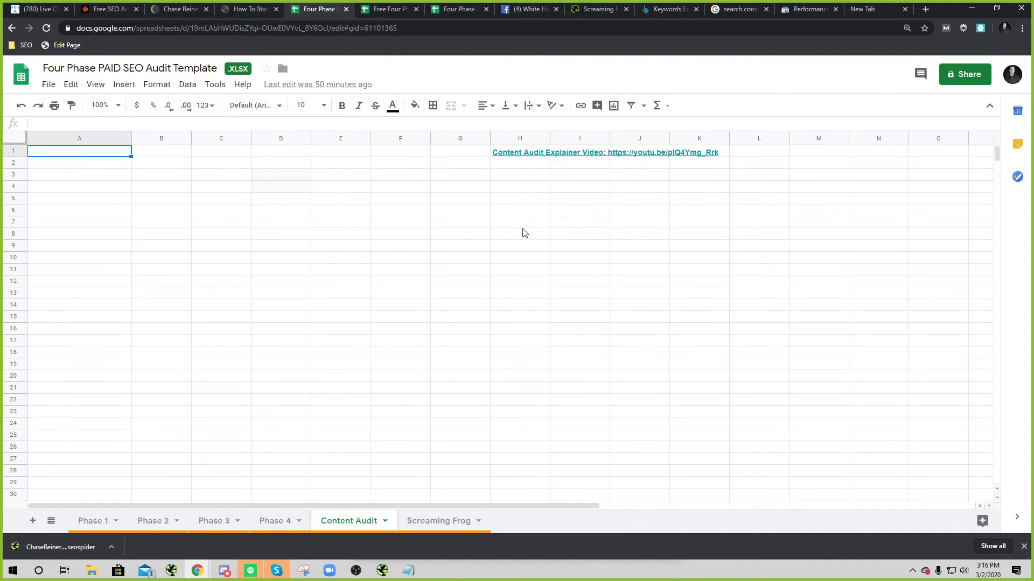
pyautogui.click(94, 201)
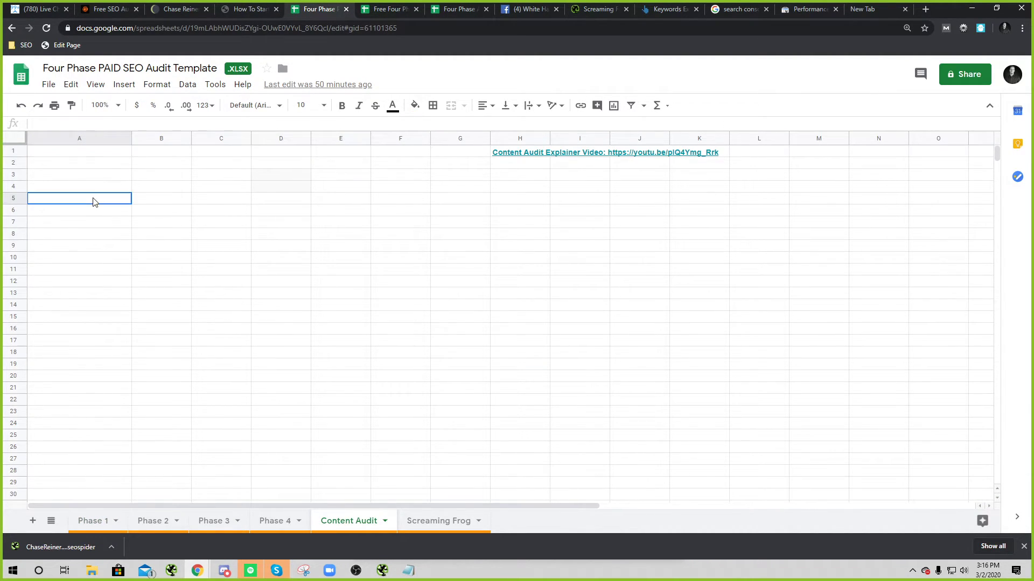
pyautogui.click(244, 237)
# Step: Search chasereiner.com in Ahrefs Keywords Explorer and list all its keyword ideas
pyautogui.click(668, 9)
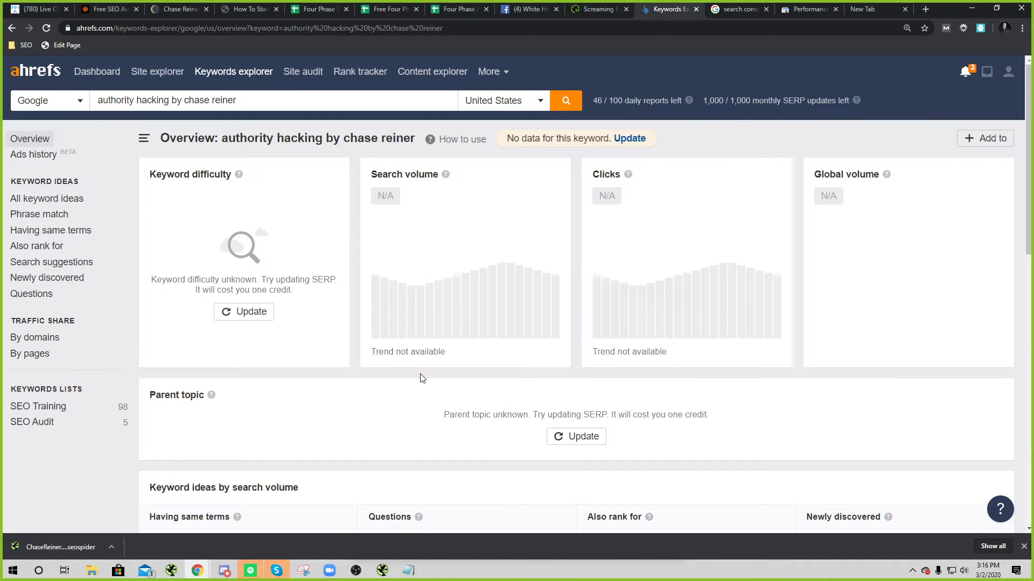
pyautogui.click(220, 103)
pyautogui.write('c')
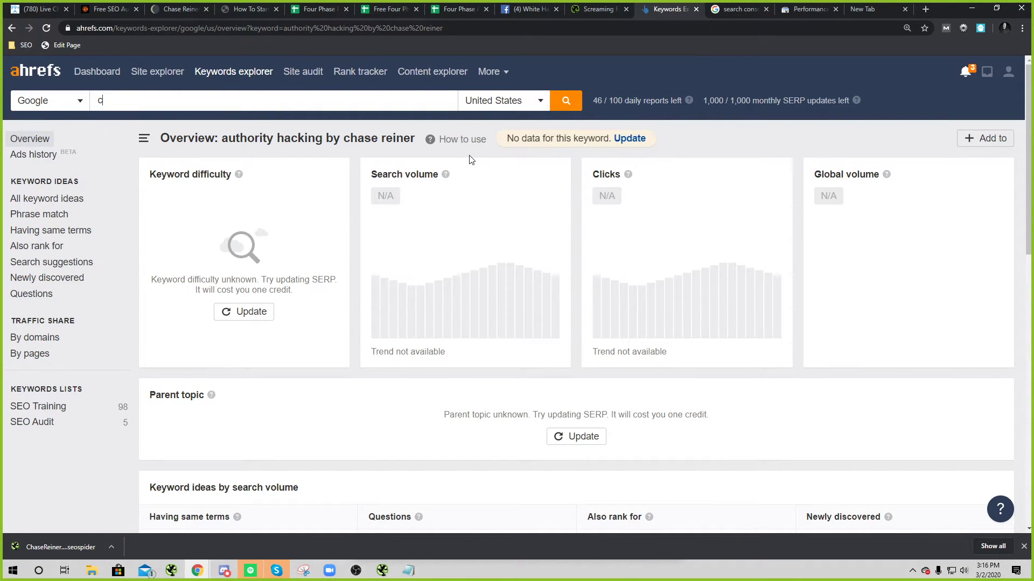
pyautogui.write('hasereiner.com')
pyautogui.press('Return')
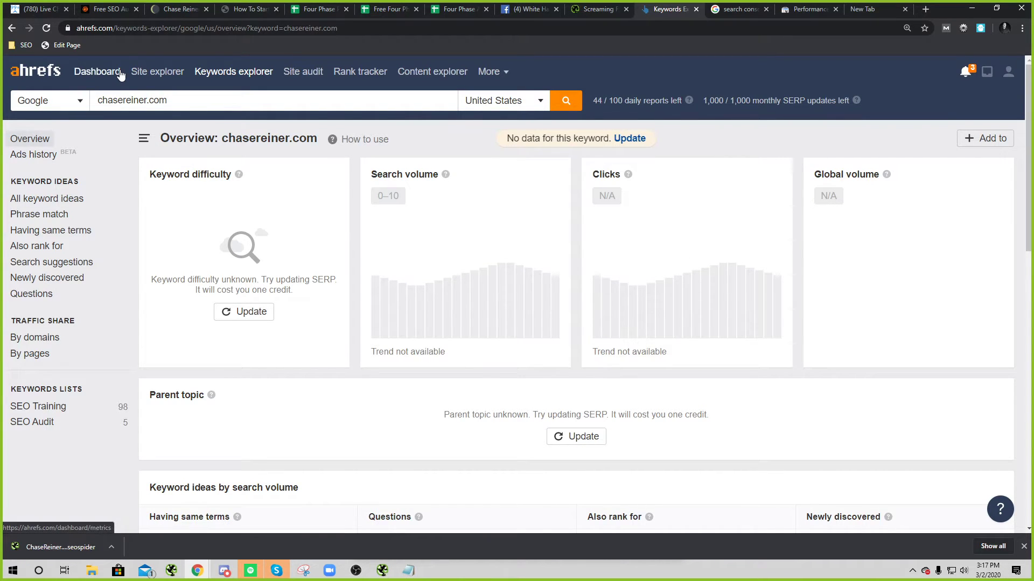
pyautogui.click(68, 201)
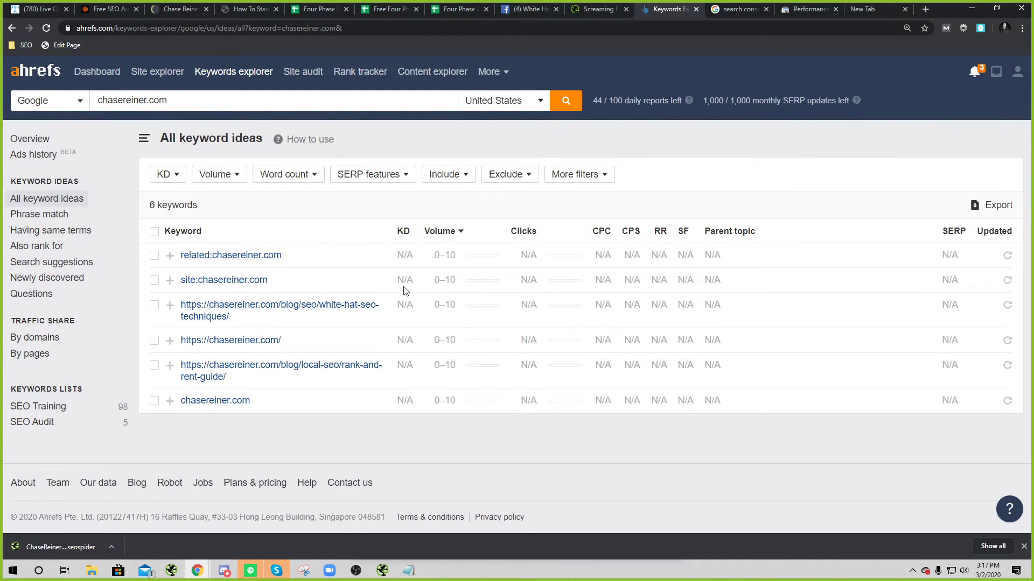
# Step: Show chasereiner.com's Top pages and open the seo-audit-checklist-template page in a new tab
pyautogui.click(99, 72)
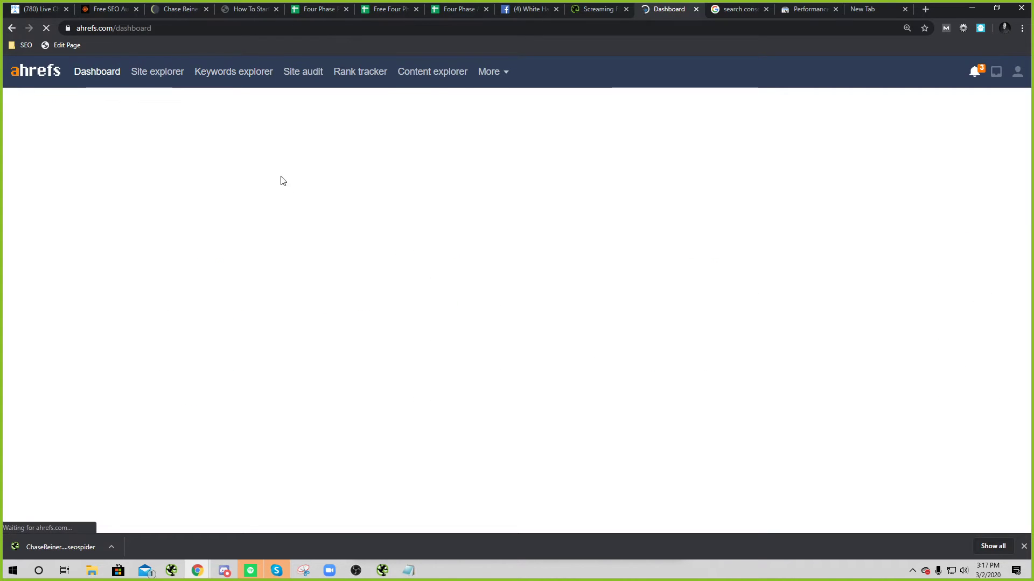
pyautogui.write('chasereiner.com')
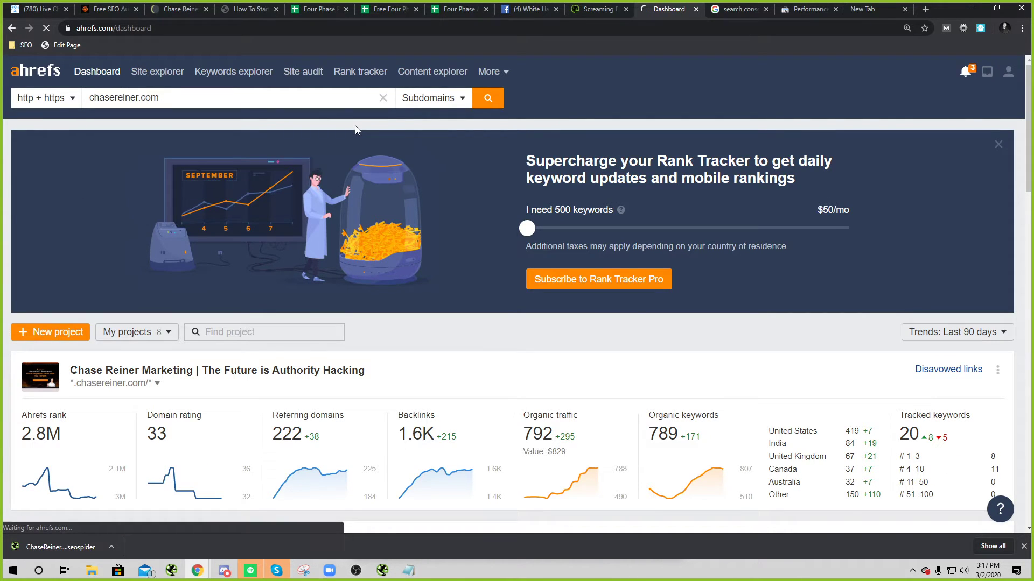
pyautogui.press('Return')
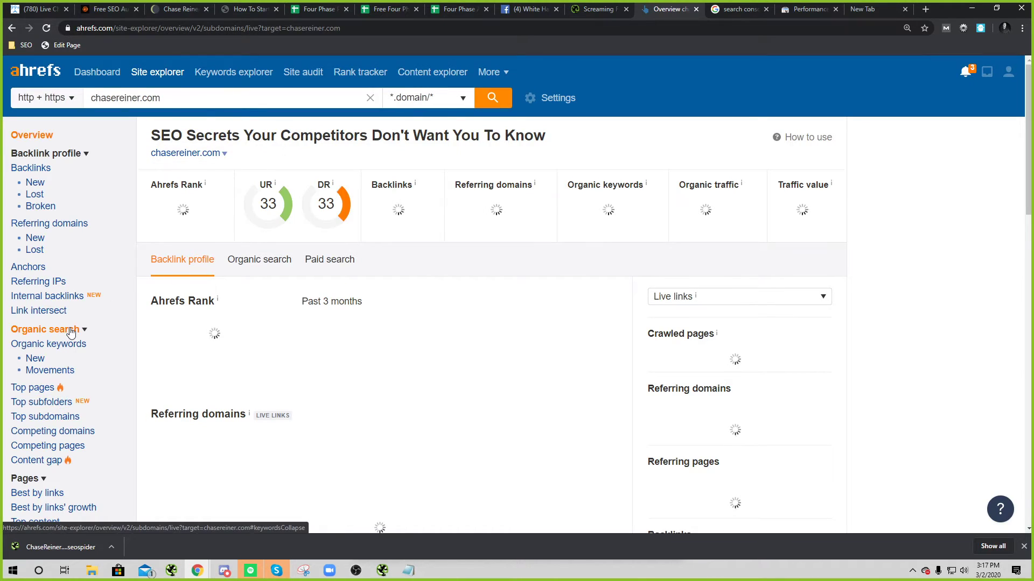
pyautogui.click(43, 388)
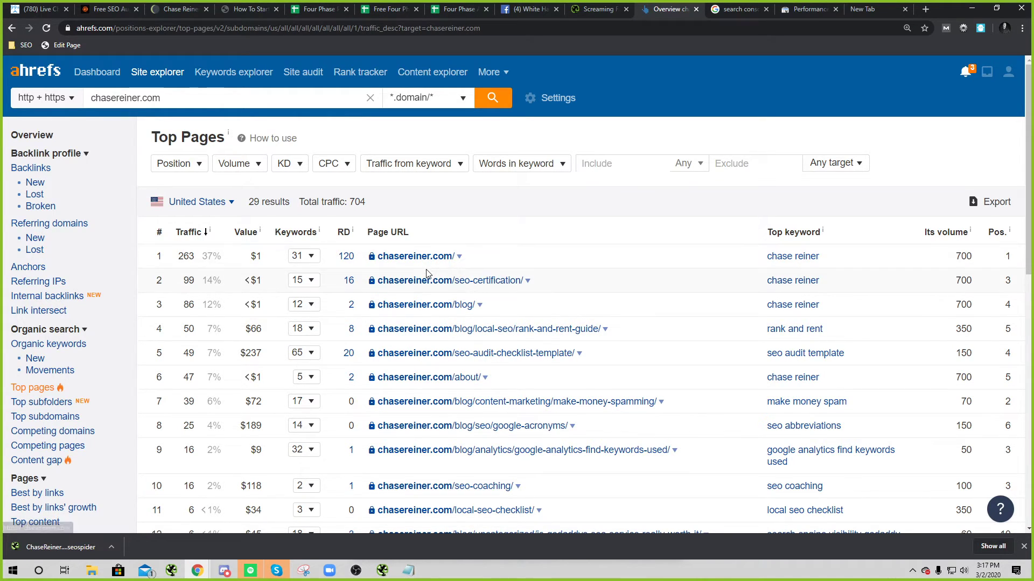
pyautogui.click(425, 351)
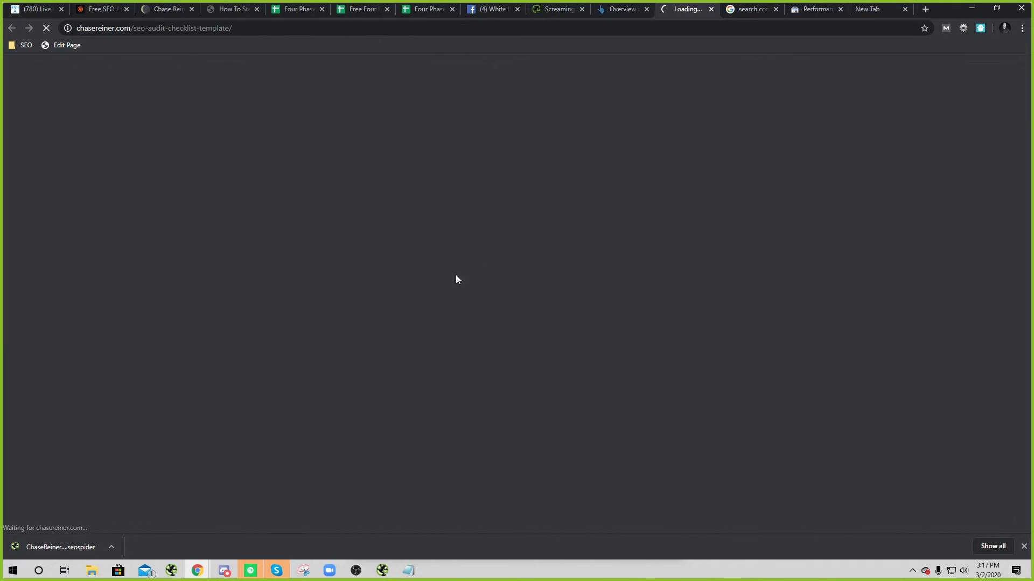
pyautogui.click(649, 10)
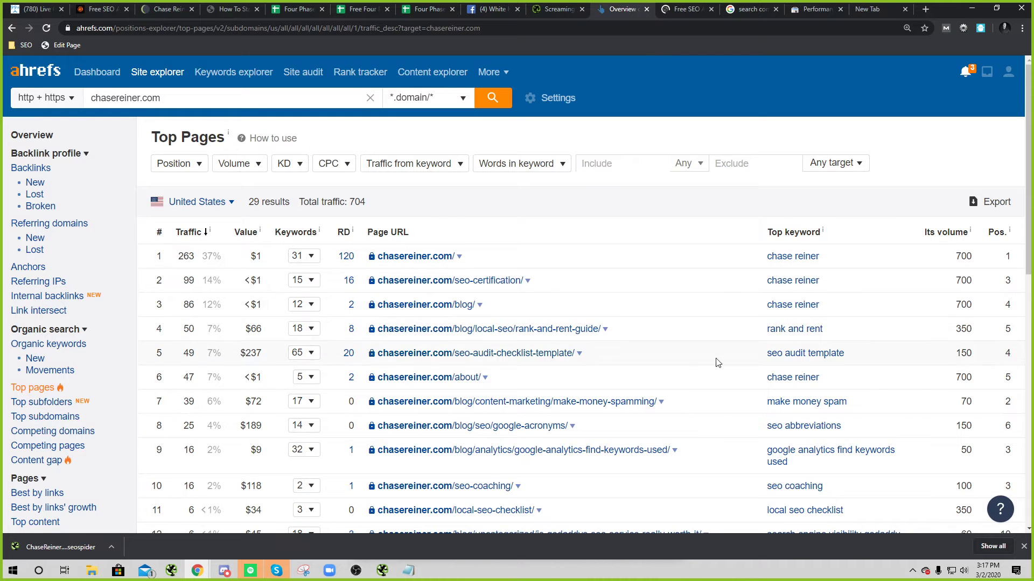
pyautogui.click(580, 355)
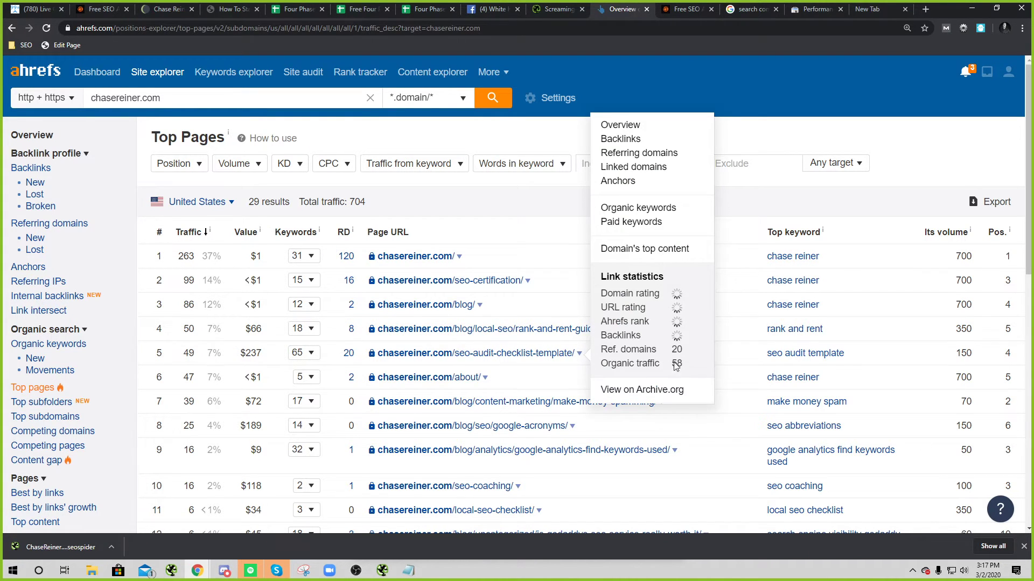
# Step: Review the Ahrefs keyword overview for 'seo audit template'
pyautogui.click(783, 358)
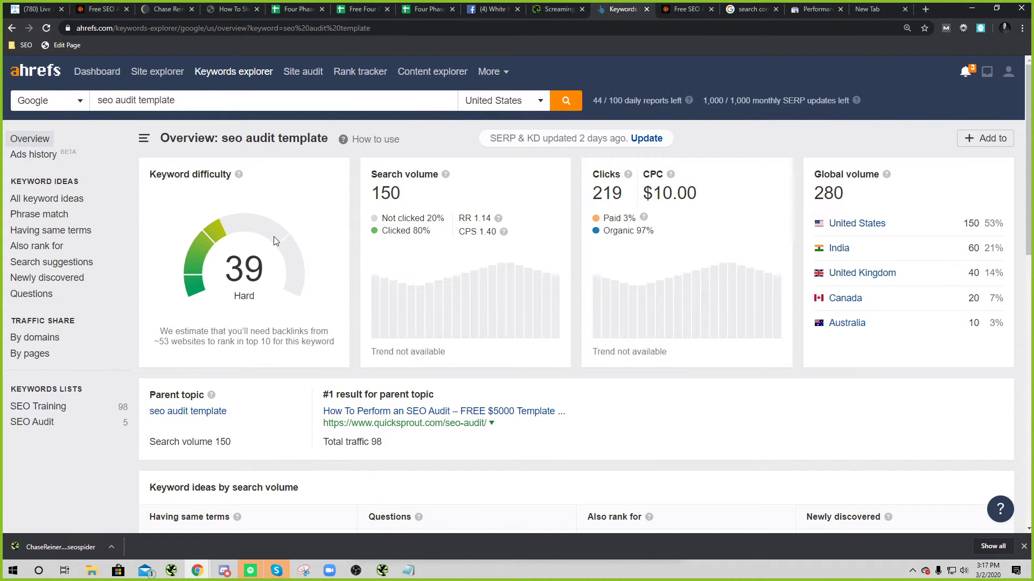
pyautogui.scroll(-3, 293, 297)
pyautogui.scroll(3, 41, 207)
pyautogui.tripleClick(200, 95)
pyautogui.scroll(-10, 326, 299)
pyautogui.scroll(5, 303, 294)
pyautogui.scroll(-5, 303, 294)
pyautogui.scroll(6, 203, 376)
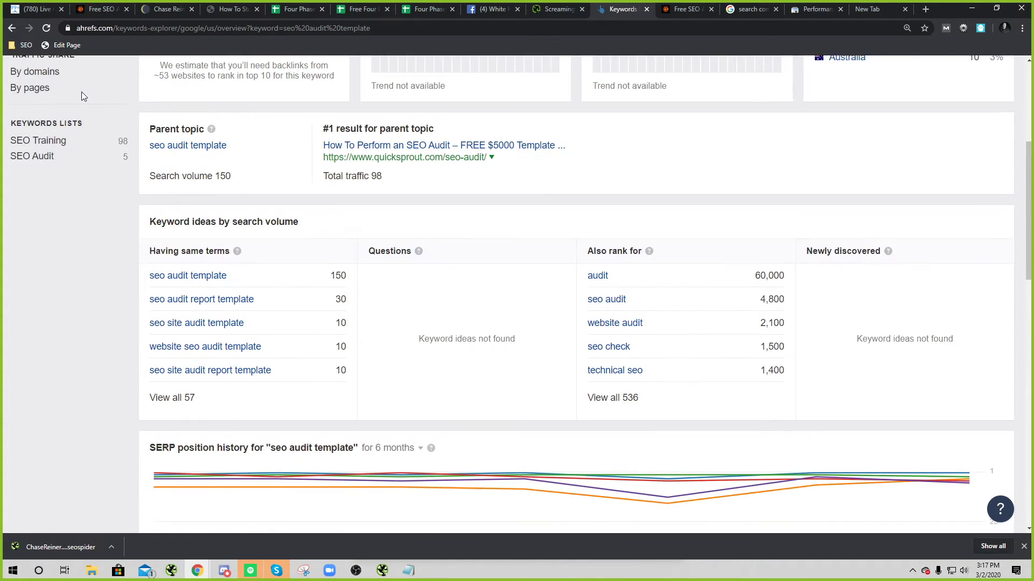
# Step: Scroll through the 65 organic keywords for the seo-audit-checklist-template page, then view its live page
pyautogui.click(12, 28)
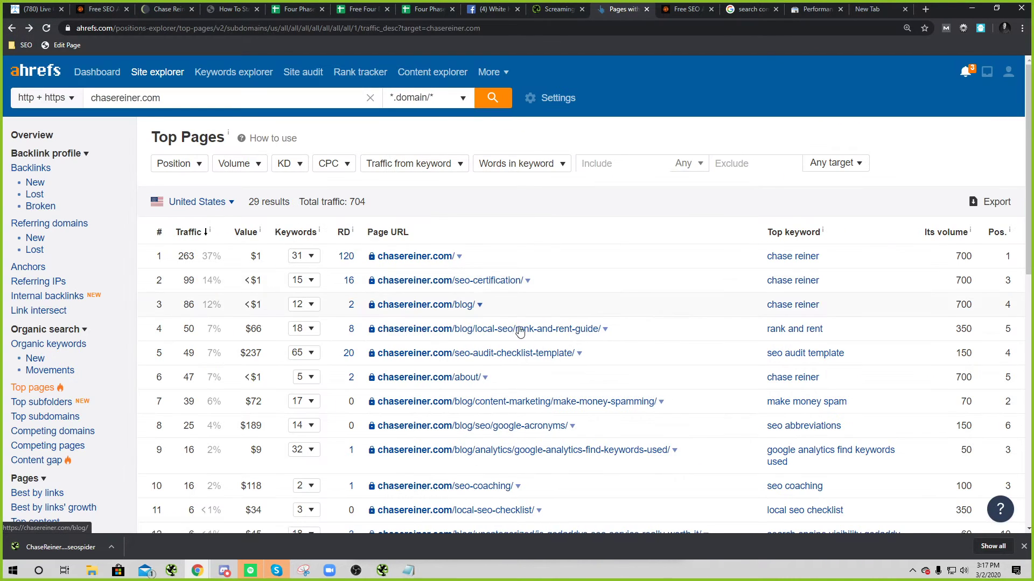
pyautogui.click(579, 354)
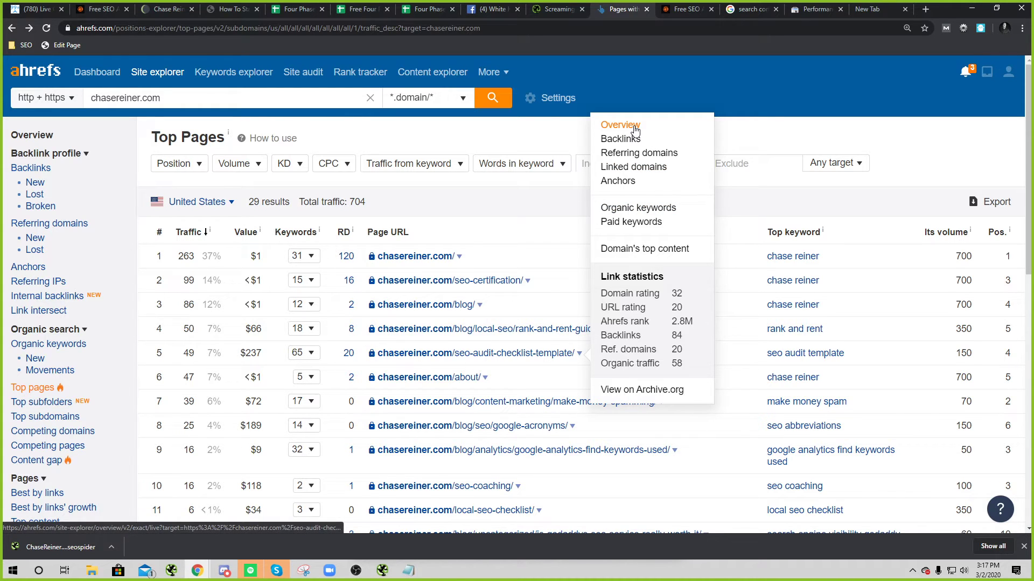
pyautogui.click(631, 209)
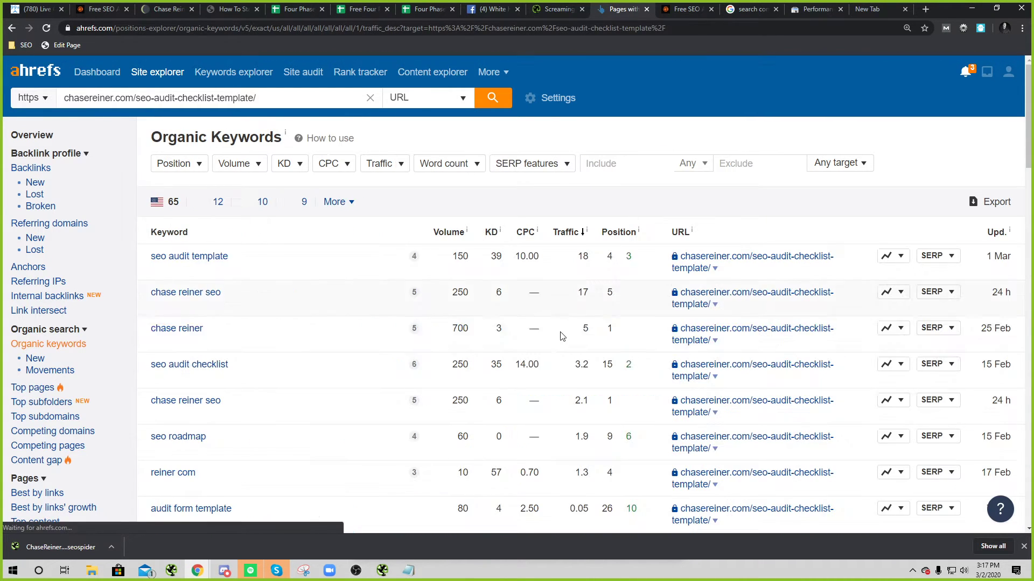
pyautogui.scroll(-4, 312, 210)
pyautogui.scroll(-3, 257, 288)
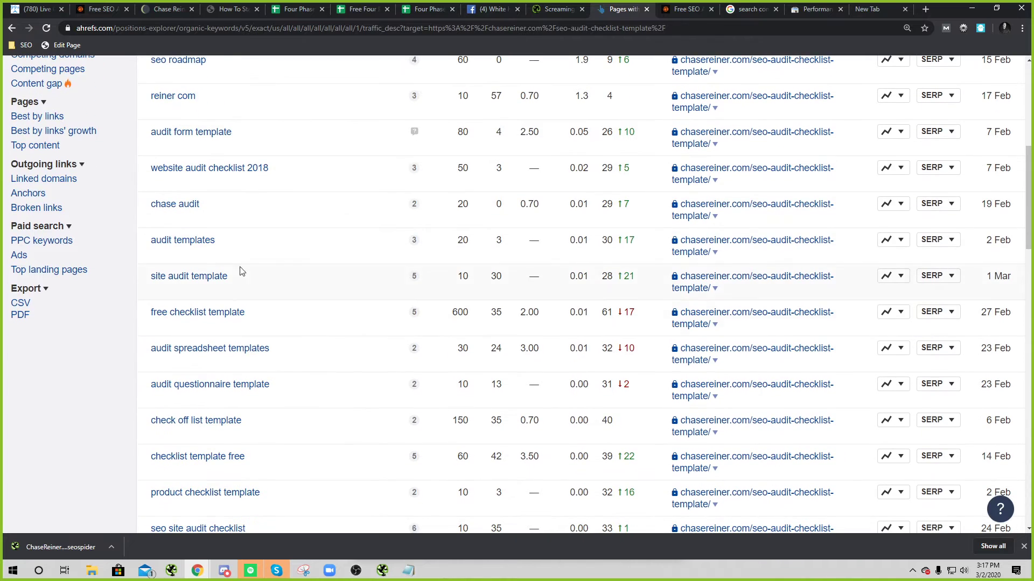
pyautogui.scroll(-3, 257, 385)
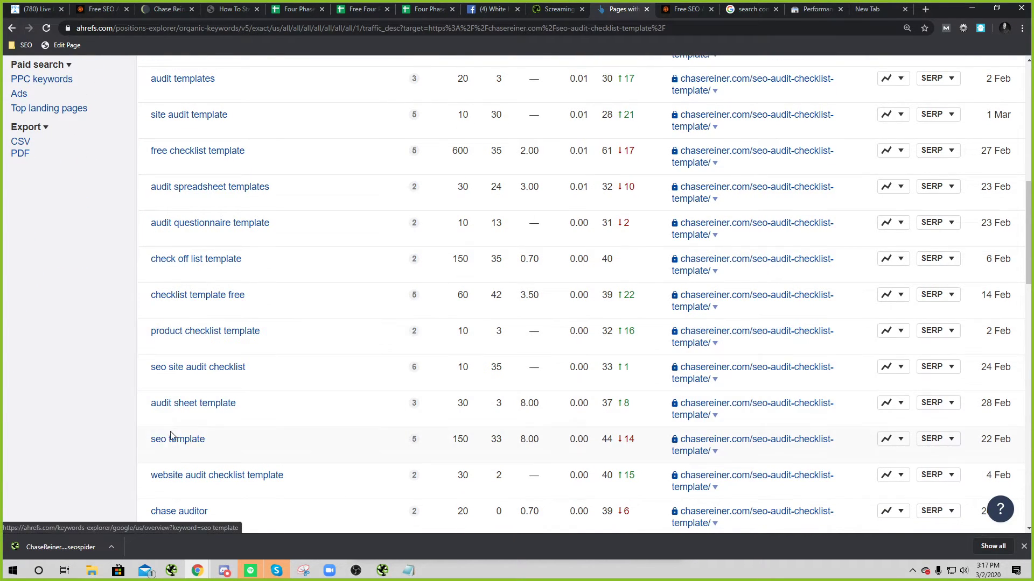
pyautogui.scroll(-3, 198, 431)
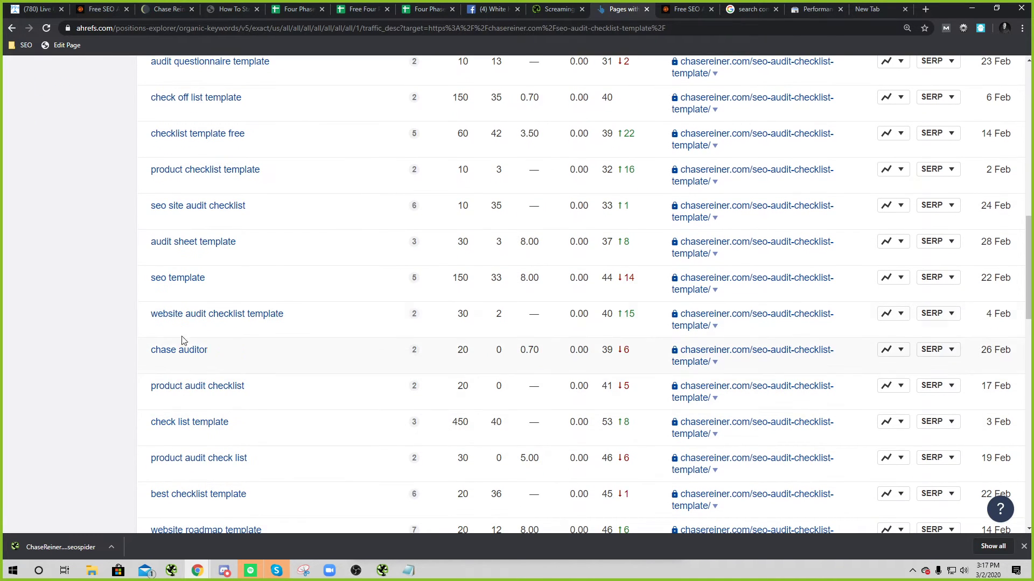
pyautogui.scroll(-1, 226, 409)
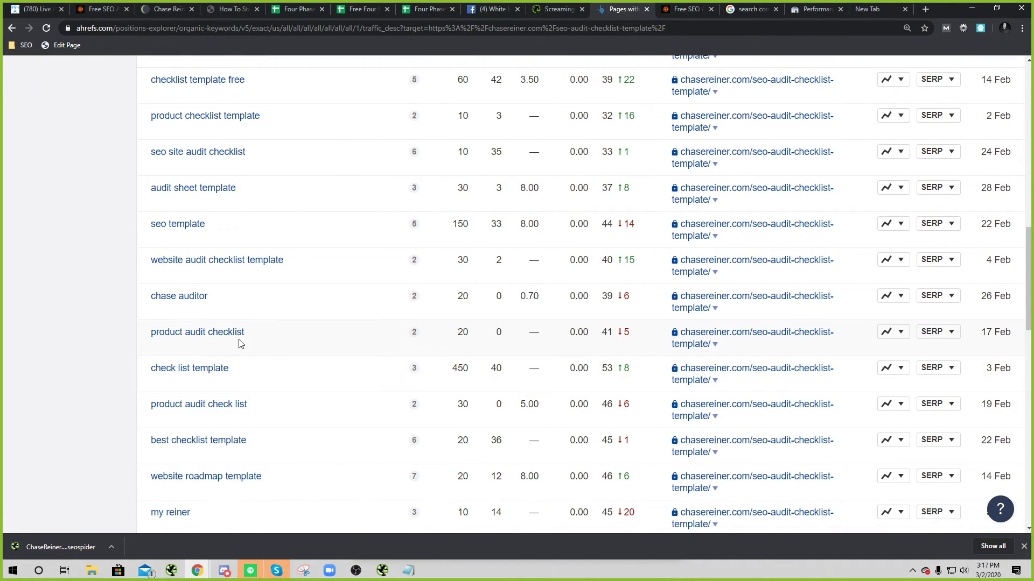
pyautogui.scroll(-4, 236, 343)
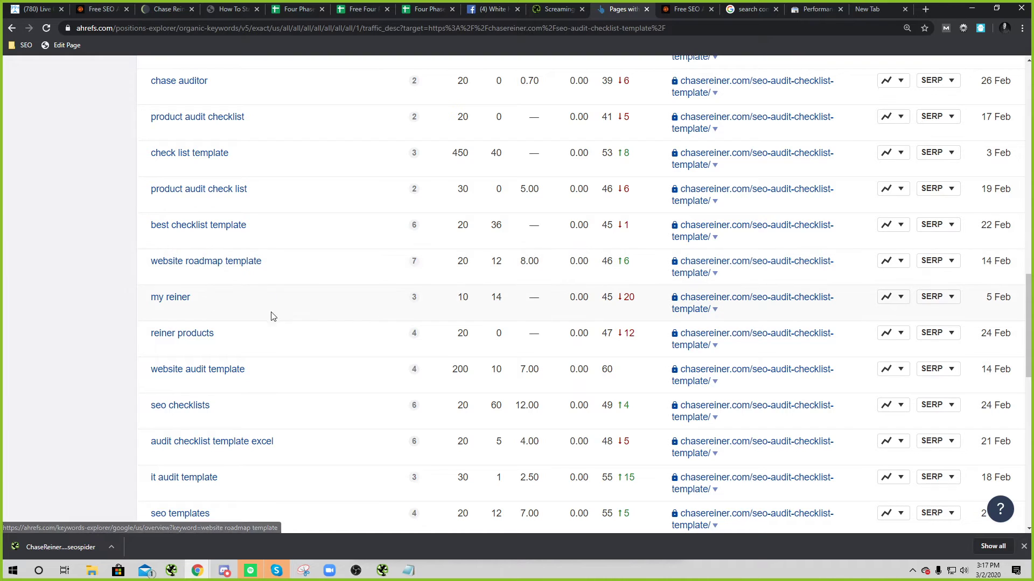
pyautogui.scroll(15, 300, 426)
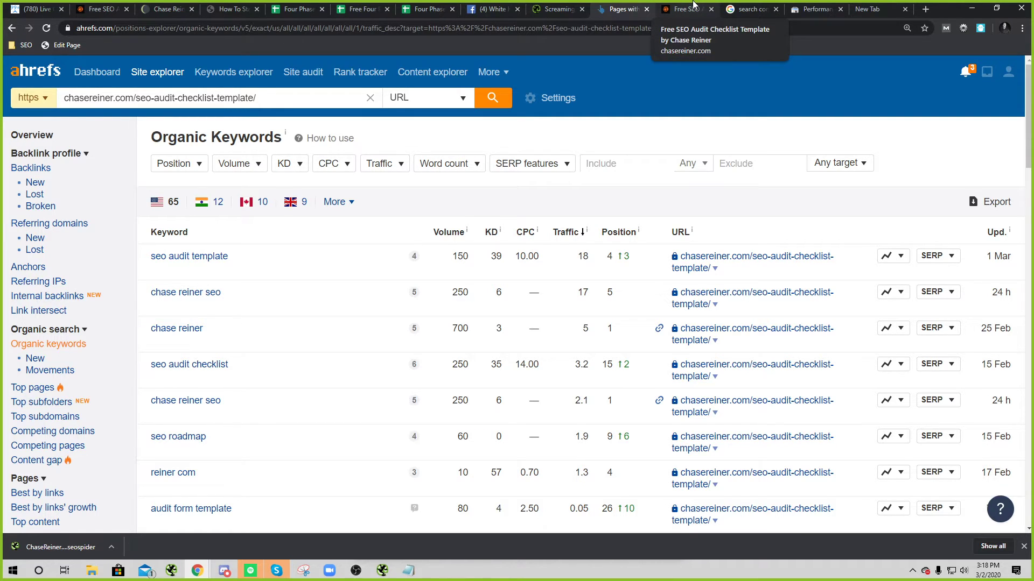
pyautogui.click(694, 7)
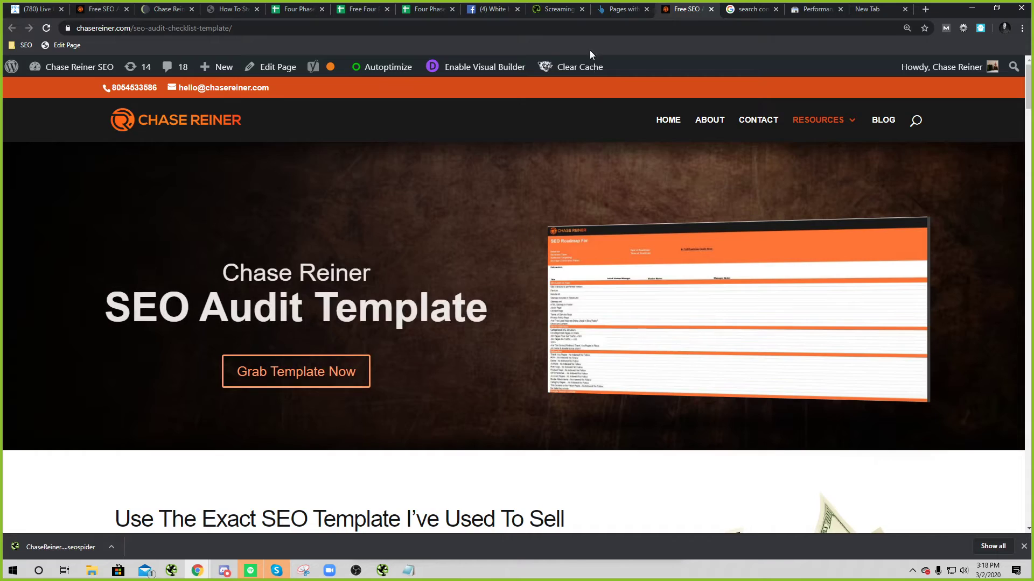
# Step: Scroll the chasereiner.com SEO Audit Template landing page, then close it
pyautogui.scroll(-5, 459, 363)
pyautogui.scroll(-15, 459, 363)
pyautogui.scroll(10, 480, 395)
pyautogui.scroll(10, 503, 399)
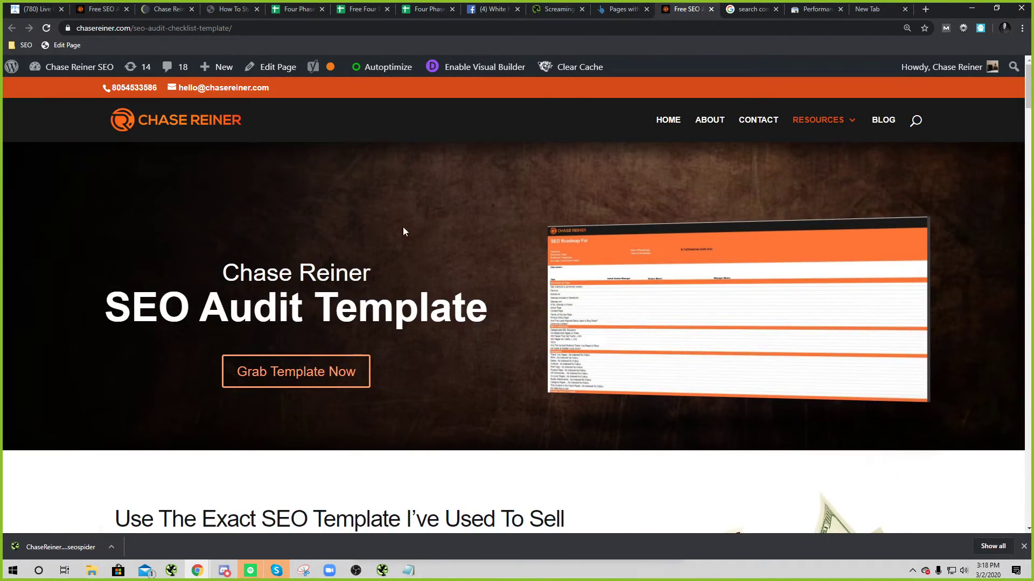
pyautogui.scroll(-4, 408, 242)
pyautogui.click(614, 10)
pyautogui.click(666, 12)
pyautogui.click(711, 9)
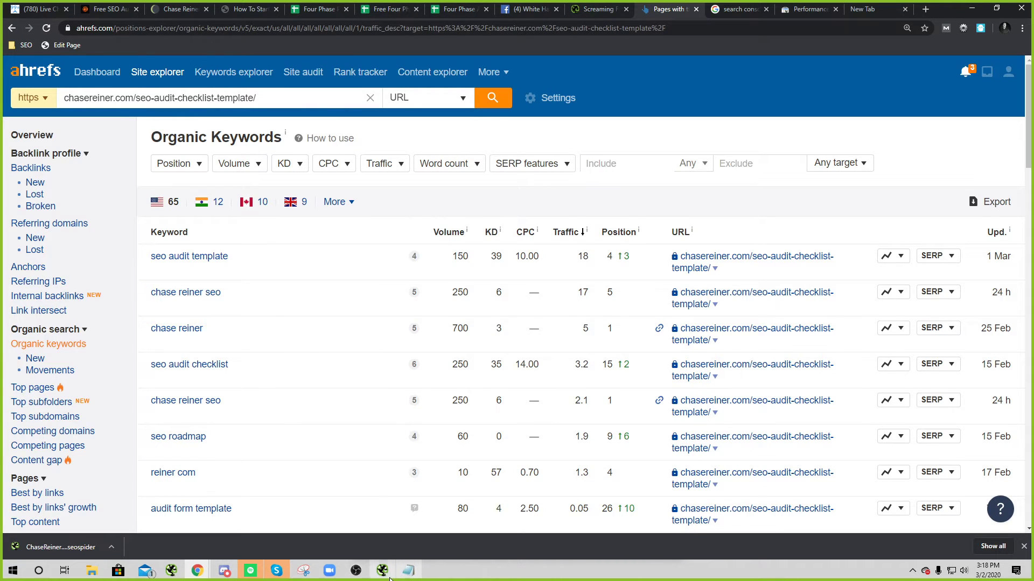
# Step: Raise the Screaming Frog crawl window, minimize it, and bring up the program list
pyautogui.moveTo(380, 575)
pyautogui.click(392, 550)
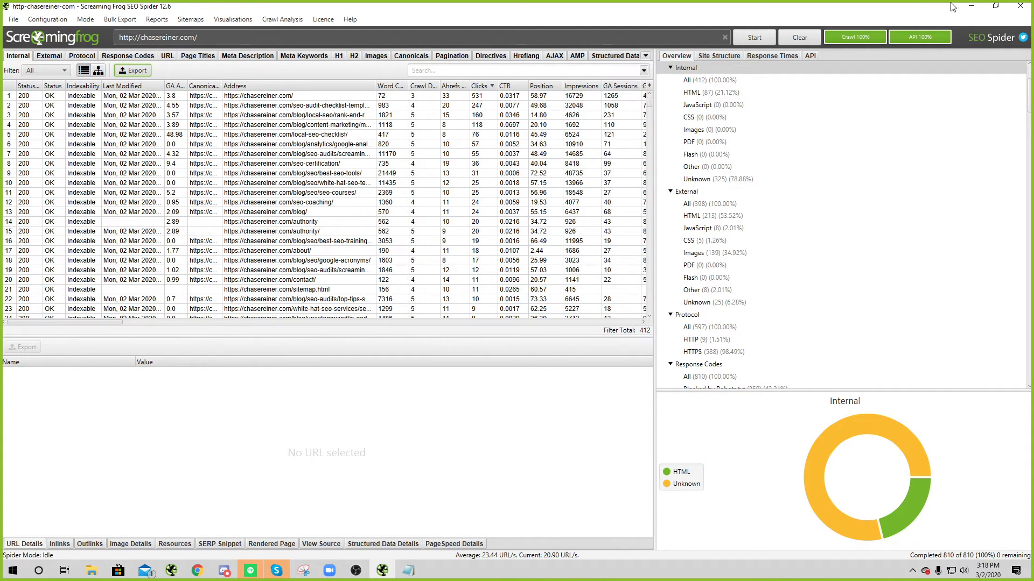
pyautogui.click(970, 5)
pyautogui.click(12, 570)
# Step: Launch Notepad and write 'step 1: paid template' and 'step 2: export settings directly template'
pyautogui.write('notepad')
pyautogui.press('Return')
pyautogui.write('step 1: paid ')
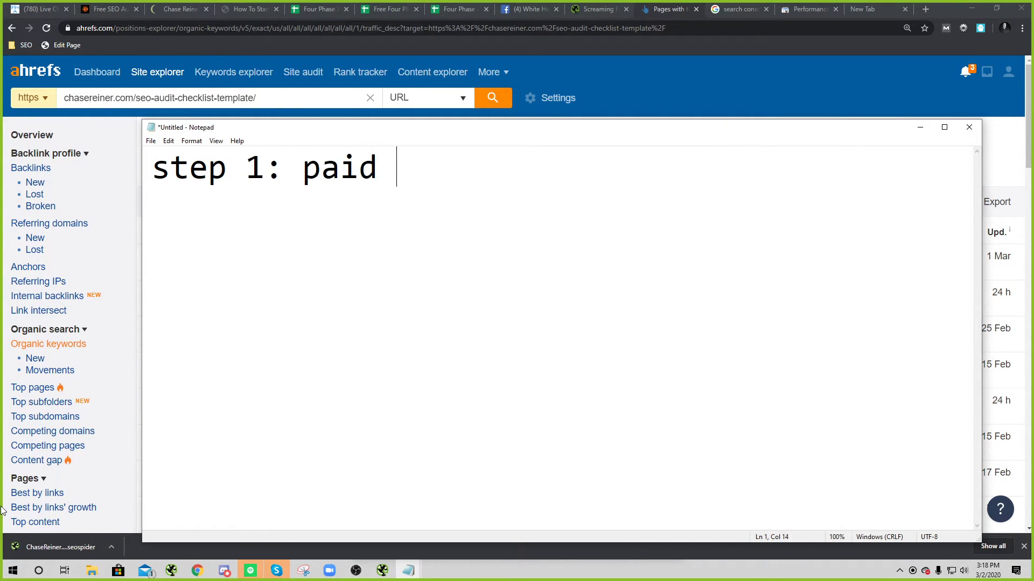
pyautogui.write('template')
pyautogui.press('Return')
pyautogui.write('st')
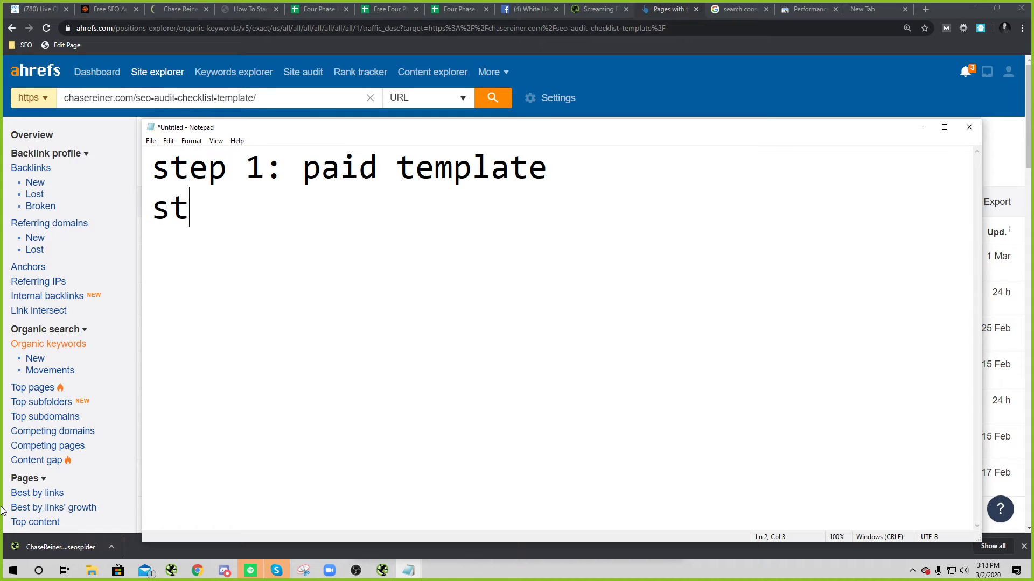
pyautogui.write('ep 2: exp')
pyautogui.press('BackSpace')
pyautogui.press('BackSpace')
pyautogui.write('export d')
pyautogui.press('BackSpace')
pyautogui.write('sert')
pyautogui.press('BackSpace')
pyautogui.press('BackSpace')
pyautogui.write('ttings ')
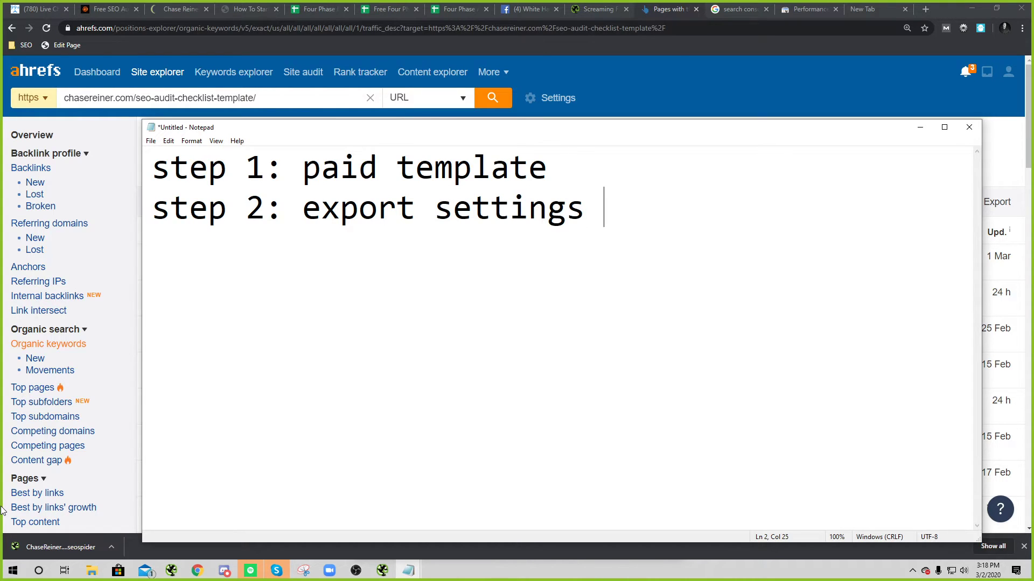
pyautogui.write('directly template')
pyautogui.press('Return')
# Step: Add 'step 3: optimize based reds and greens' as the third line
pyautogui.write('step ')
pyautogui.write('3: optimize off')
pyautogui.press('BackSpace')
pyautogui.press('BackSpace')
pyautogui.press('BackSpace')
pyautogui.write('based red s')
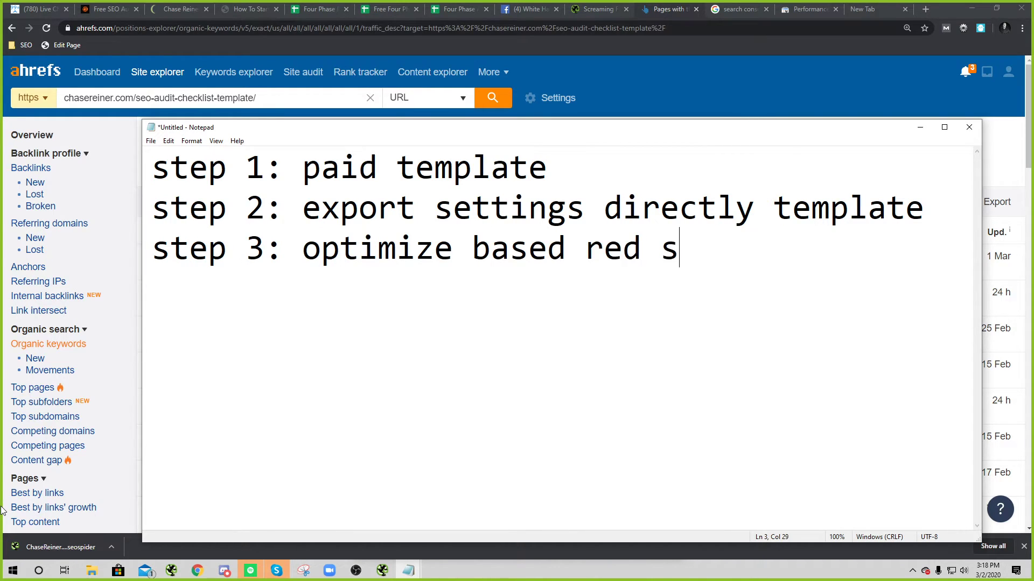
pyautogui.press('BackSpace')
pyautogui.press('BackSpace')
pyautogui.write('s and greens')
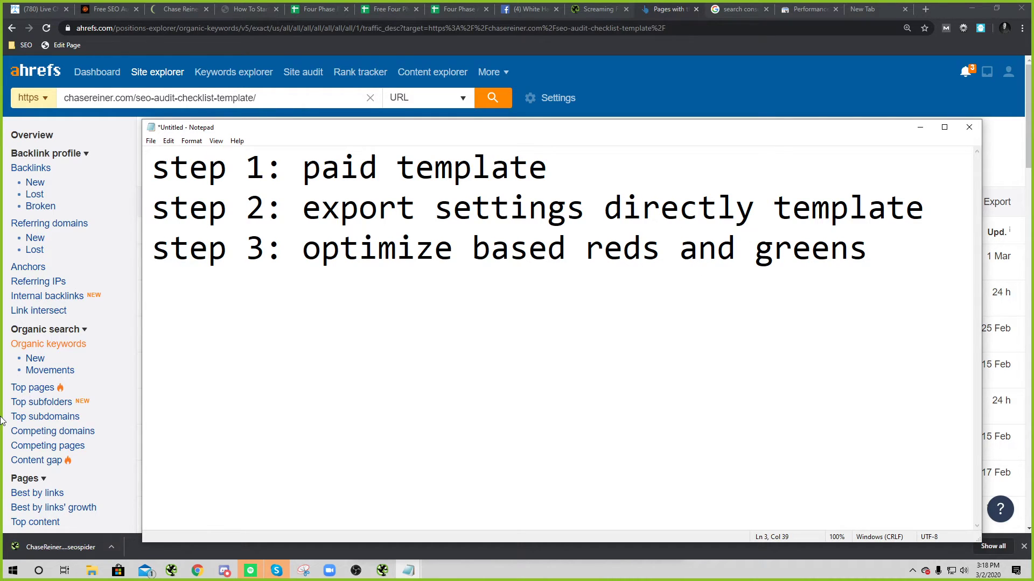
# Step: Add a '$297' price line below the three steps
pyautogui.hotkey('ctrl', 'a')
pyautogui.click(531, 339)
pyautogui.moveTo(878, 229); pyautogui.dragTo(189, 167)
pyautogui.click(435, 249)
pyautogui.hotkey('ctrl', 'a')
pyautogui.click(547, 249)
pyautogui.moveTo(882, 280); pyautogui.dragTo(230, 207)
pyautogui.click(623, 263)
pyautogui.click(881, 263)
pyautogui.press('Return')
pyautogui.write('$297')
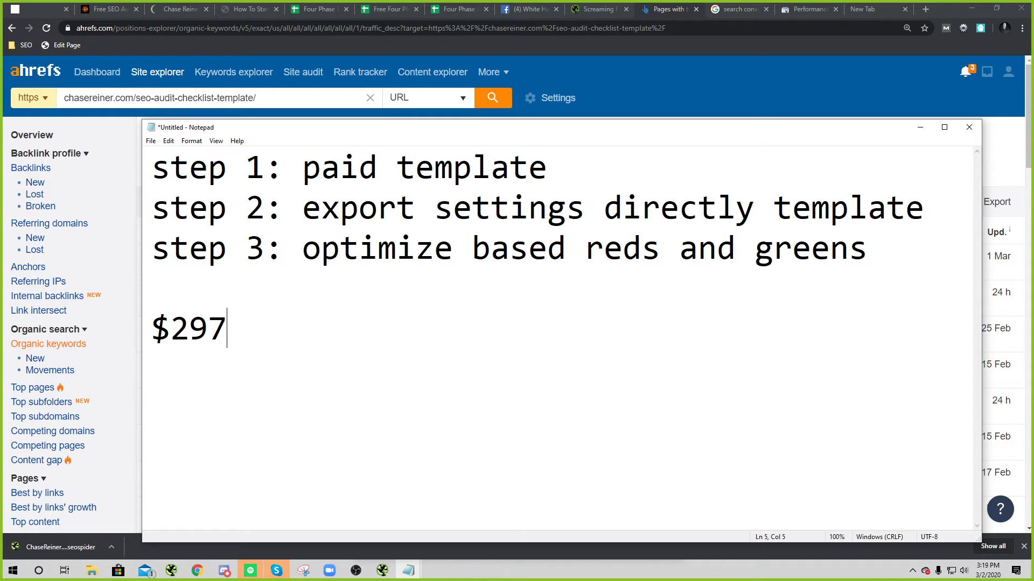
# Step: Replace the '$297' line with a 'free audit template:' note
pyautogui.hotkey('ctrl', 'a')
pyautogui.click(548, 211)
pyautogui.moveTo(240, 329)
pyautogui.mouseDown()
pyautogui.moveTo(239, 294)
pyautogui.moveTo(240, 329)
pyautogui.mouseUp()
pyautogui.click(239, 292)
pyautogui.press('BackSpace')
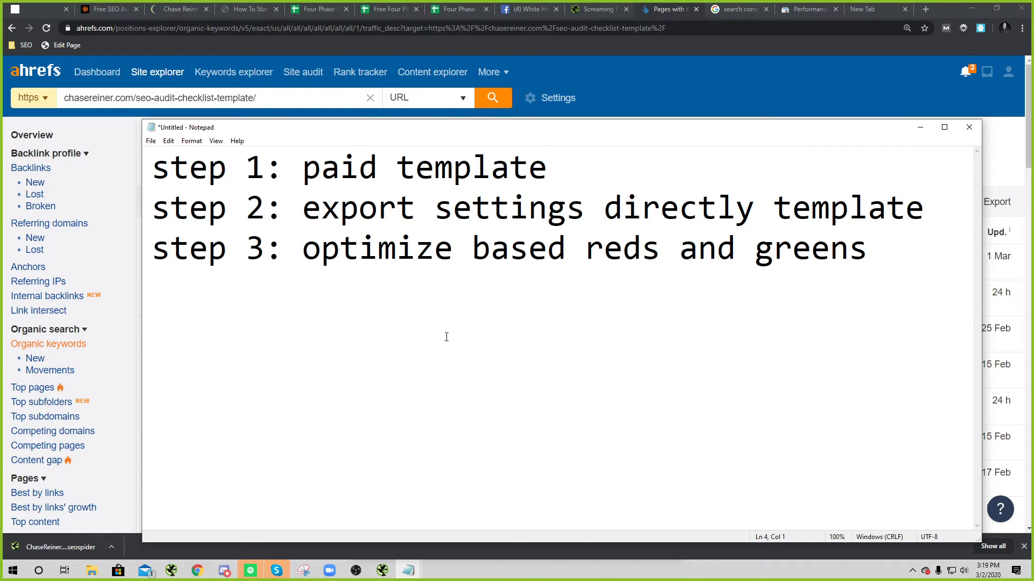
pyautogui.write('free audi')
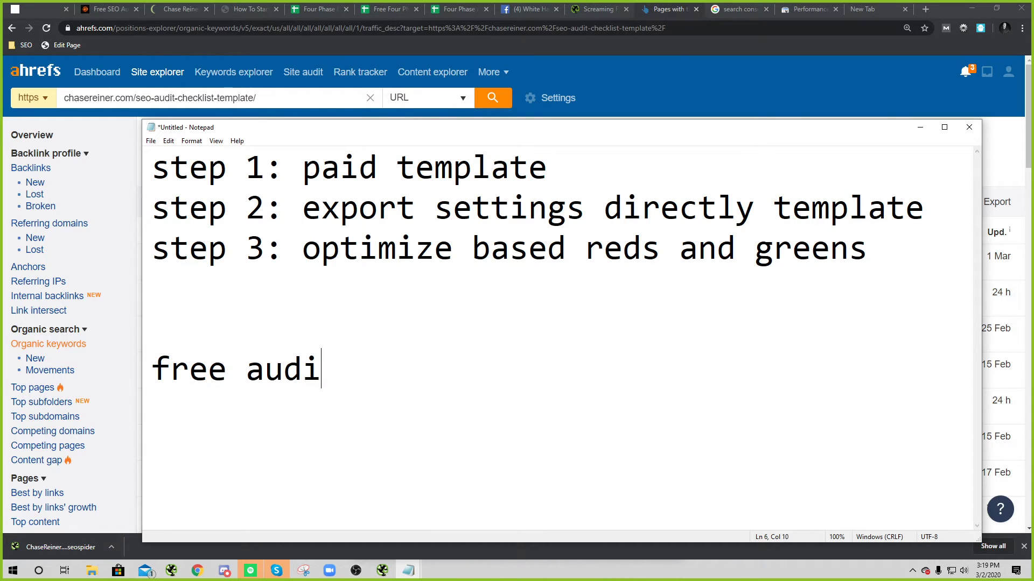
pyautogui.write('t template:')
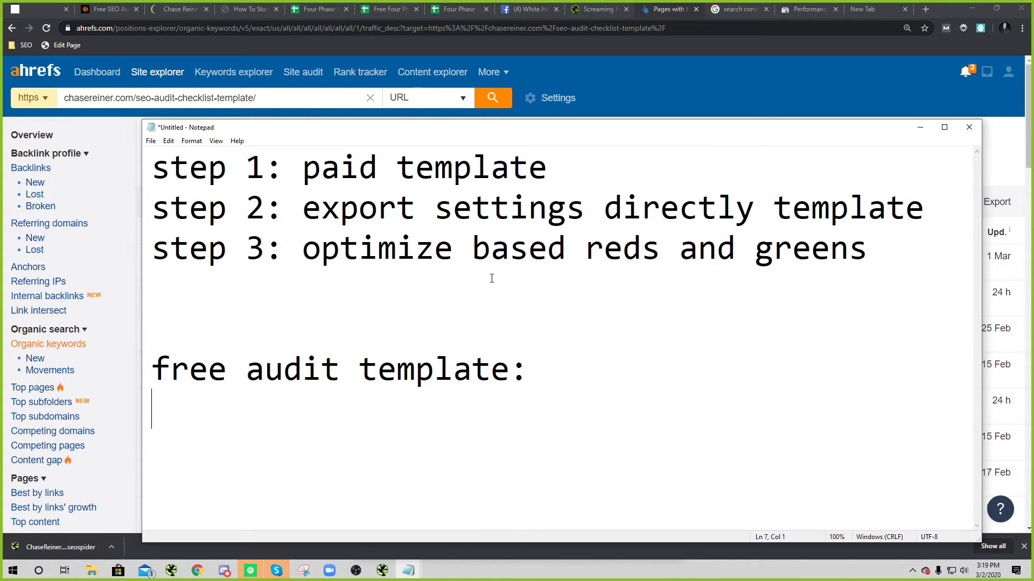
# Step: Re-enter '$297' above the free audit template line and add blank lines below it
pyautogui.click(544, 377)
pyautogui.moveTo(531, 374); pyautogui.dragTo(162, 342)
pyautogui.click(653, 382)
pyautogui.click(530, 302)
pyautogui.write('#297')
pyautogui.press('BackSpace')
pyautogui.press('BackSpace')
pyautogui.press('BackSpace')
pyautogui.press('BackSpace')
pyautogui.write('$298')
pyautogui.press('BackSpace')
pyautogui.write('7')
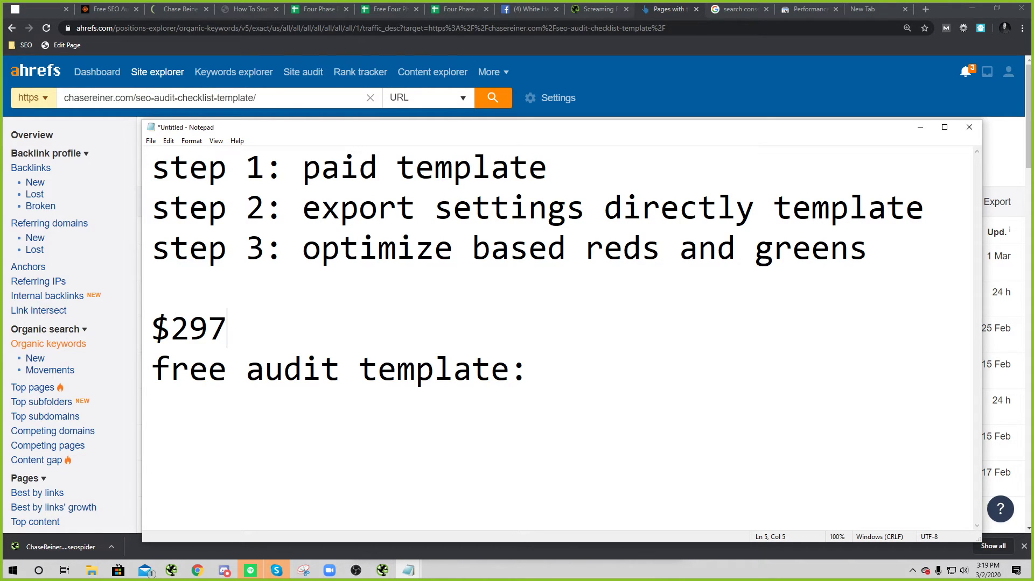
pyautogui.moveTo(529, 372); pyautogui.dragTo(153, 157)
pyautogui.click(548, 251)
pyautogui.hotkey('ctrl', 'a')
pyautogui.click(780, 369)
pyautogui.press('Return')
pyautogui.press('Return')
# Step: Type '$2500', clear all the notes, close Notepad and drag the Zoom group chat onscreen
pyautogui.write('$2500')
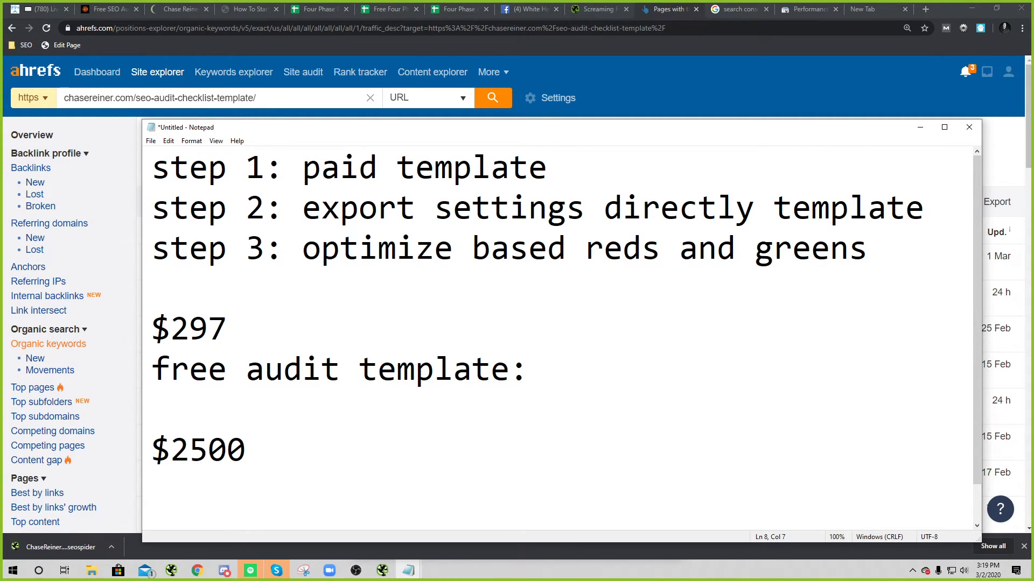
pyautogui.hotkey('ctrl', 'a')
pyautogui.press('BackSpace')
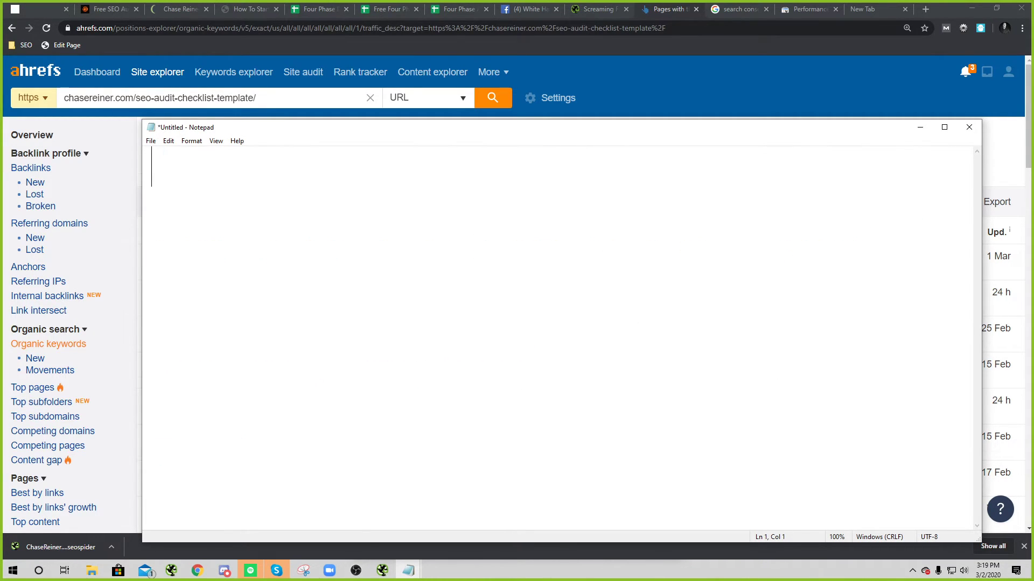
pyautogui.click(969, 127)
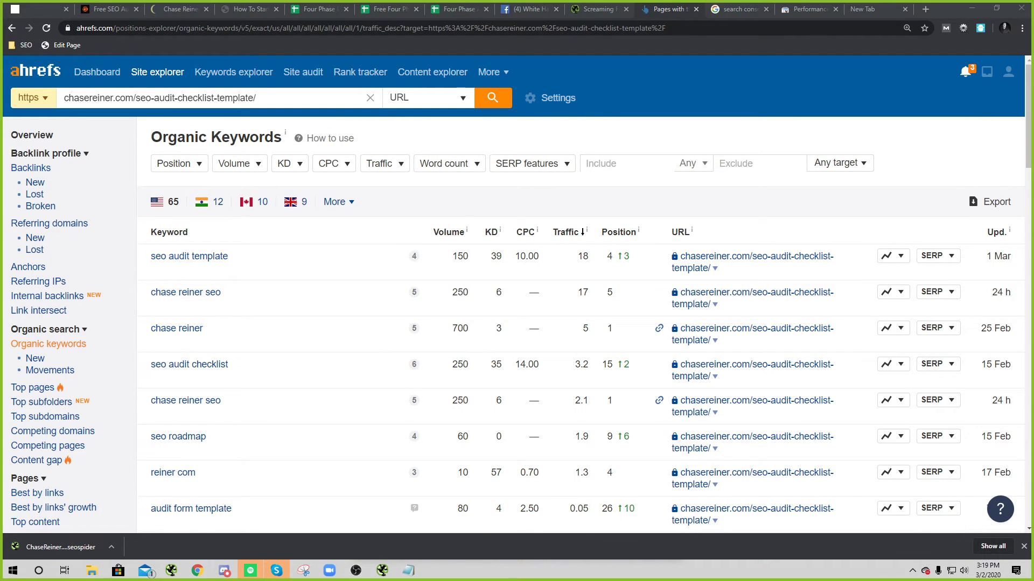
pyautogui.moveTo(1033, 107); pyautogui.dragTo(674, 56)
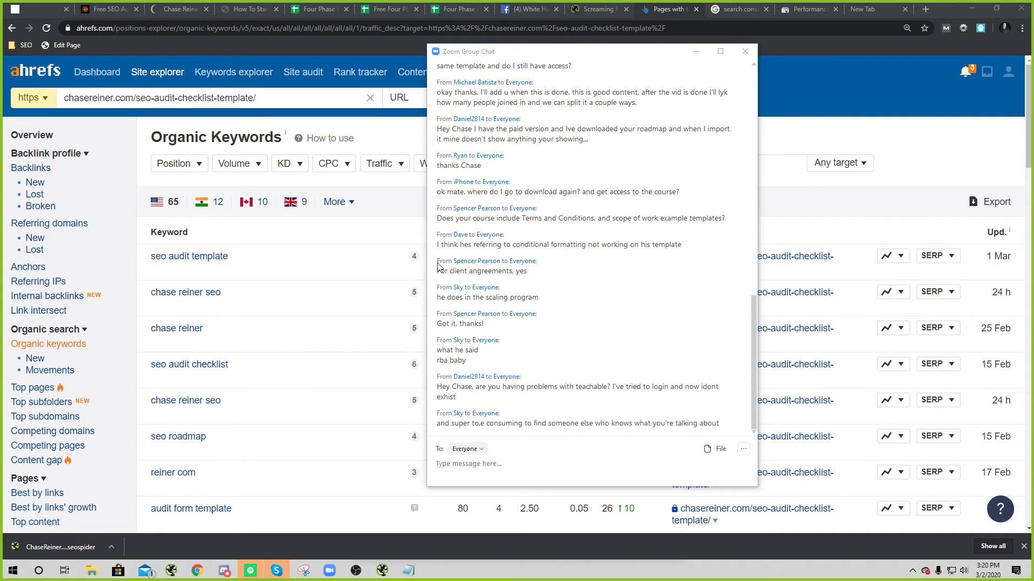
# Step: Send the contact e-mail address to everyone in the Zoom group chat
pyautogui.click(533, 459)
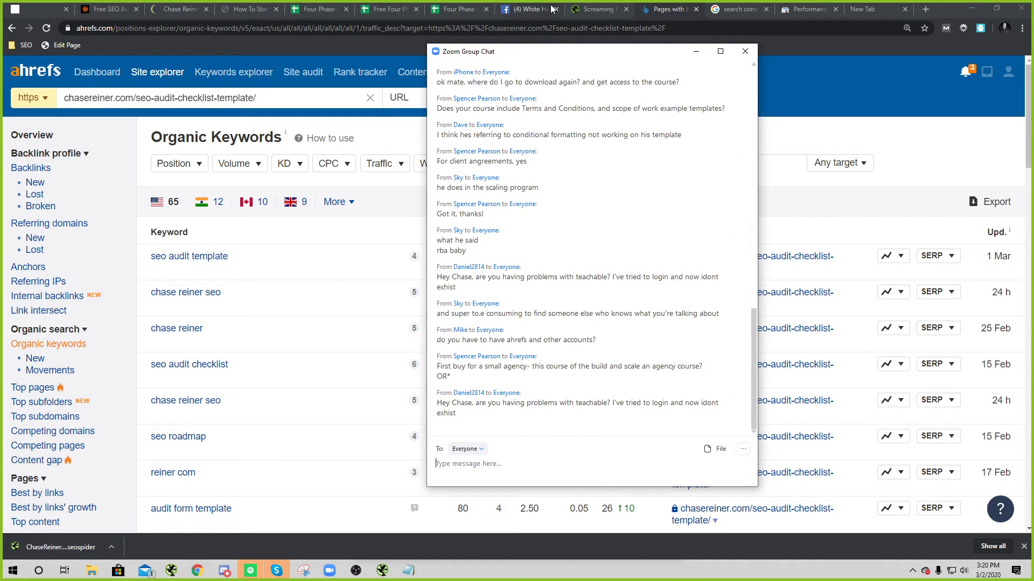
pyautogui.moveTo(545, 55); pyautogui.dragTo(527, 47)
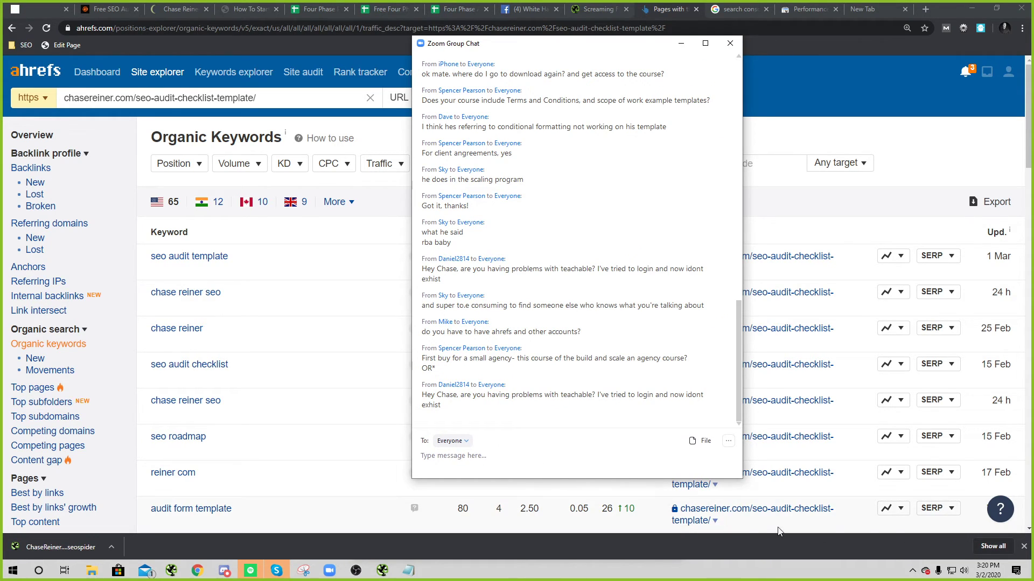
pyautogui.click(1024, 547)
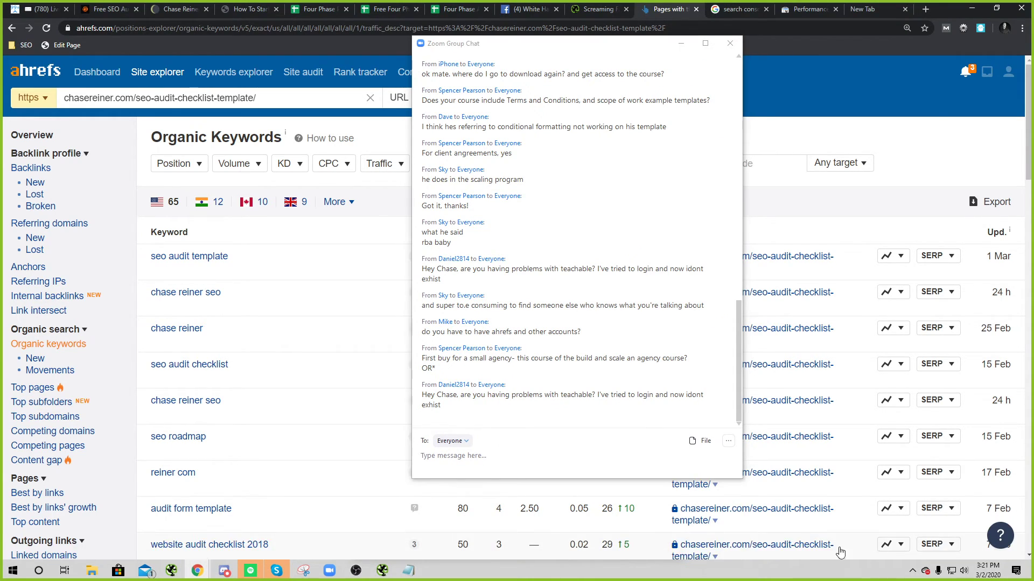
pyautogui.click(537, 456)
pyautogui.press('Return')
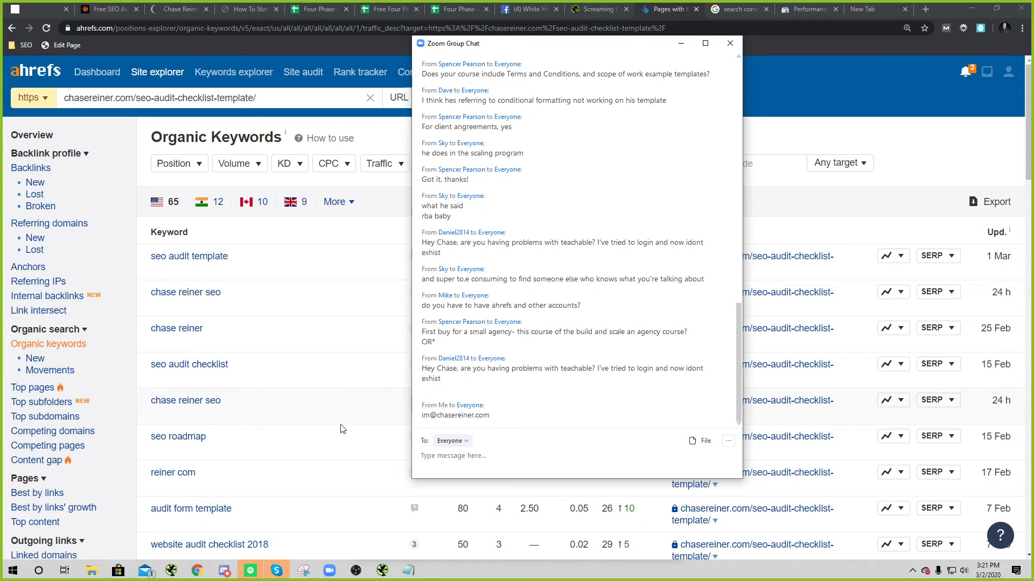
# Step: Send '$997' as a follow-up chat message
pyautogui.write('$9978')
pyautogui.press('BackSpace')
pyautogui.press('Return')
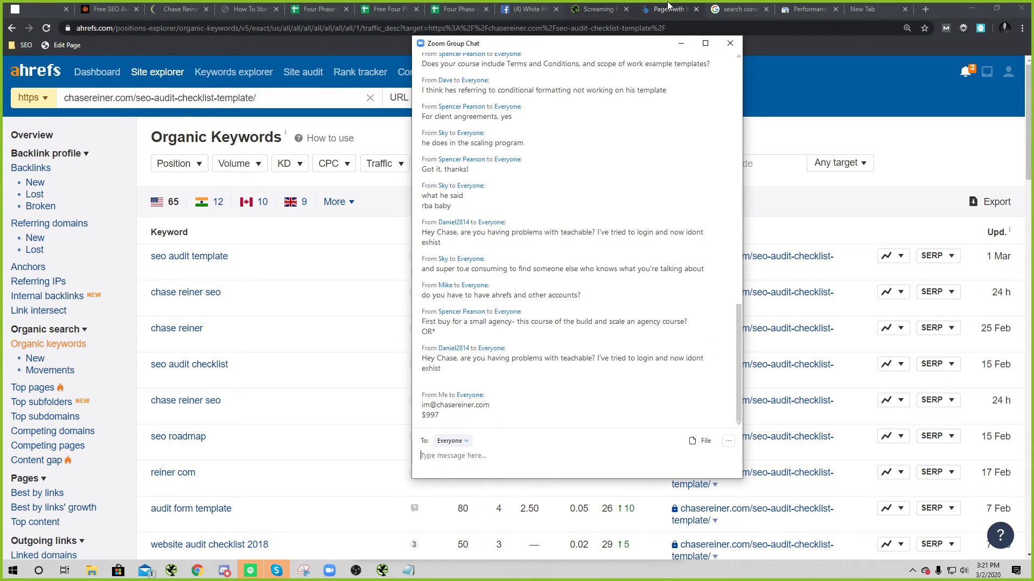
pyautogui.click(724, 9)
pyautogui.hotkey('ctrl', 'l')
# Step: Open the Teachable site and scroll the How To Get SEO Clients 2019 Edition curriculum
pyautogui.write('chaser')
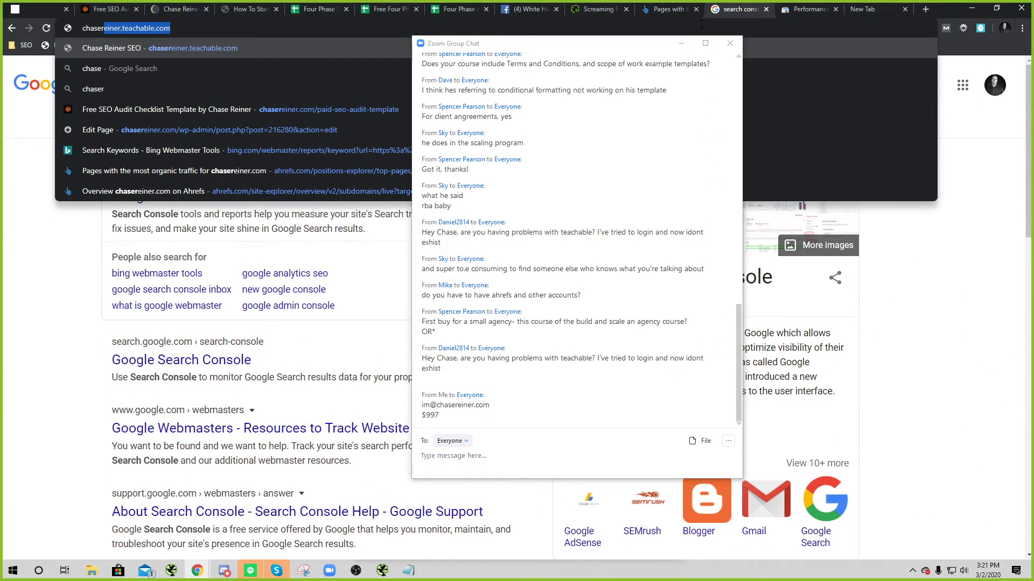
pyautogui.press('Return')
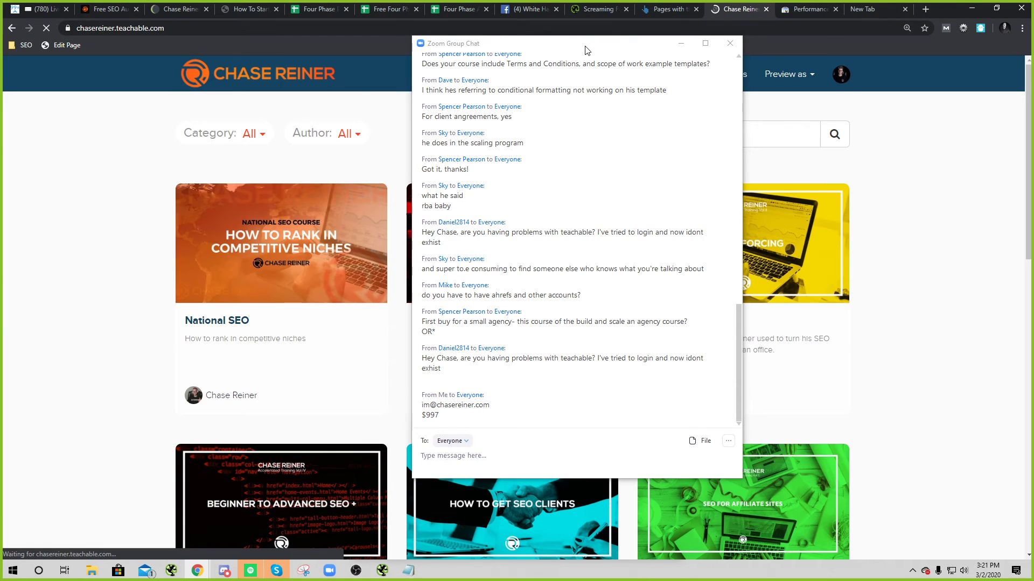
pyautogui.moveTo(587, 50); pyautogui.dragTo(781, 52)
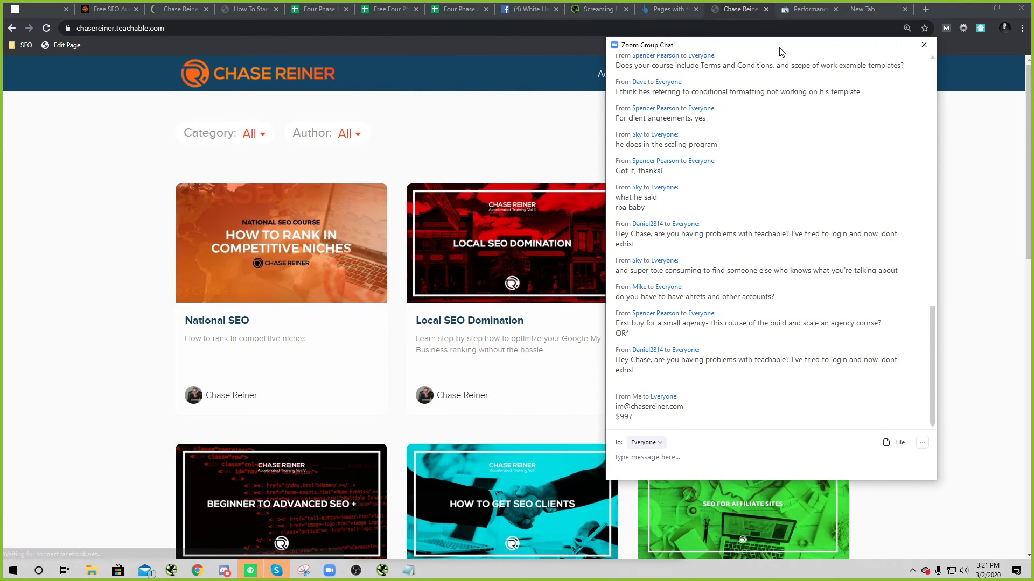
pyautogui.scroll(-8, 507, 393)
pyautogui.scroll(-1, 532, 382)
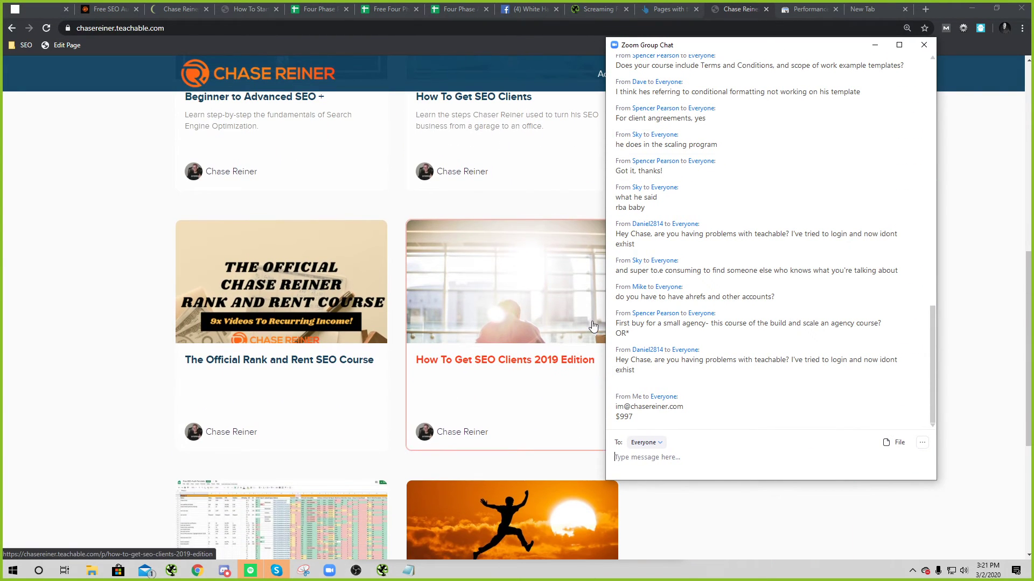
pyautogui.moveTo(722, 49); pyautogui.dragTo(838, 44)
pyautogui.click(537, 346)
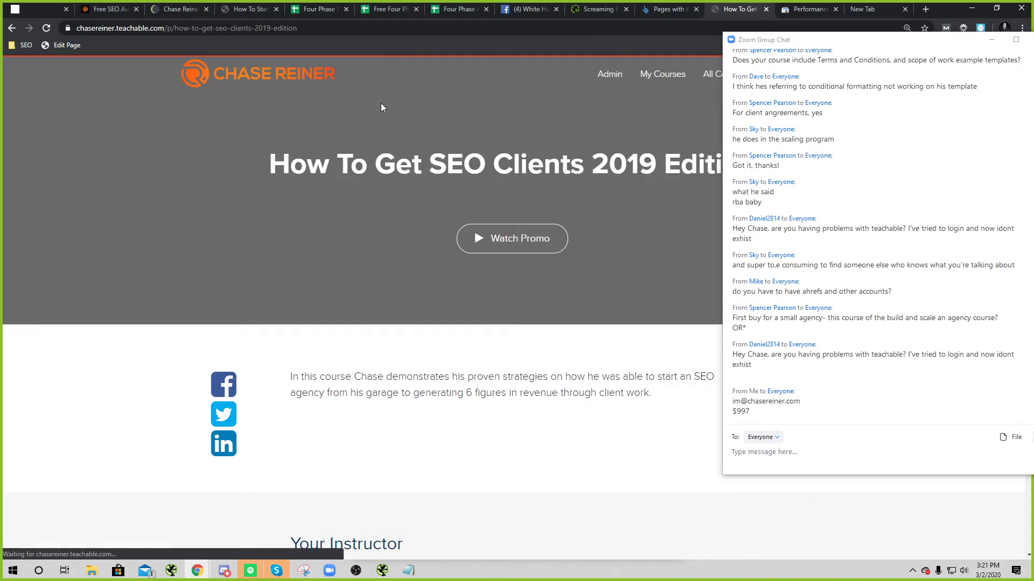
pyautogui.scroll(-12, 512, 201)
pyautogui.scroll(-2, 426, 283)
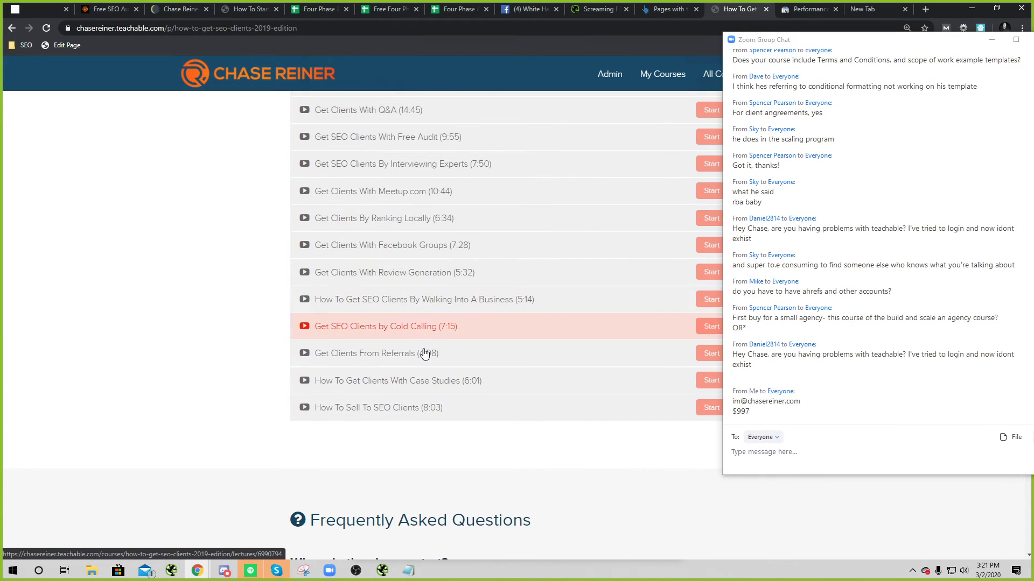
pyautogui.scroll(2, 389, 328)
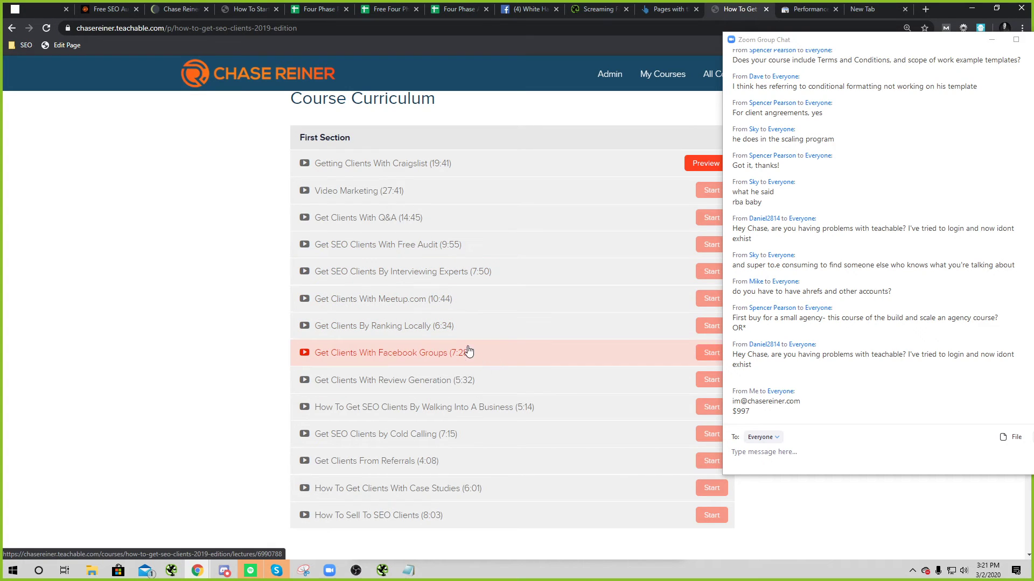
# Step: Flip through the ManyChat, spreadsheet, Facebook, Screaming Frog and Search Console tabs, then return to the catalogue
pyautogui.click(31, 9)
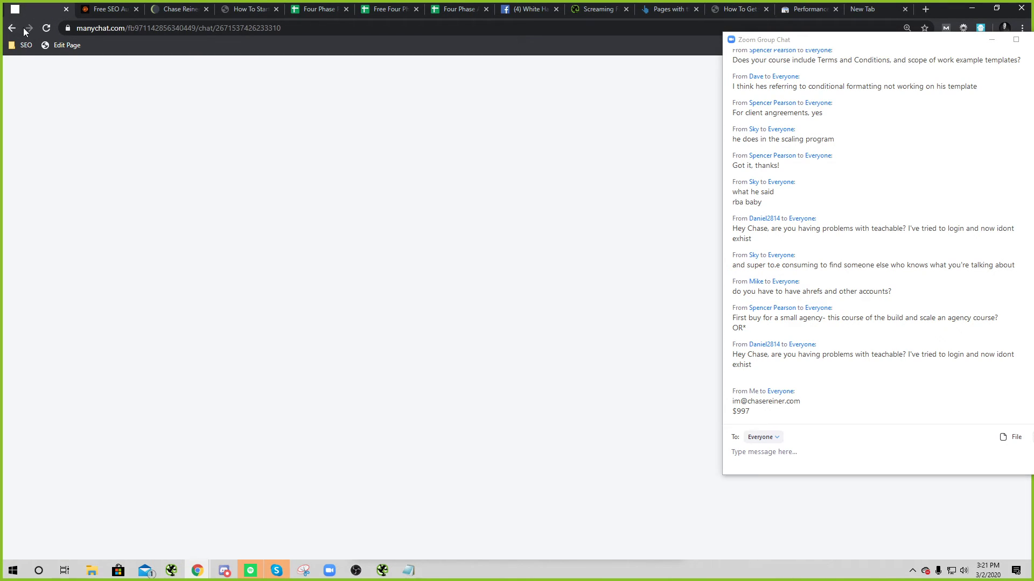
pyautogui.click(477, 3)
pyautogui.click(506, 6)
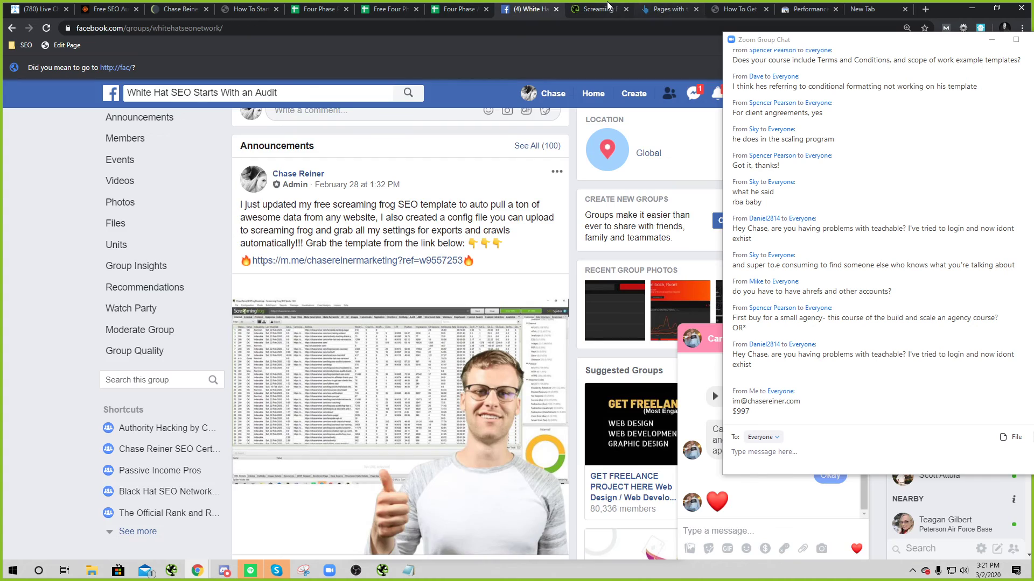
pyautogui.click(599, 9)
pyautogui.click(805, 9)
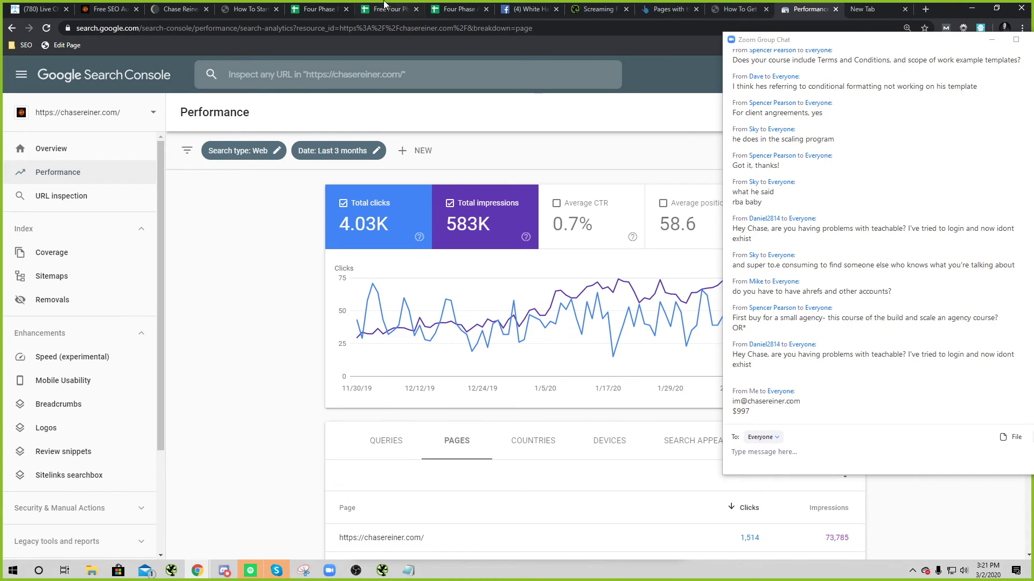
pyautogui.click(262, 10)
pyautogui.click(11, 28)
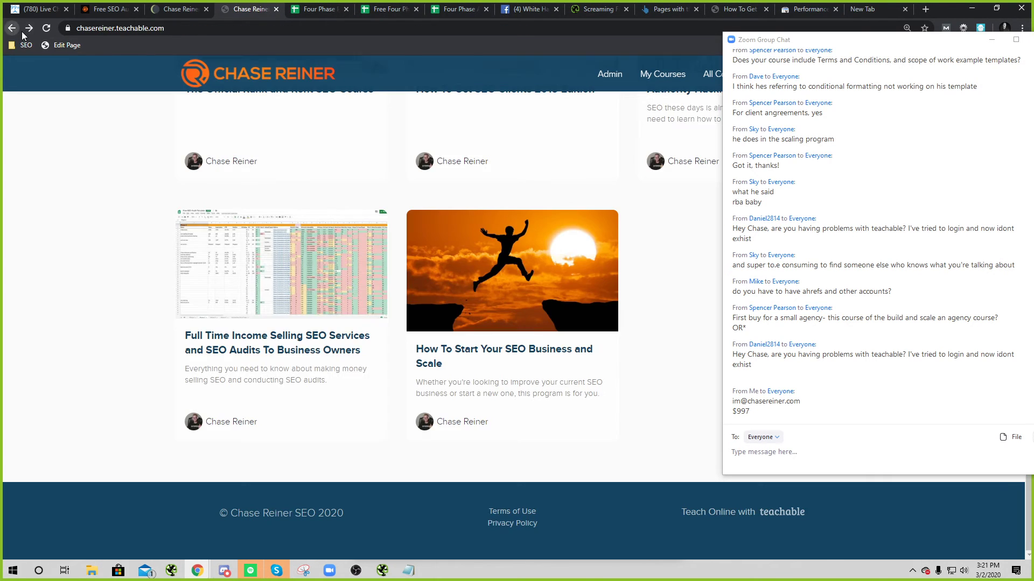
pyautogui.scroll(10, 619, 366)
pyautogui.scroll(4, 623, 365)
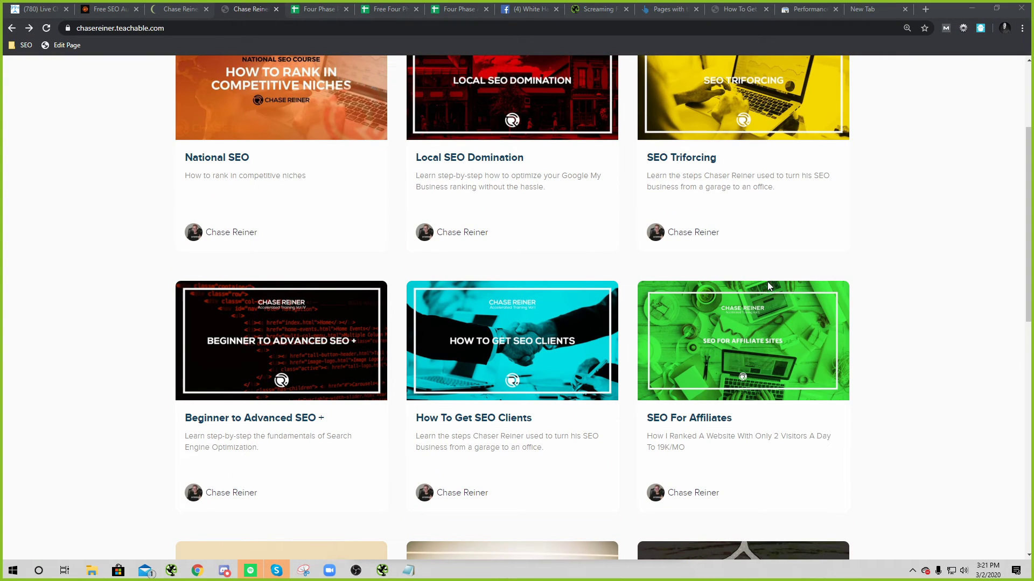
# Step: Browse the SEO For Affiliates lessons, go back to the catalogue, and centre the Zoom chat
pyautogui.click(732, 417)
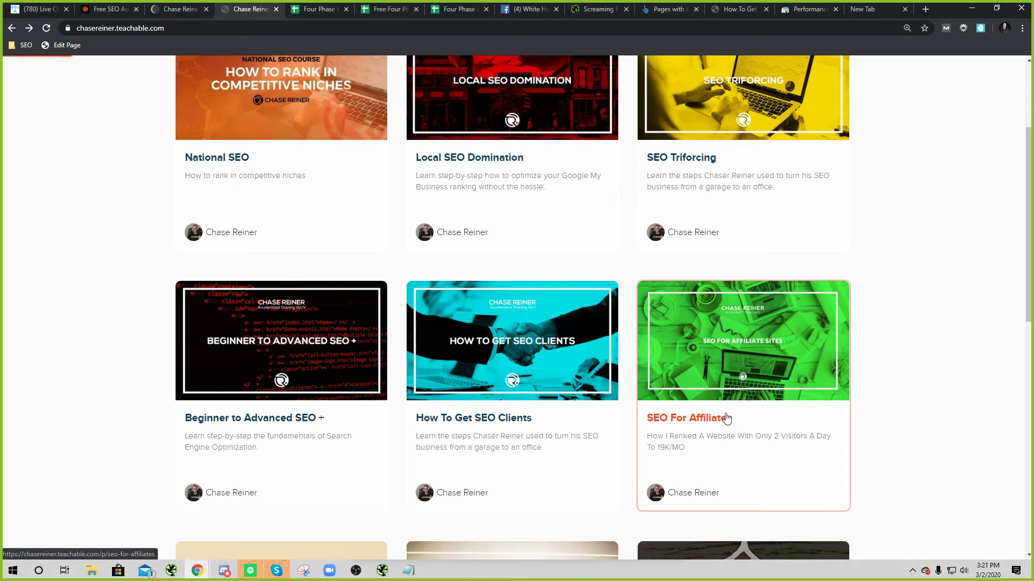
pyautogui.scroll(-15, 397, 296)
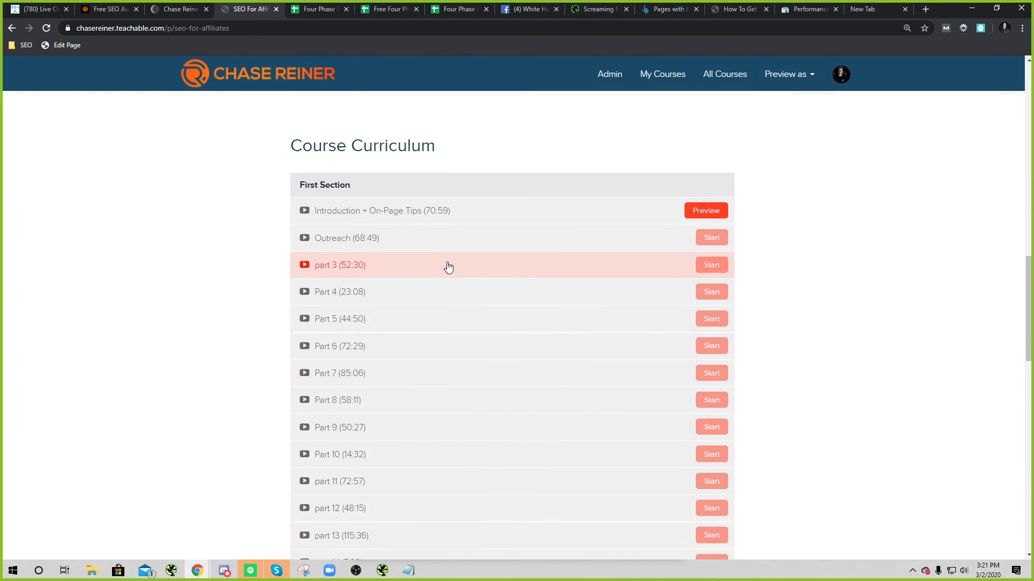
pyautogui.scroll(-6, 447, 267)
pyautogui.scroll(8, 415, 358)
pyautogui.hotkey('alt', 'Left')
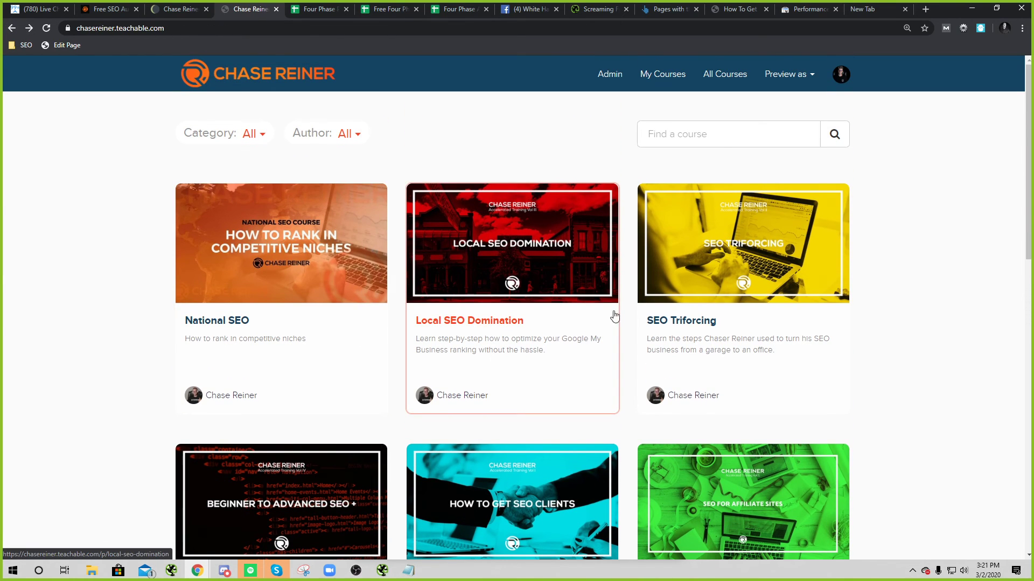
pyautogui.scroll(-10, 591, 330)
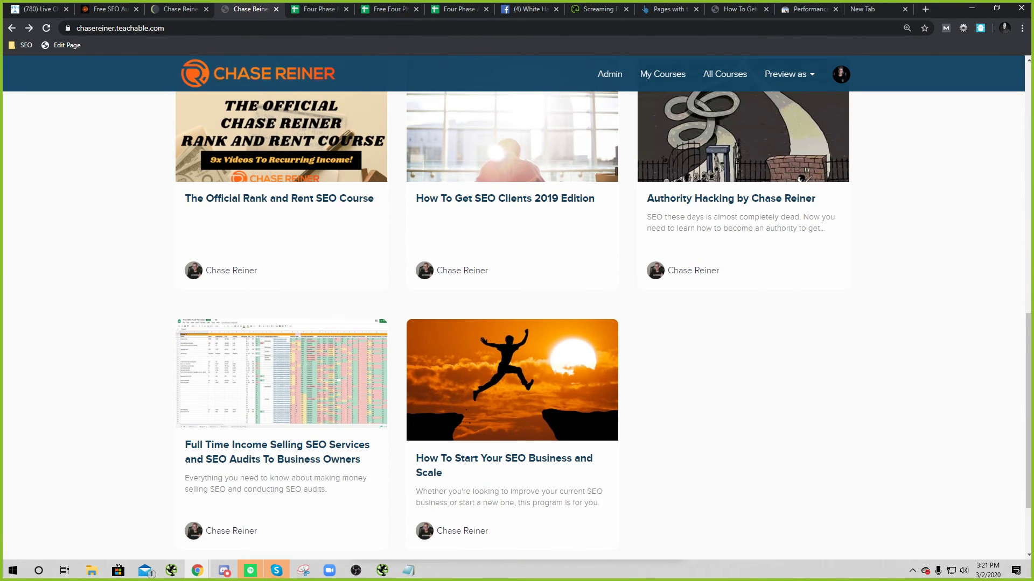
pyautogui.moveTo(1033, 66); pyautogui.dragTo(456, 69)
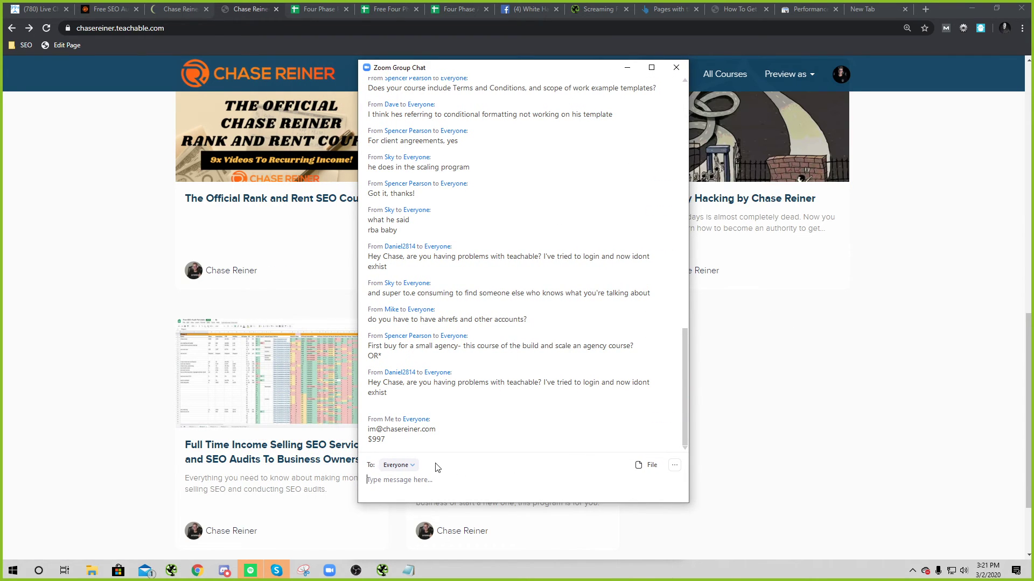
# Step: Highlight the $997 price and the e-mail domain in the last chat message
pyautogui.moveTo(409, 445); pyautogui.dragTo(370, 446)
pyautogui.click(442, 432)
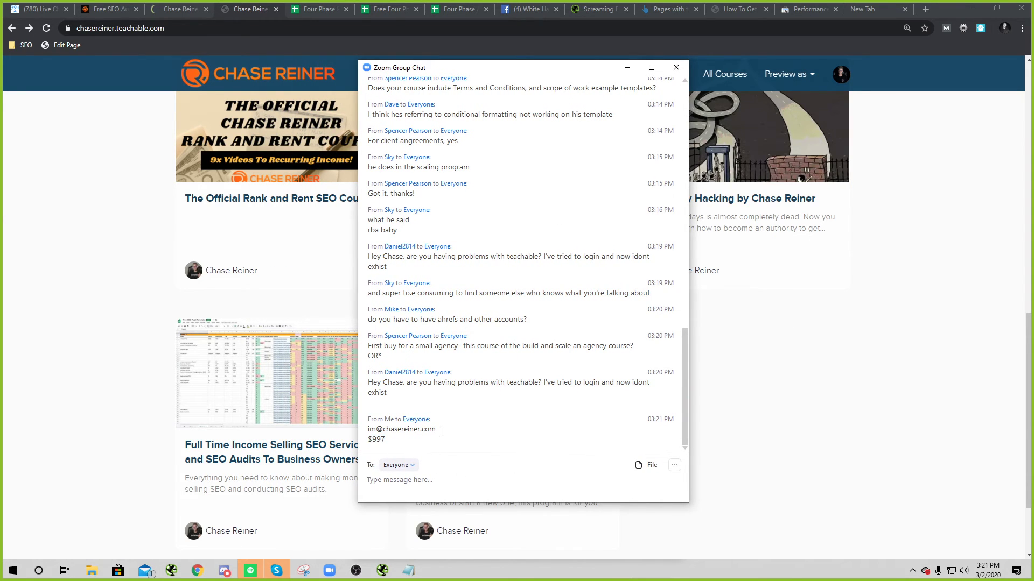
pyautogui.doubleClick(432, 433)
pyautogui.click(481, 447)
# Step: Move the group chat up and right and widen it to show earlier messages
pyautogui.moveTo(554, 68); pyautogui.dragTo(667, 55)
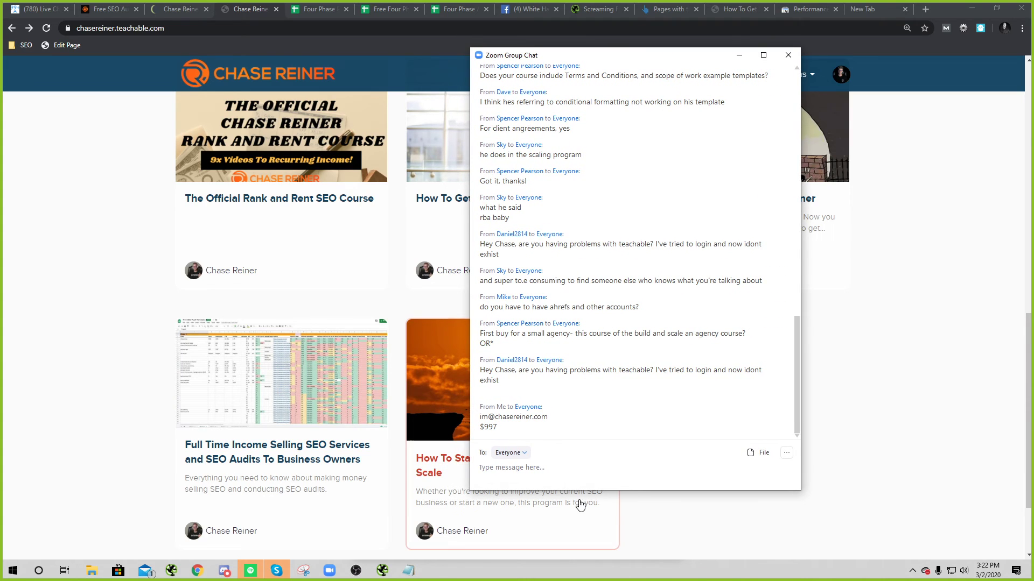
pyautogui.moveTo(474, 492); pyautogui.dragTo(407, 529)
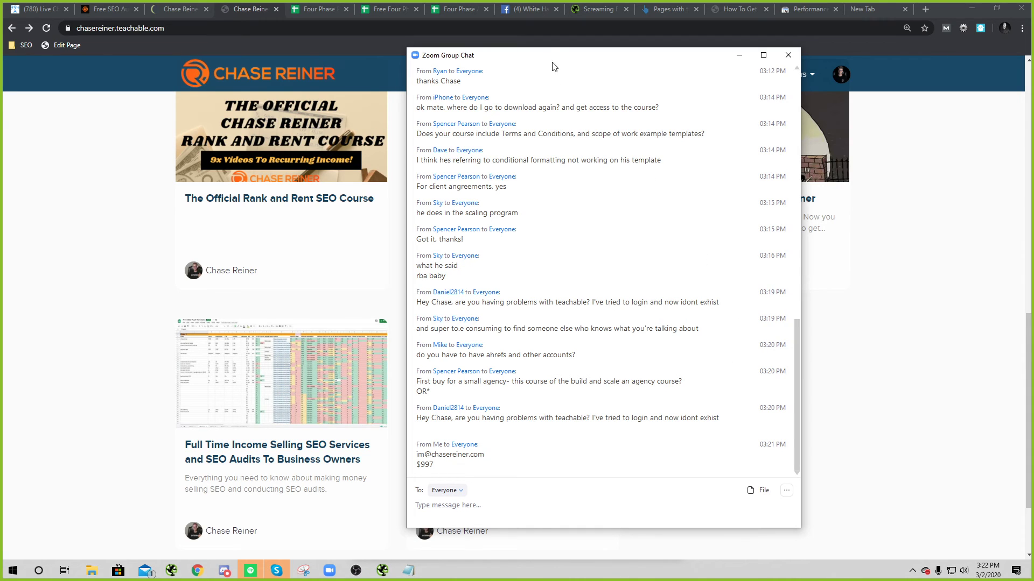
pyautogui.moveTo(553, 55); pyautogui.dragTo(591, 43)
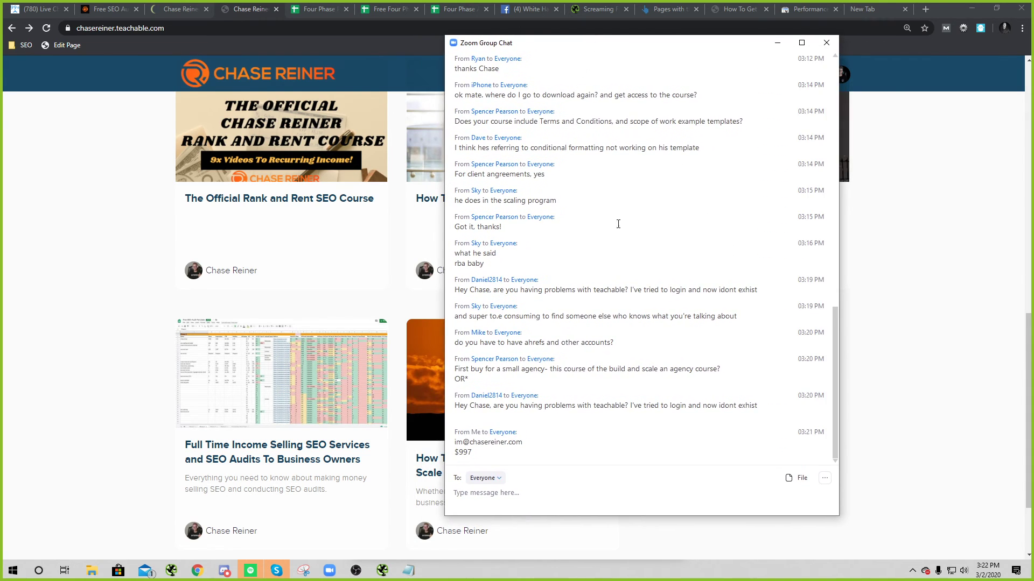
# Step: Open Participants with Alt+U and mute all meeting participants
pyautogui.hotkey('alt', 'u')
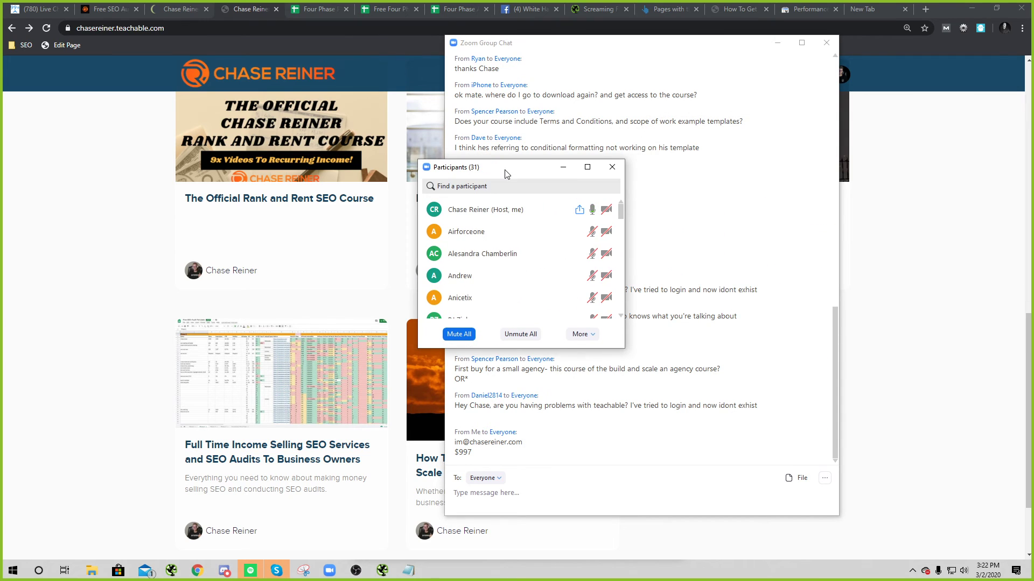
pyautogui.click(520, 334)
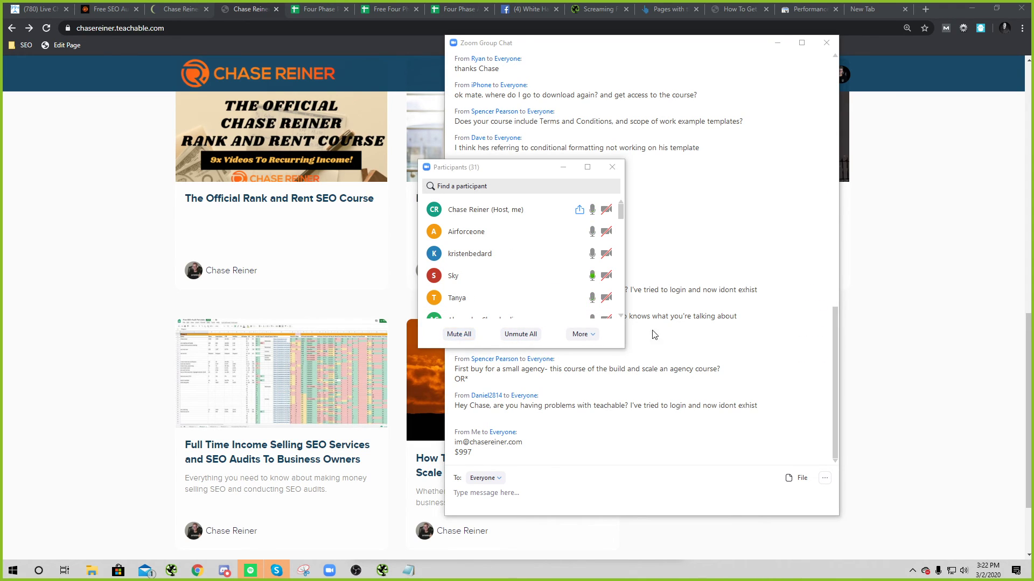
pyautogui.click(466, 335)
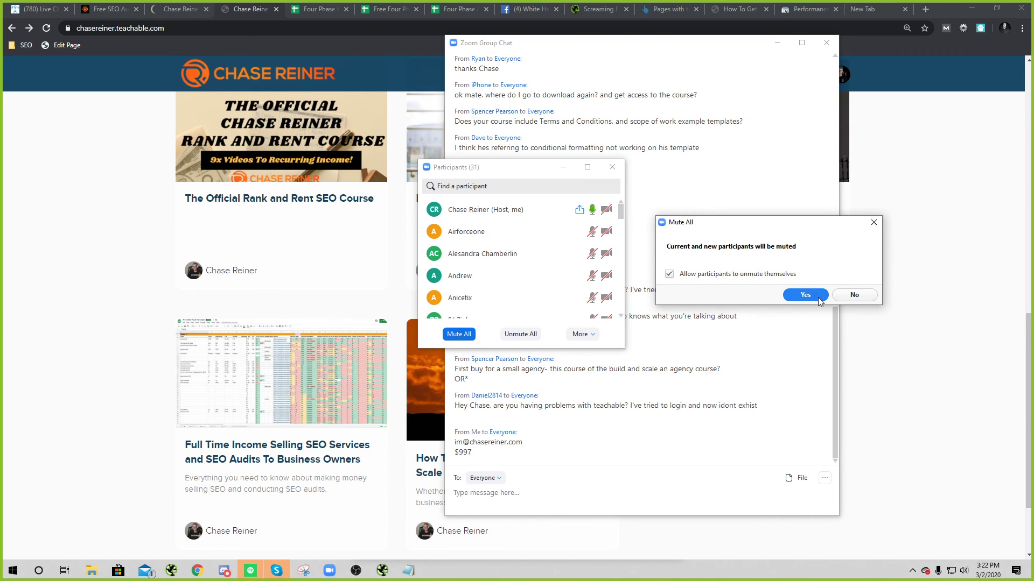
pyautogui.click(819, 301)
# Step: Drag the Participants and group chat windows off the right screen edge
pyautogui.moveTo(508, 177); pyautogui.dragTo(701, 184)
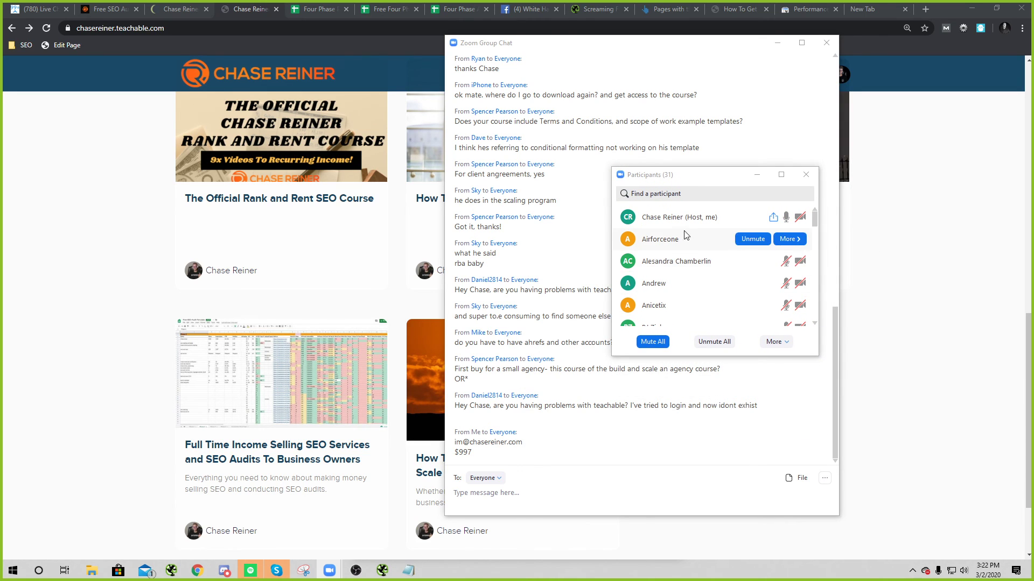
pyautogui.moveTo(686, 217)
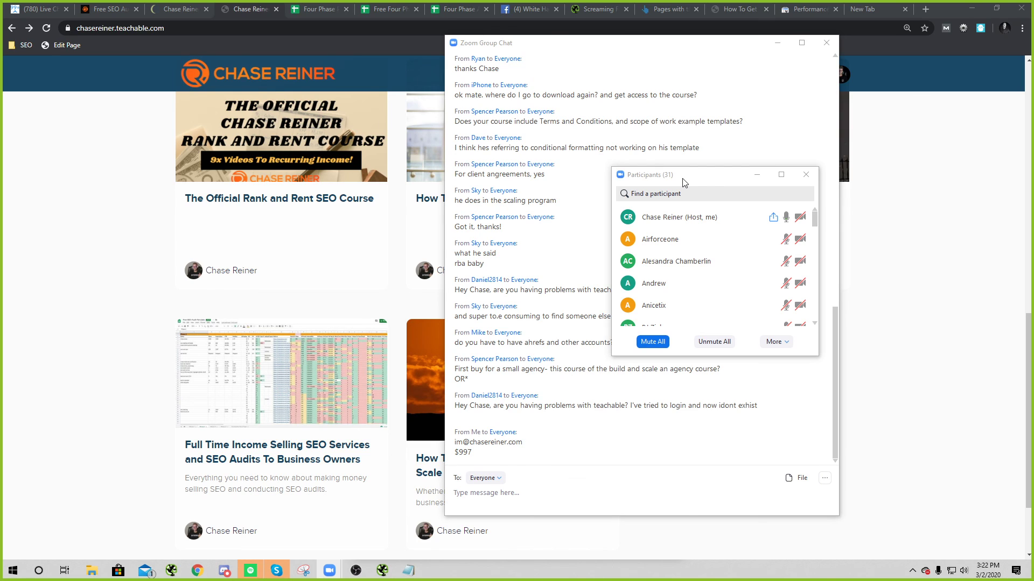
pyautogui.moveTo(682, 182); pyautogui.dragTo(685, 200)
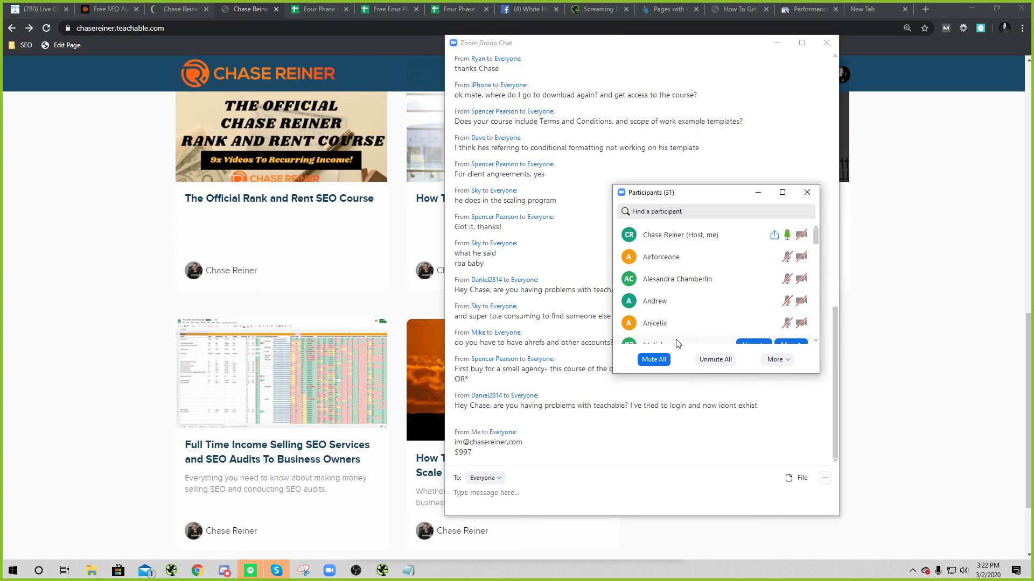
pyautogui.moveTo(695, 193); pyautogui.dragTo(1033, 194)
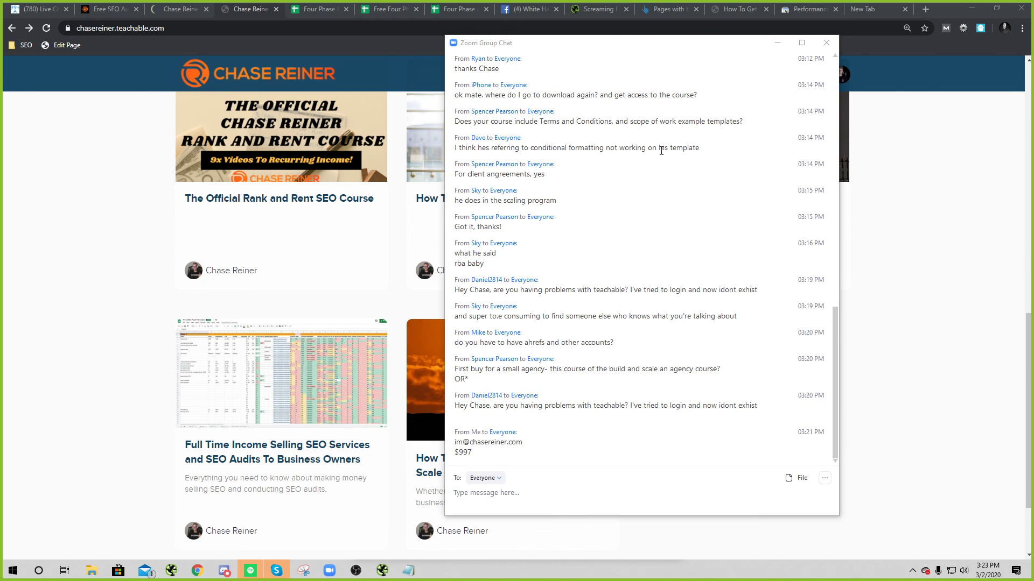
pyautogui.moveTo(614, 44); pyautogui.dragTo(1033, 130)
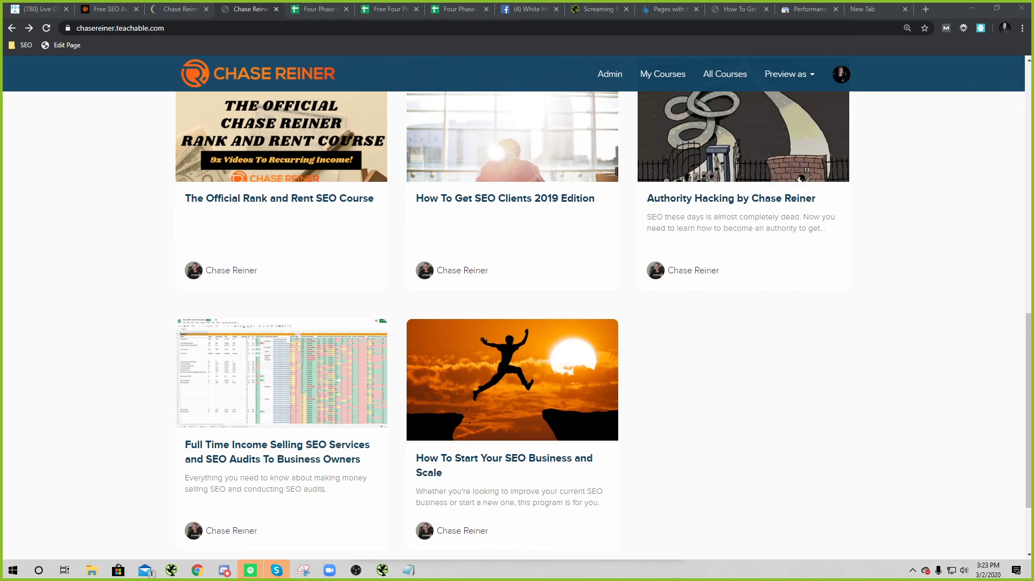